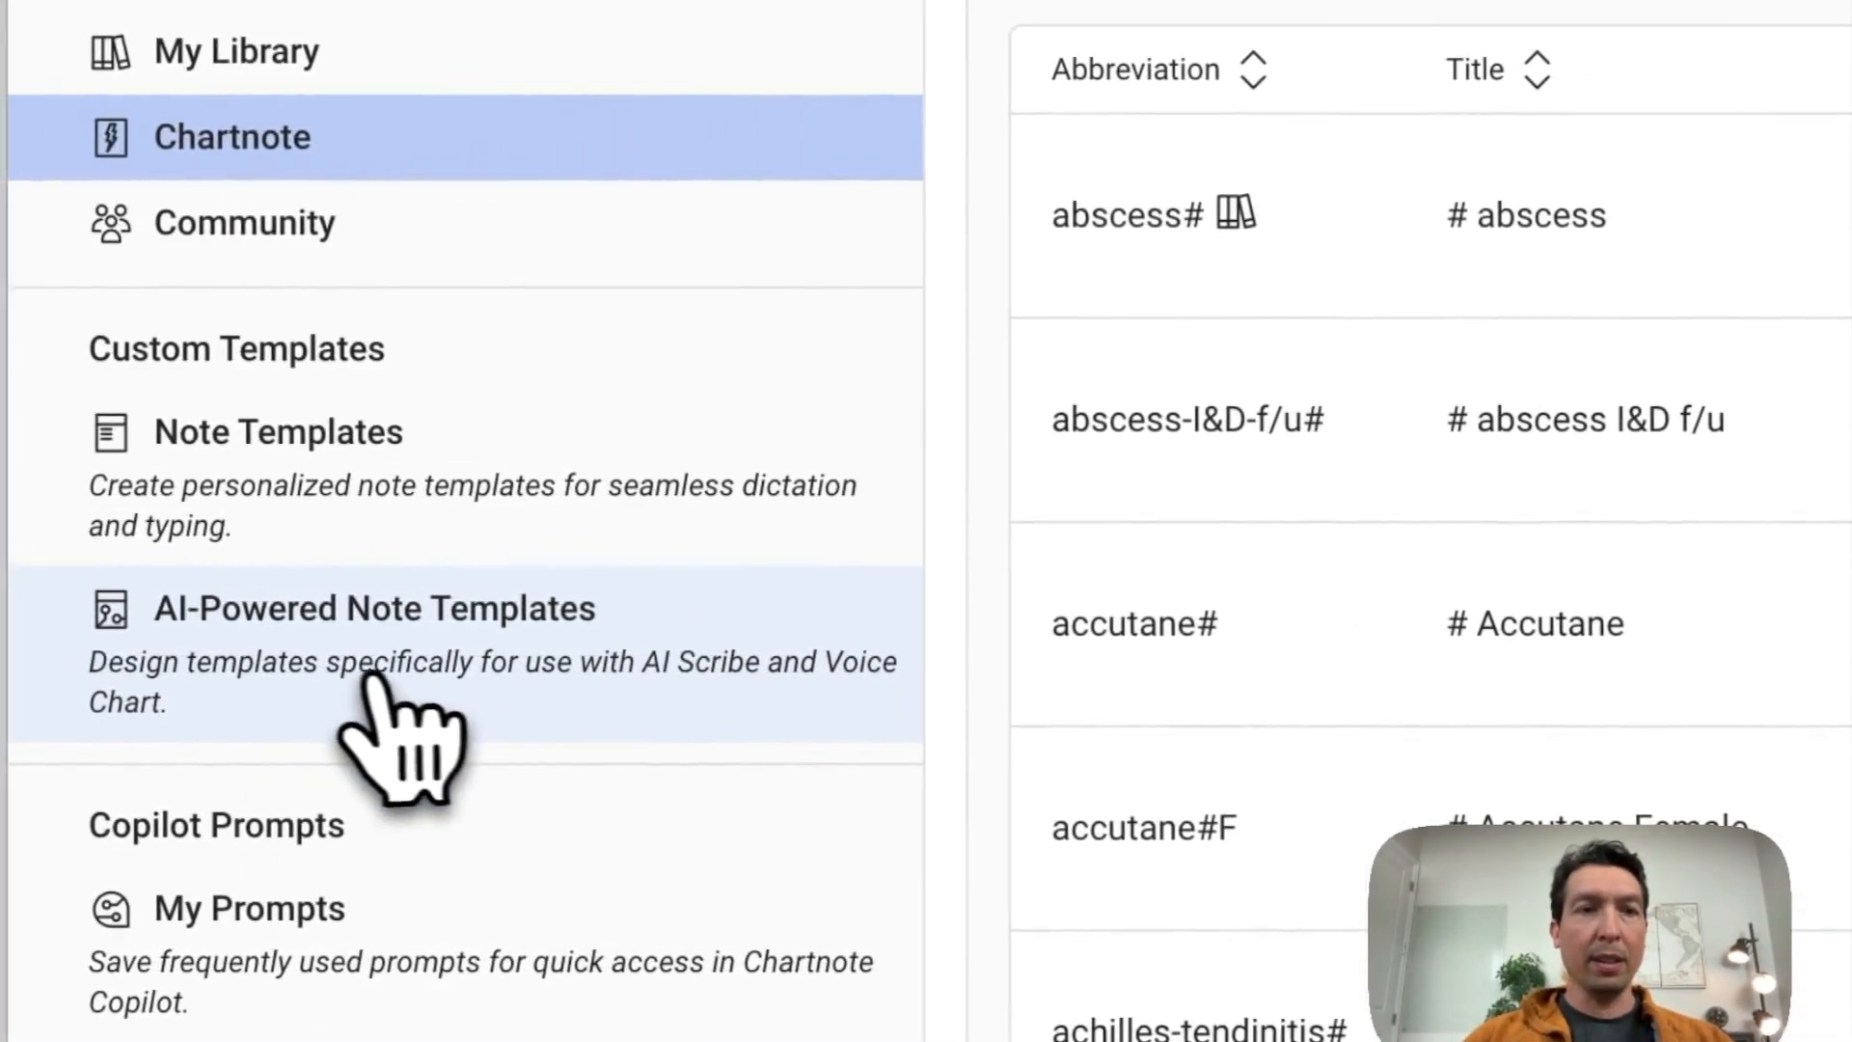
- Start a new AI-powered note template named "my psych note" and open the Chartnote Doc Wizard
left_click(181, 664)
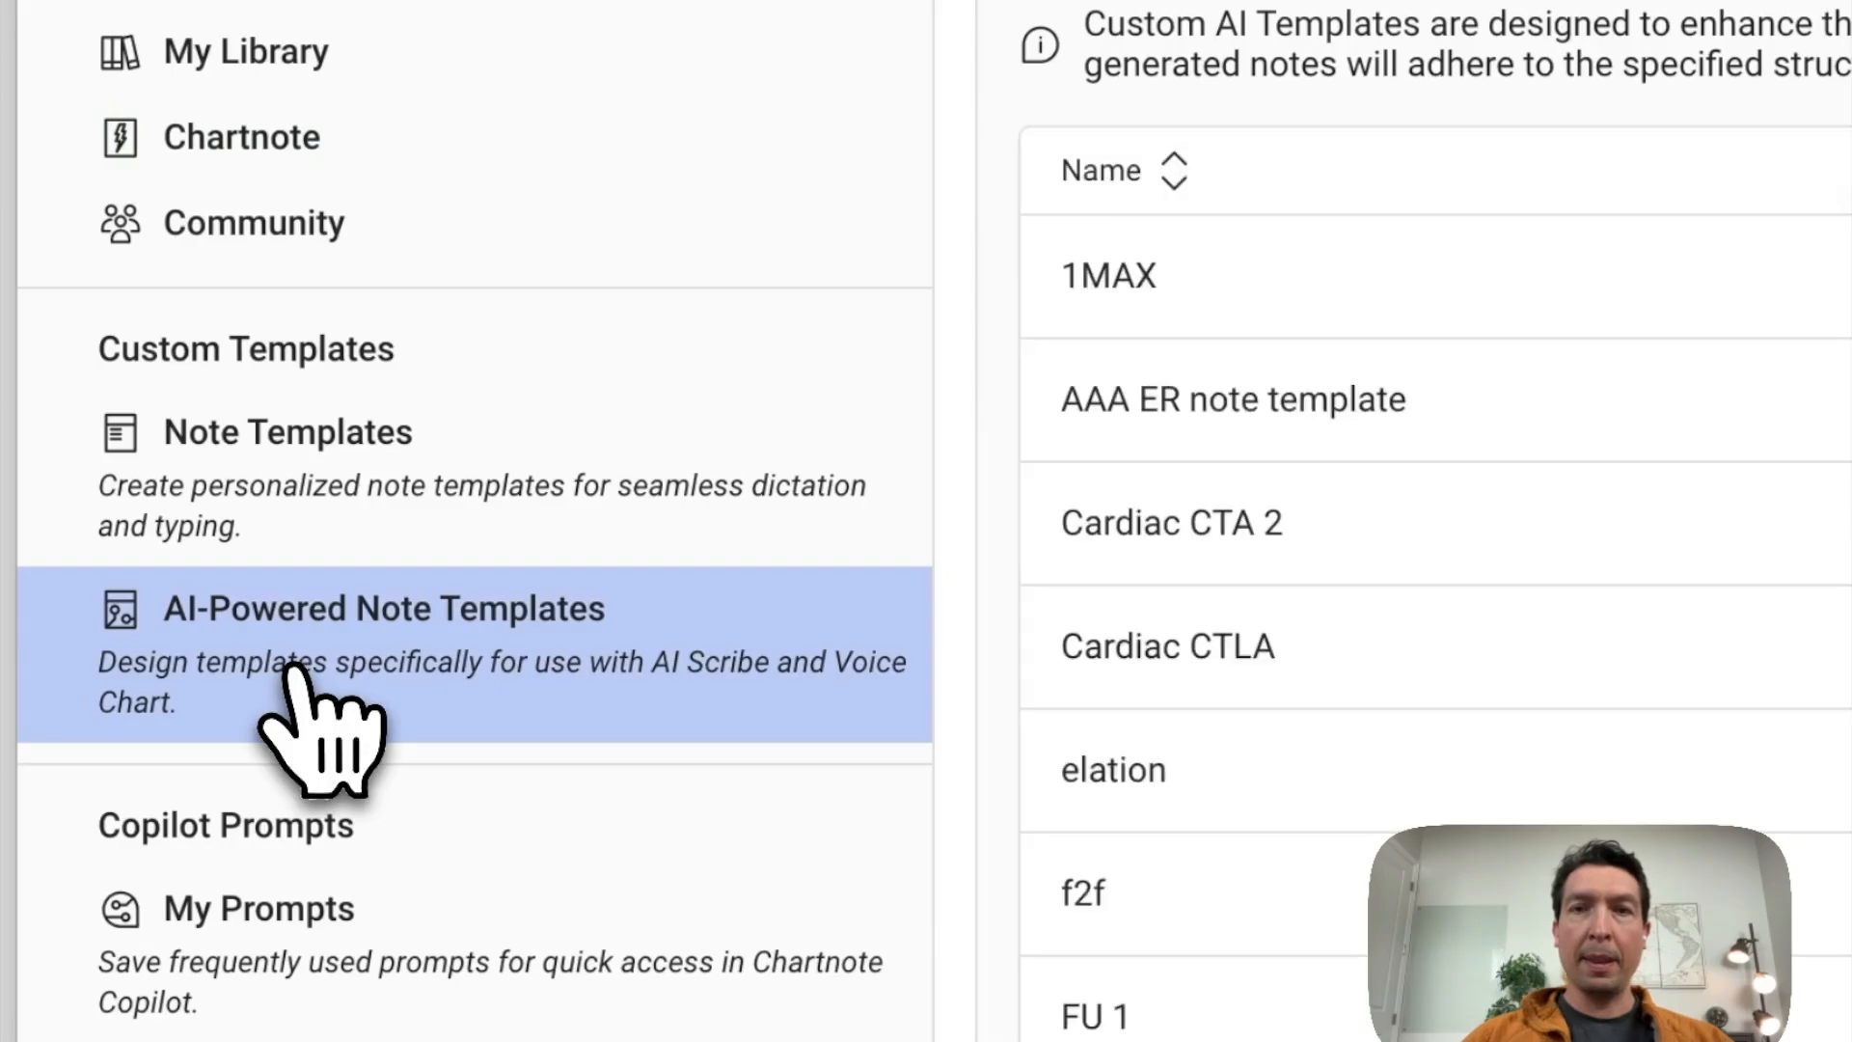
left_click(1167, 360)
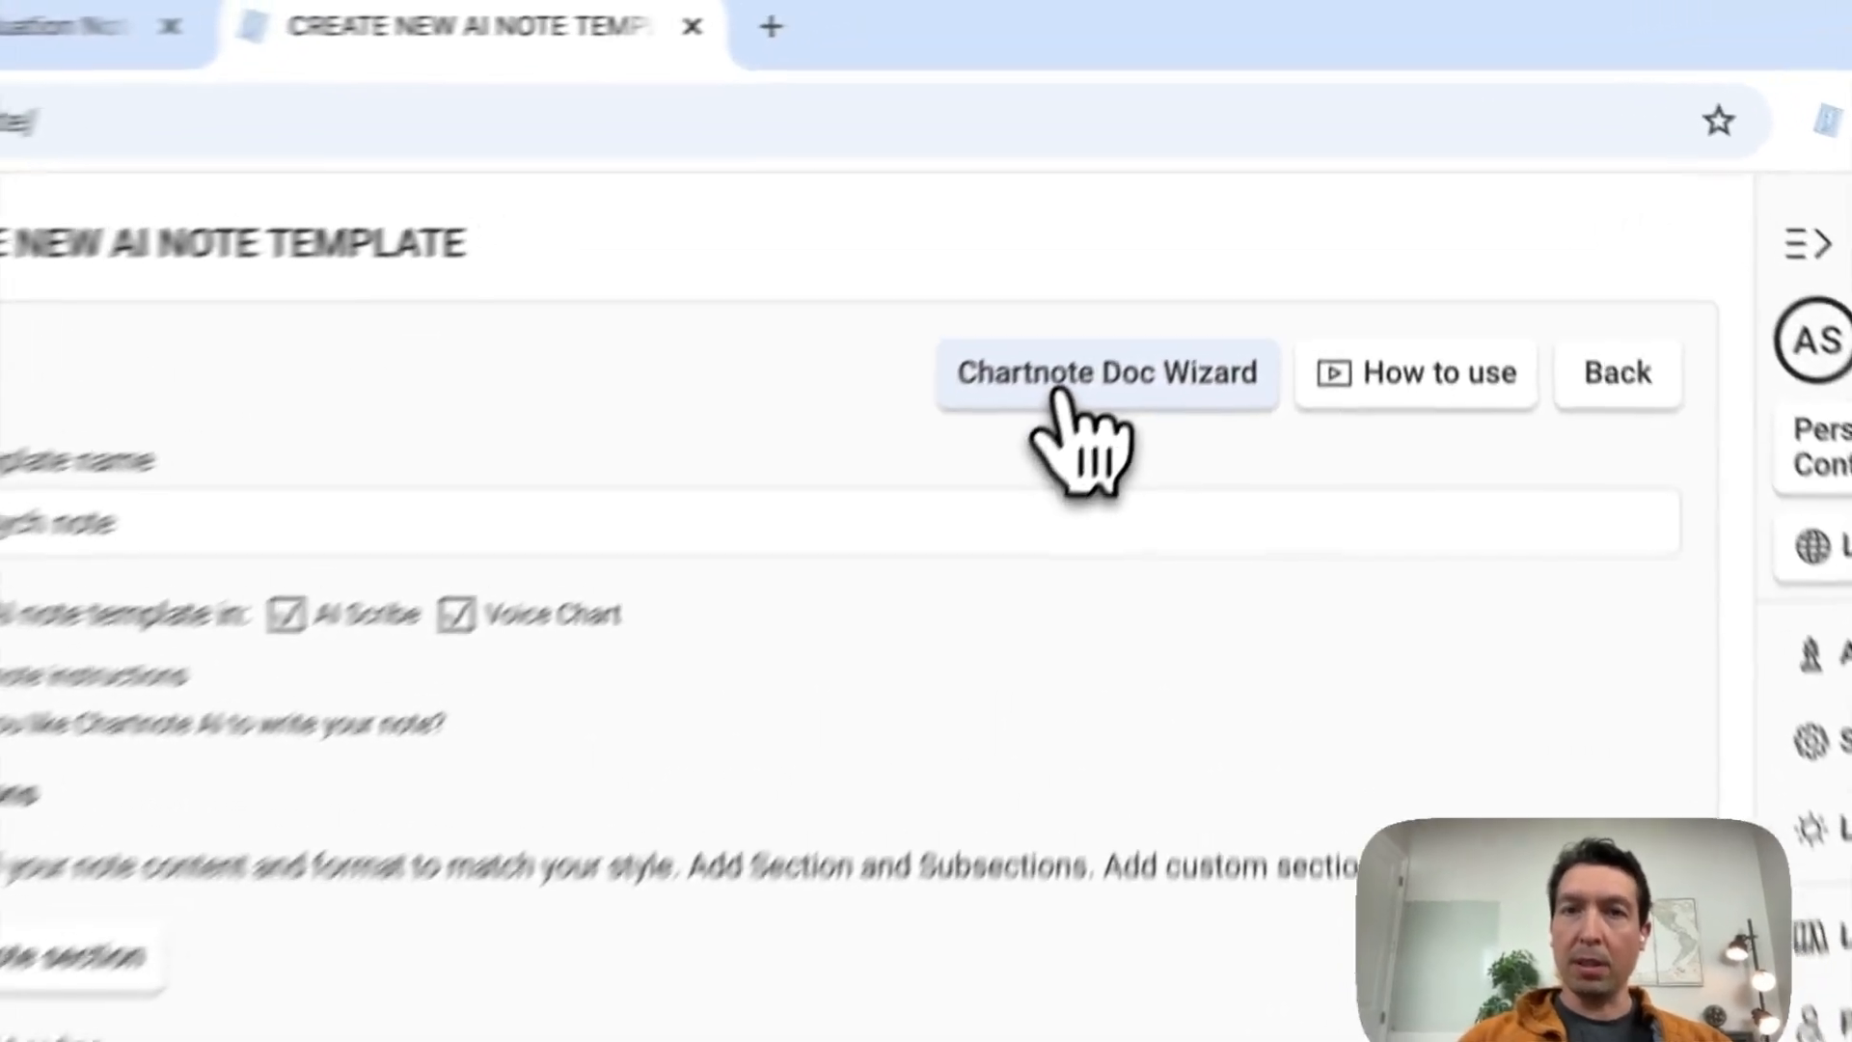
left_click(1235, 192)
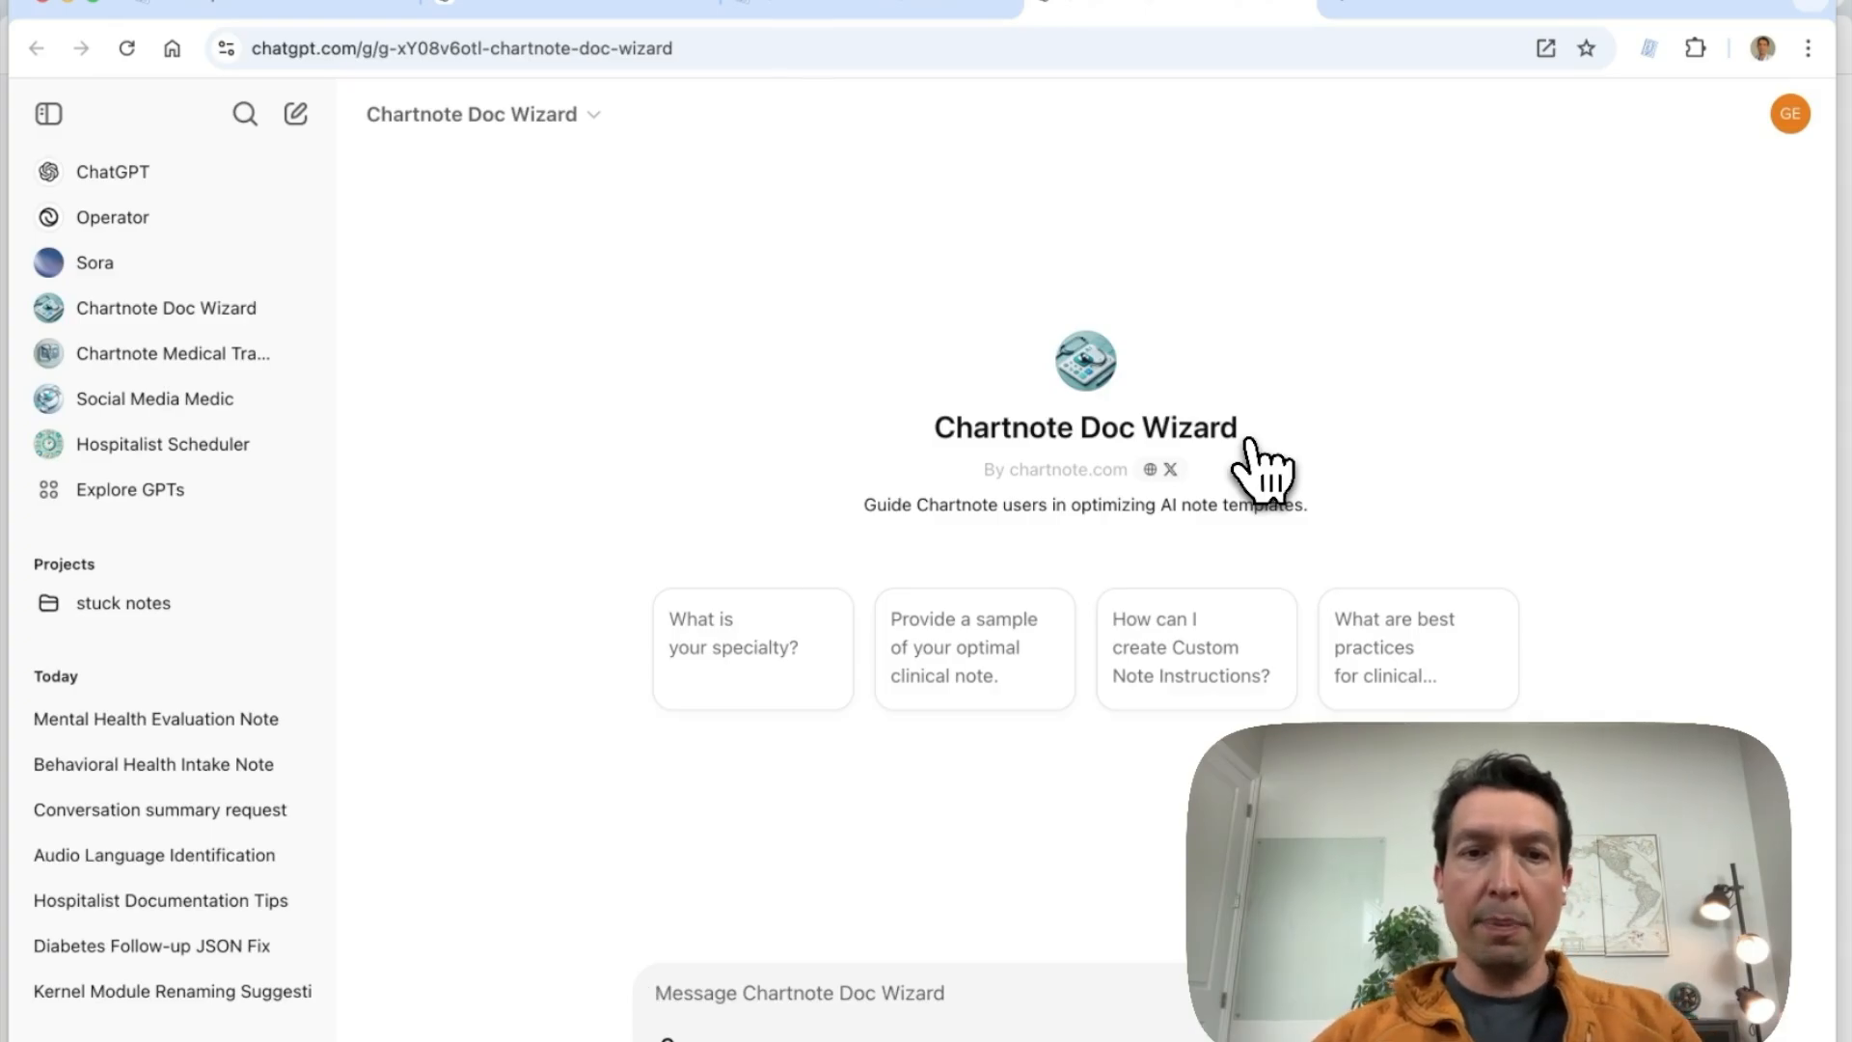
- Send the specialty "psychiatry" to the Chartnote Doc Wizard
left_click(723, 988)
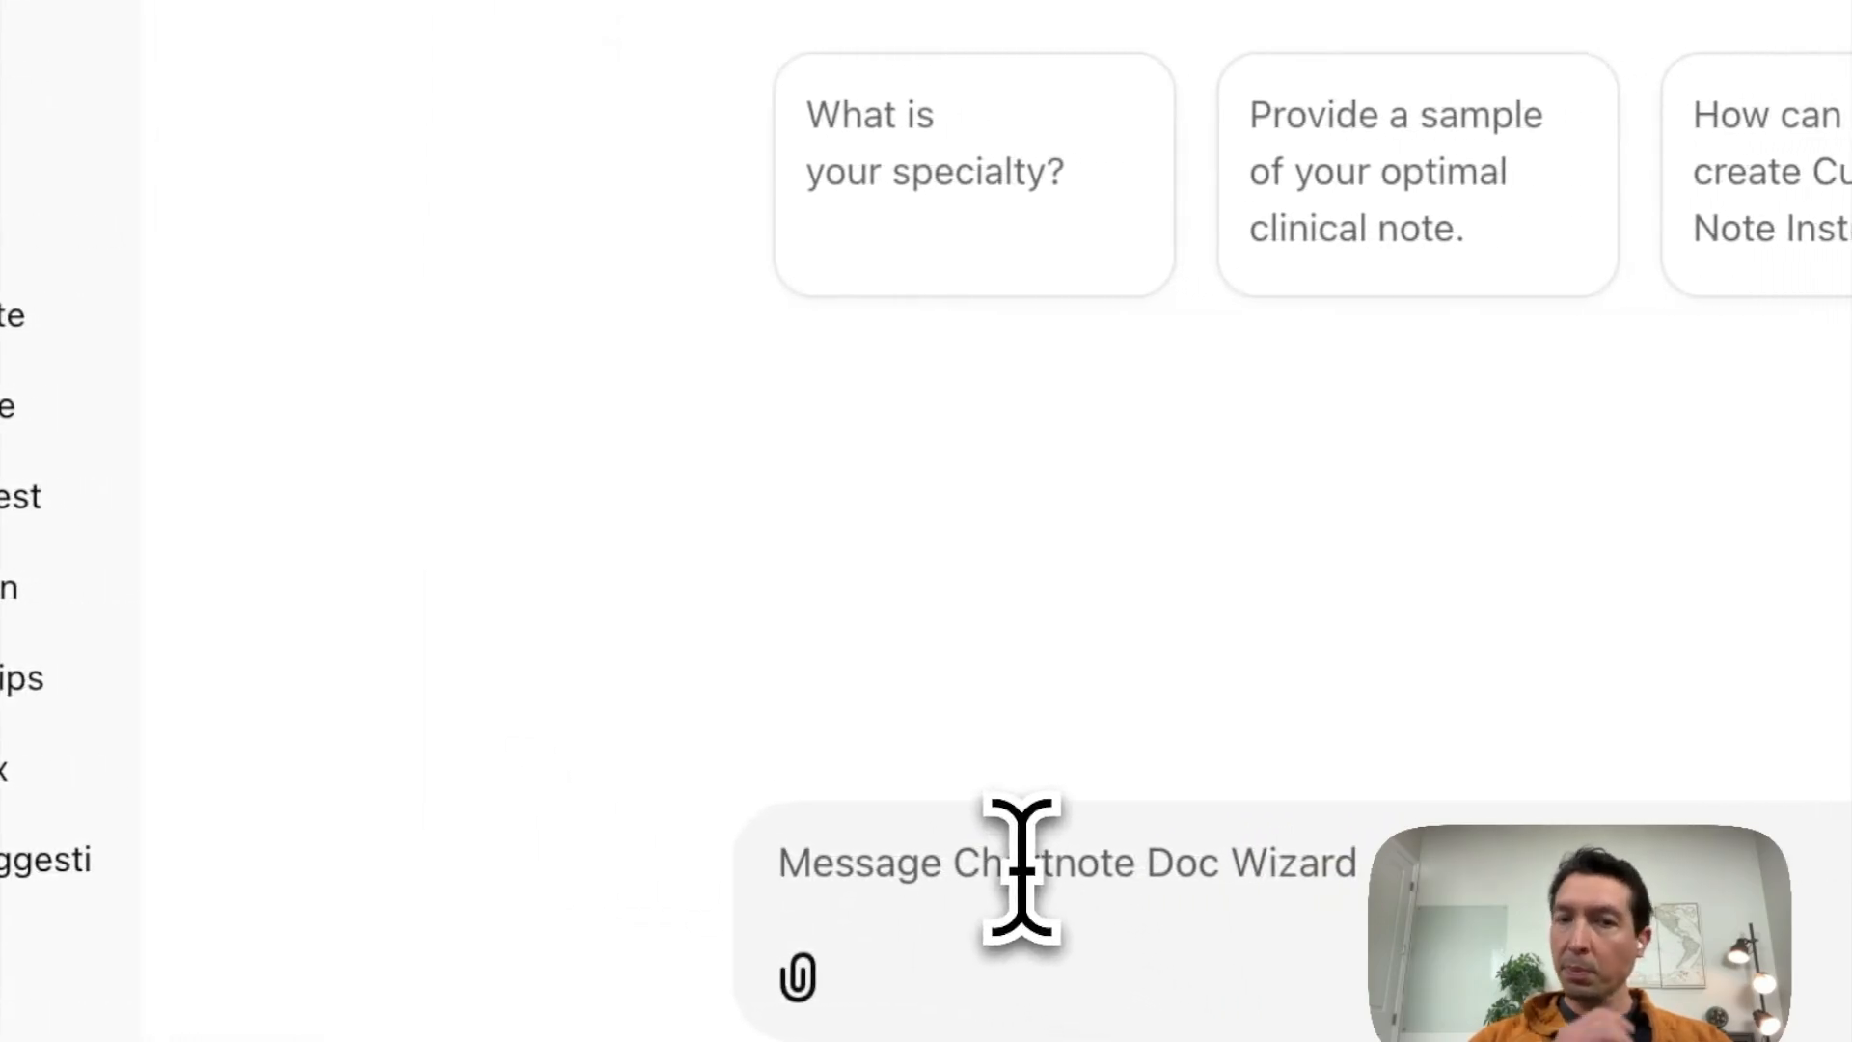
type("psychiatry")
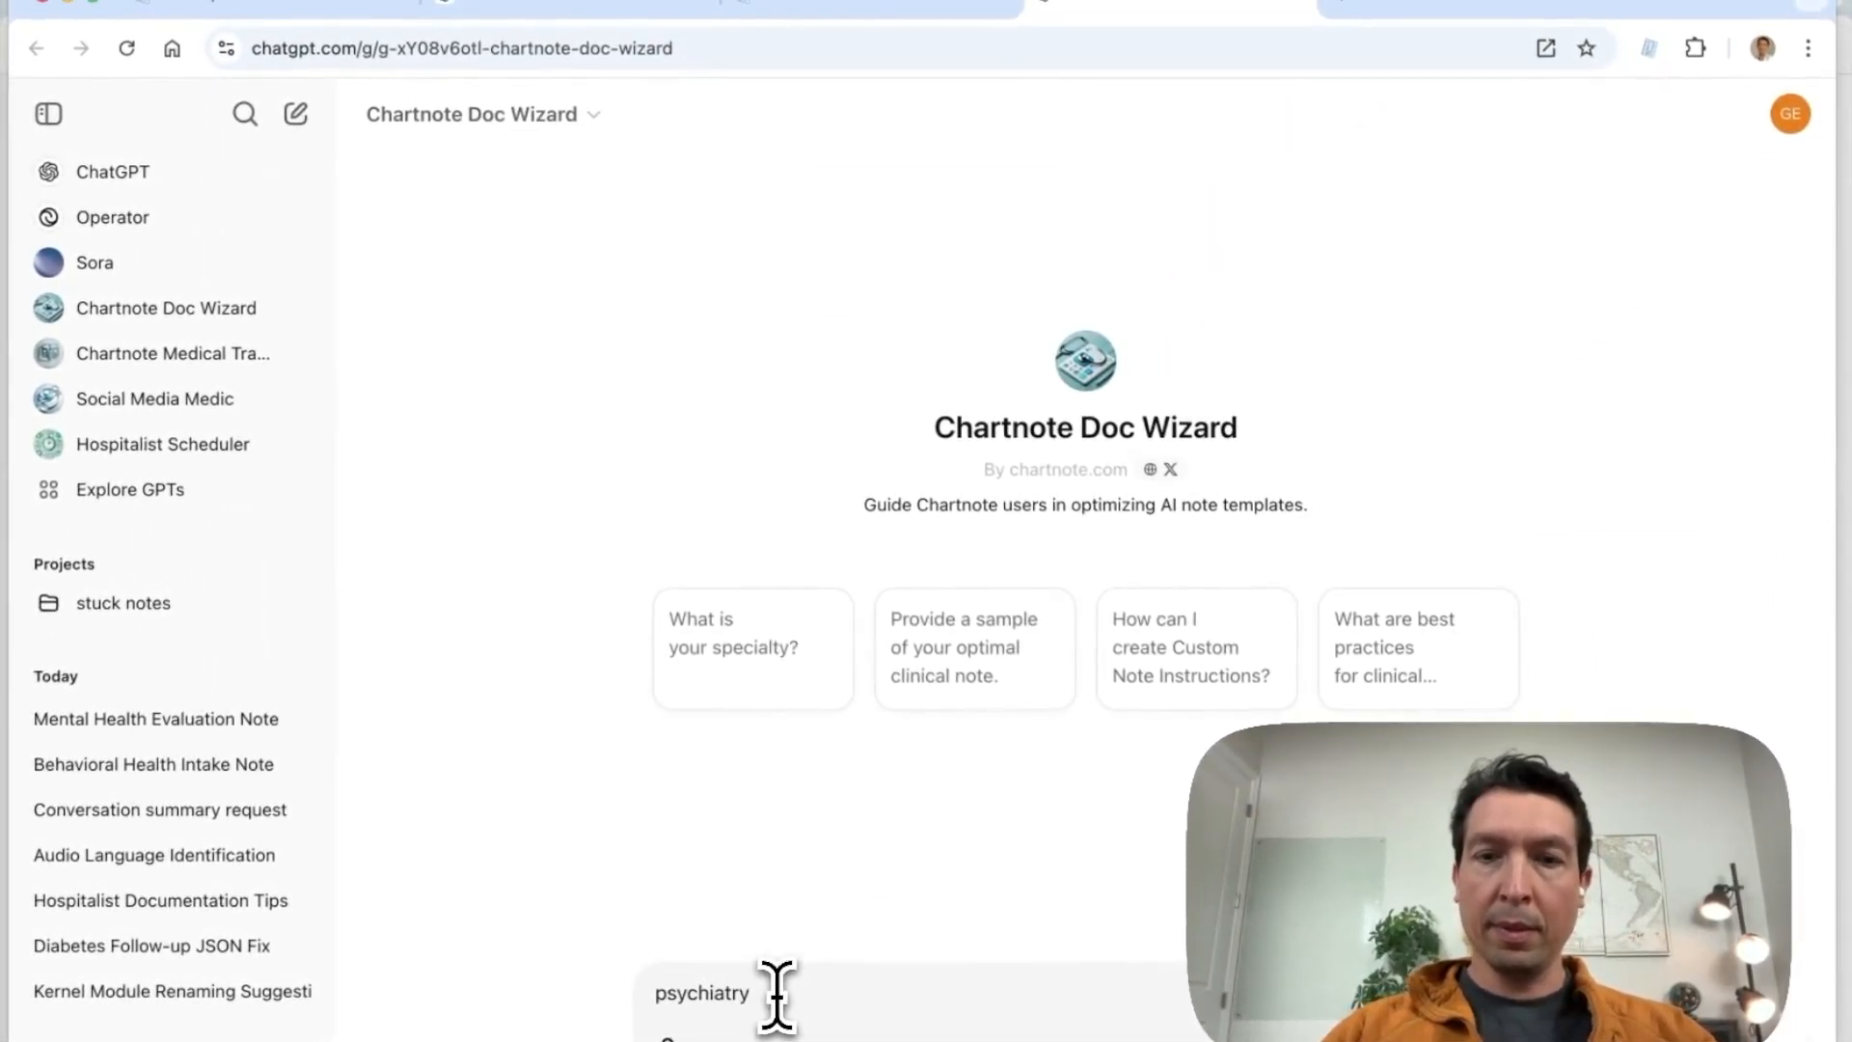
key("Return")
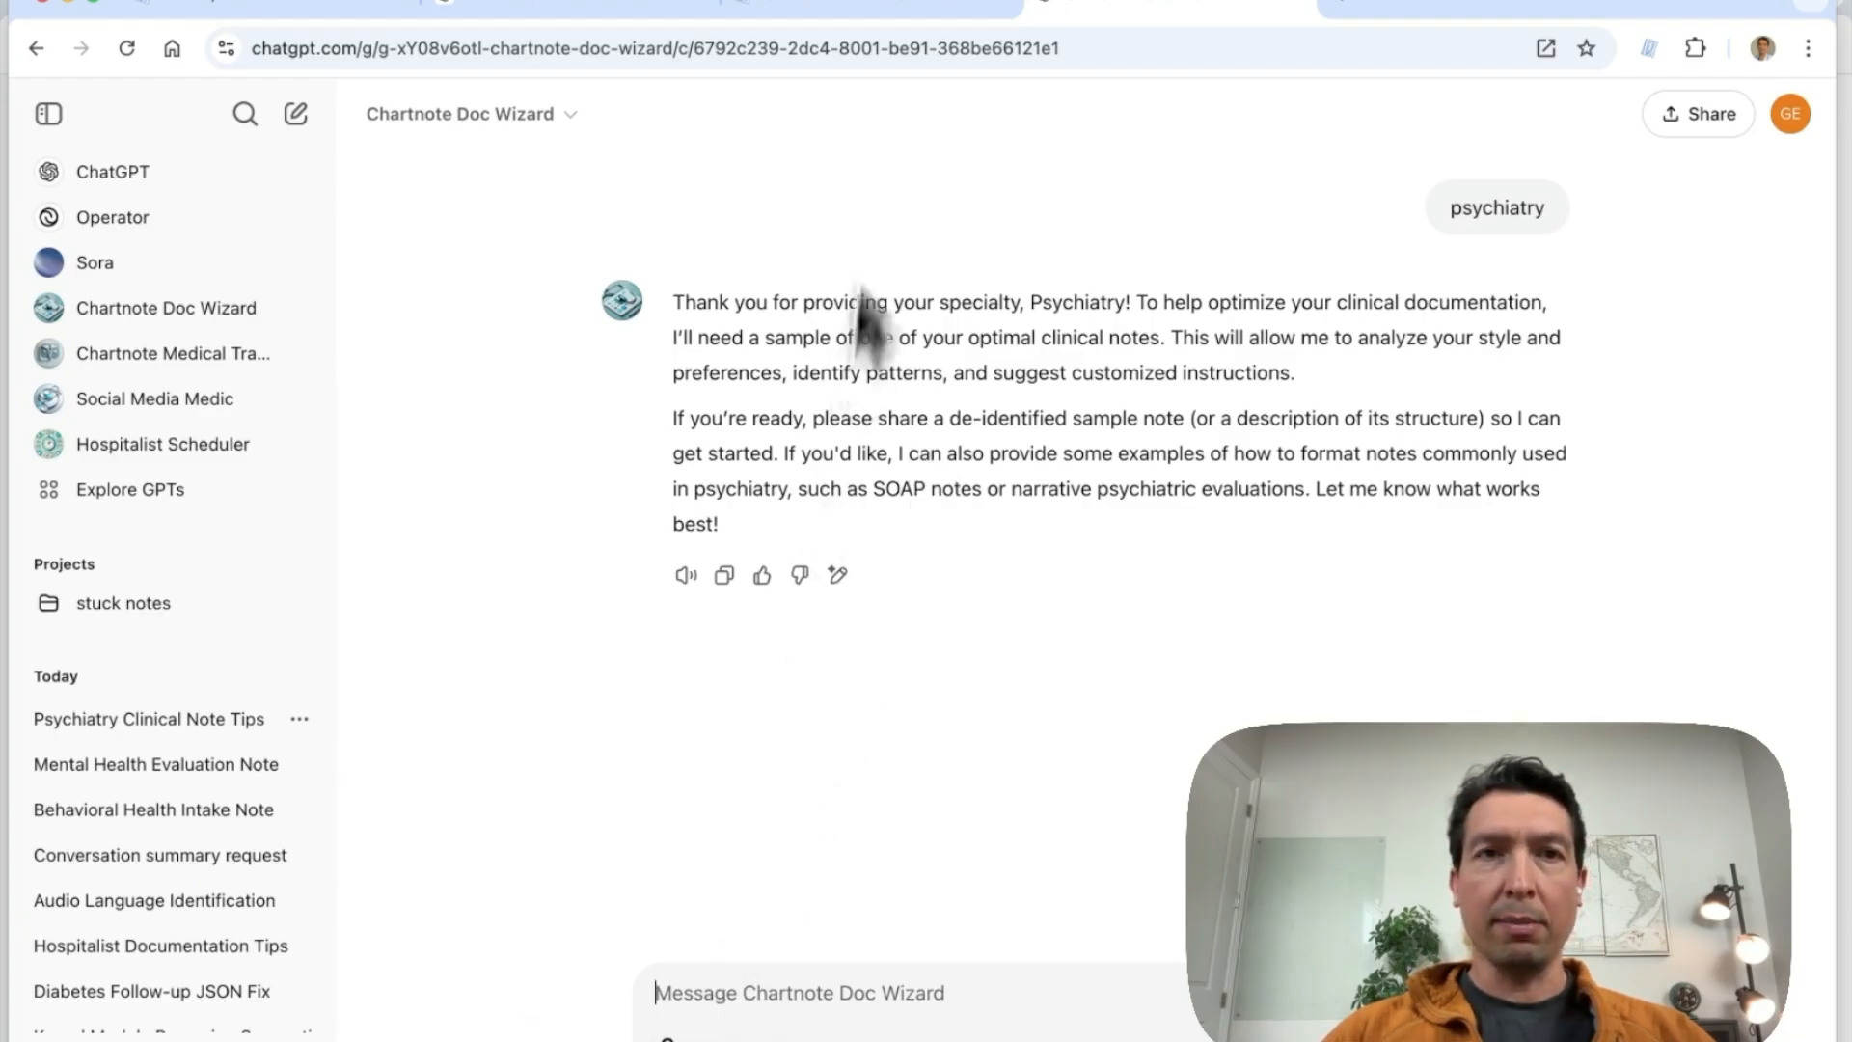
- Switch to the ChatGPT app, copy the sample mental health evaluation note, and submit it to the Chartnote Doc Wizard in the browser
key("super+Tab")
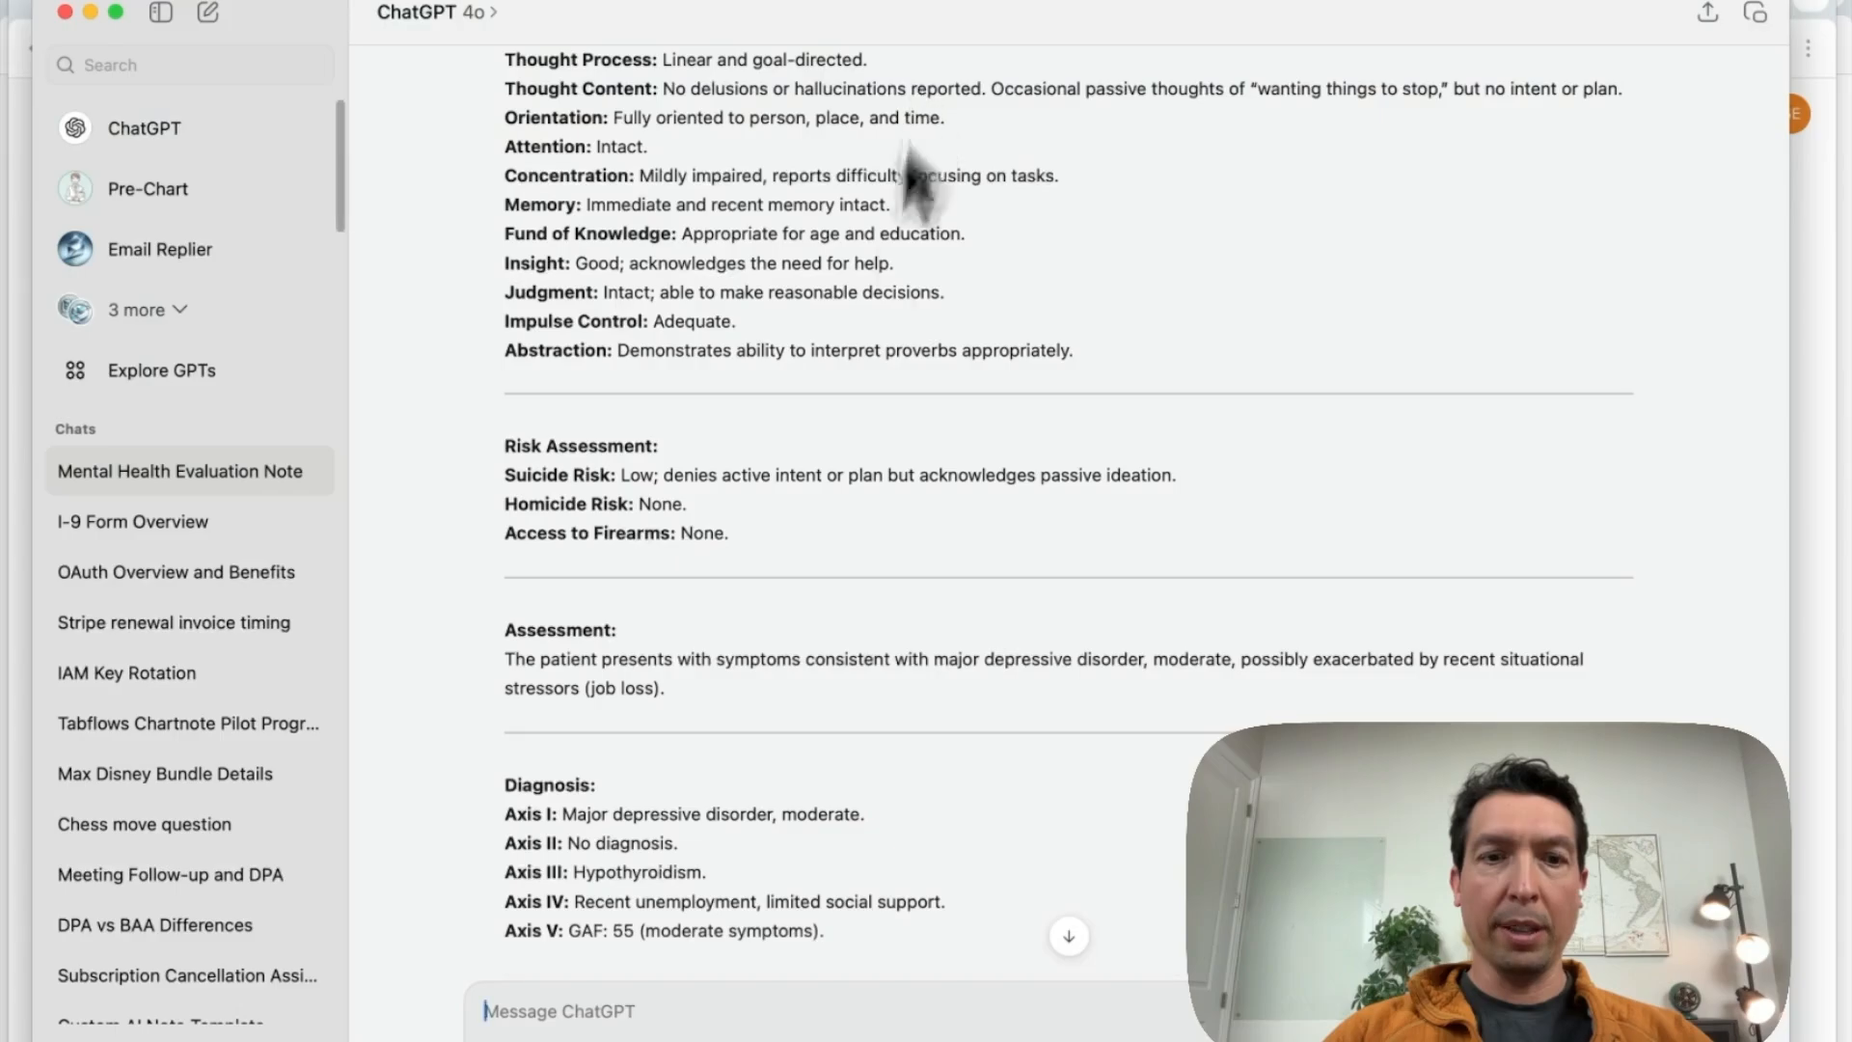
scroll(786, 627, "down", 5)
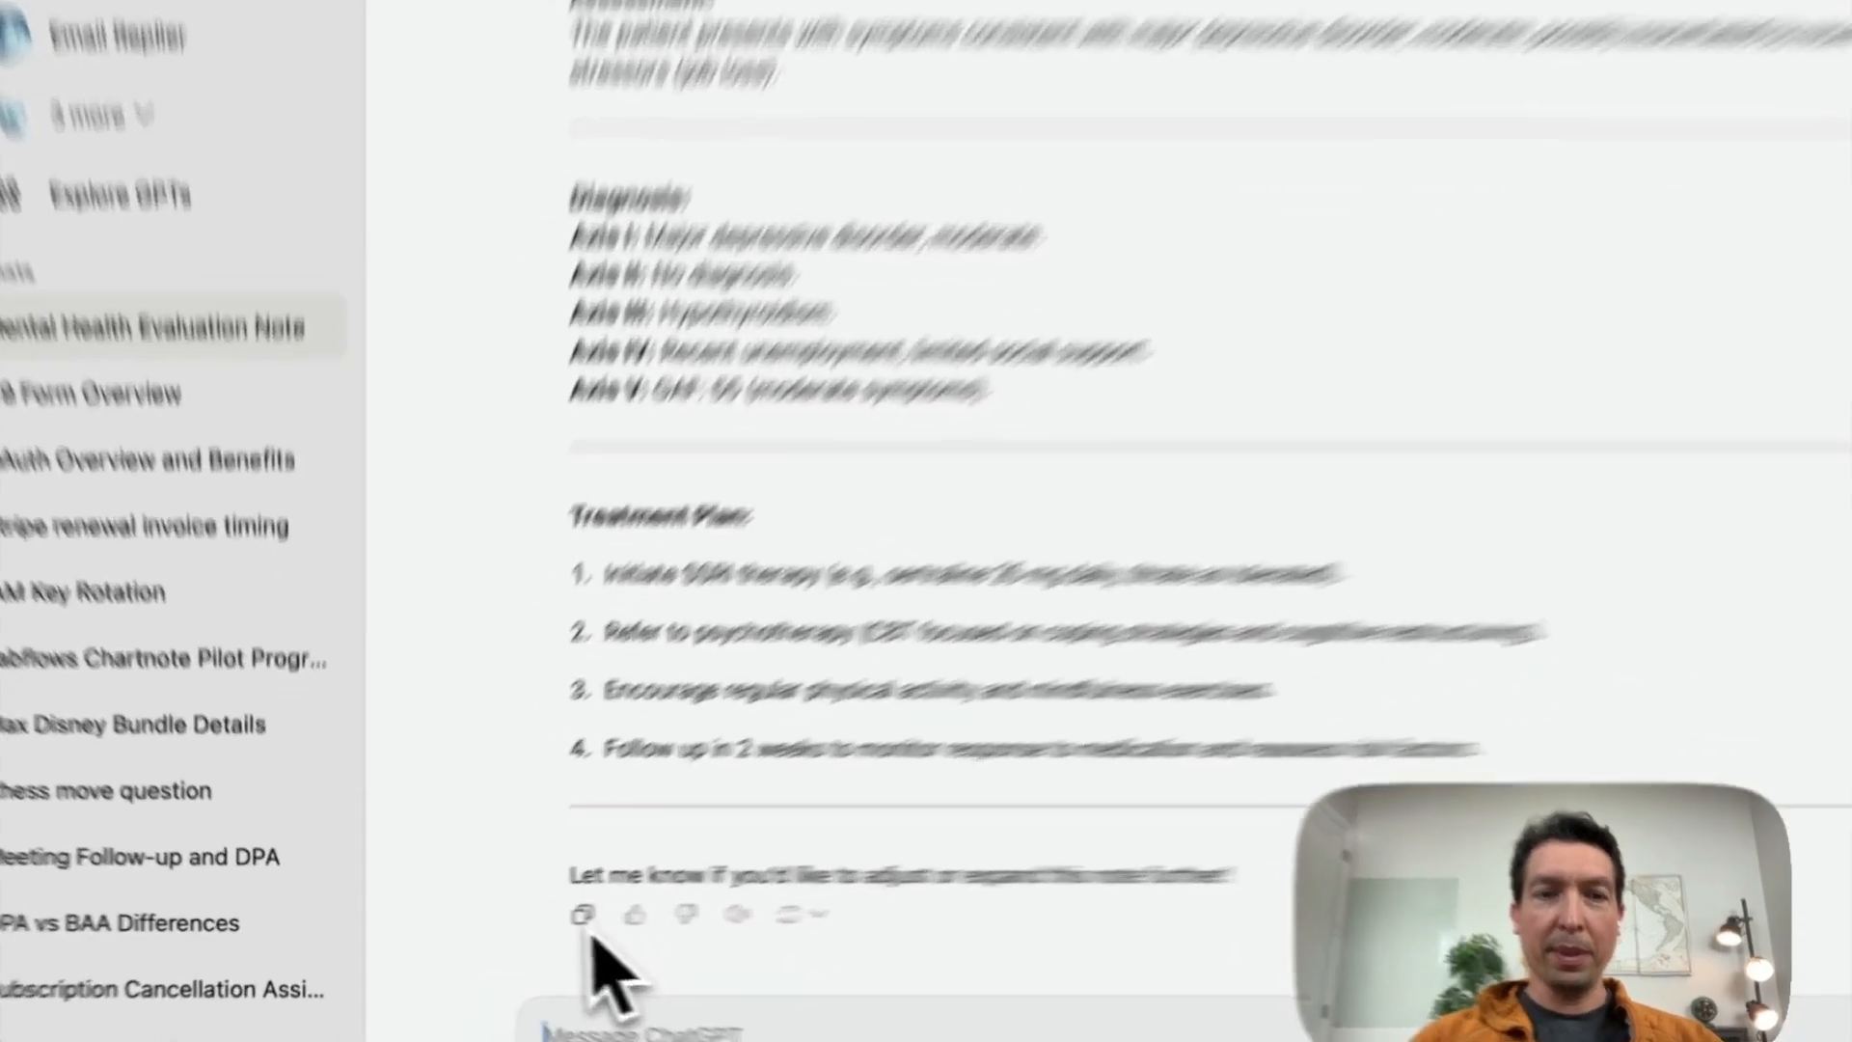
left_click(514, 918)
left_click(1083, 4)
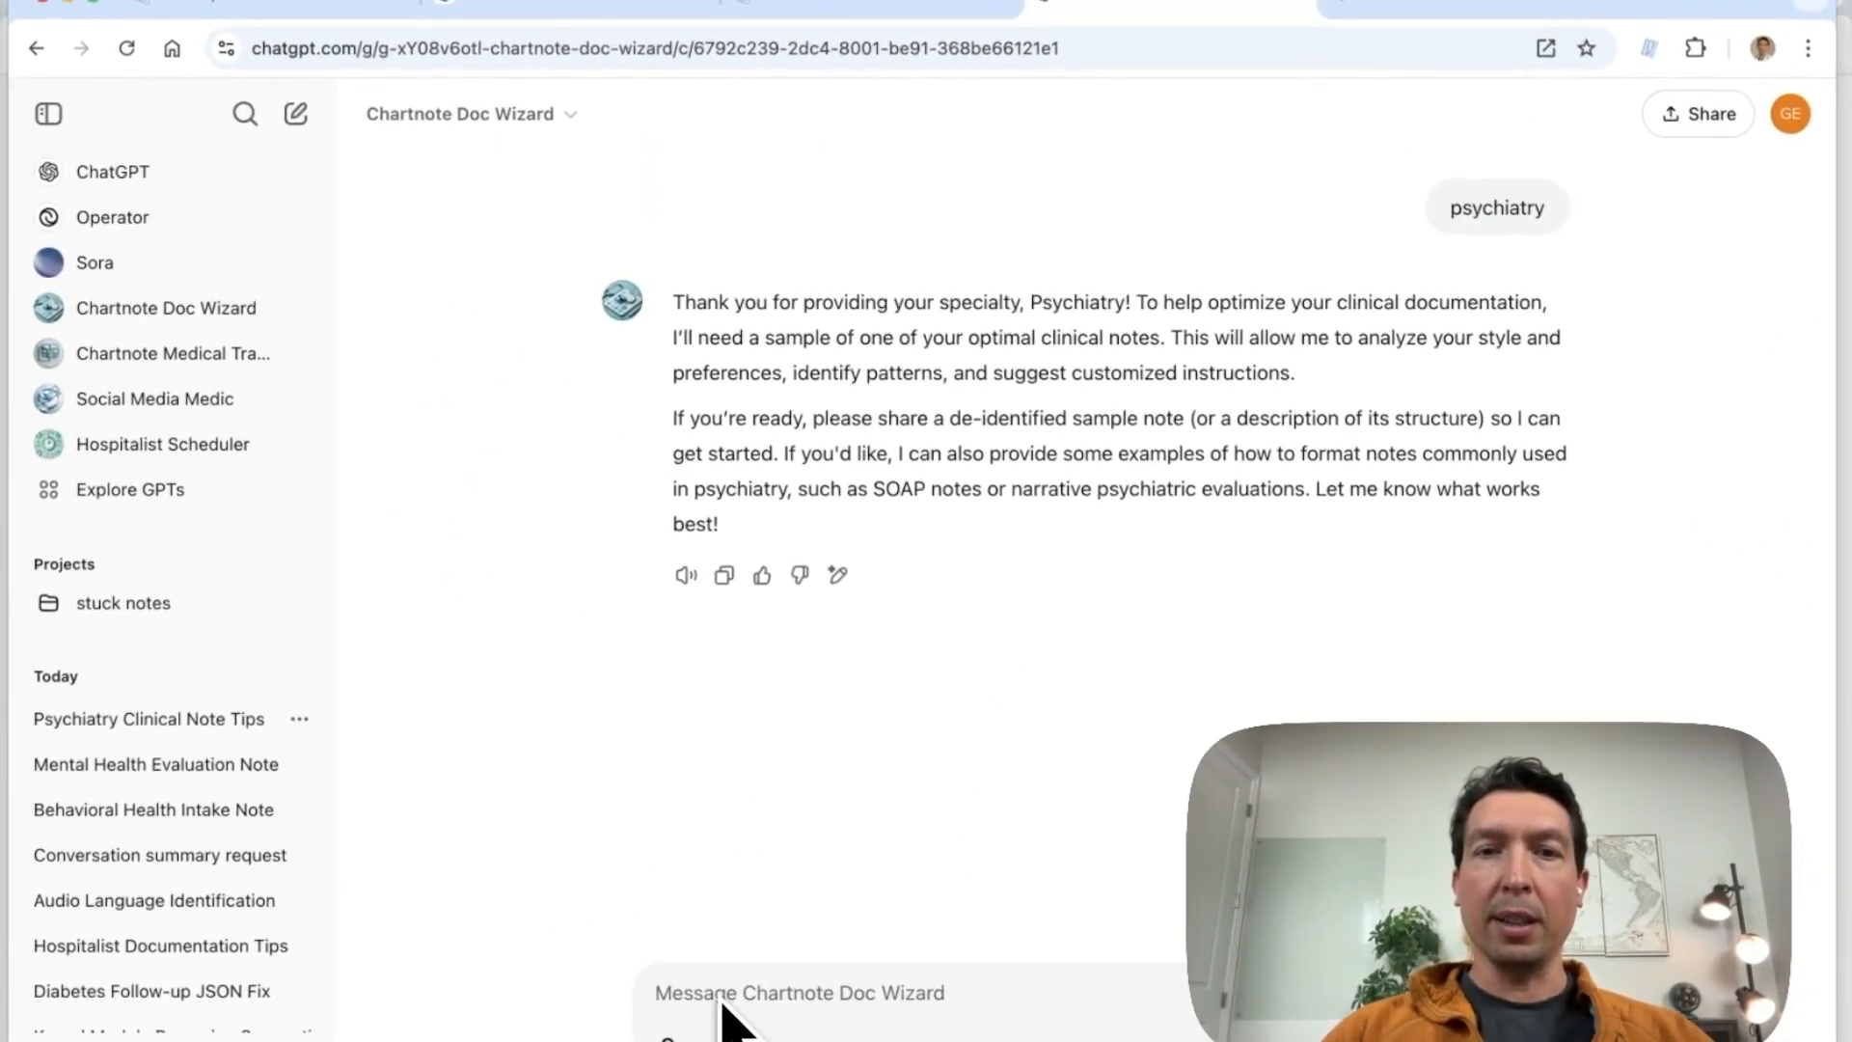
key("super+v")
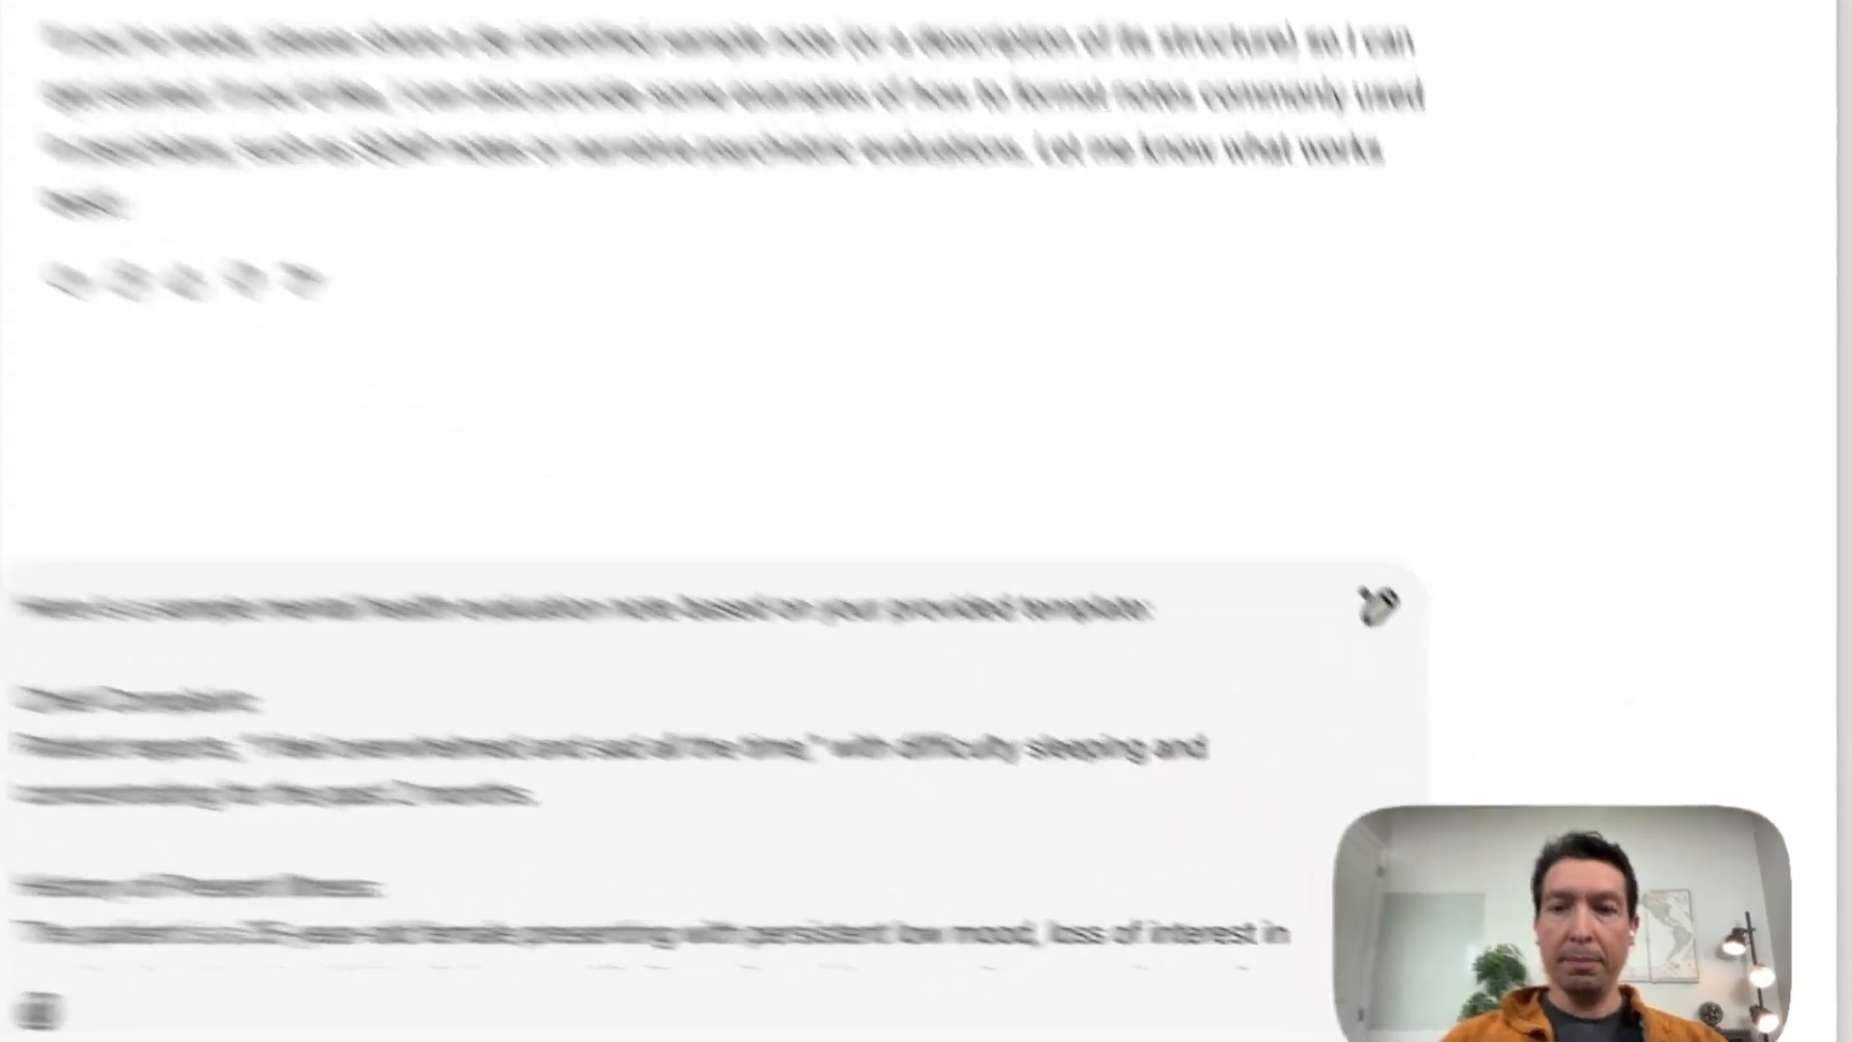
left_click(1262, 985)
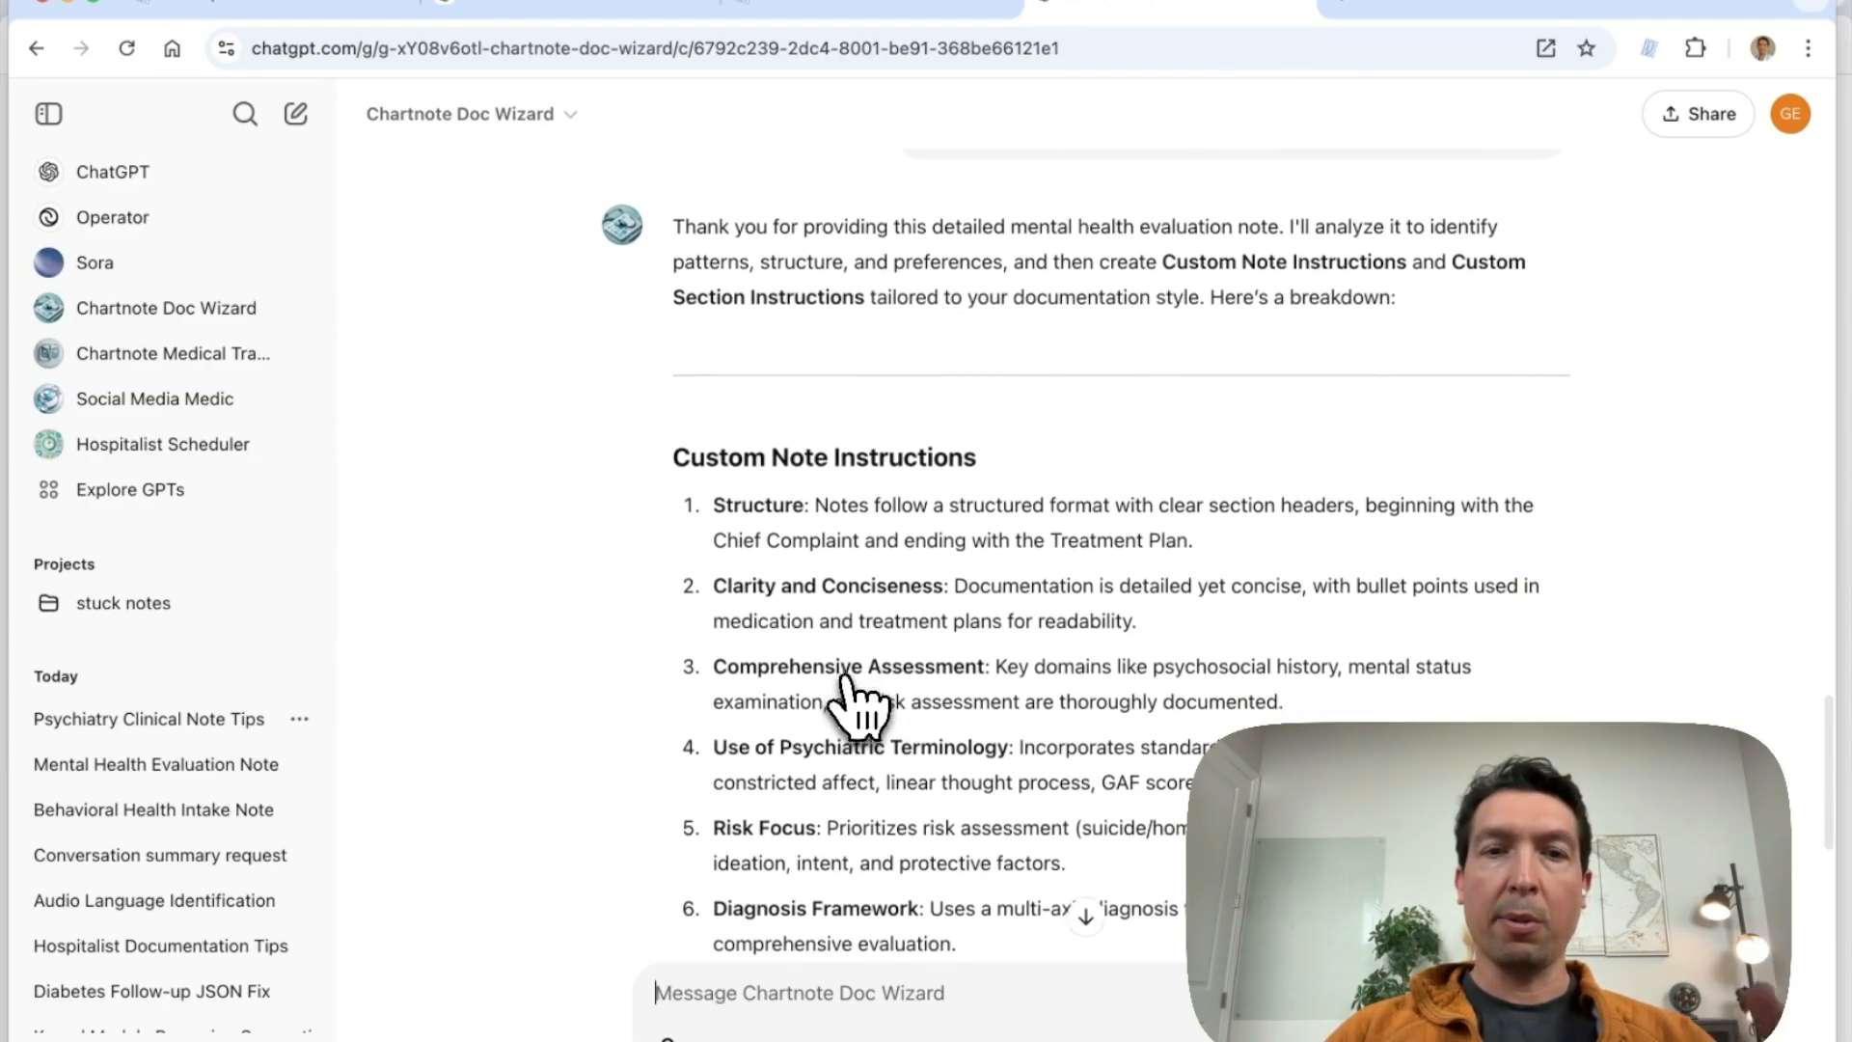
- Return to the "my psych note" template in Chartnote and enable its custom note instructions
left_click(876, 6)
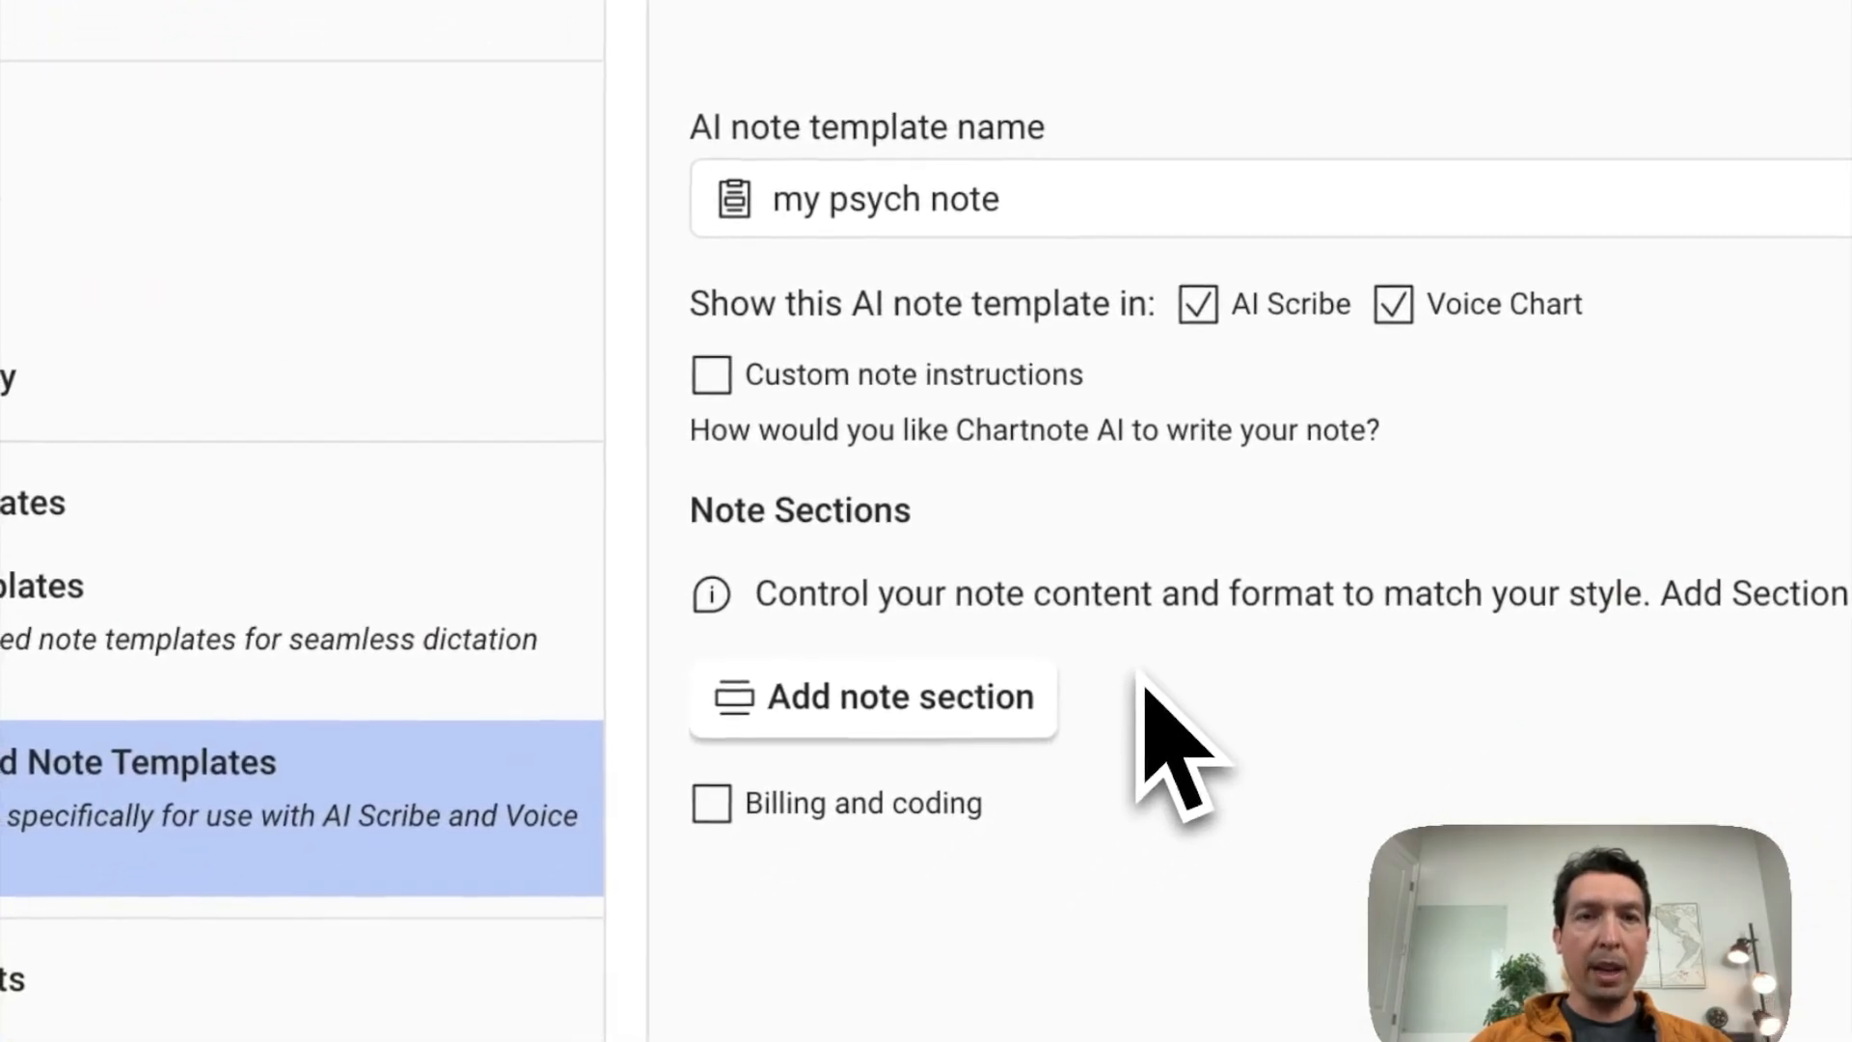
left_click(712, 376)
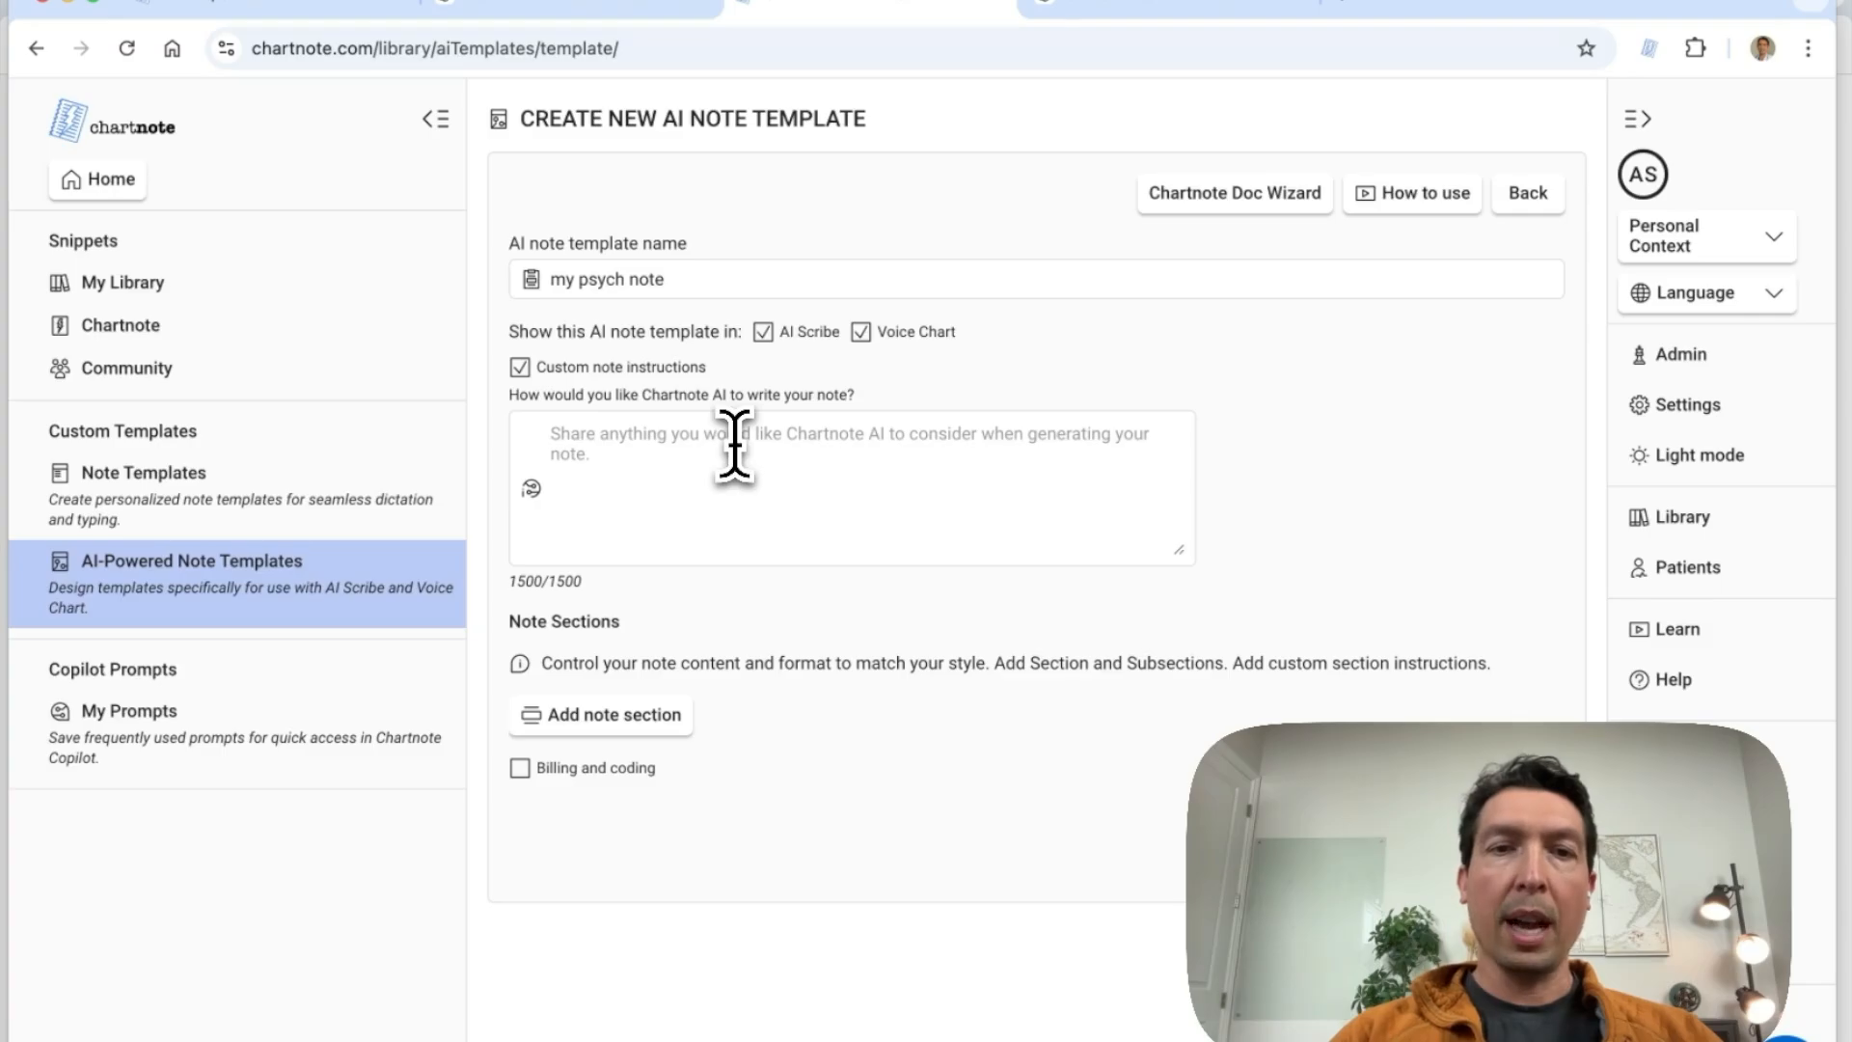
left_click(733, 443)
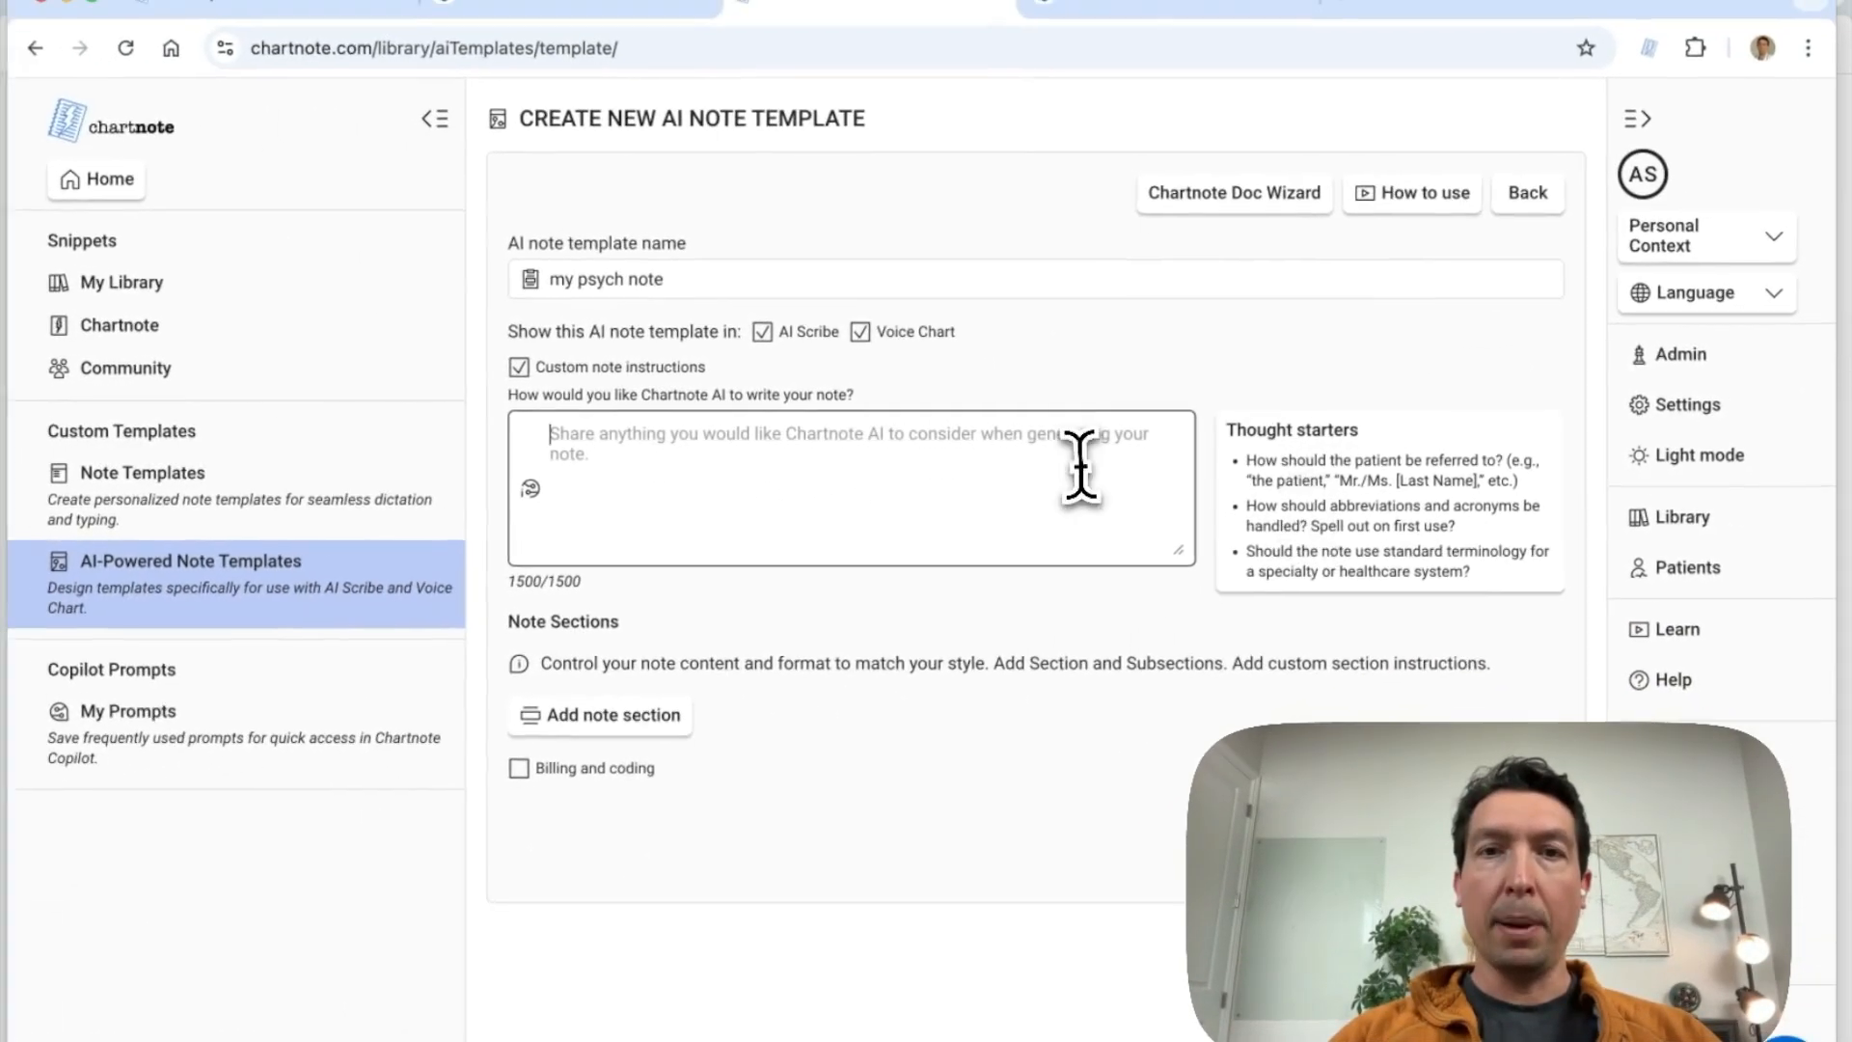
- Copy the wizard's seven Custom Note Instructions, from Structure to Treatment Plan Clarity, into the template's custom note instructions
left_click(1138, 14)
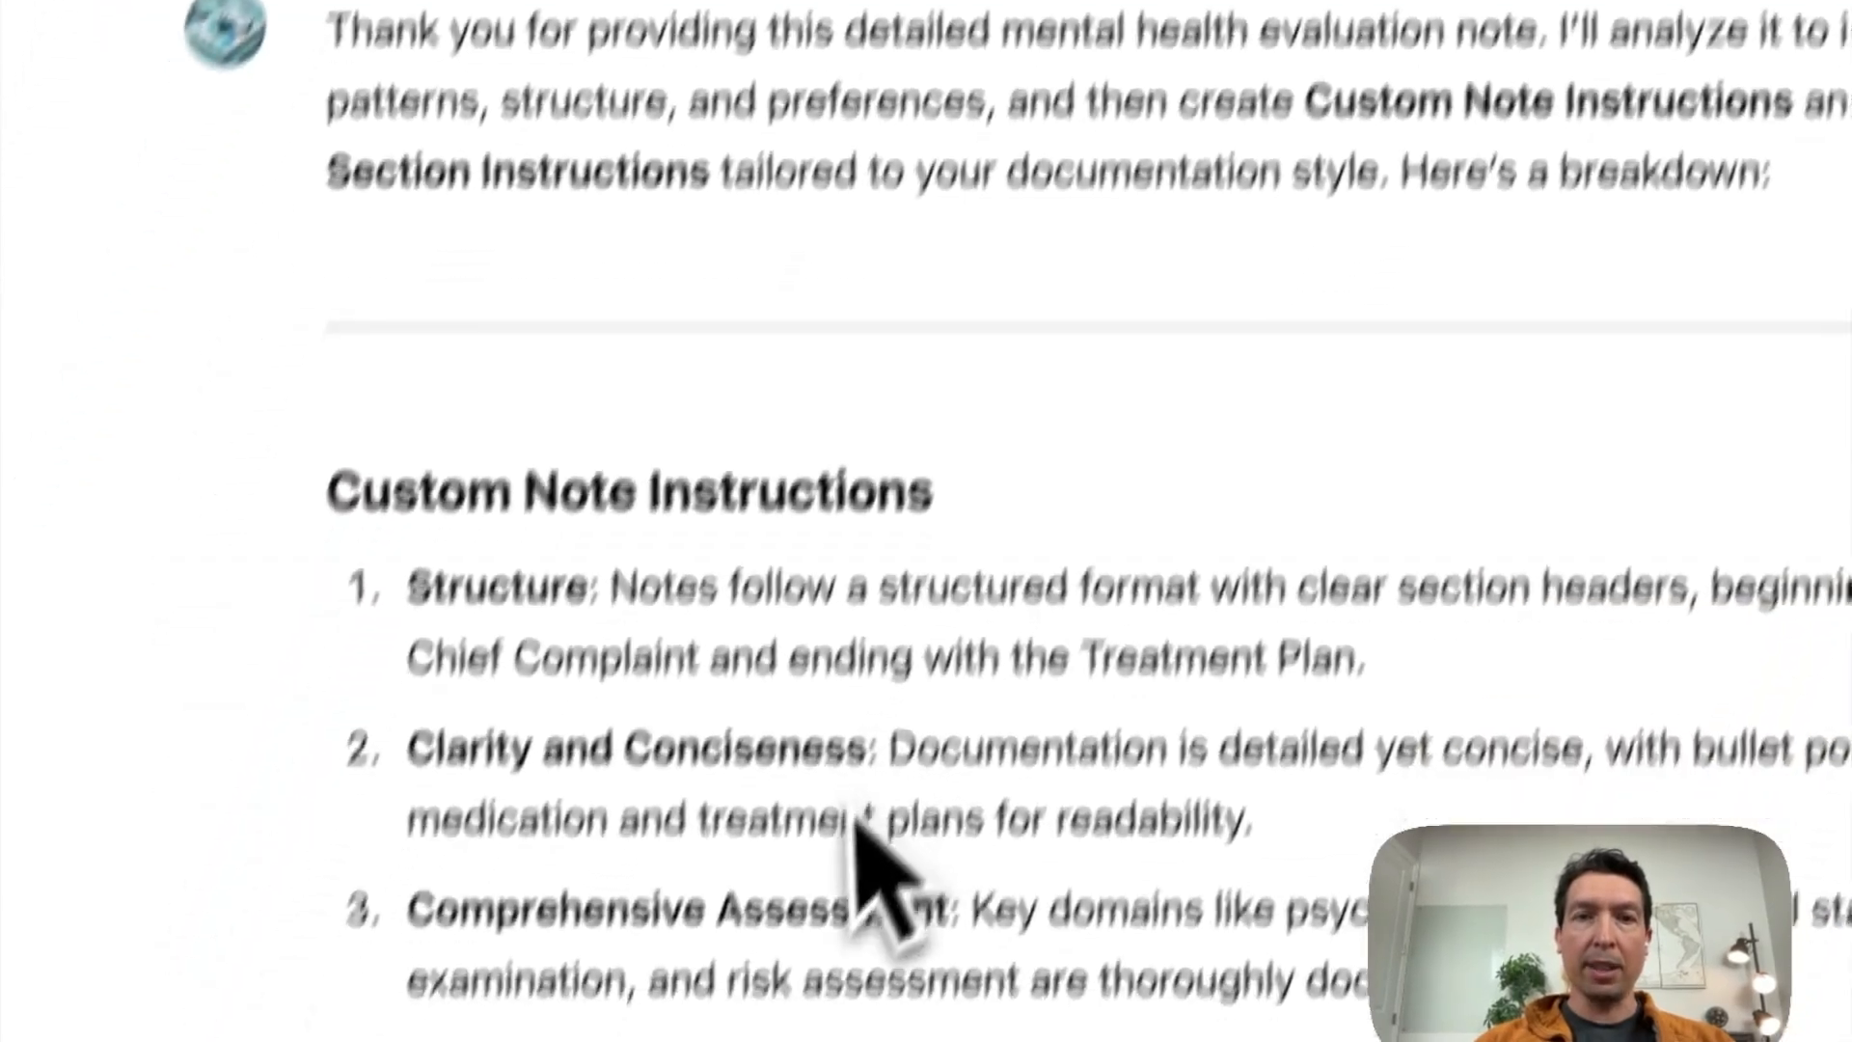
scroll(940, 637, "down", 10)
scroll(941, 636, "down", 5)
scroll(944, 632, "up", 10)
scroll(940, 637, "up", 10)
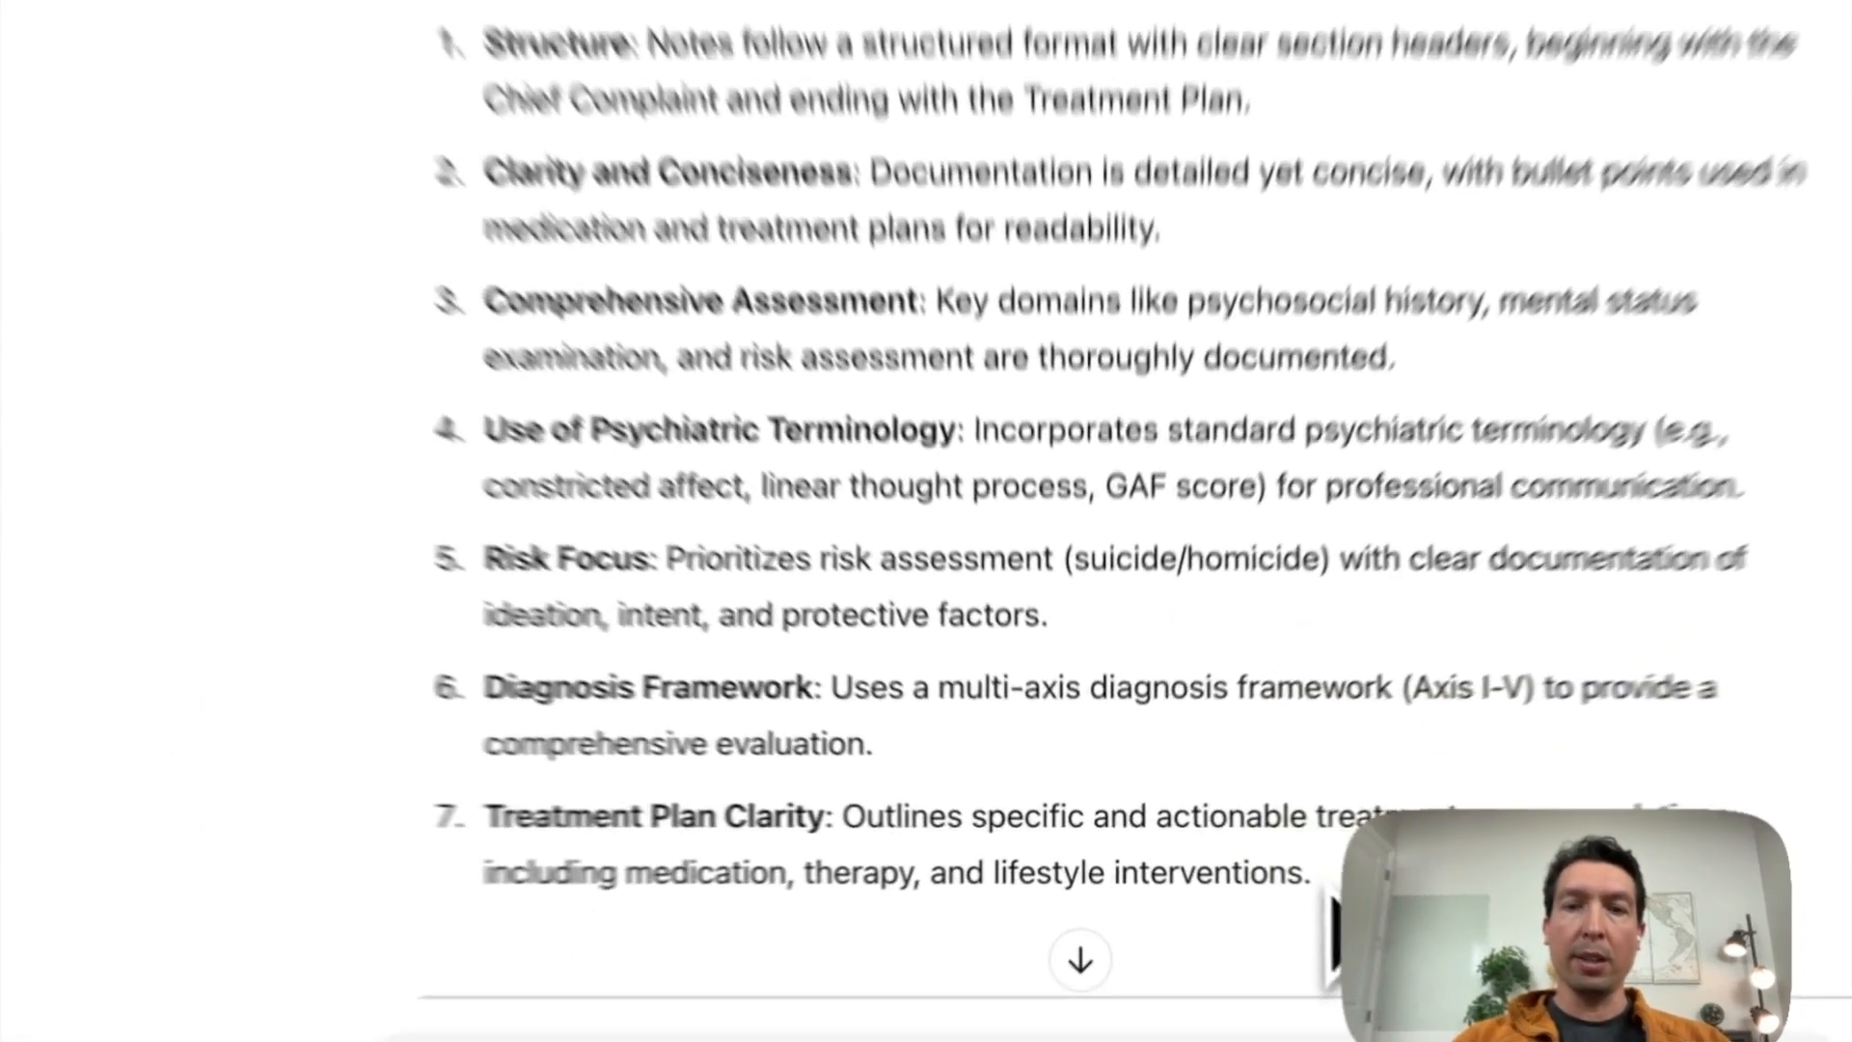
left_click_drag(1263, 862, 658, 352)
left_click_drag(661, 593, 691, 605)
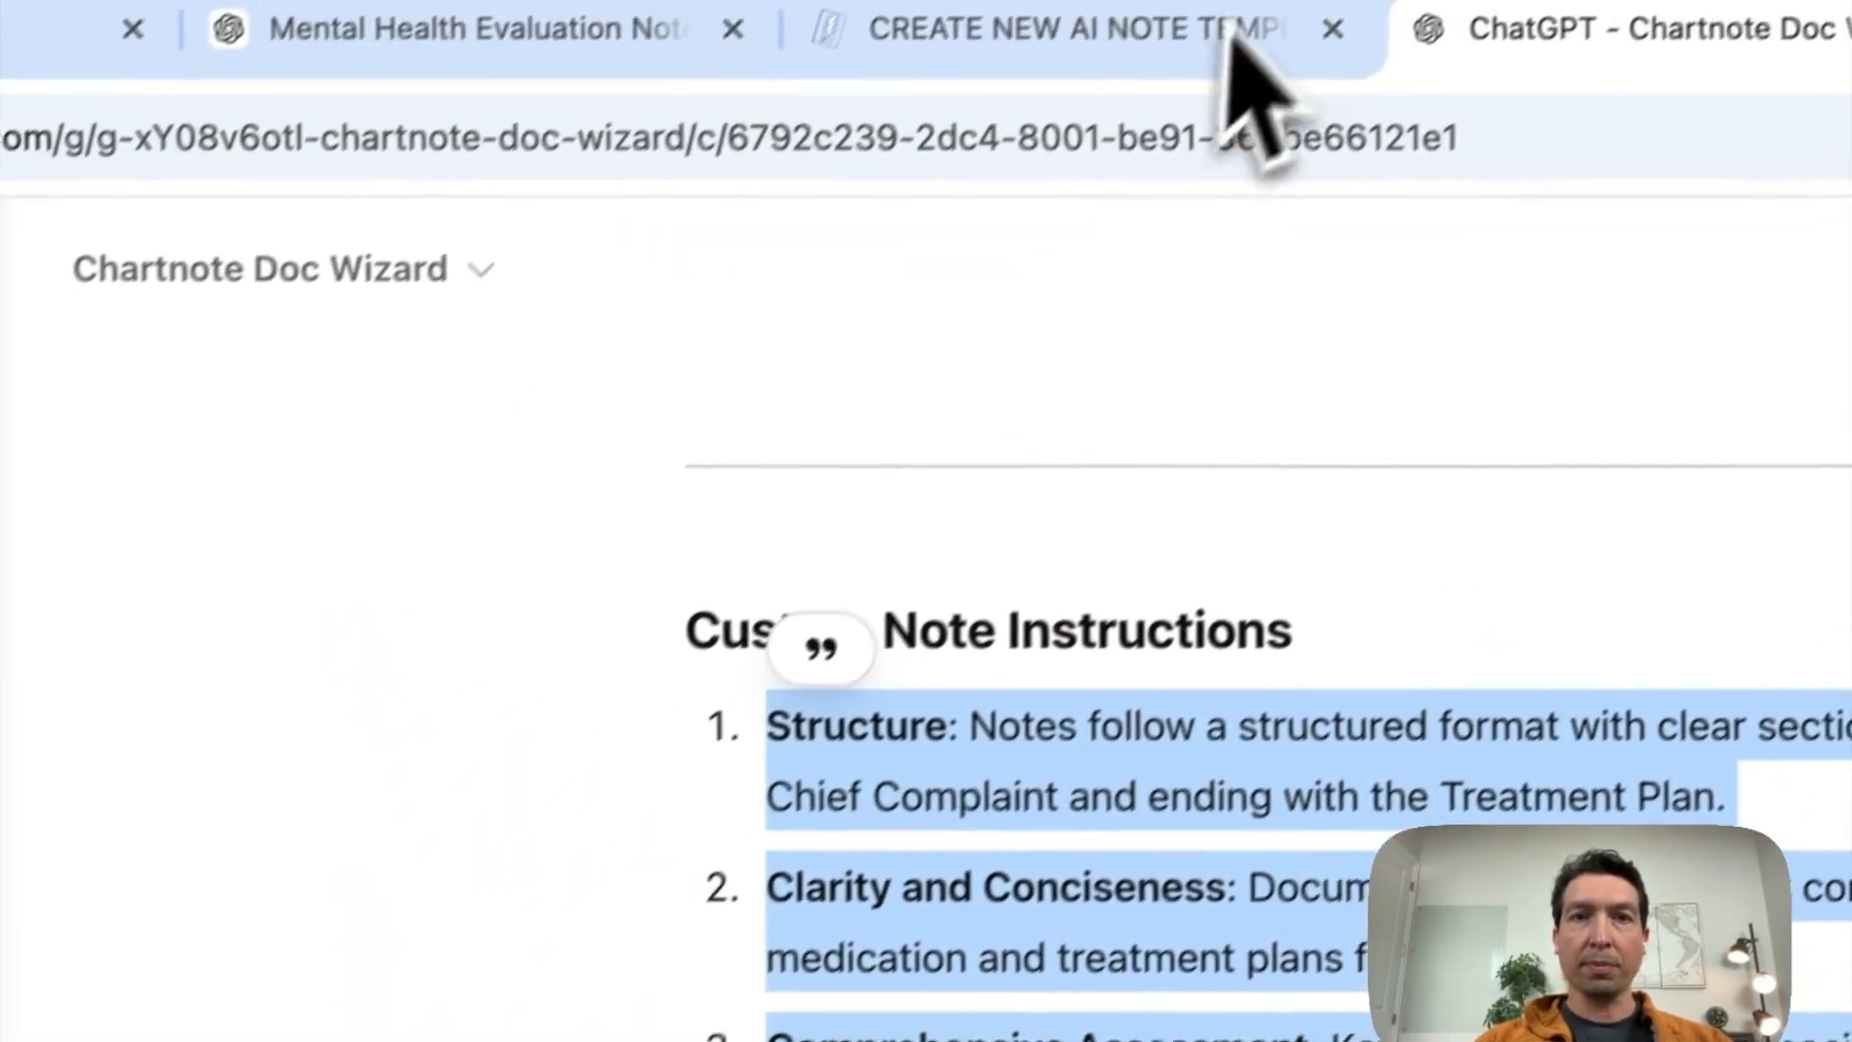
left_click(1227, 43)
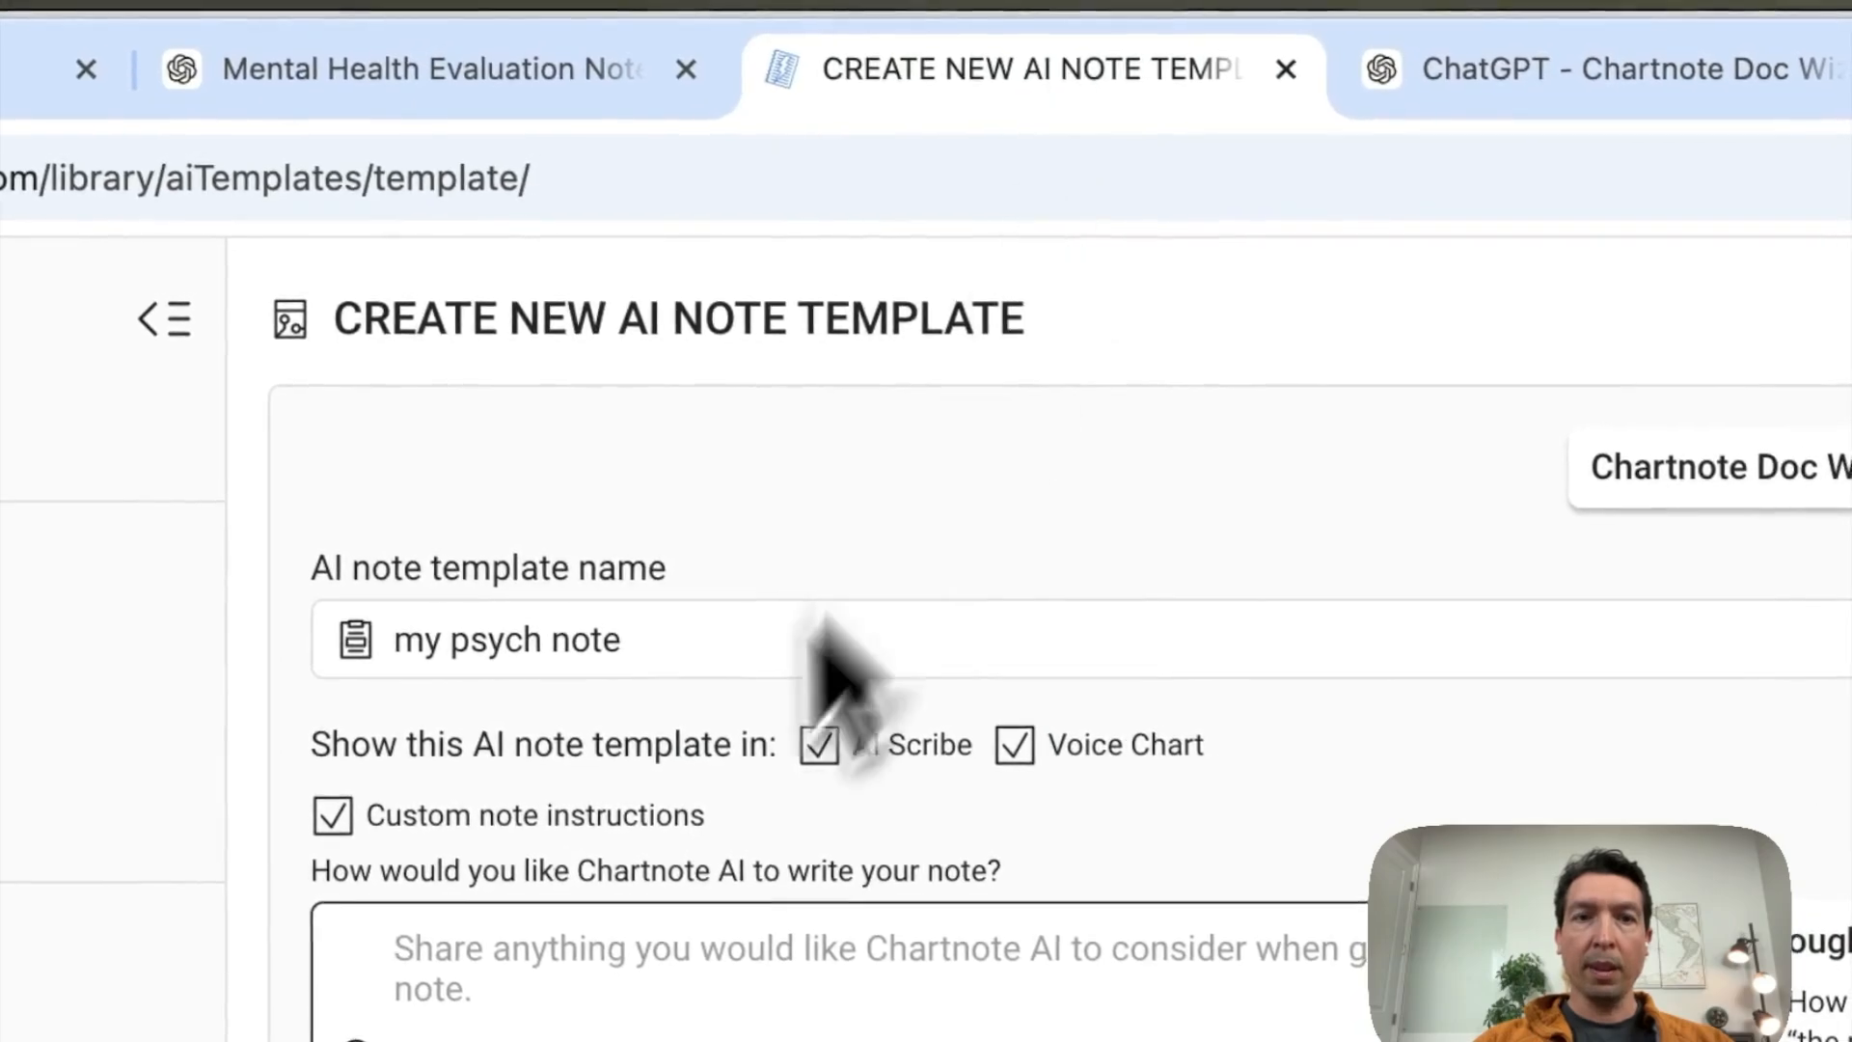
left_click(488, 880)
key("super+v")
scroll(814, 902, "up", 5)
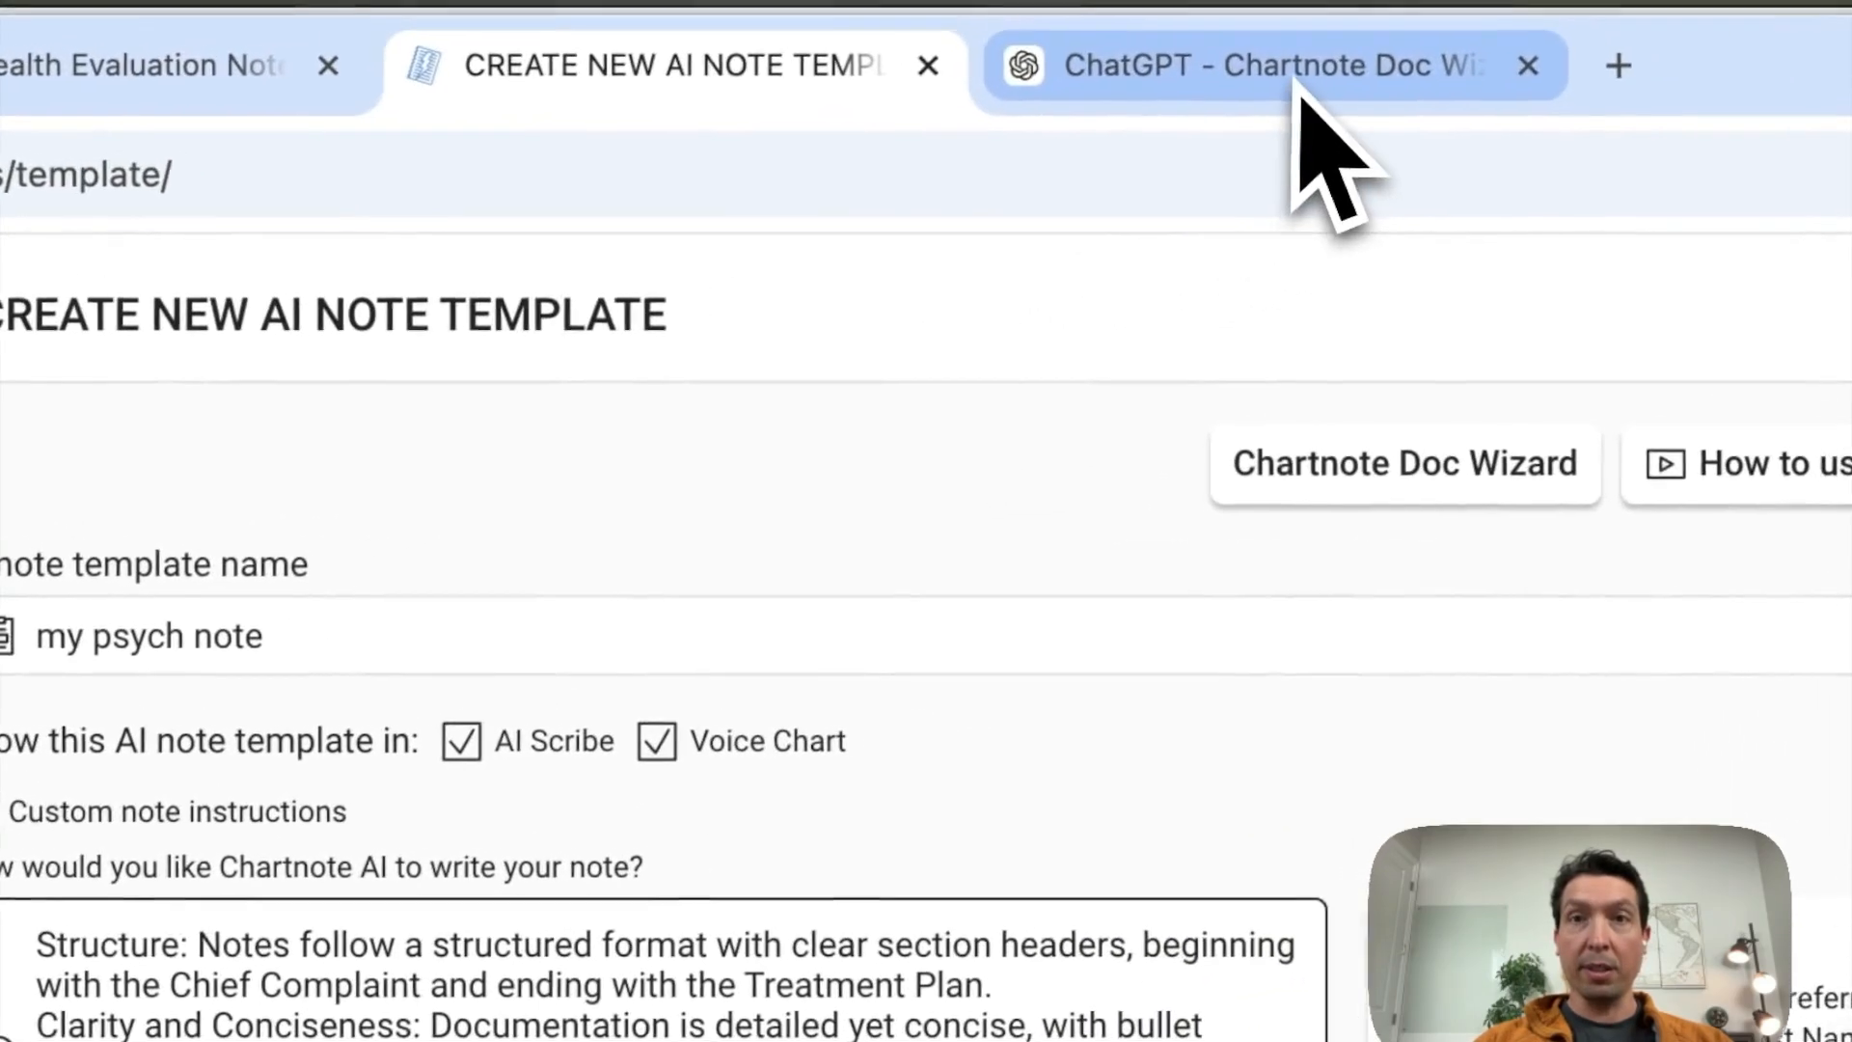
- Copy the first heading of the wizard's Custom Section Instructions and add it to the template as the note section "Chief Complaint"
left_click(1652, 25)
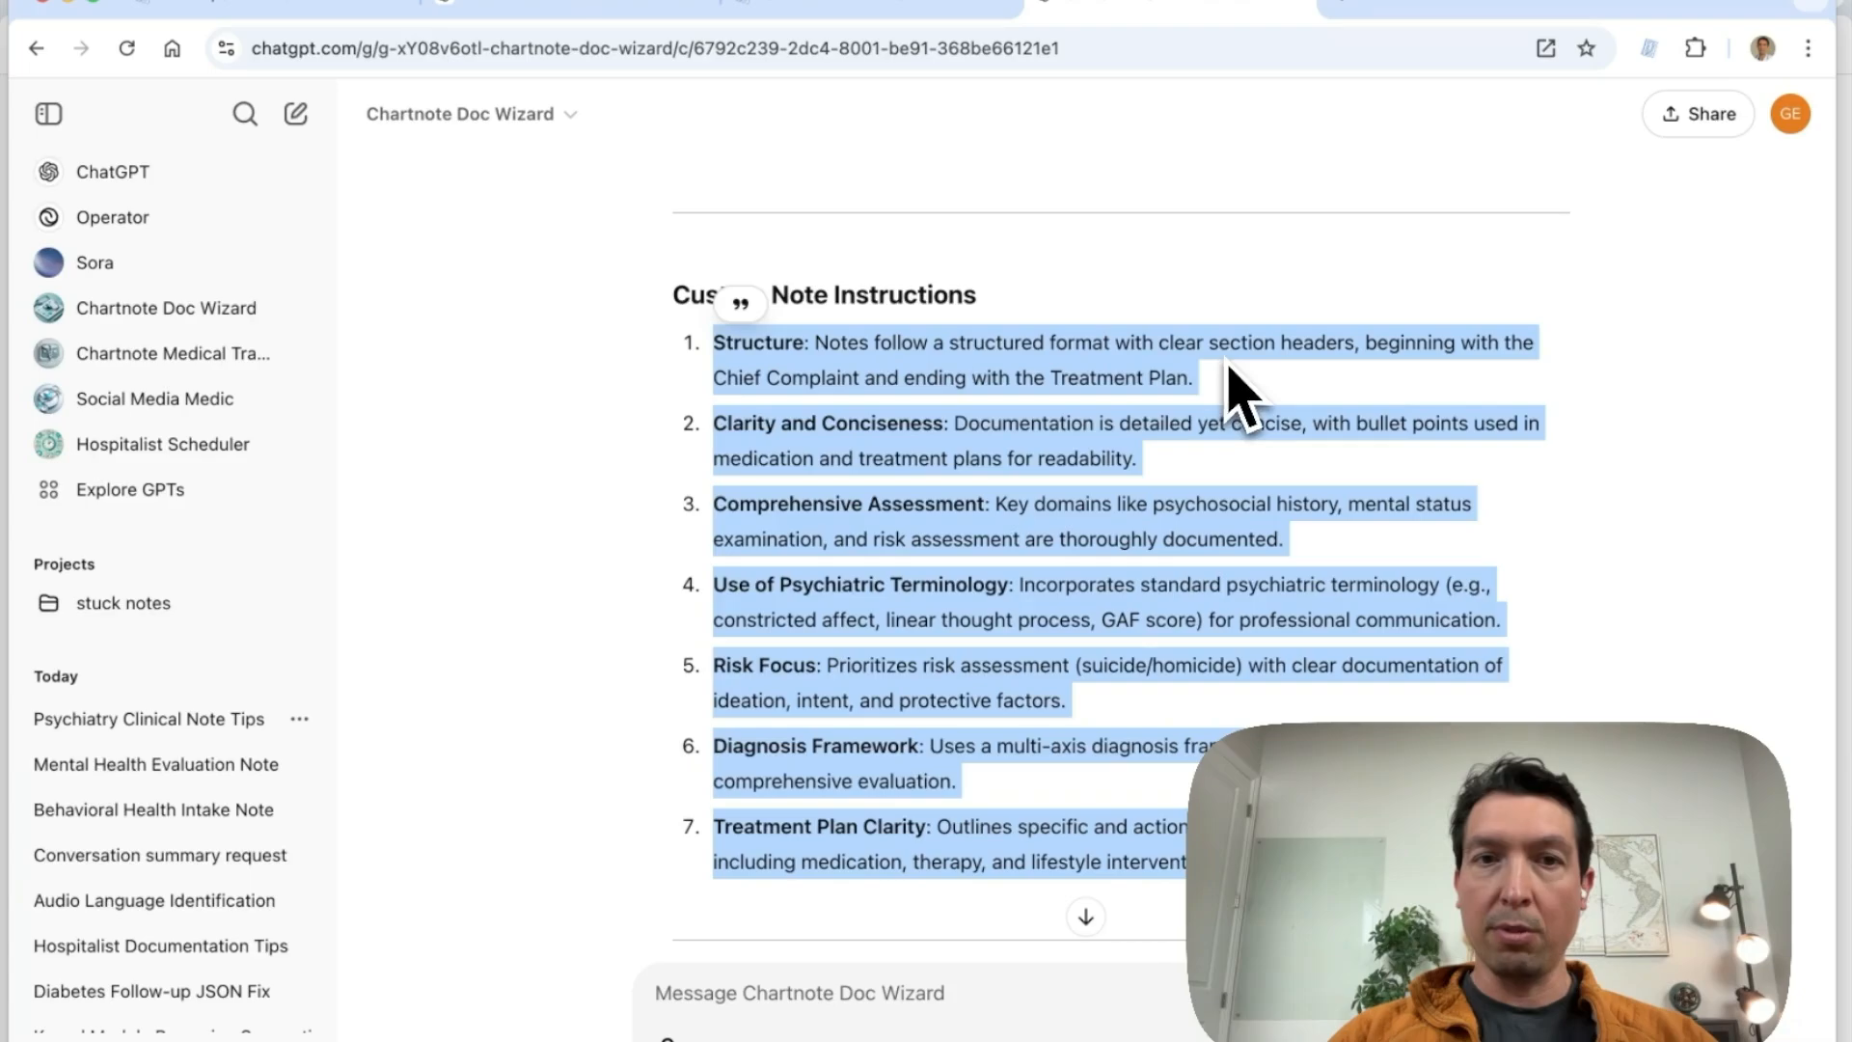
left_click(964, 424)
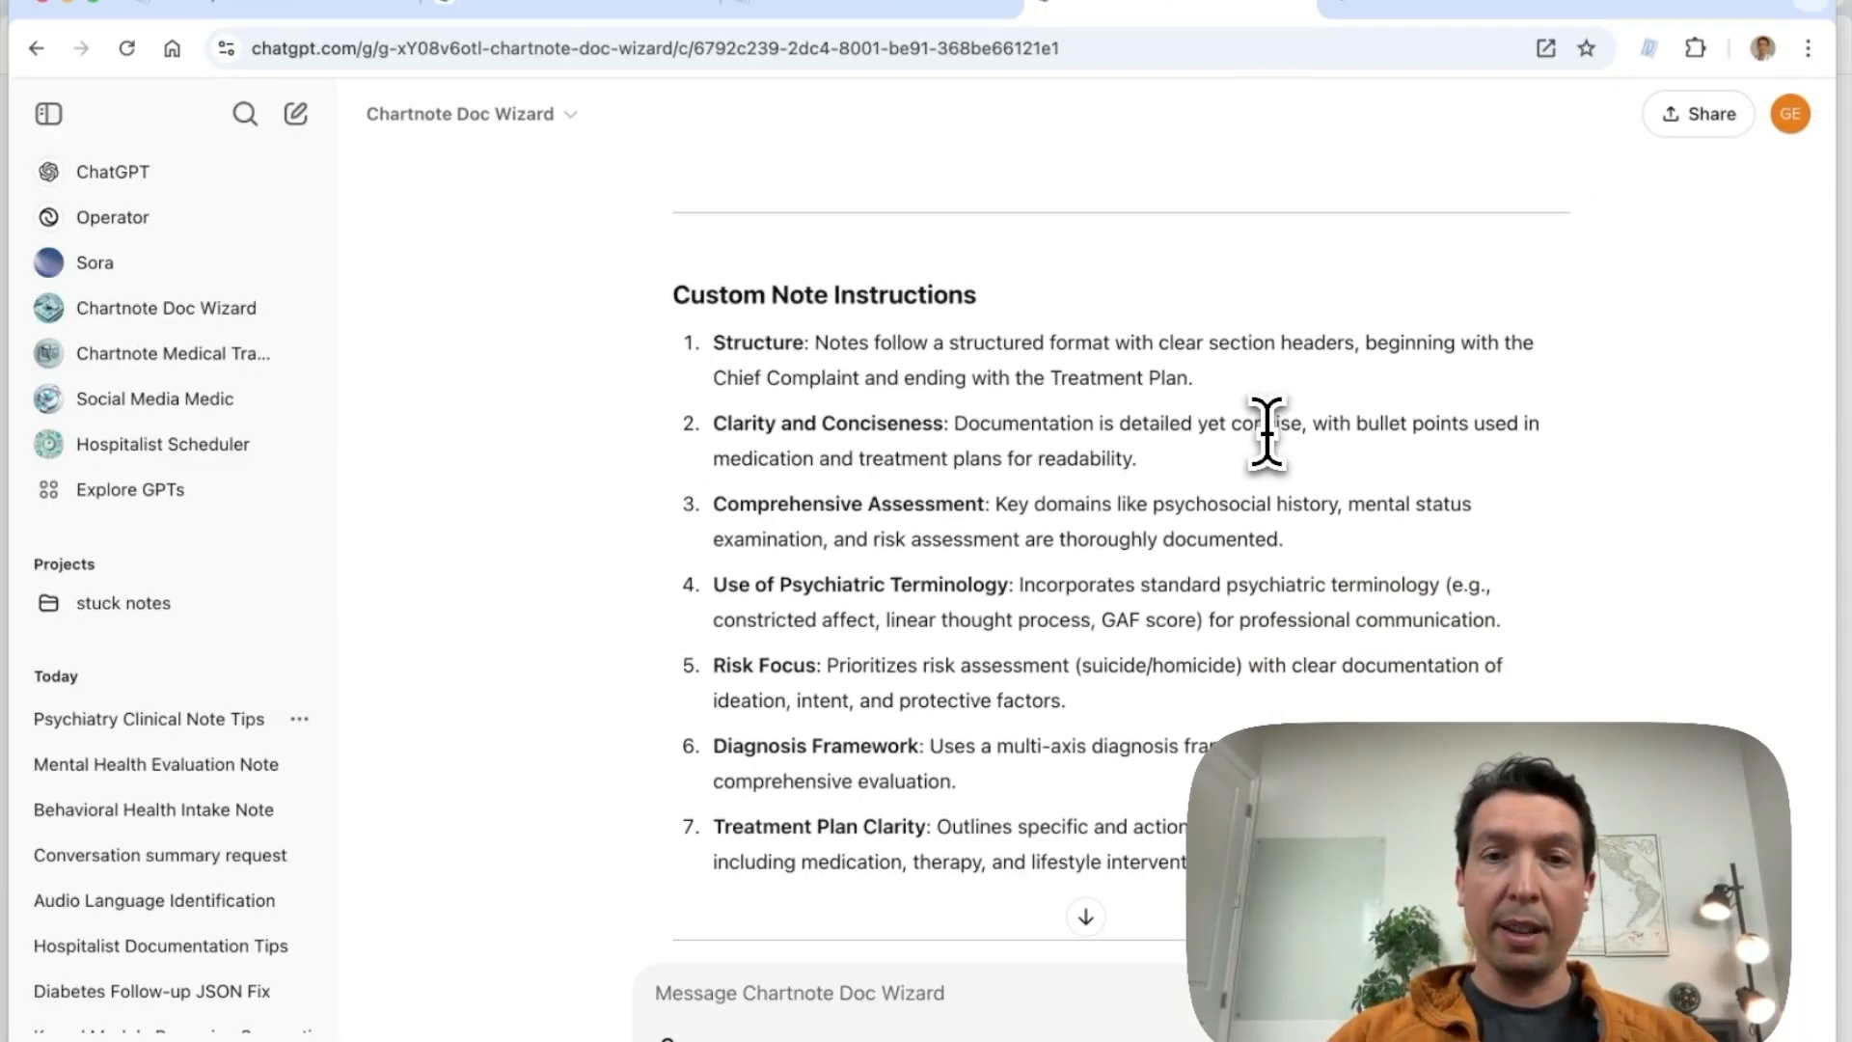
scroll(1266, 434, "down", 3)
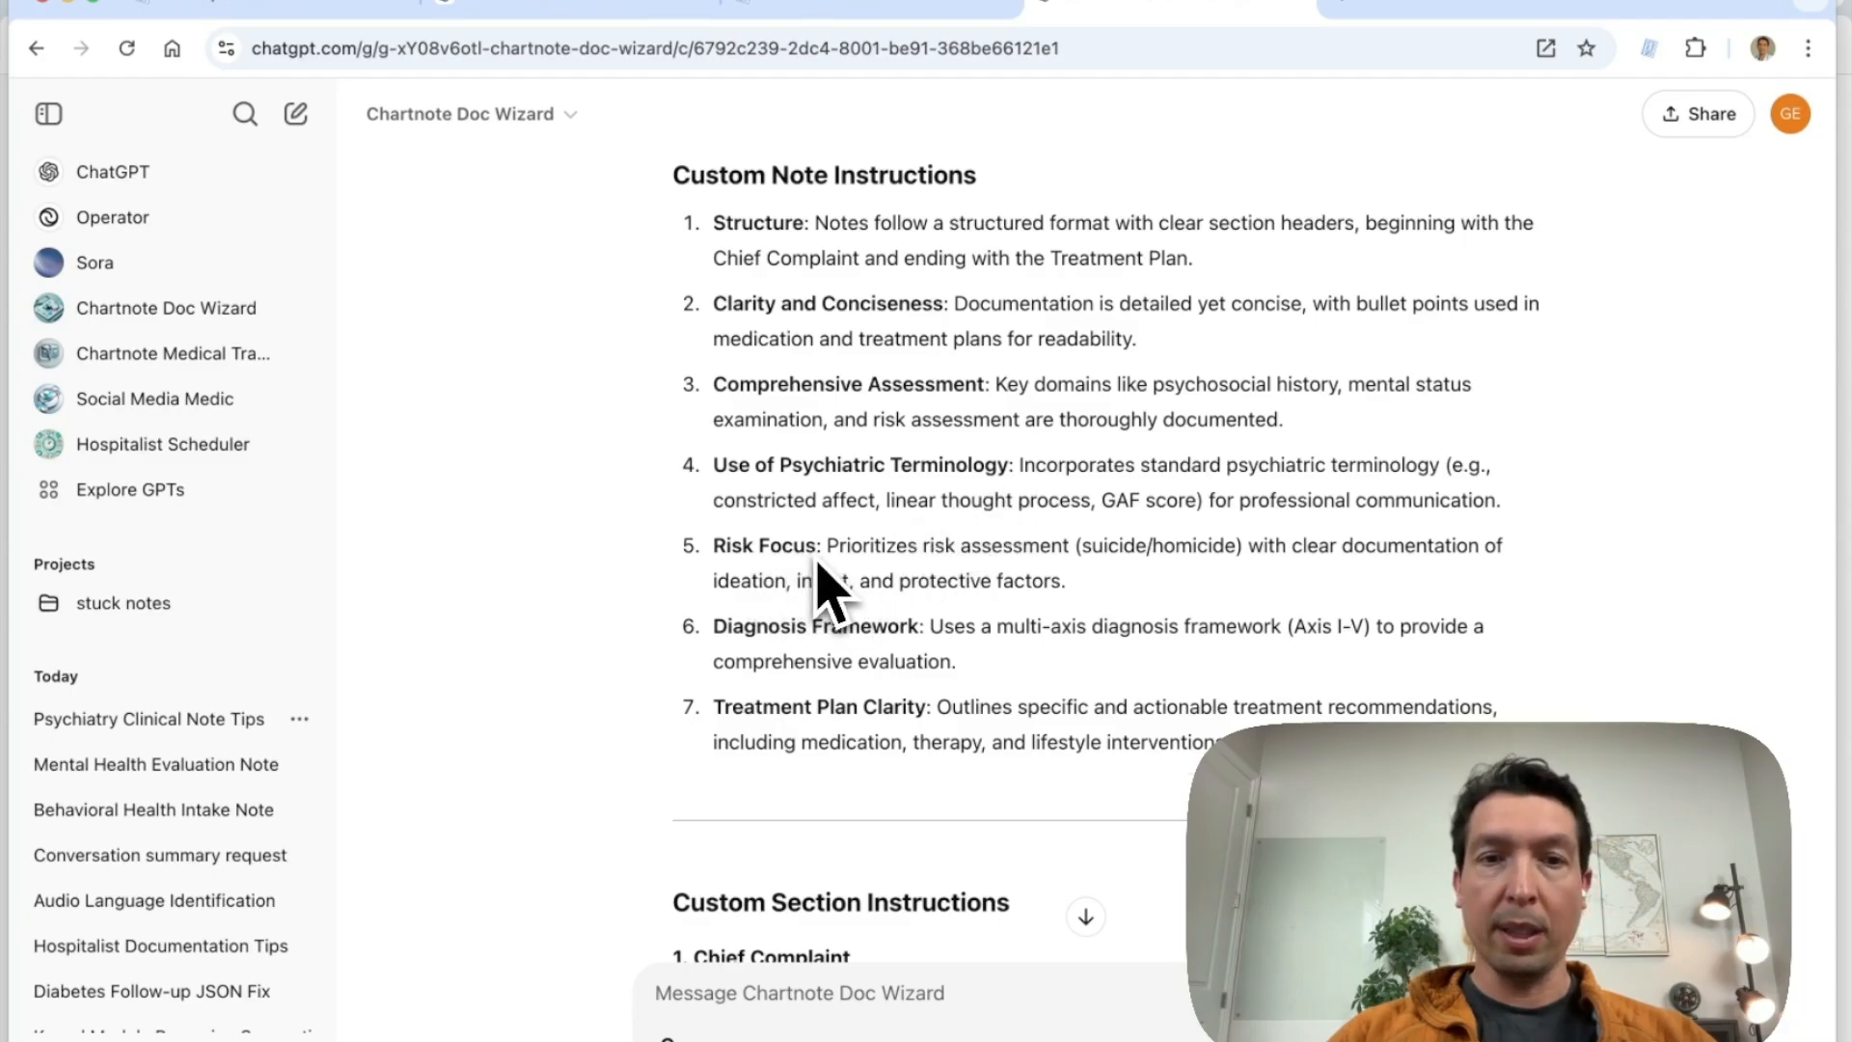
scroll(825, 586, "down", 1)
scroll(959, 666, "down", 8)
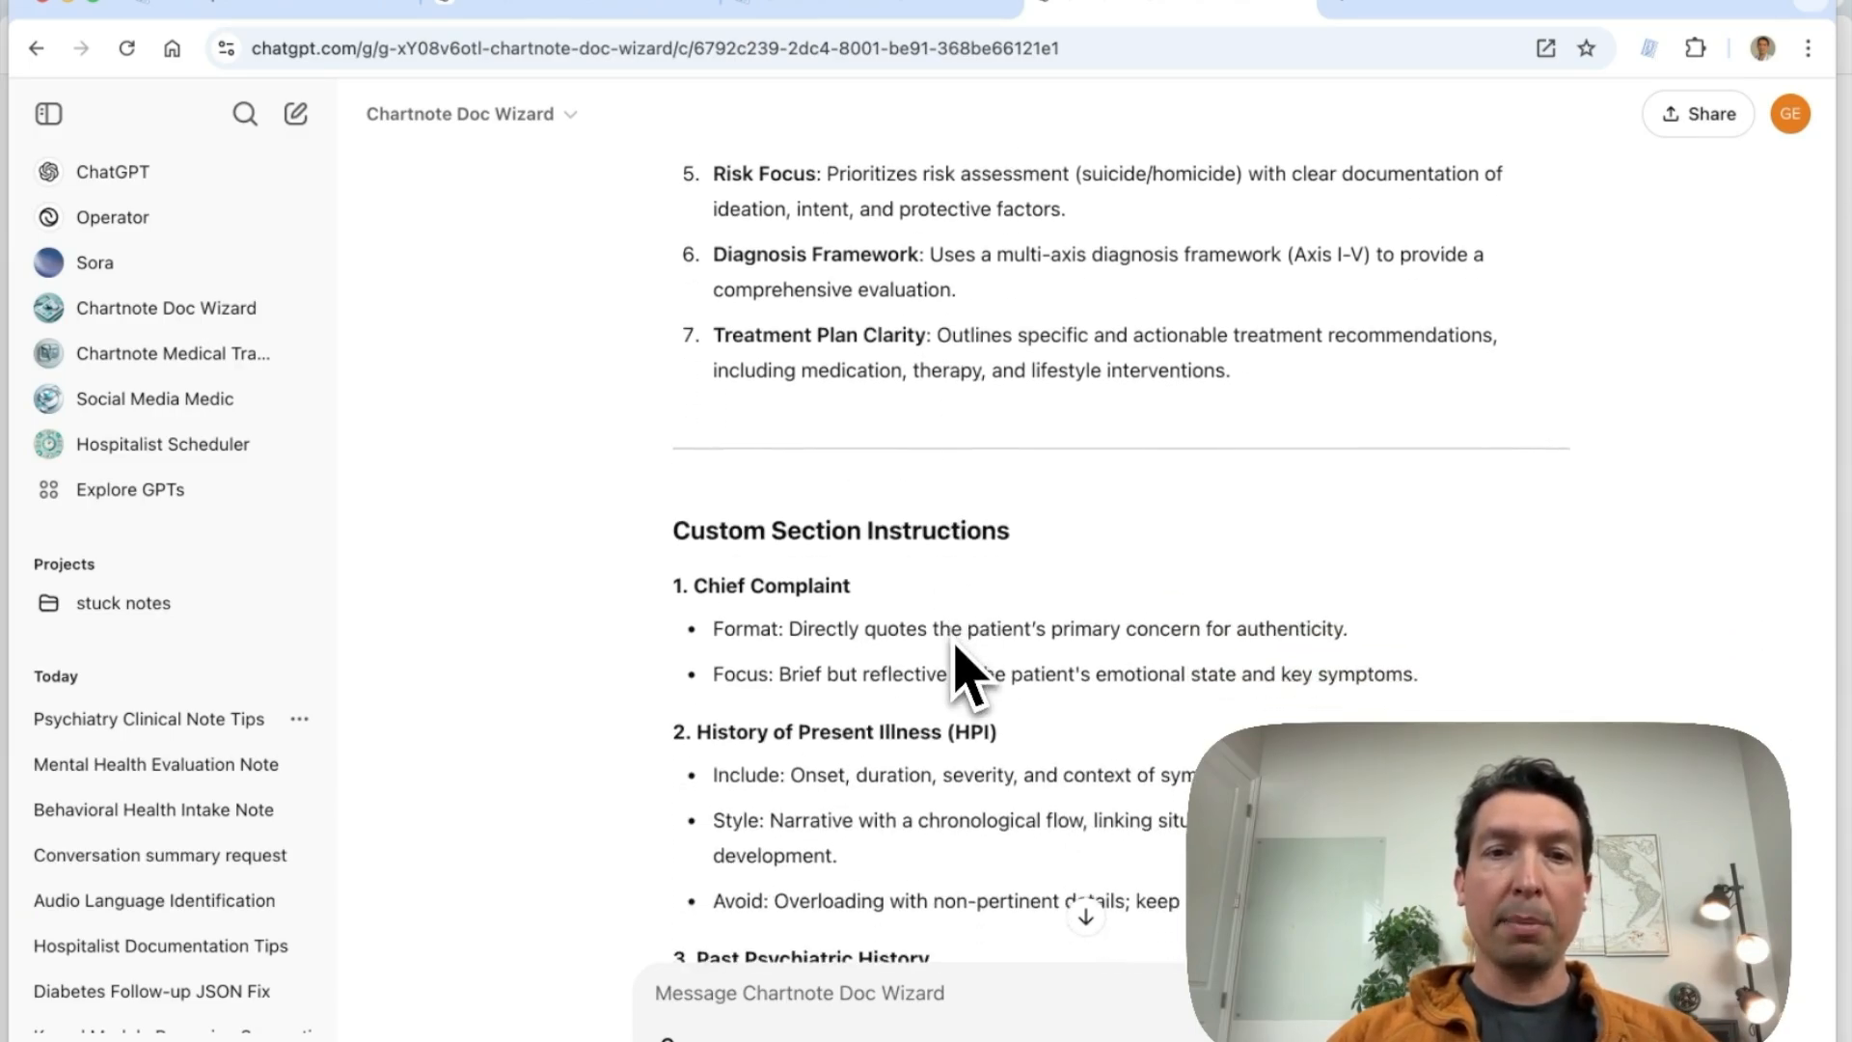
scroll(958, 665, "down", 2)
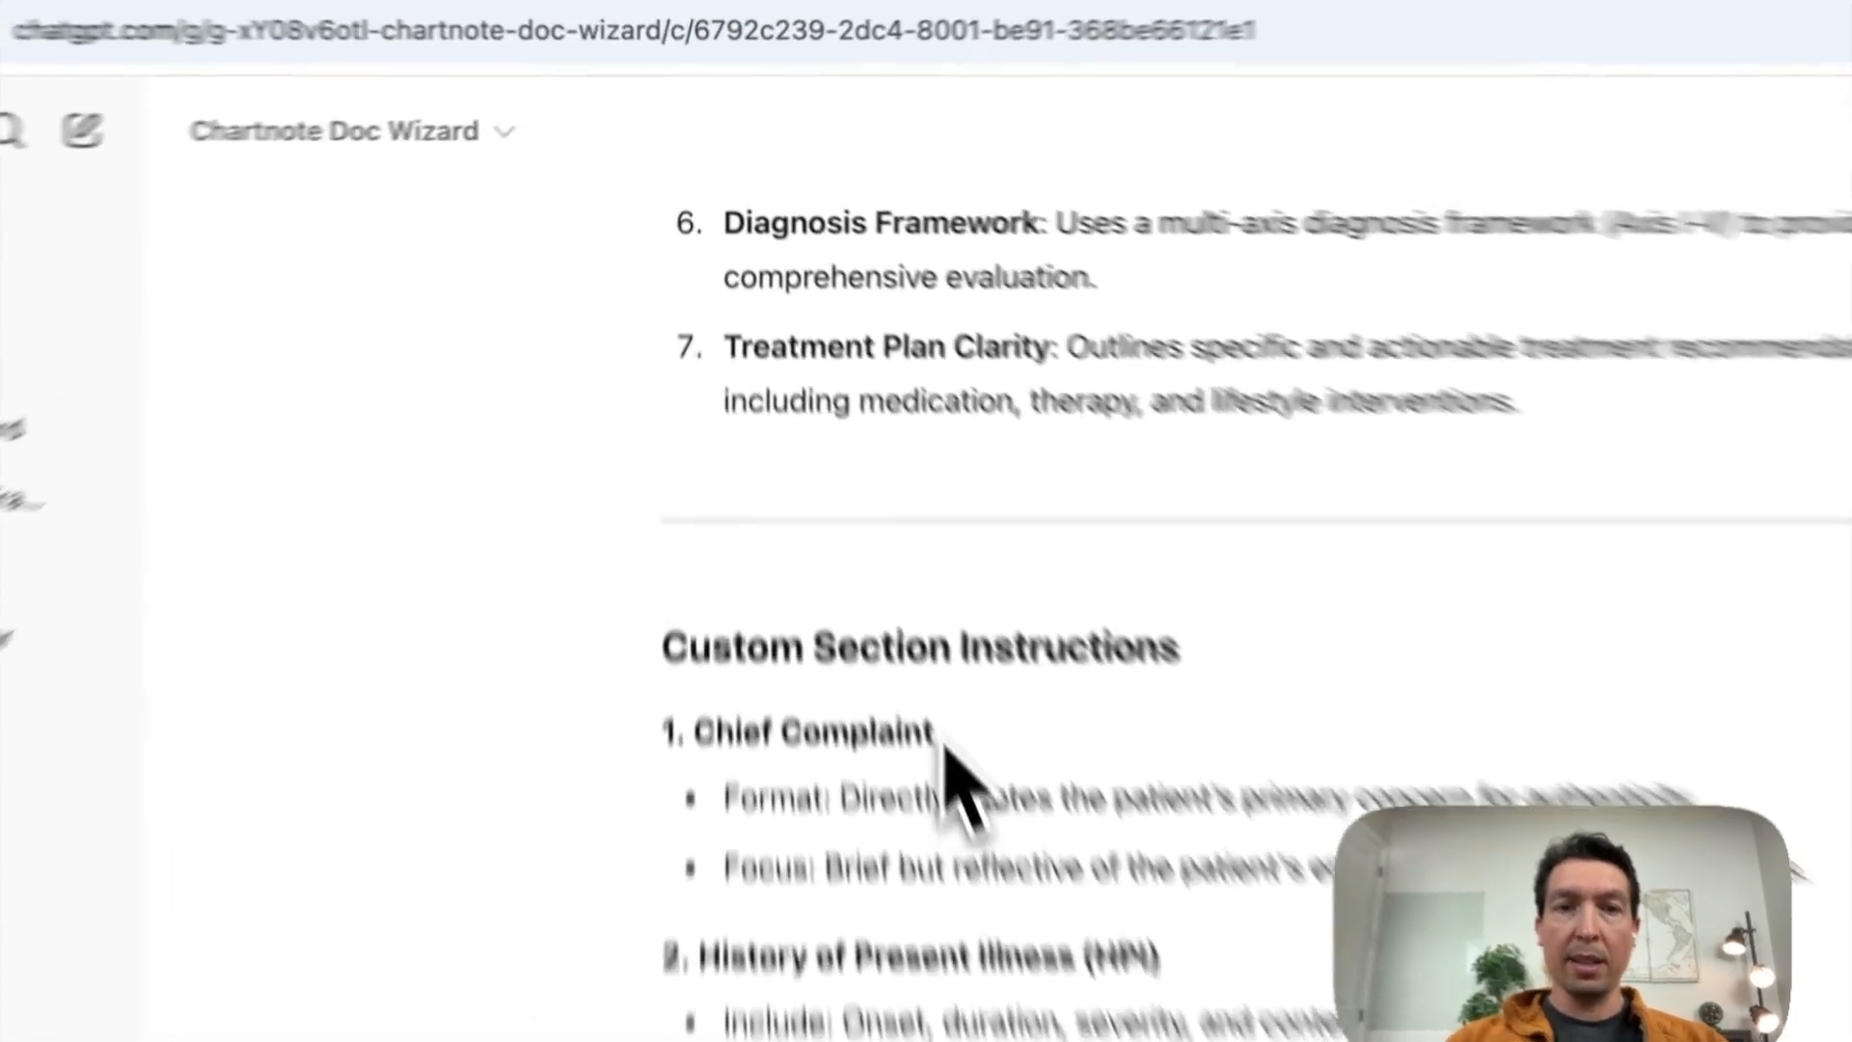
left_click_drag(852, 504, 699, 506)
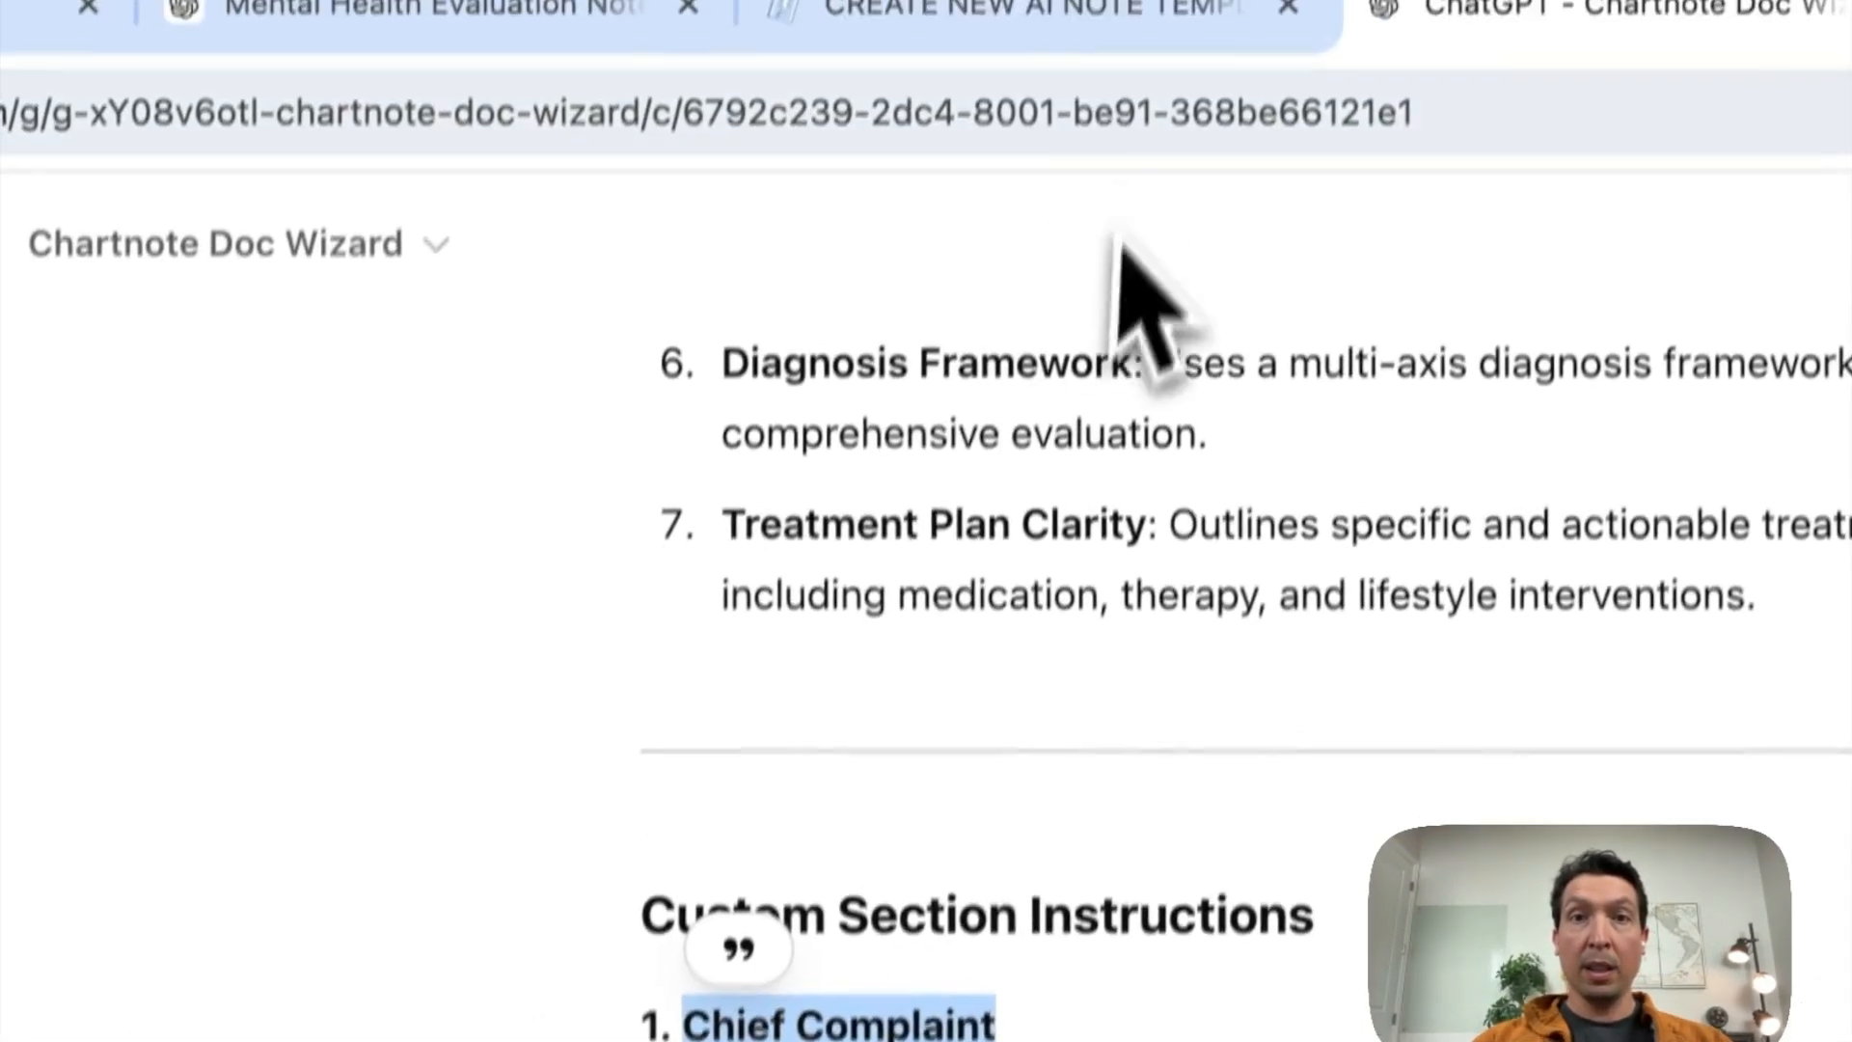
left_click(1032, 72)
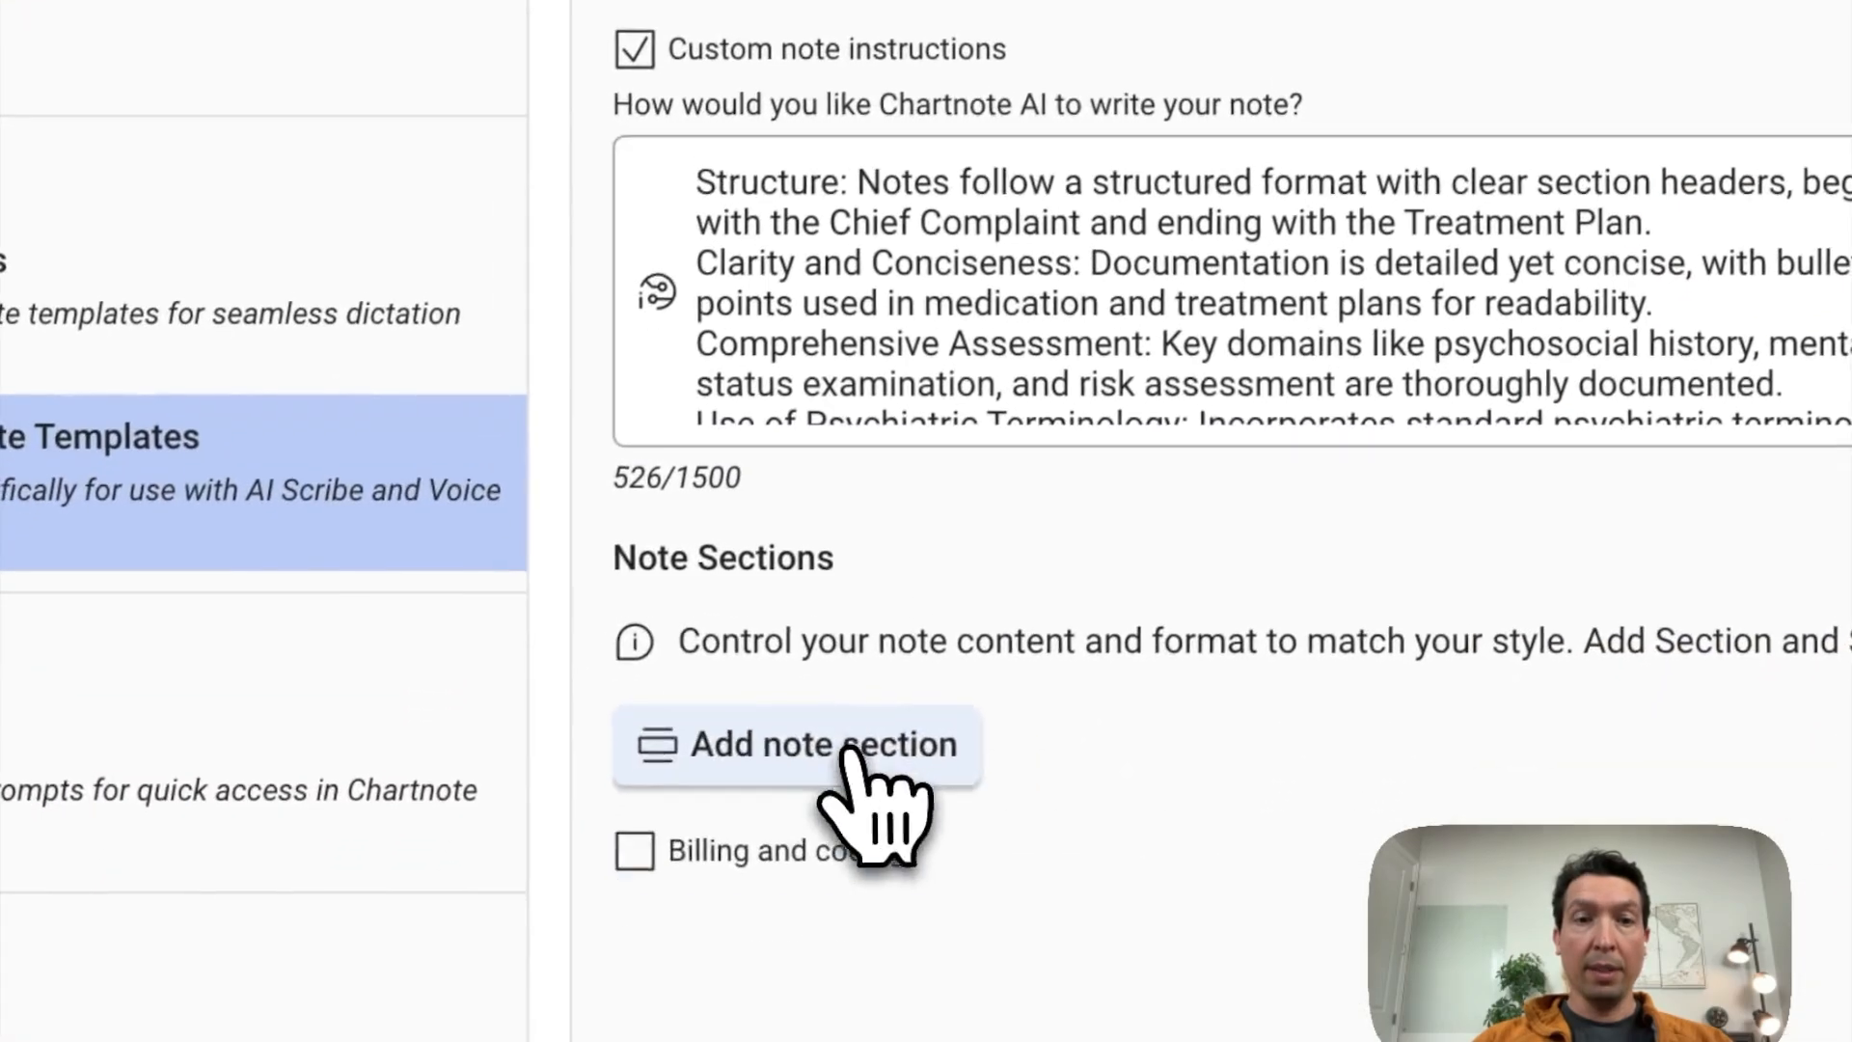
left_click(791, 929)
key("ctrl+v")
left_click(839, 827)
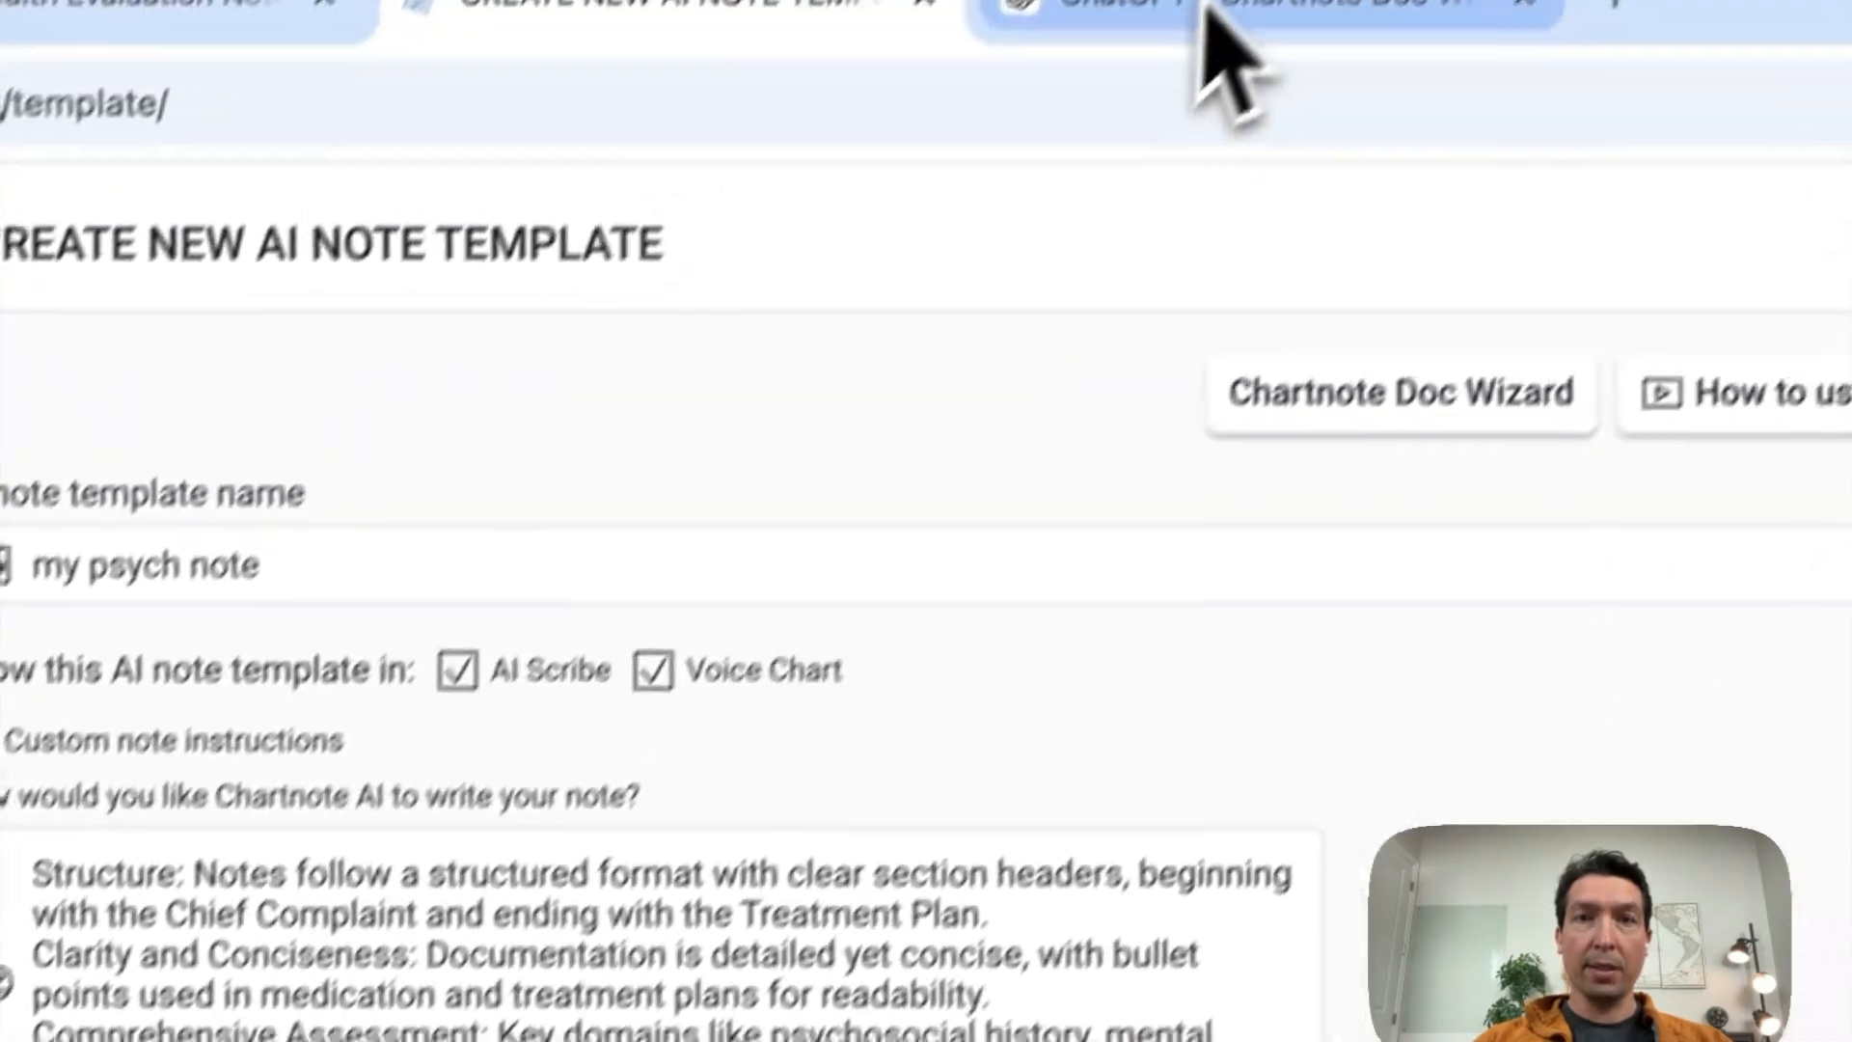
- Add note sections for "History of Present Illness" and the headings that follow it in the wizard's reply, such as "Past Psychiatric History"
left_click(1204, 7)
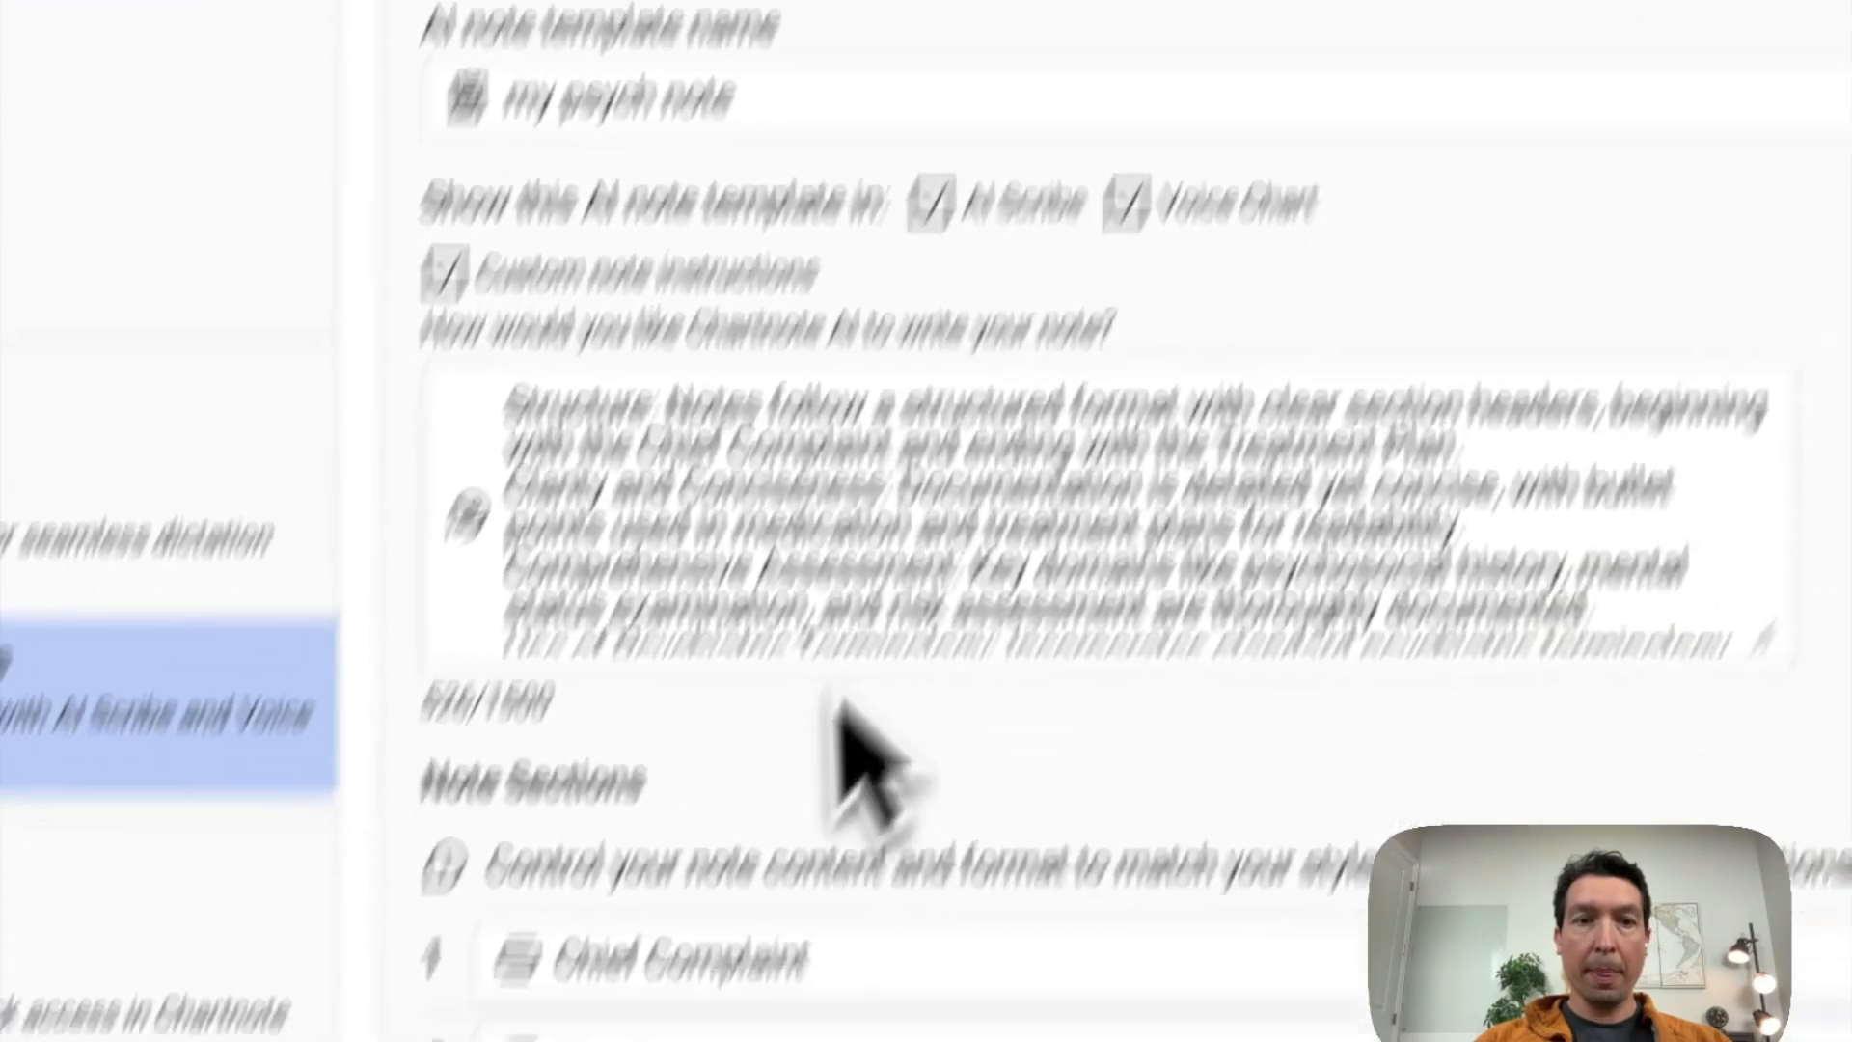
type("History of Present Illness")
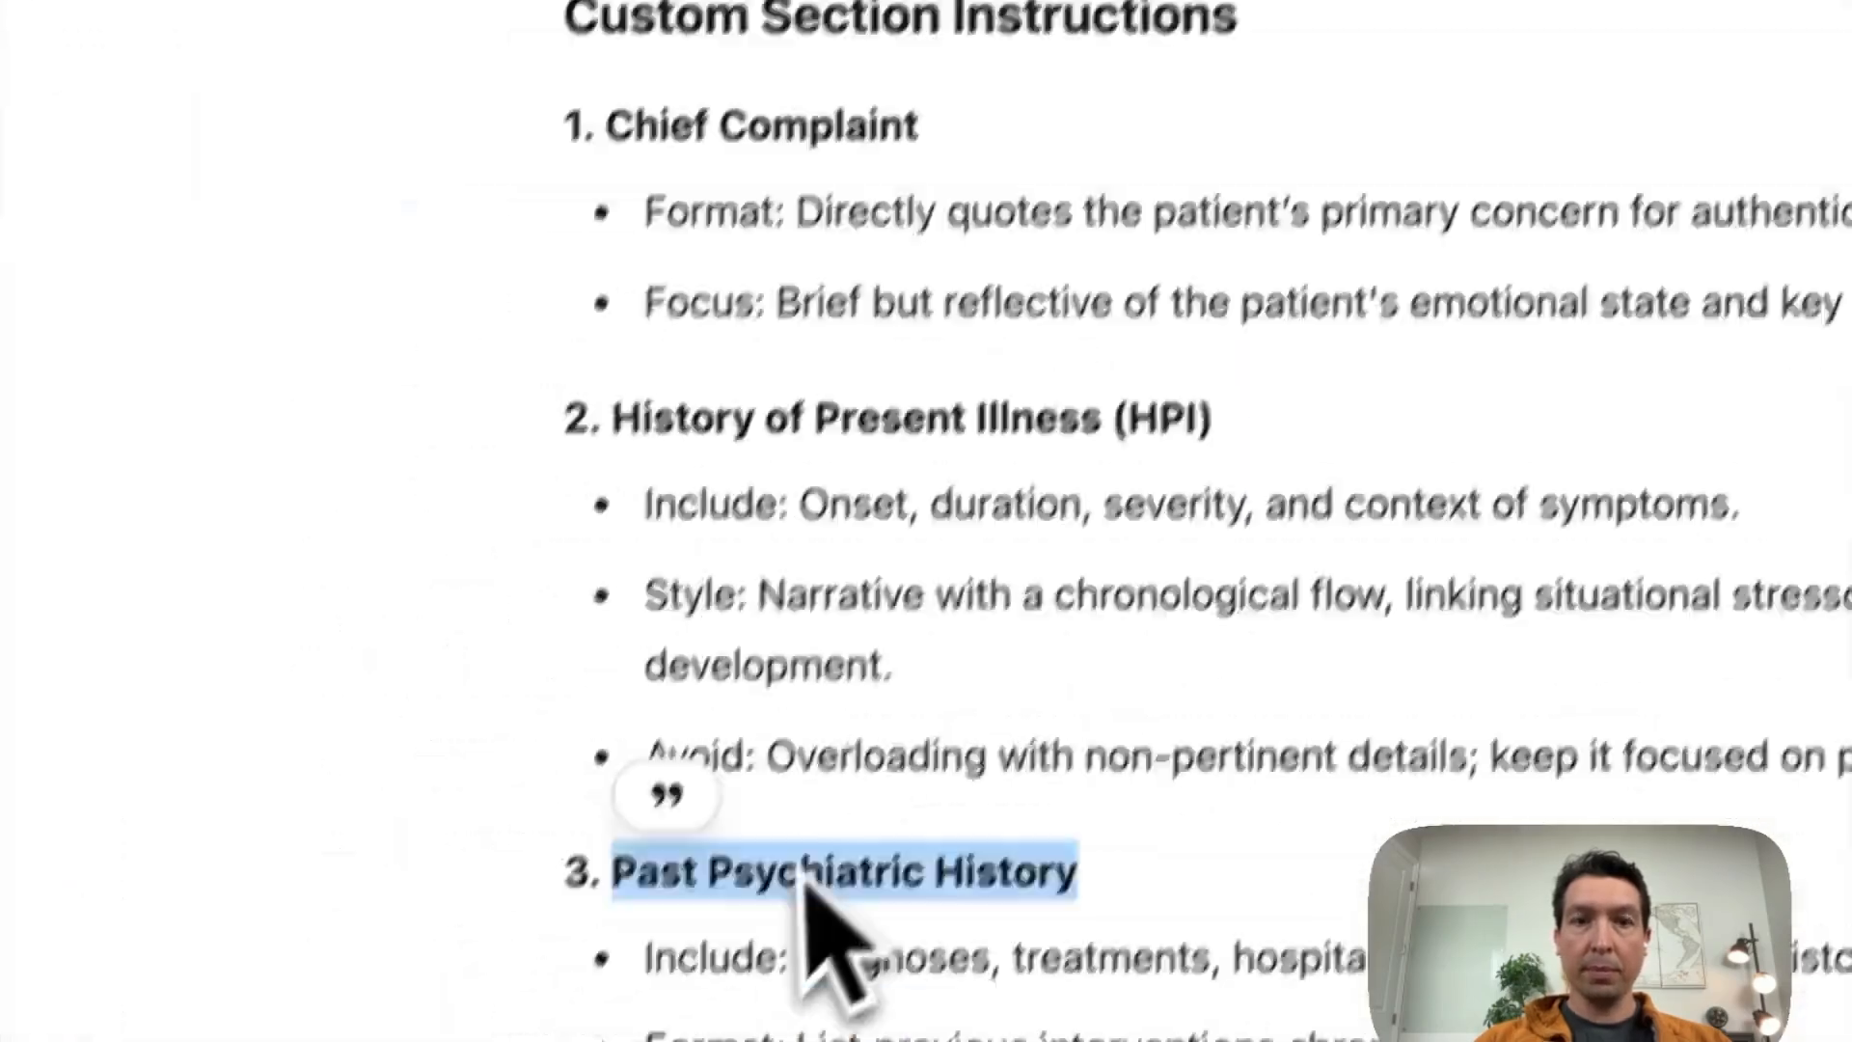
left_click_drag(721, 844, 1128, 839)
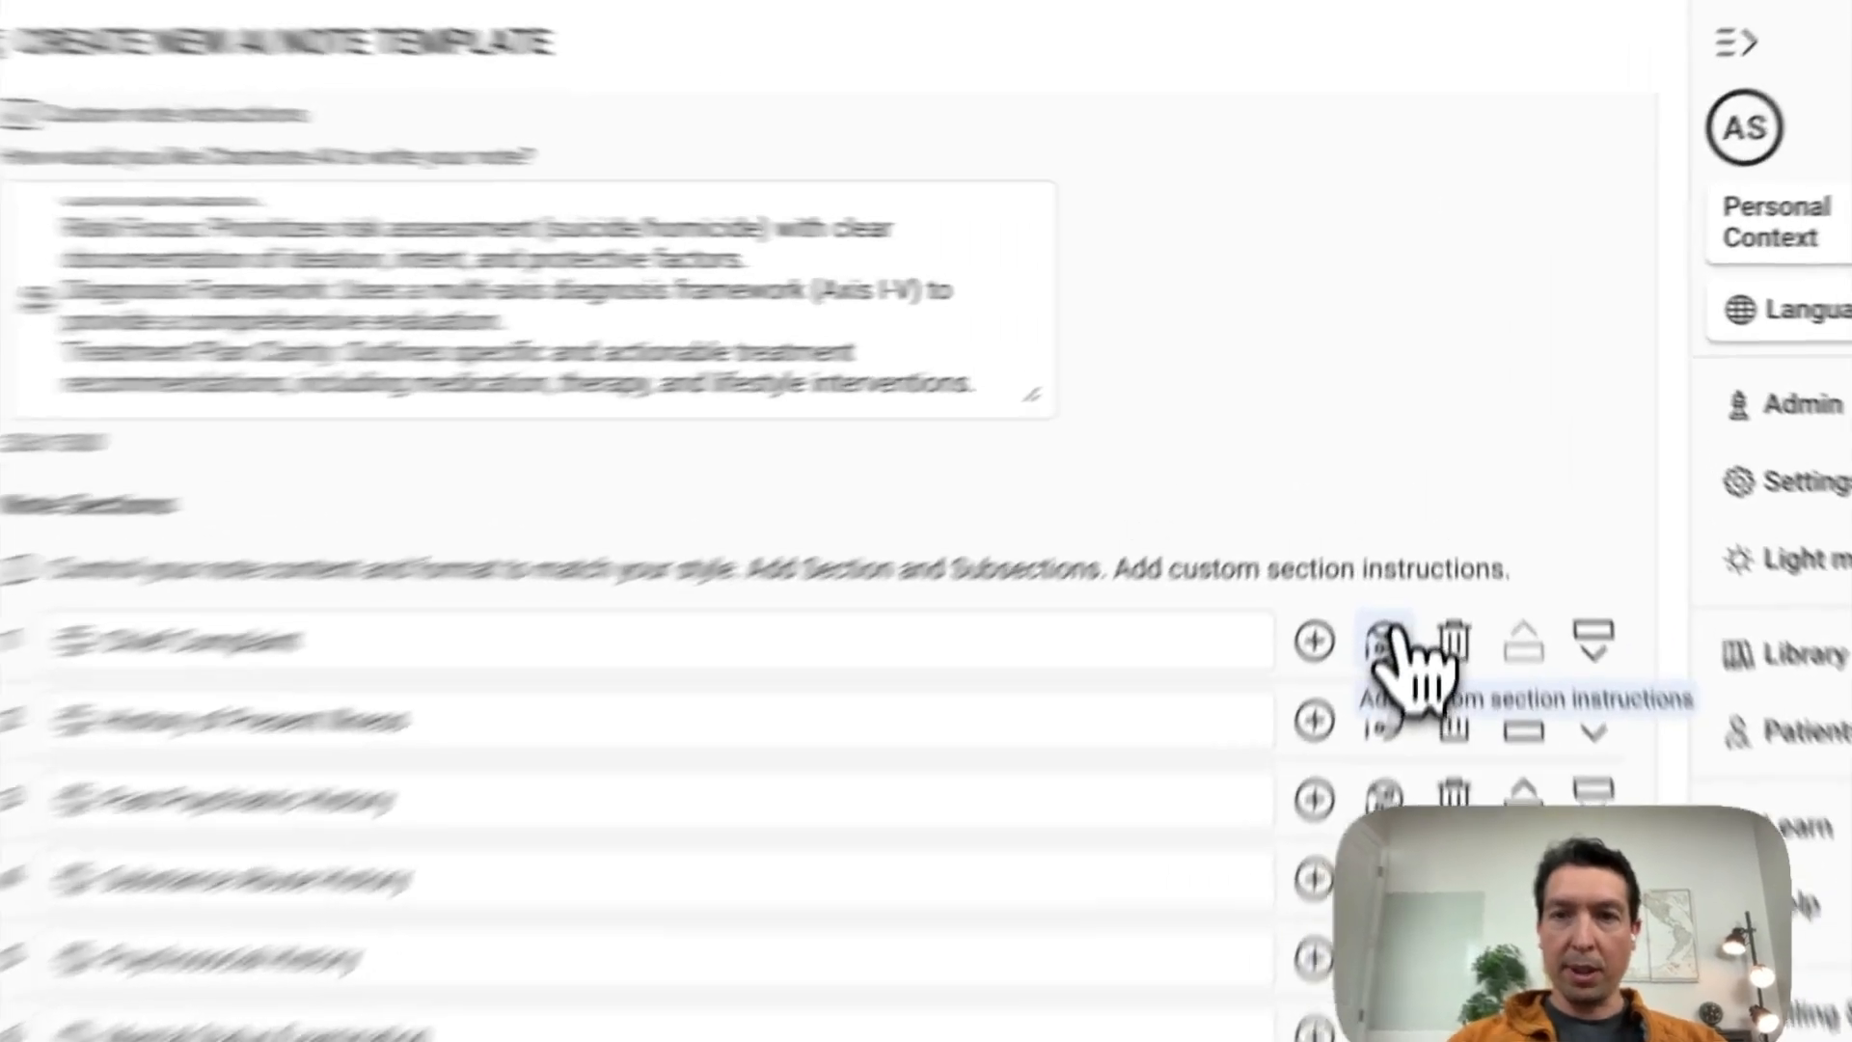
- Add custom section instructions to Chief Complaint, using the wizard's Format and Focus points for that section
left_click(1408, 511)
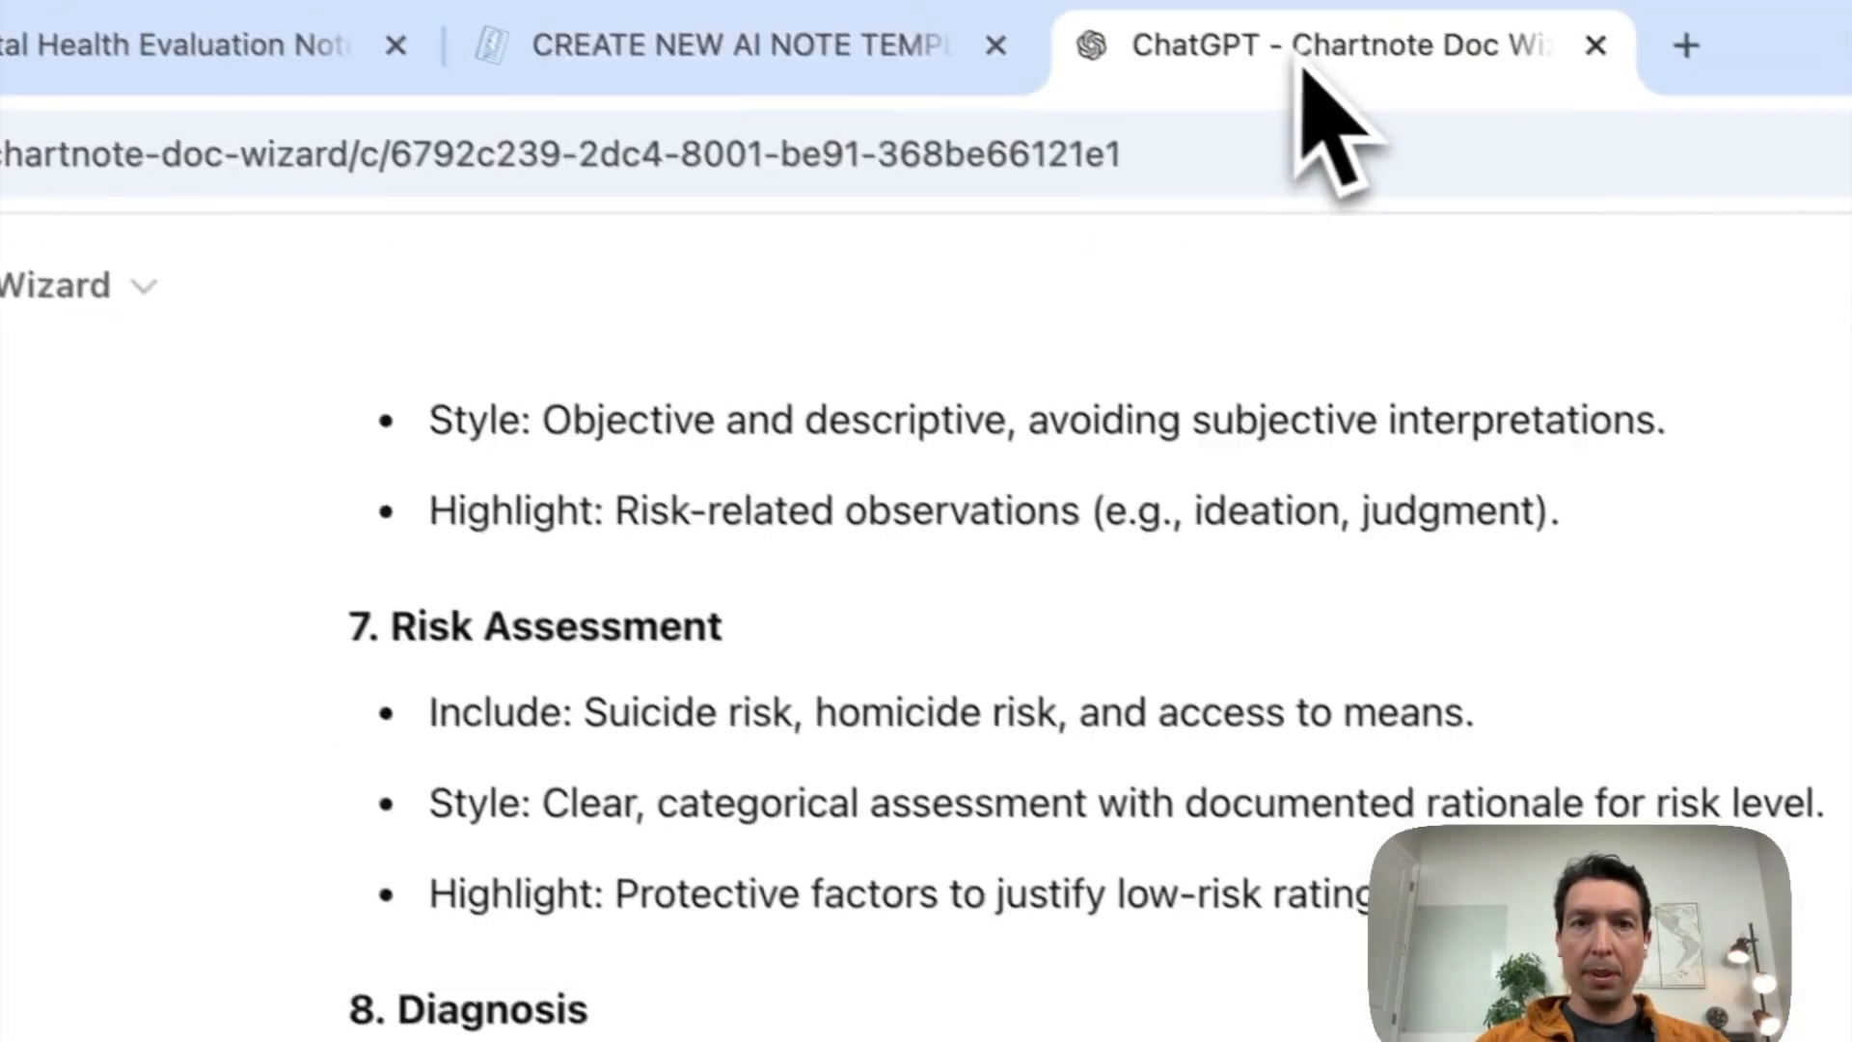
scroll(440, 771, "up", 5)
scroll(537, 528, "up", 4)
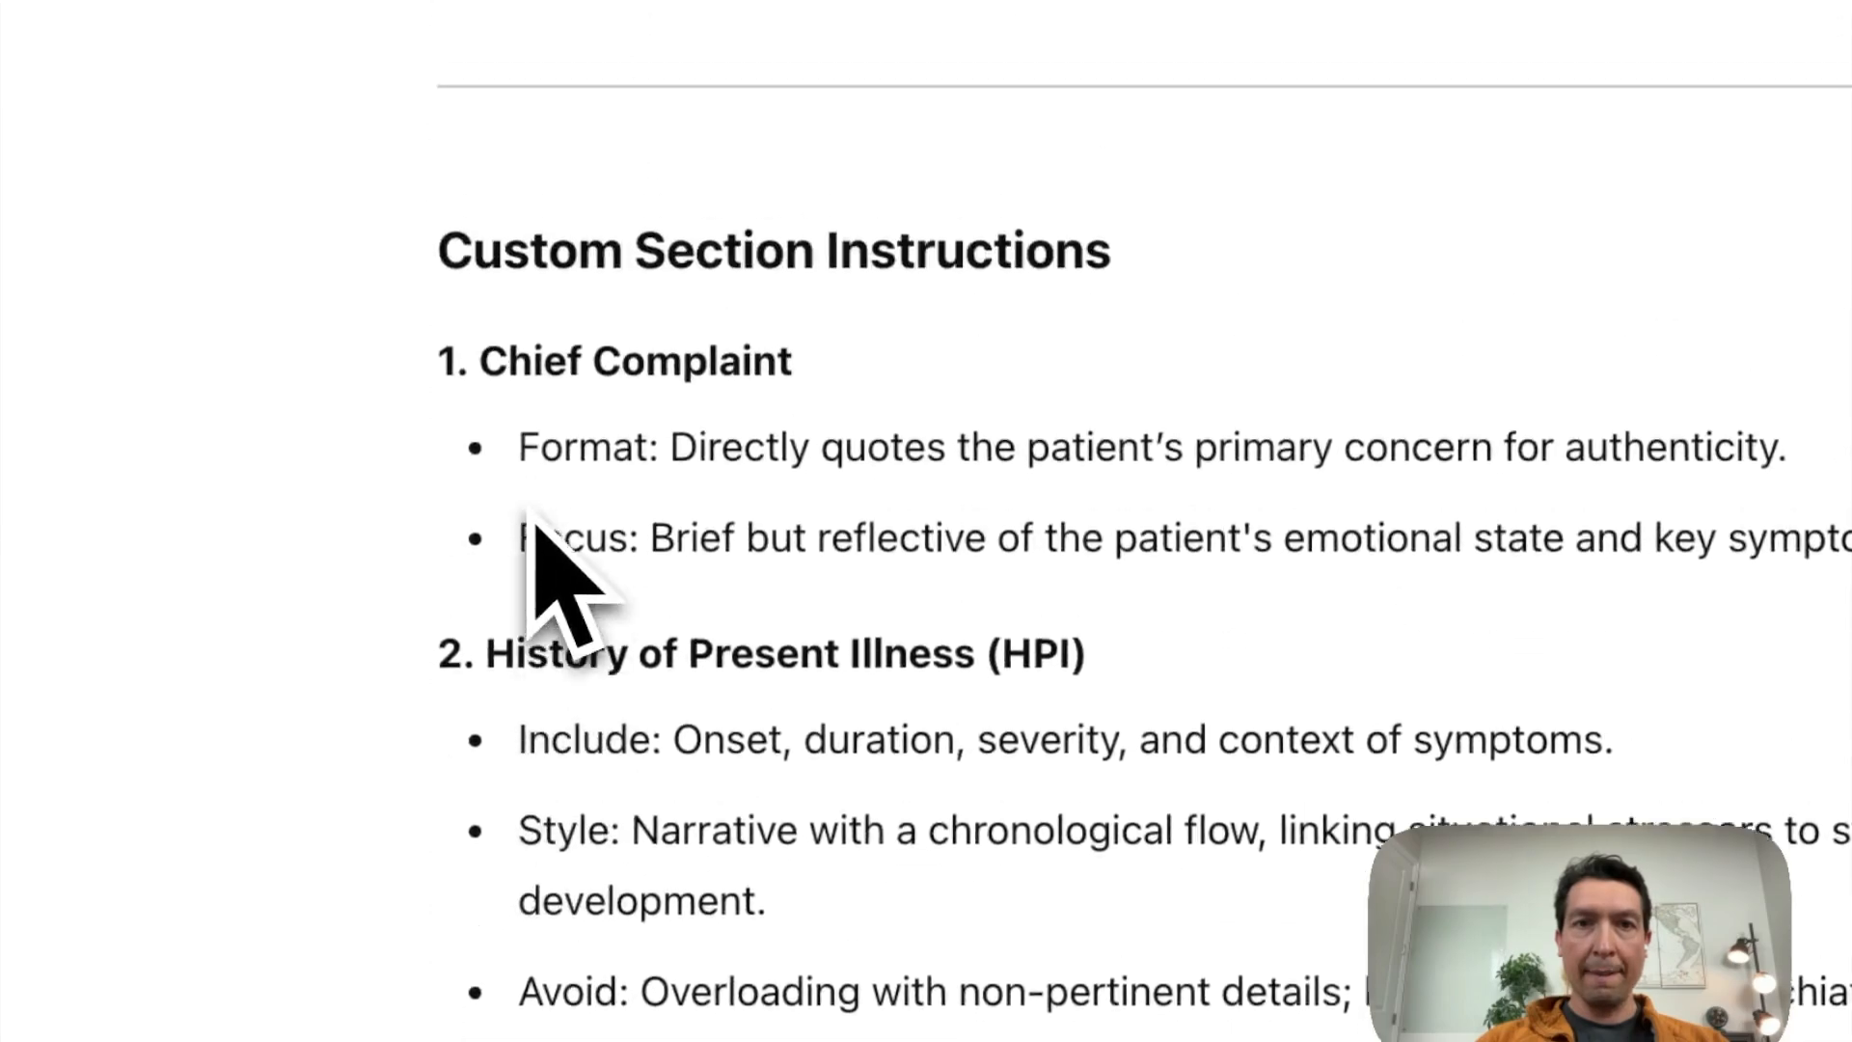
left_click_drag(555, 477, 1678, 639)
key("ctrl+c")
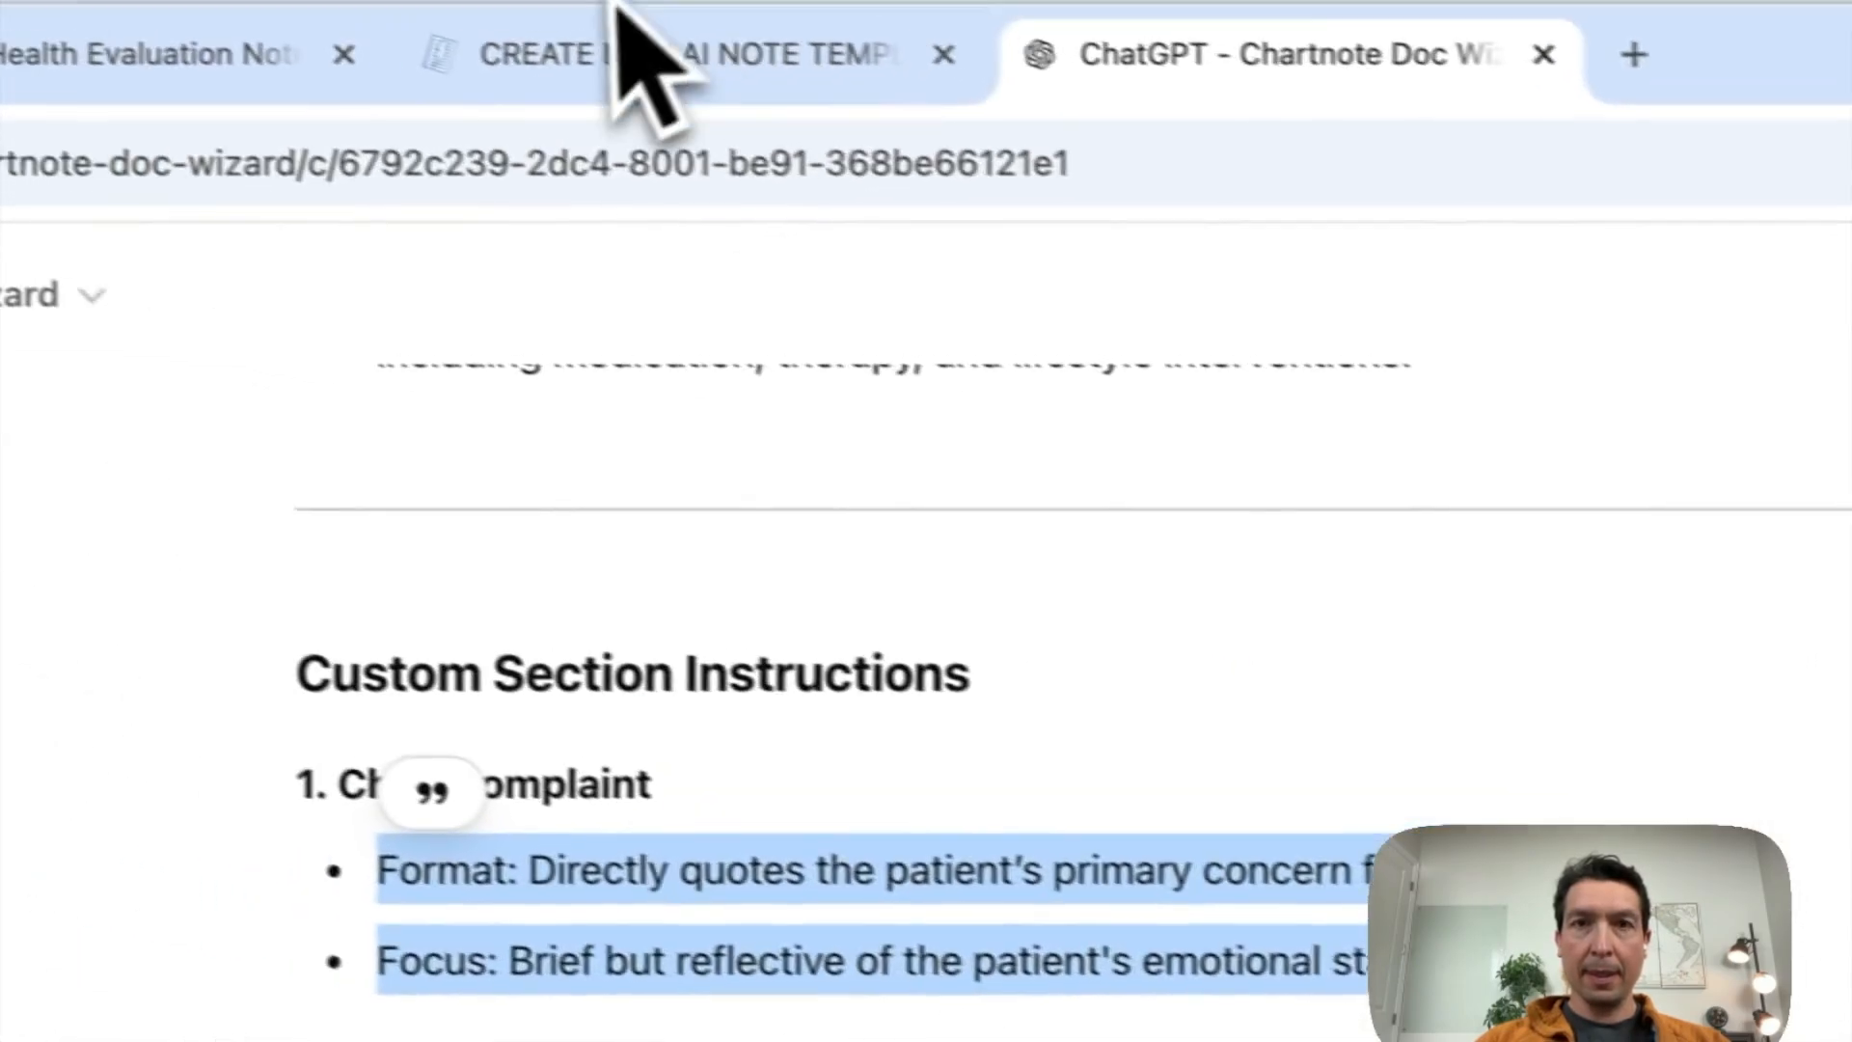
left_click(723, 62)
left_click(878, 675)
key("ctrl+v")
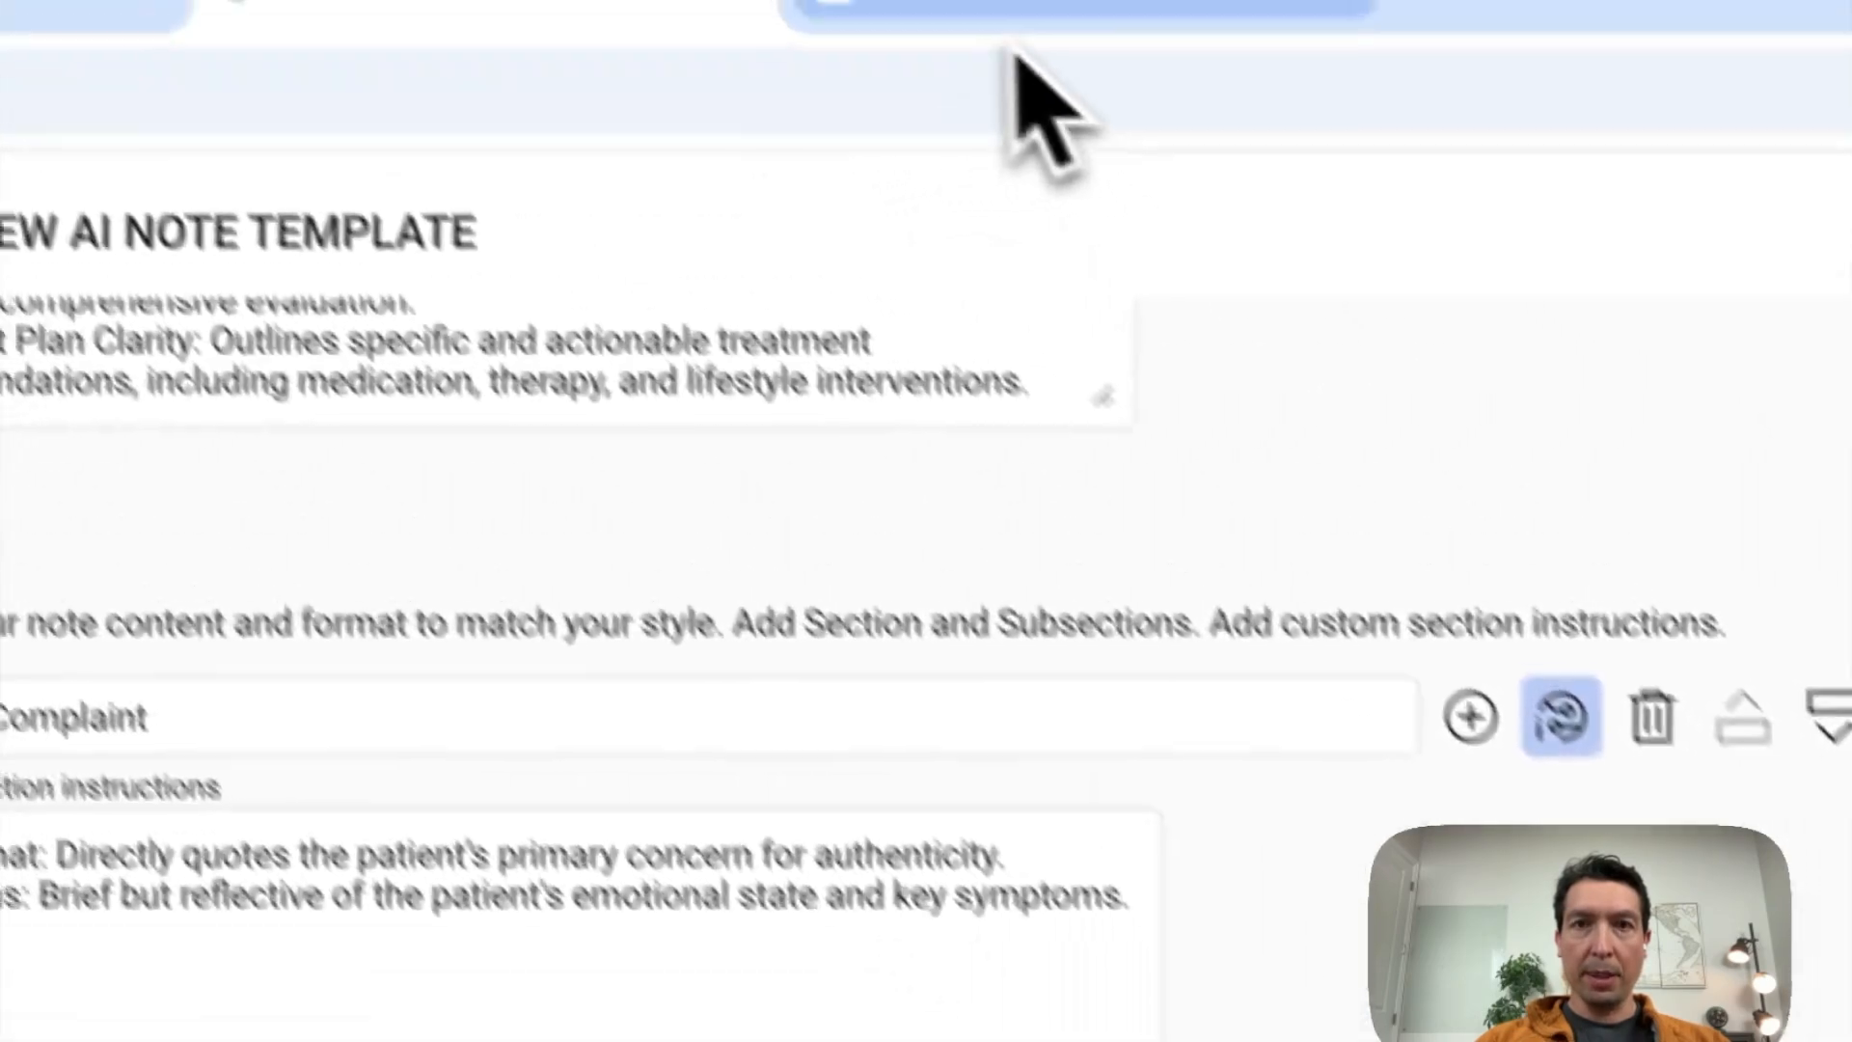
- Copy the wizard's Include, Style and Avoid points into History of Present Illness's instructions, and append the thought starter asking for a single, comprehensive paragraph
left_click(1032, 44)
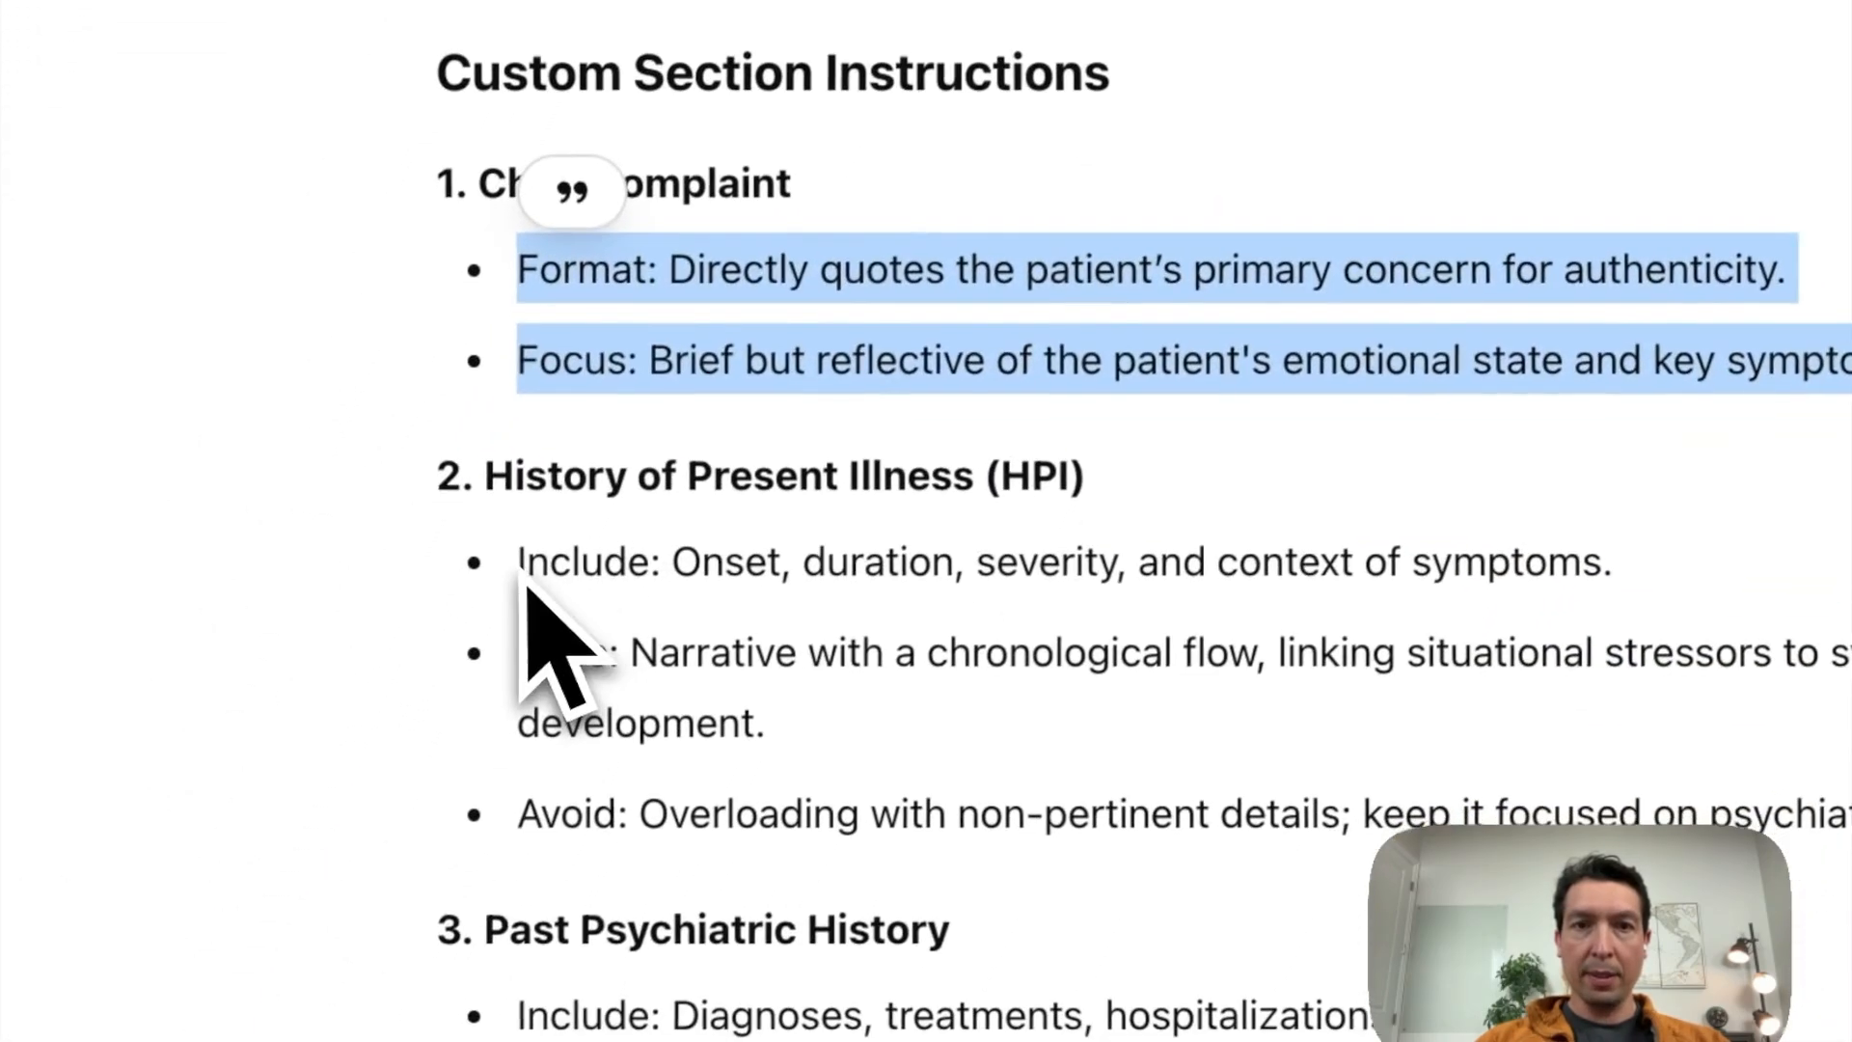
left_click_drag(520, 550, 1178, 806)
left_click_drag(1223, 873, 1318, 957)
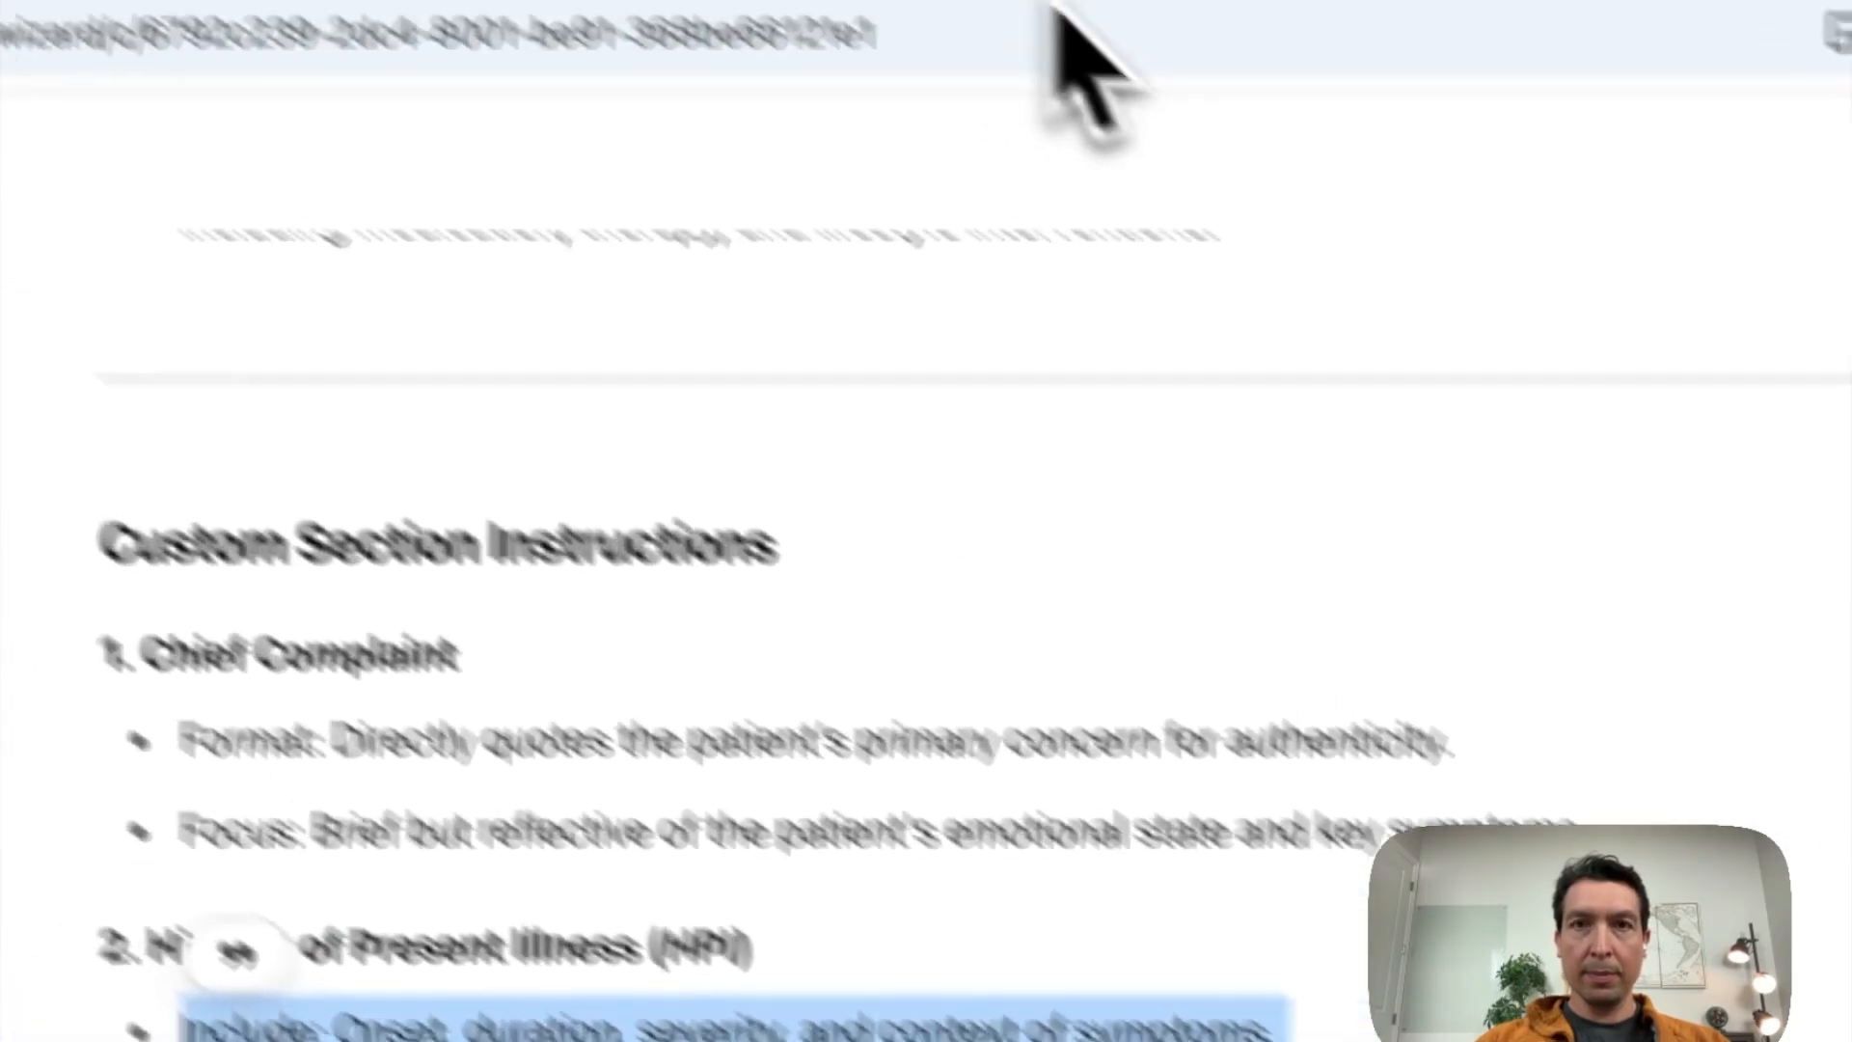
left_click(758, 75)
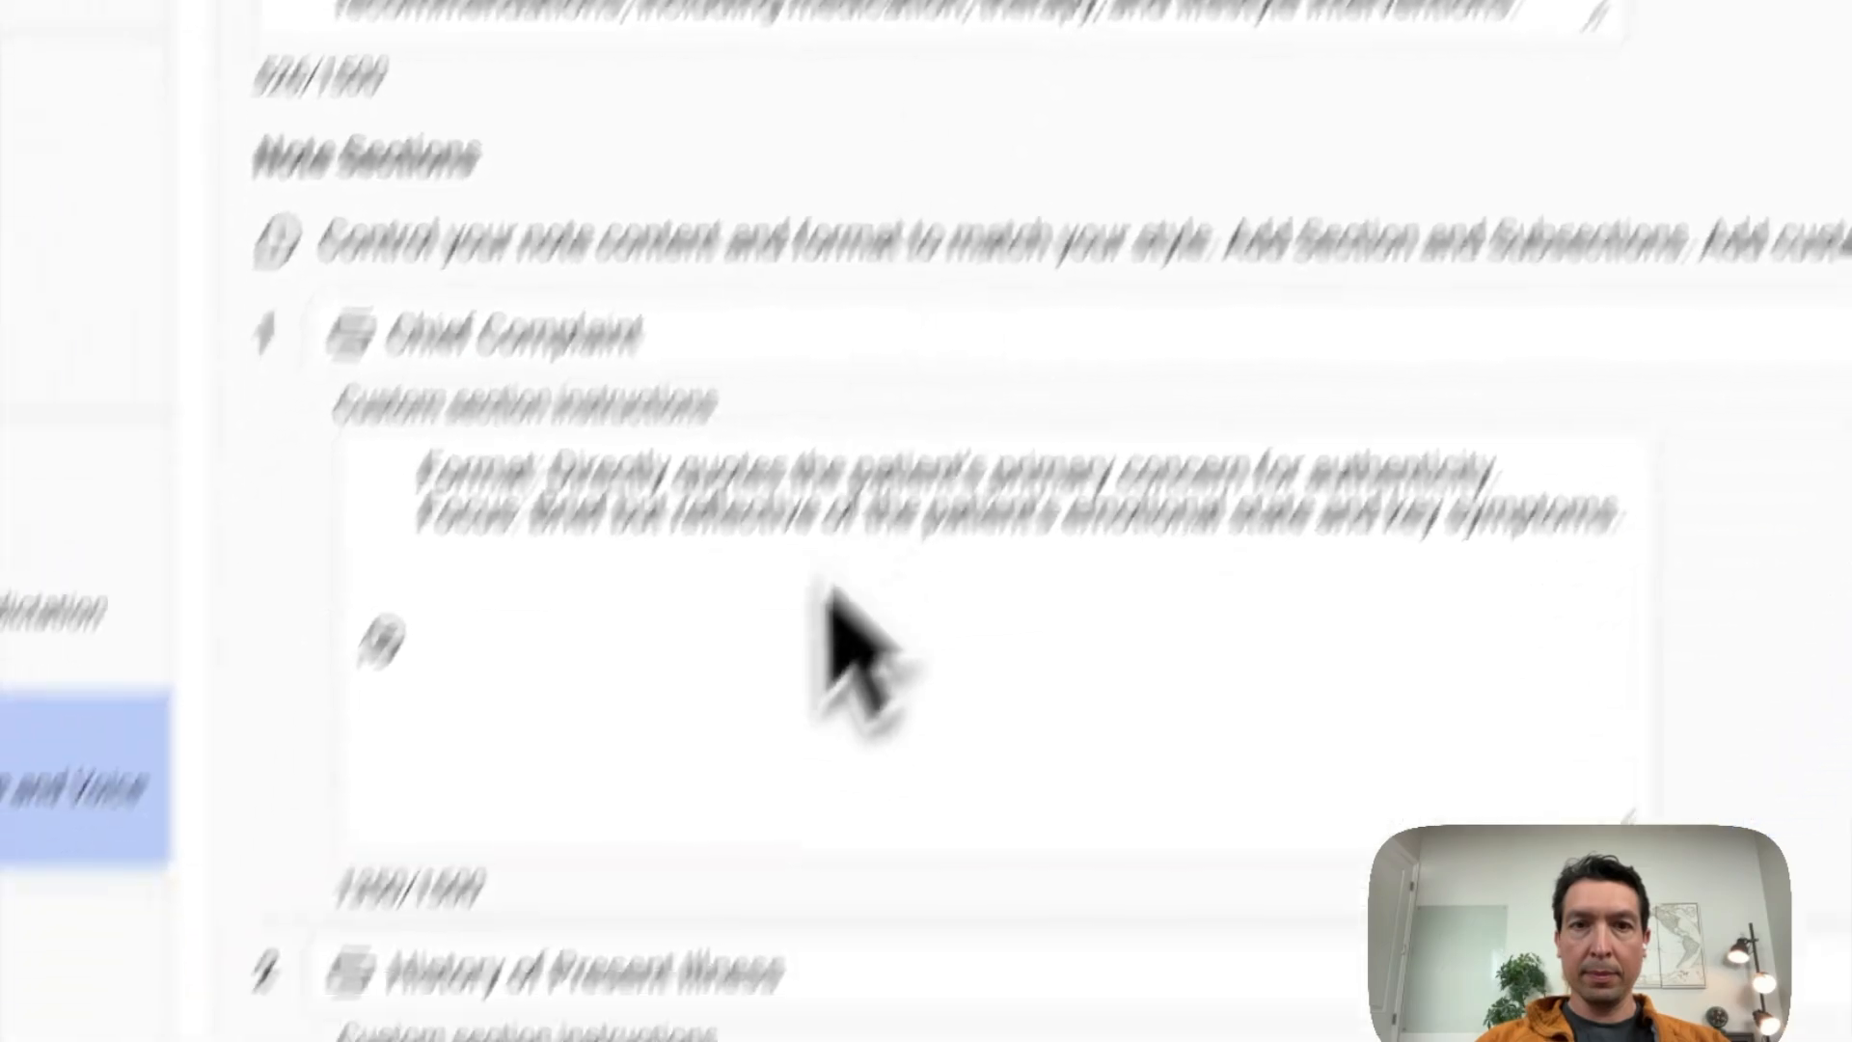
left_click(825, 868)
key("ctrl+v")
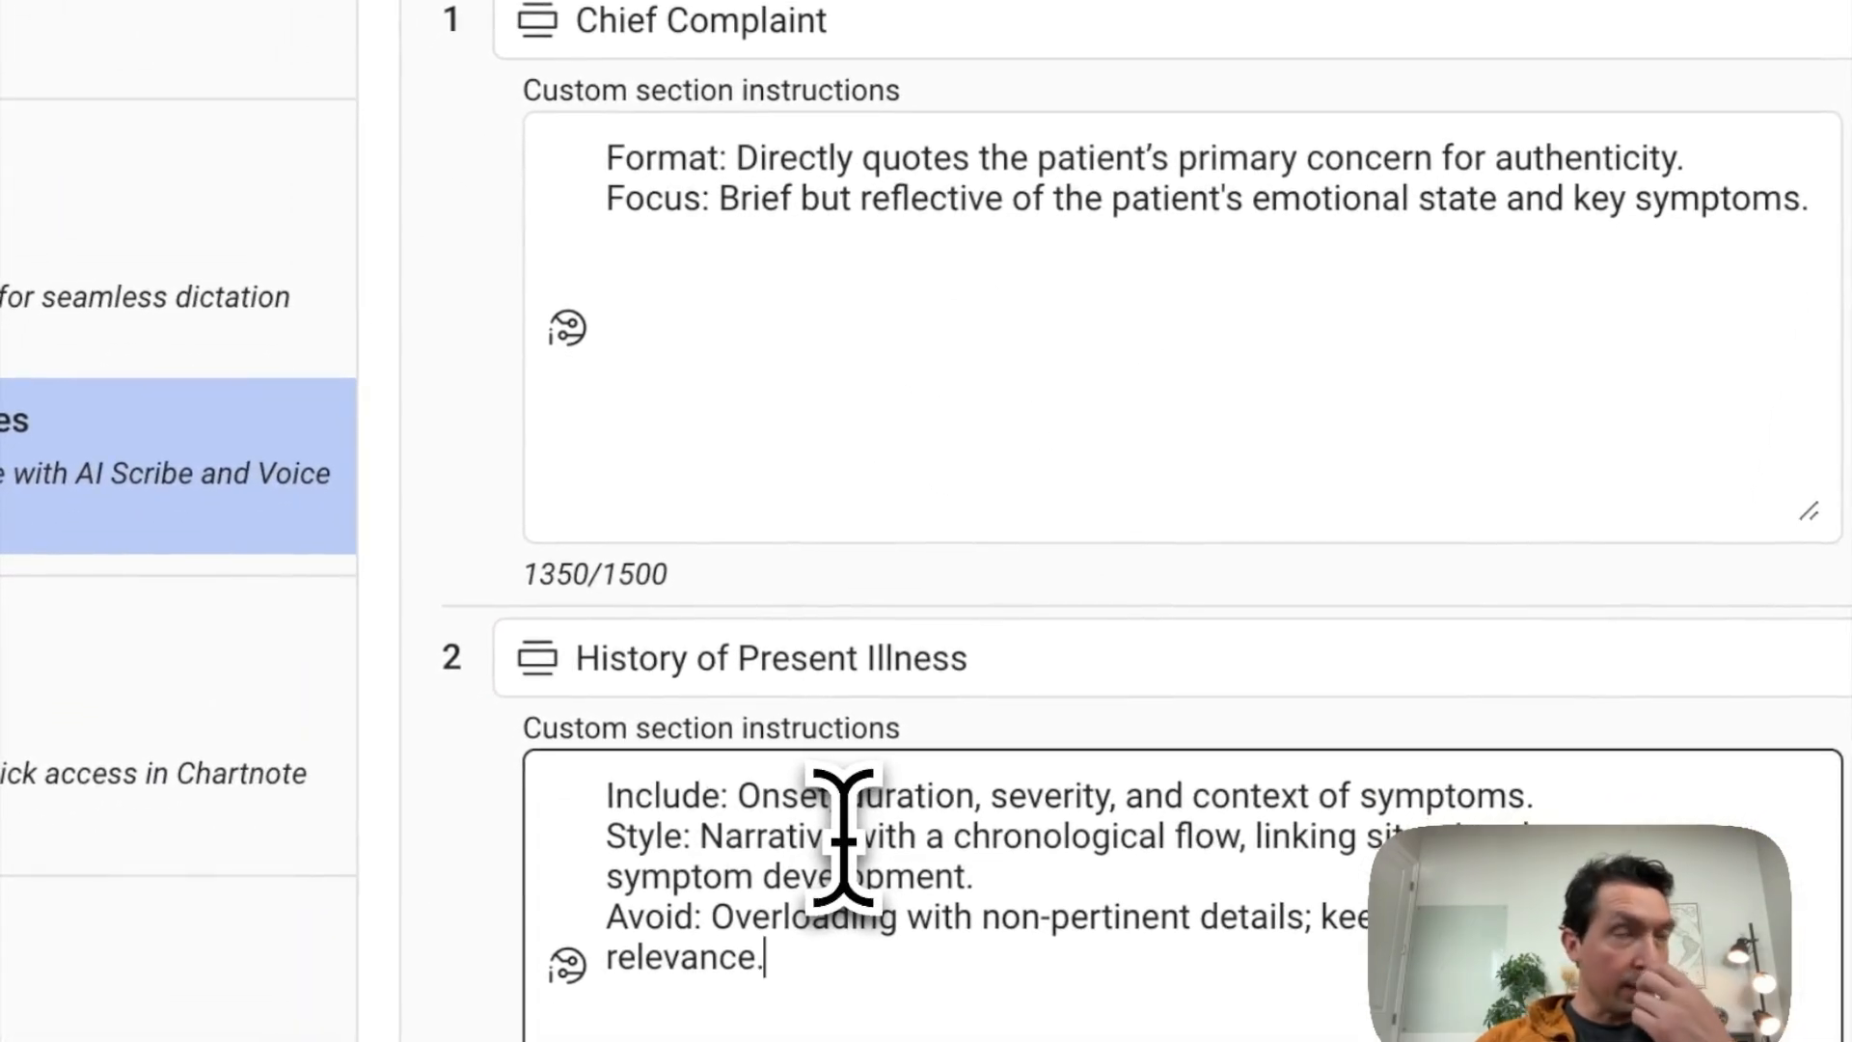
scroll(842, 838, "down", 3)
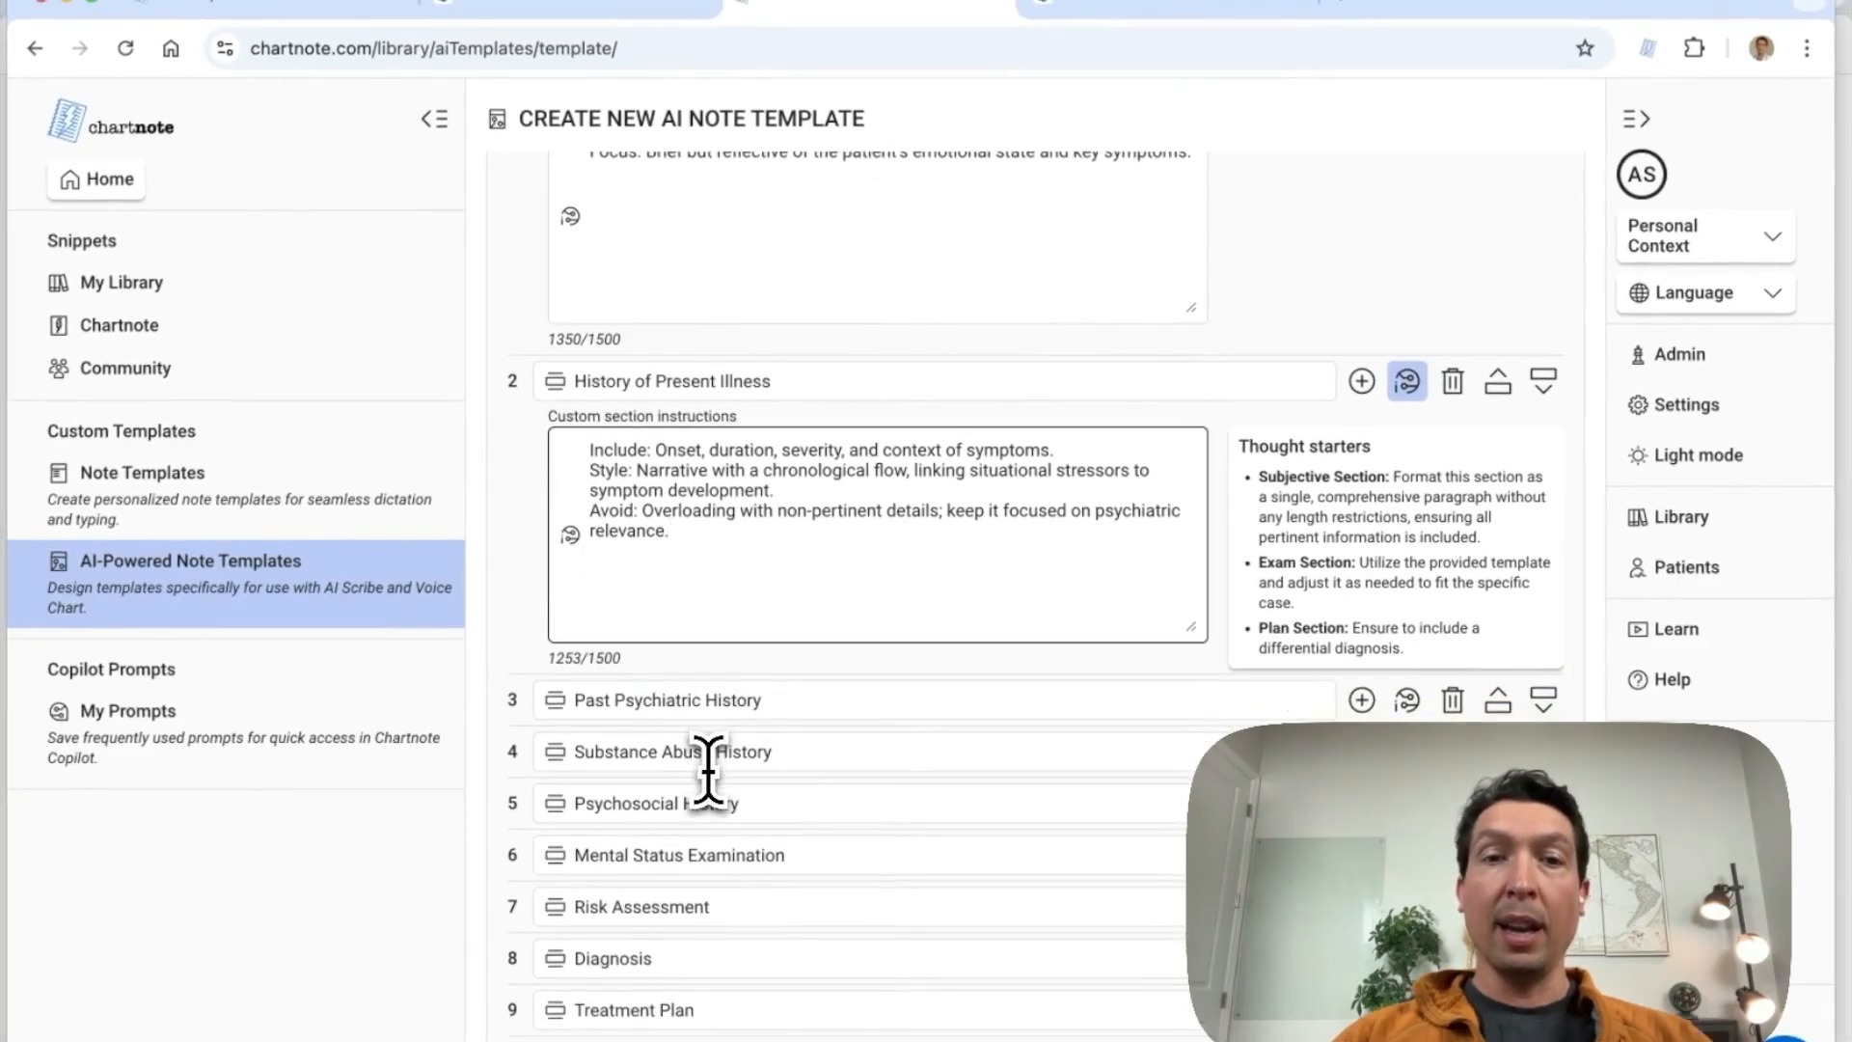
scroll(709, 762, "down", 1)
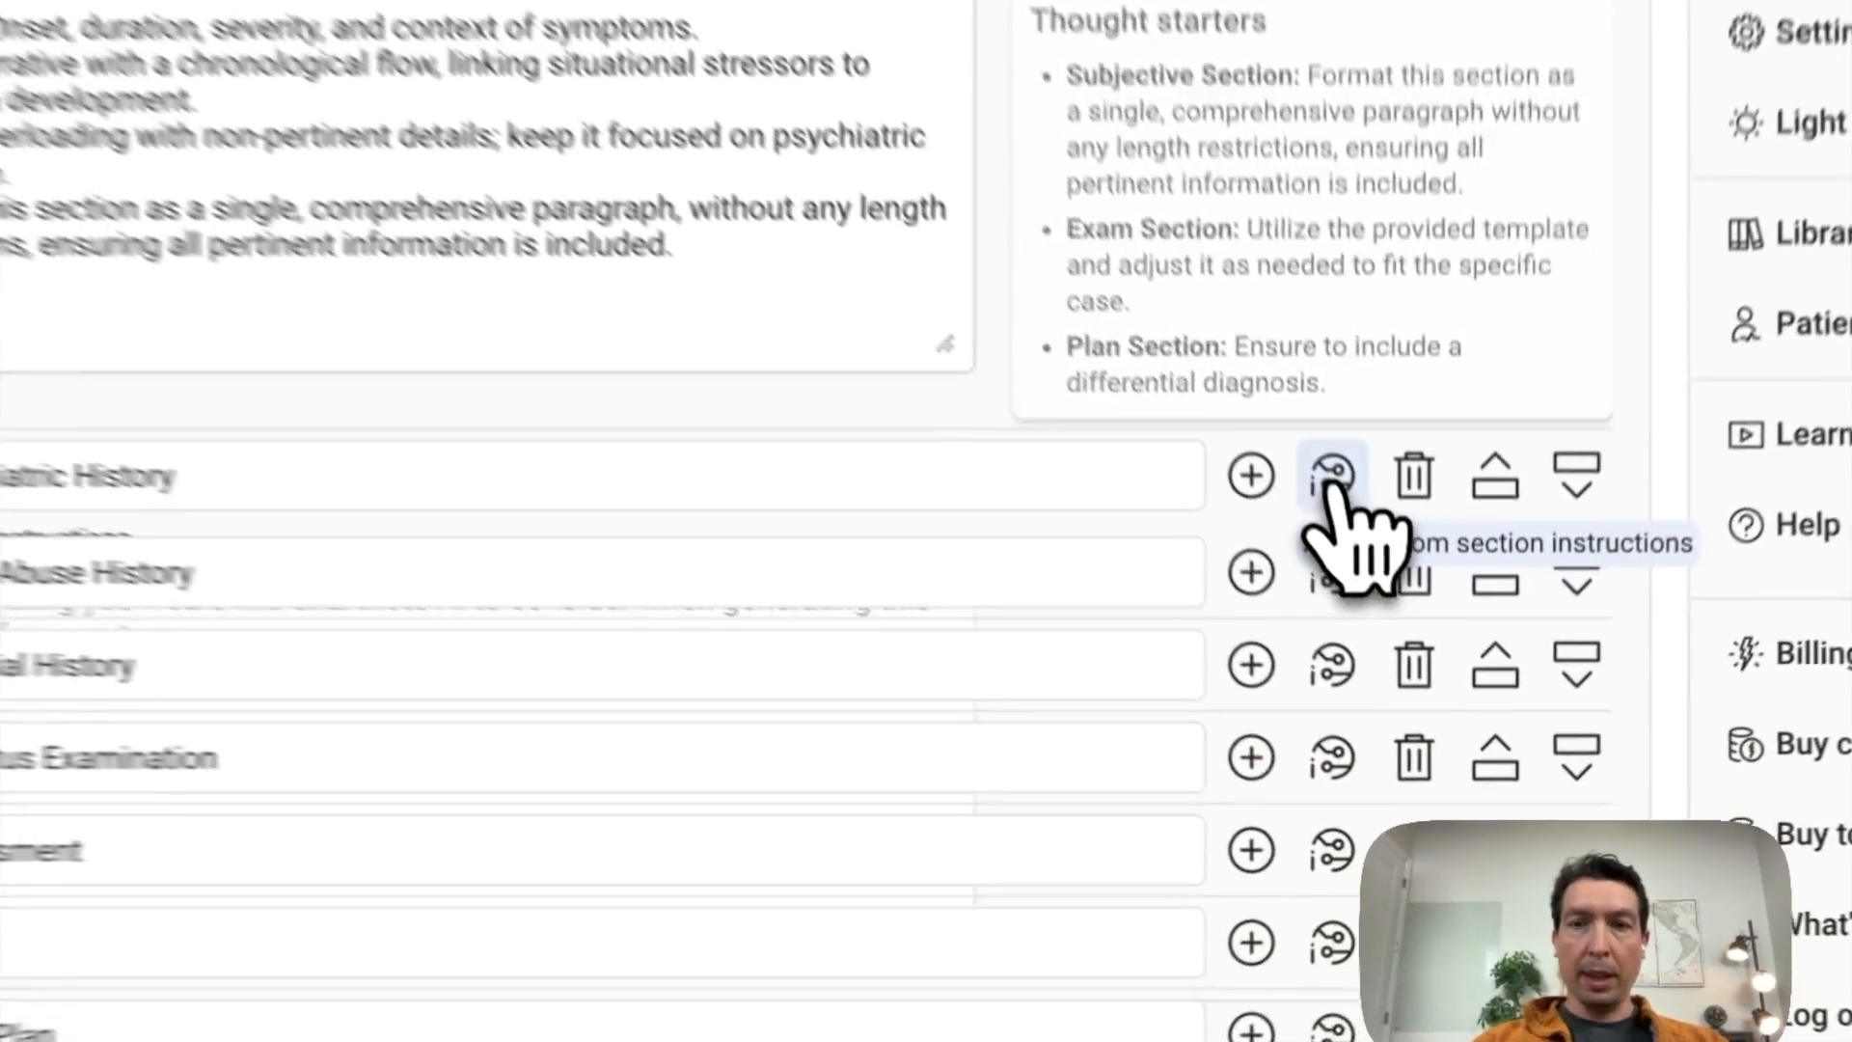
- Add custom section instructions to Past Psychiatric History, using the wizard's Include and Format points for that section
left_click(1407, 653)
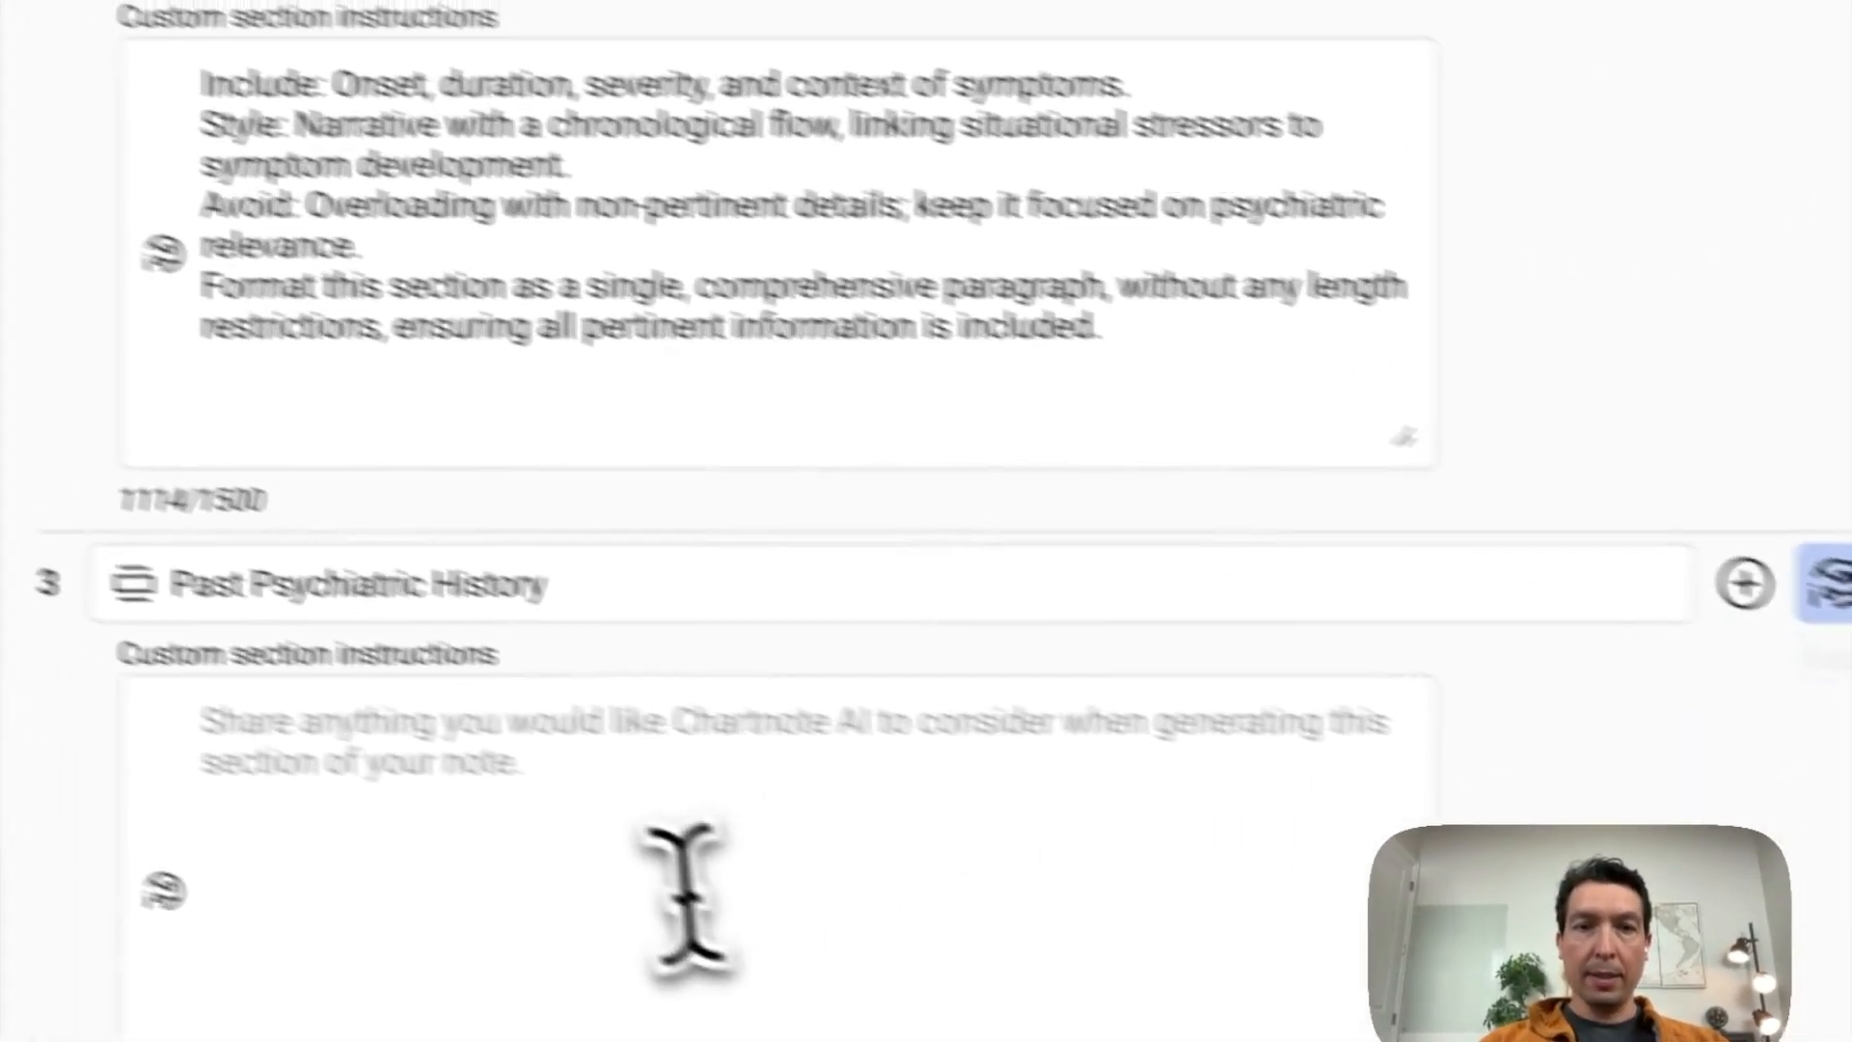
left_click(1191, 58)
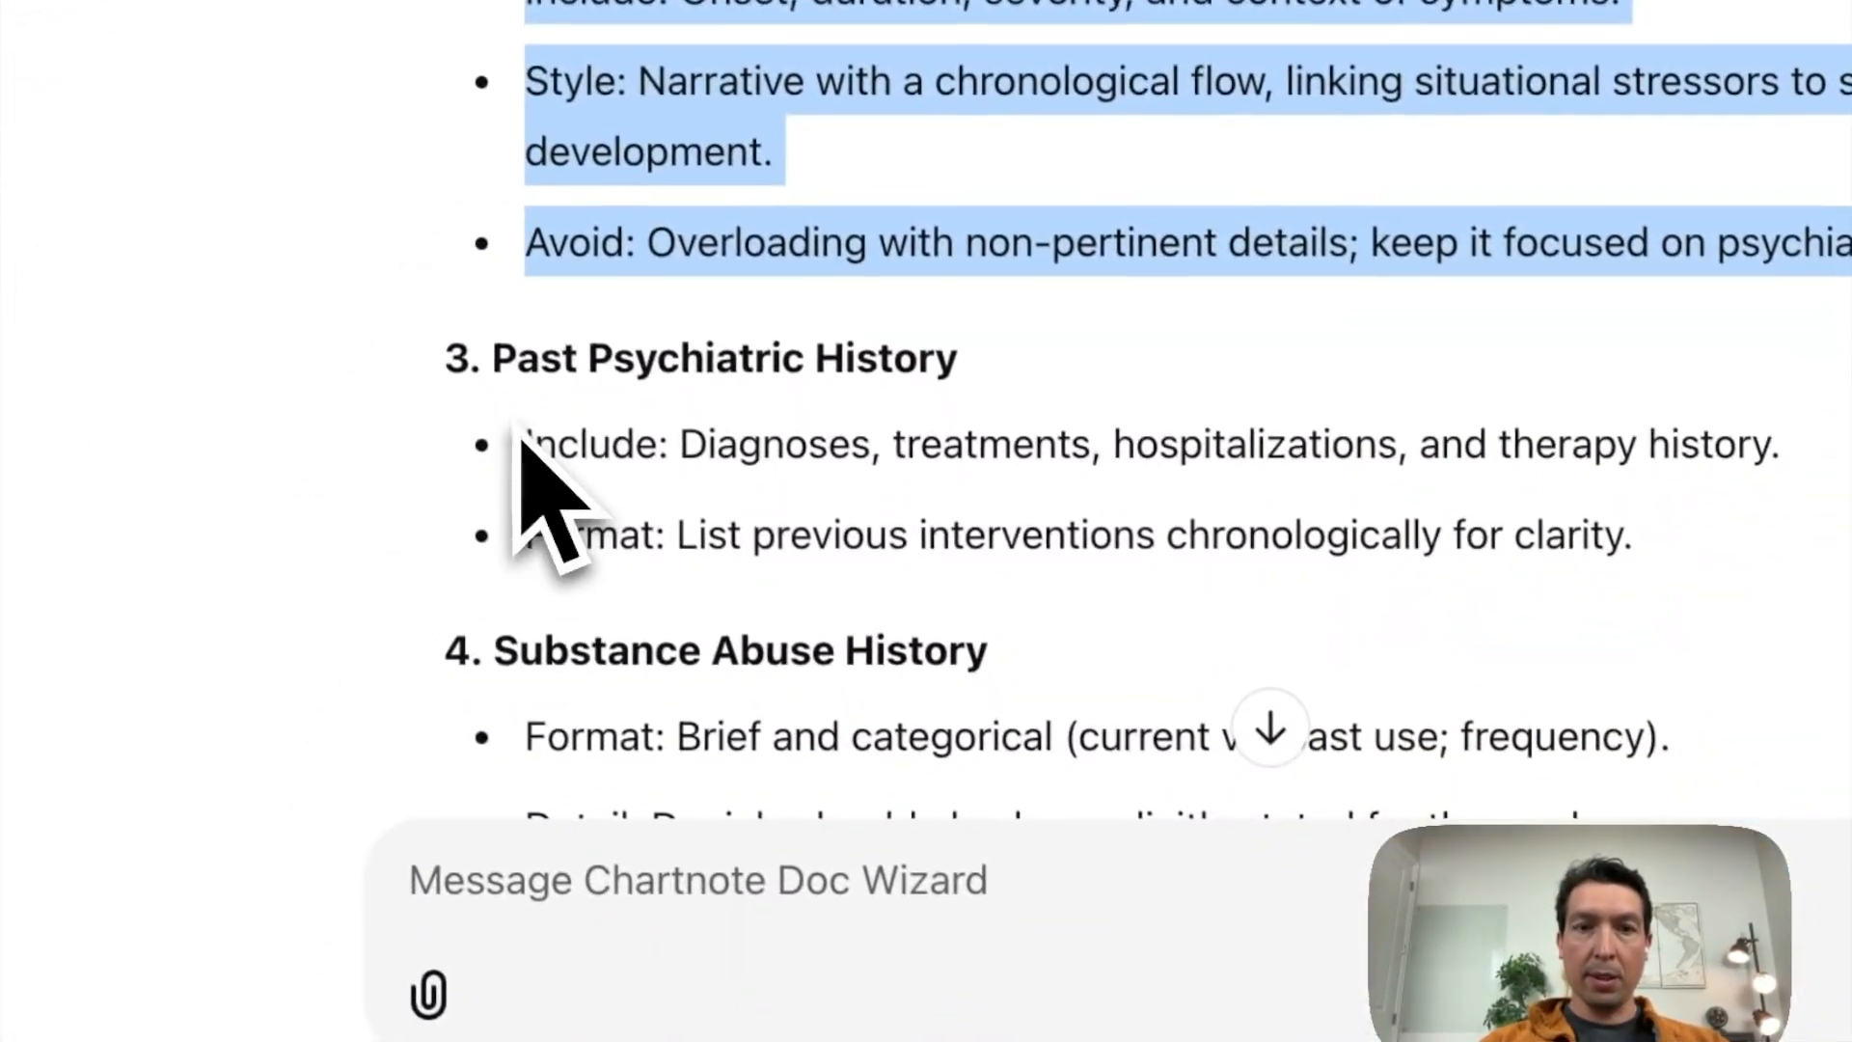
left_click_drag(572, 600, 1833, 757)
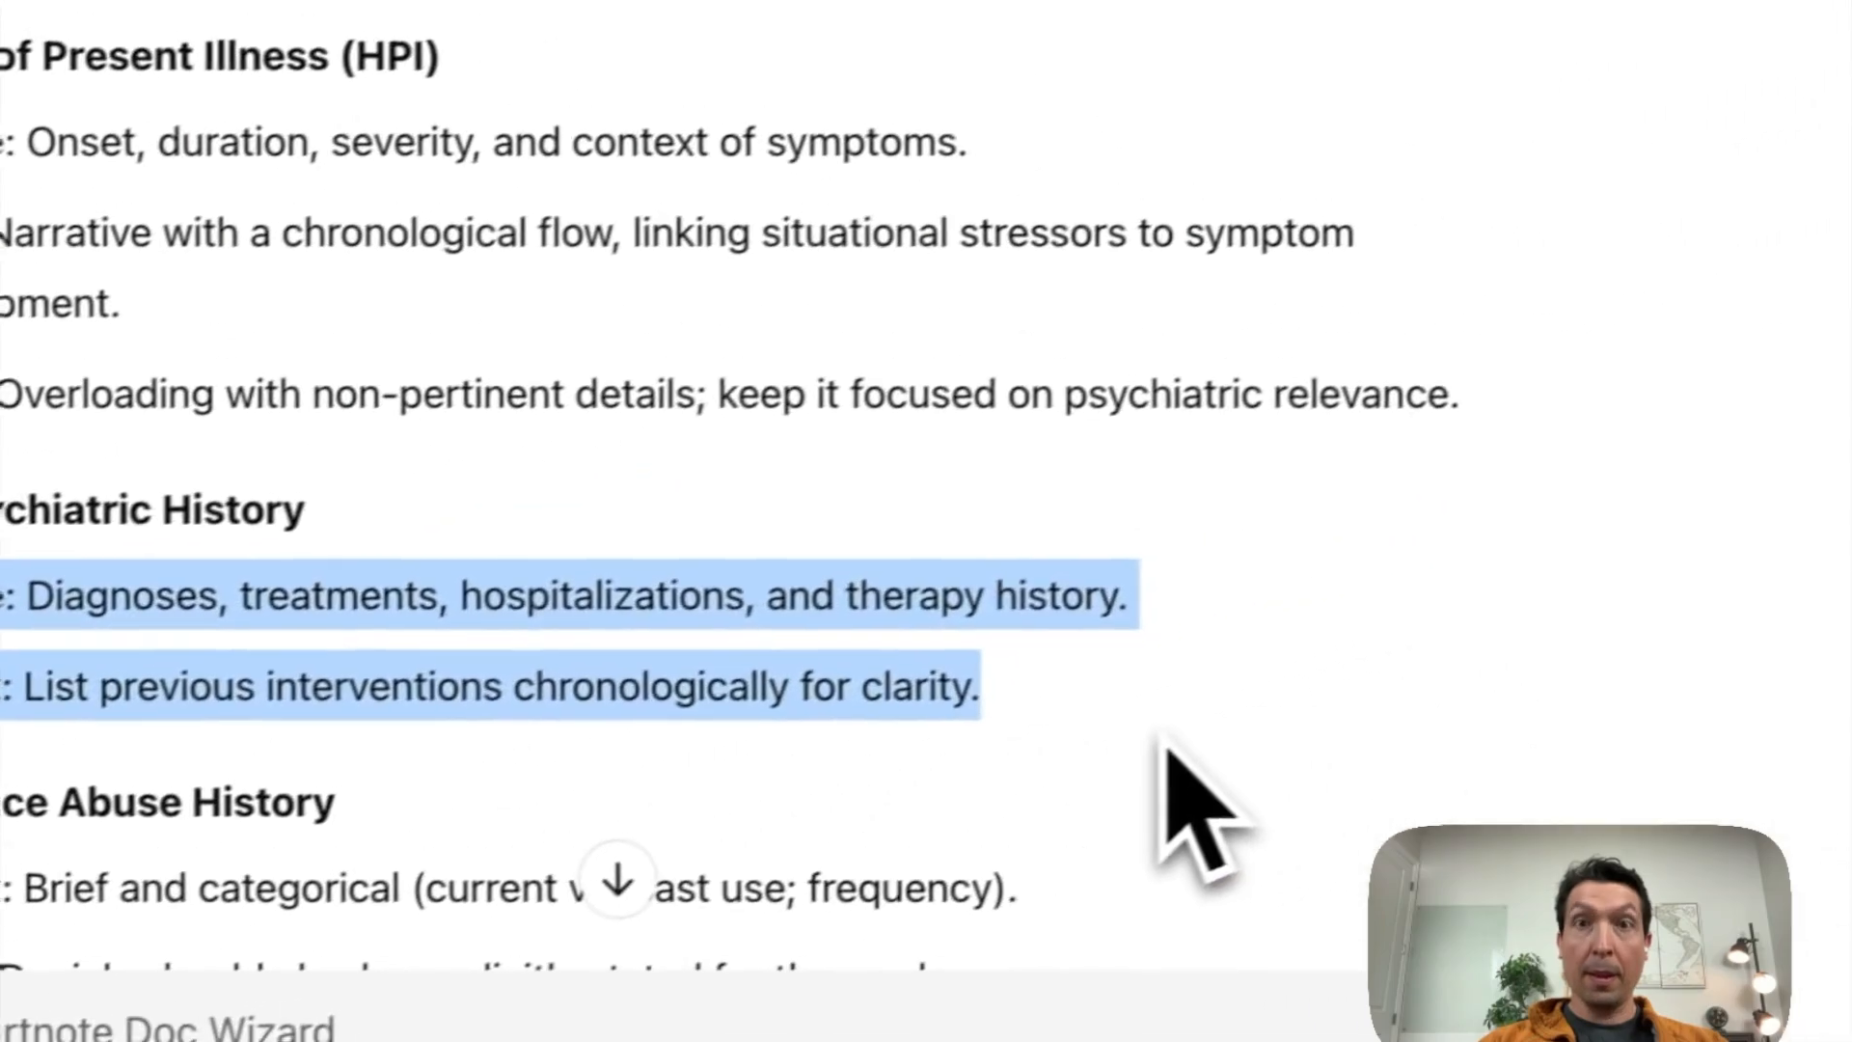
key("super+c")
left_click(704, 103)
key("super+v")
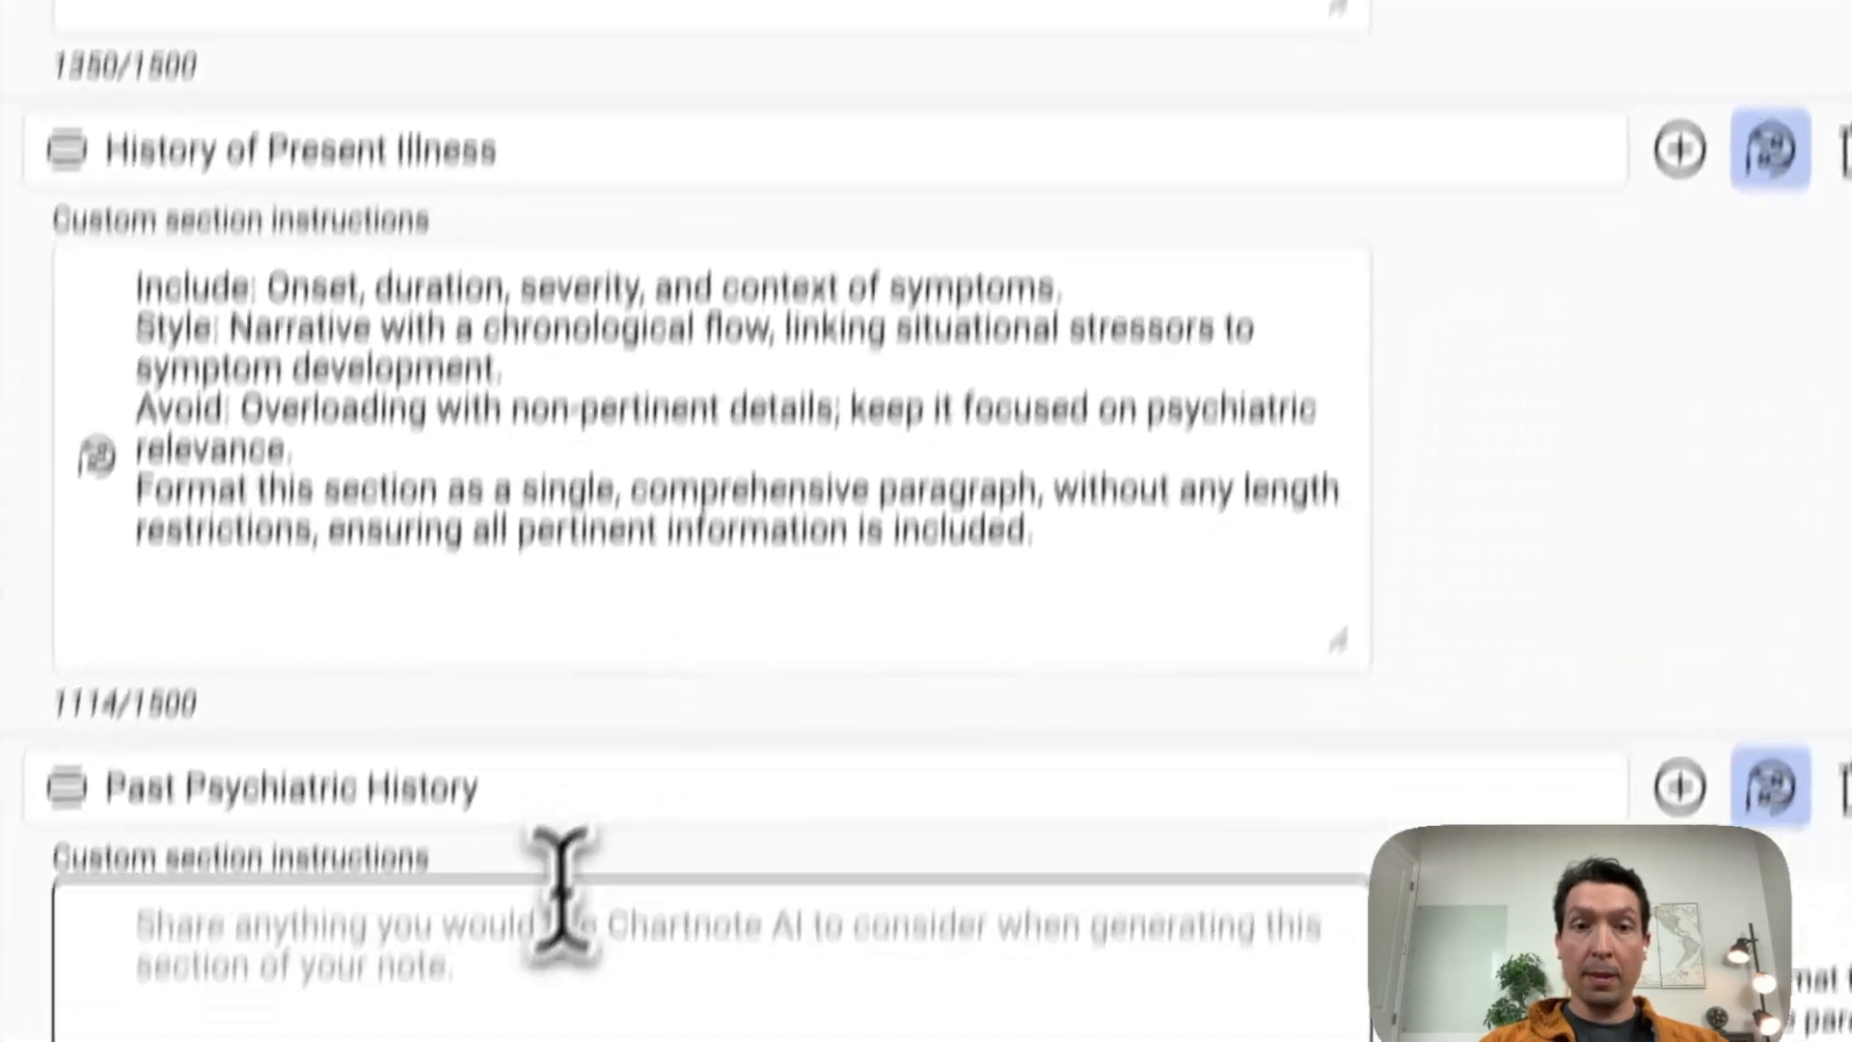
- Add custom section instructions to Substance Abuse History, using the wizard's Format and Detail points for that section
scroll(506, 861, "down", 8)
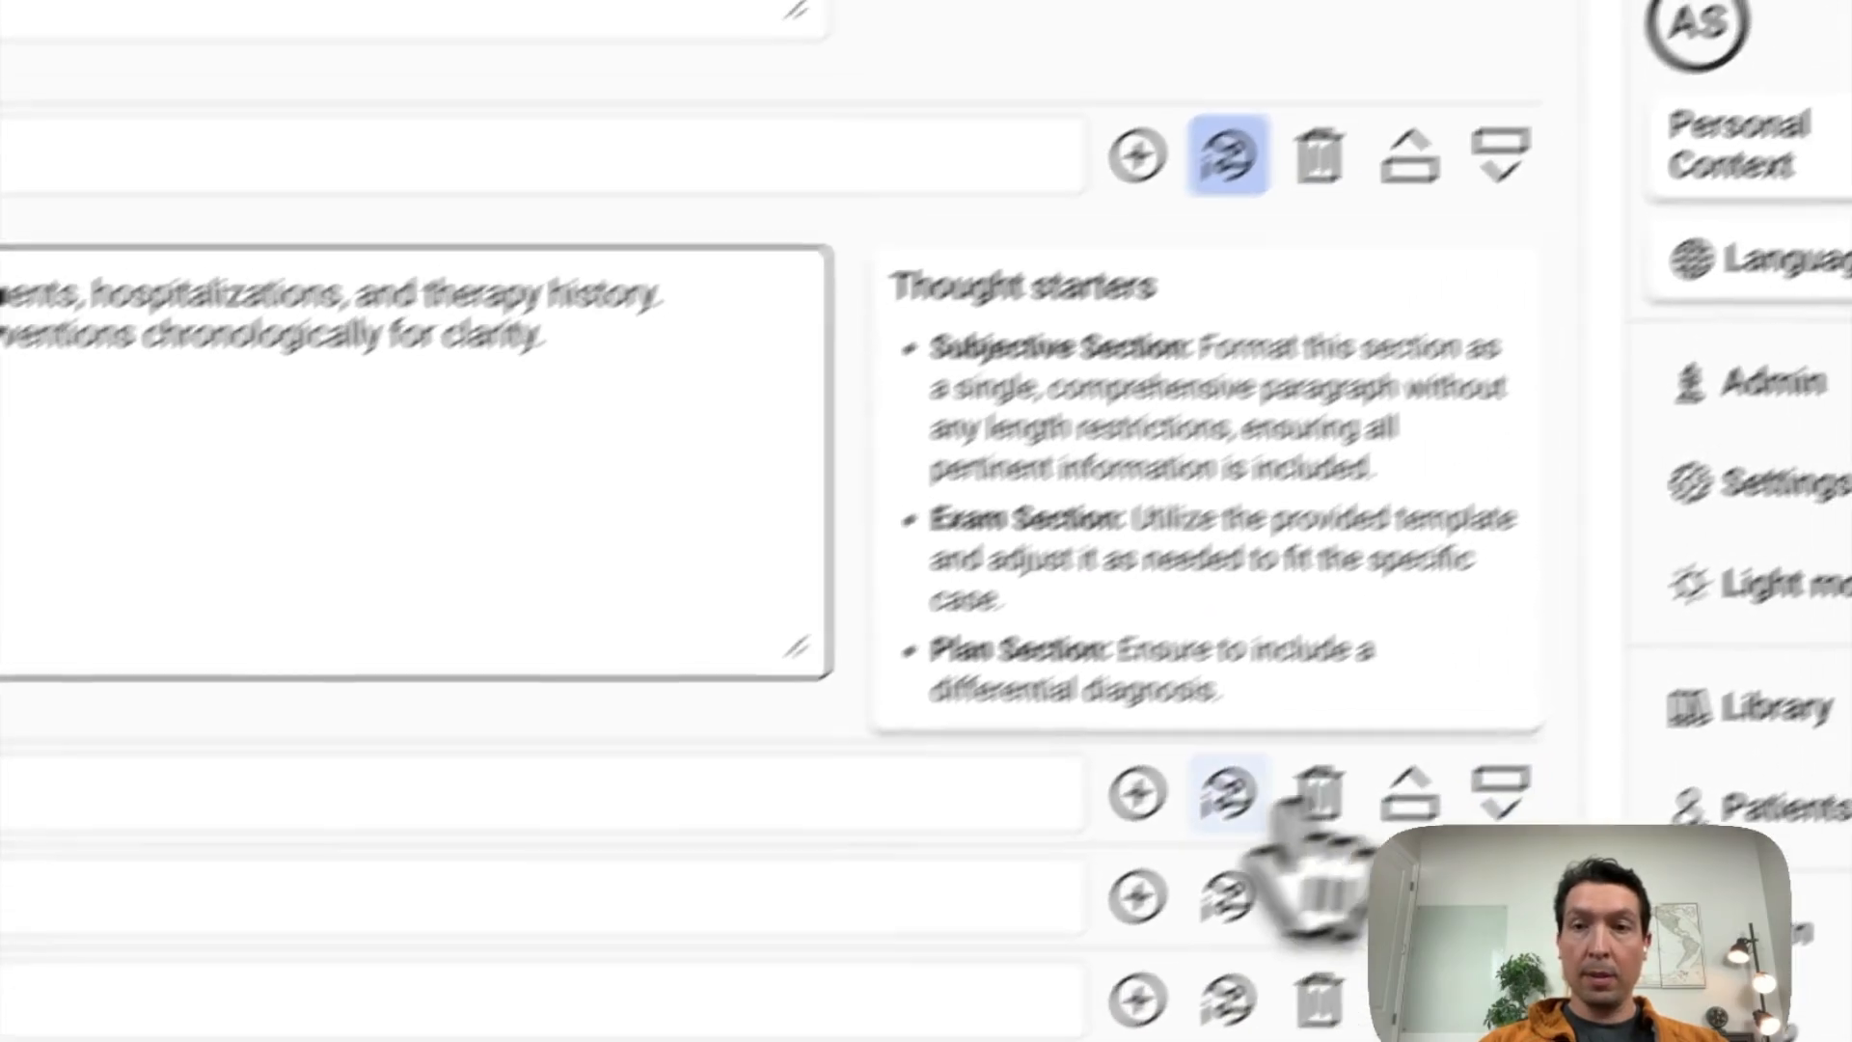
left_click(1090, 58)
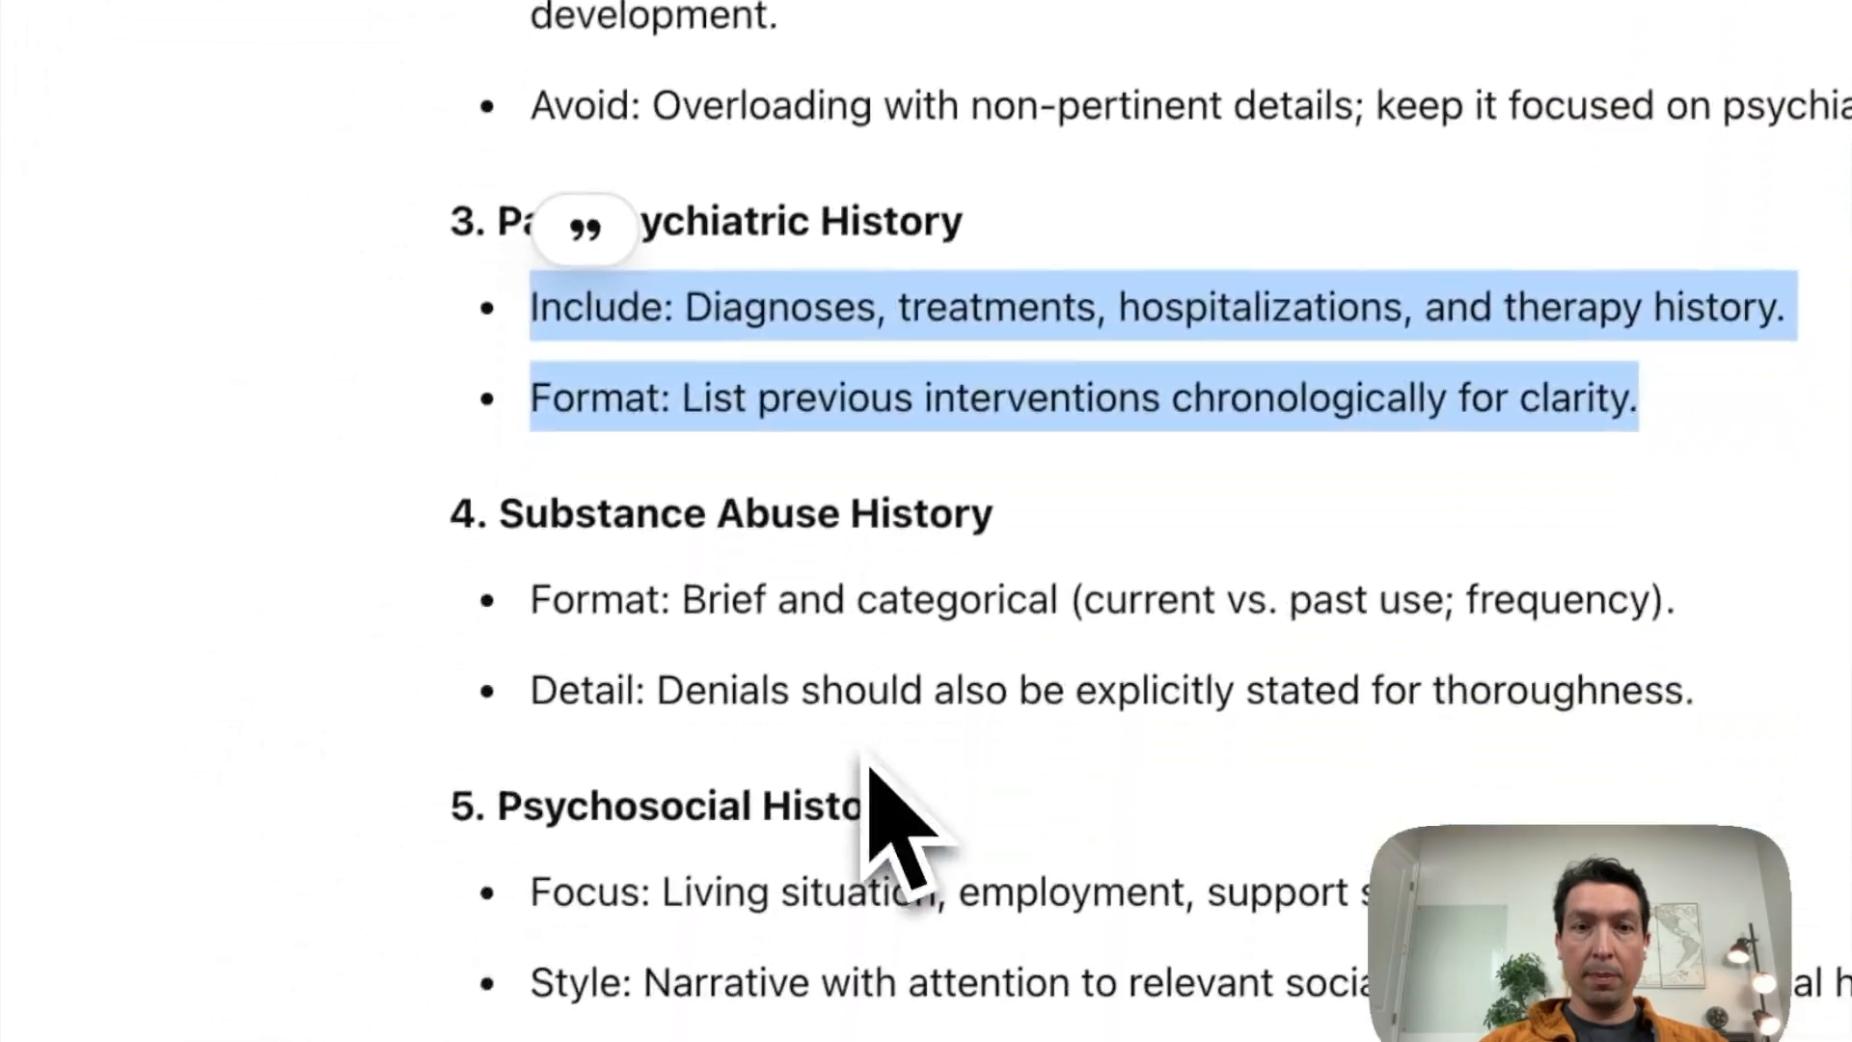
left_click_drag(534, 606, 1674, 670)
left_click_drag(1358, 762, 1435, 782)
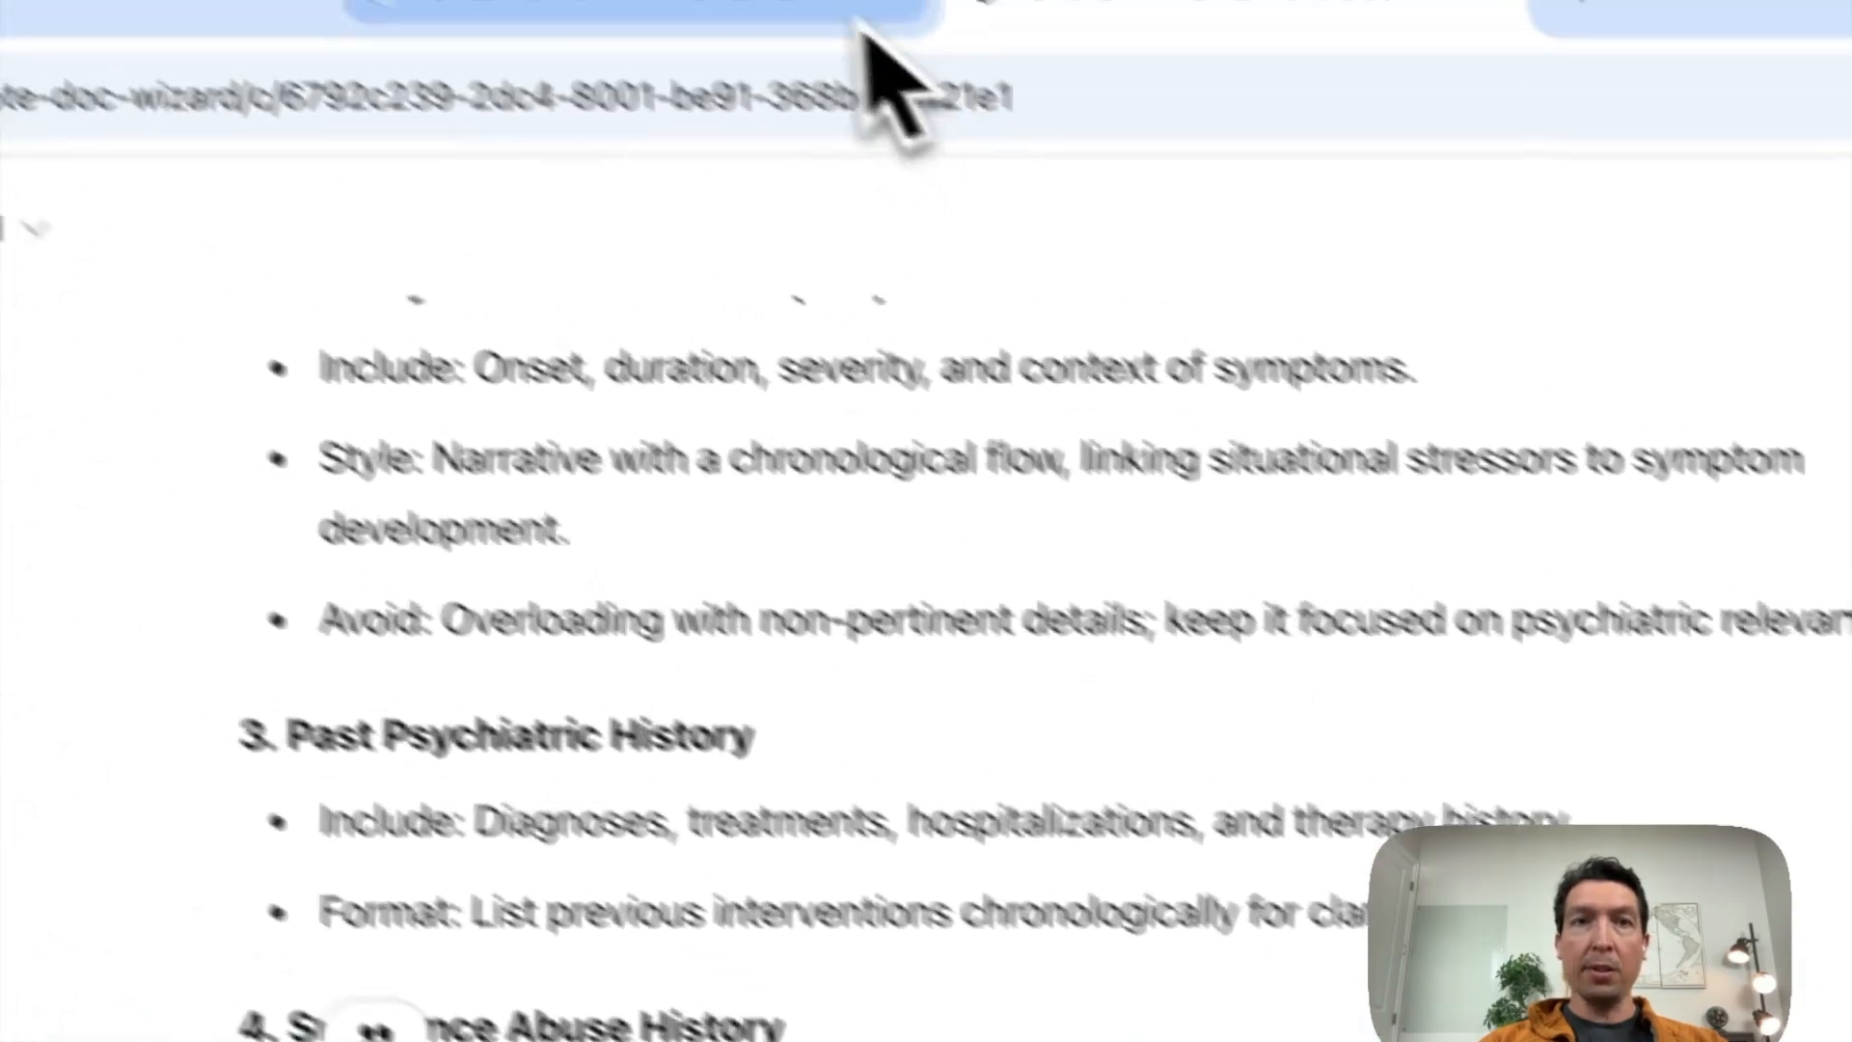
left_click(868, 20)
left_click(496, 745)
key("ctrl+v")
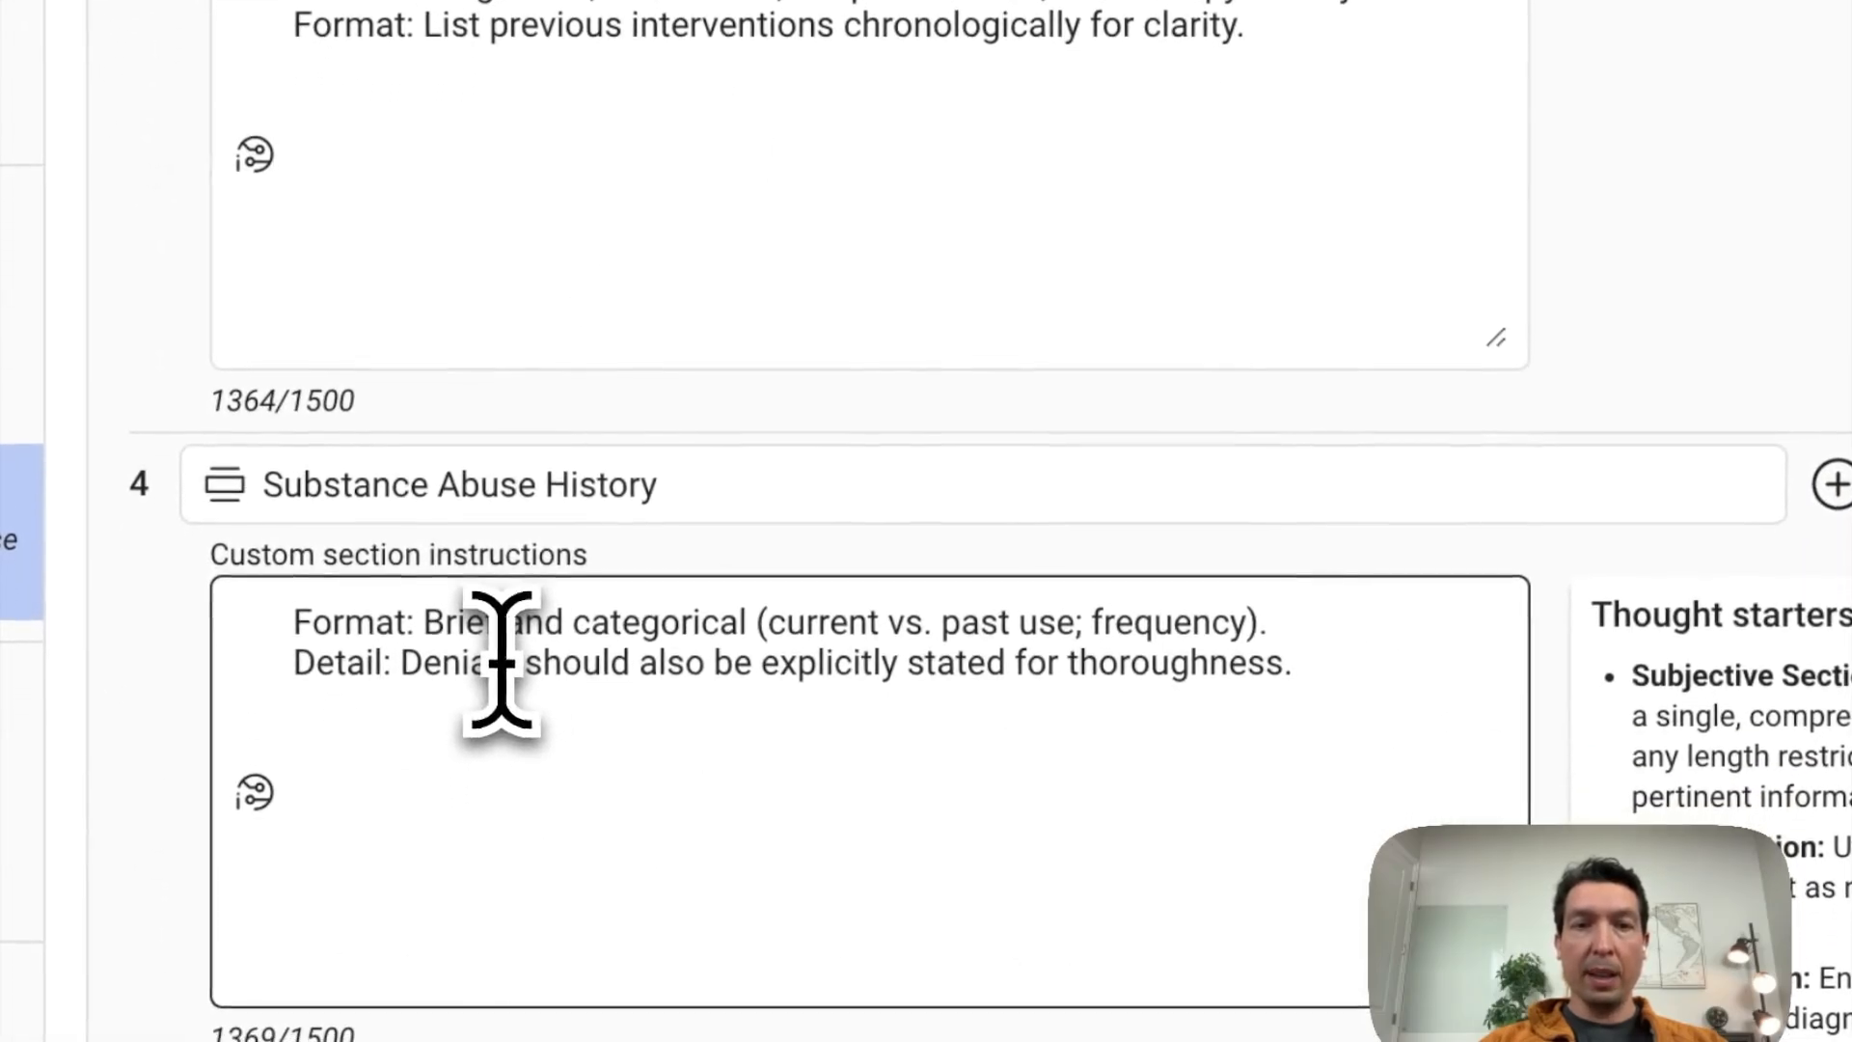
- Copy the wizard's points for Psychosocial History and Mental Status Examination into the custom instructions of those two sections
scroll(897, 786, "down", 5)
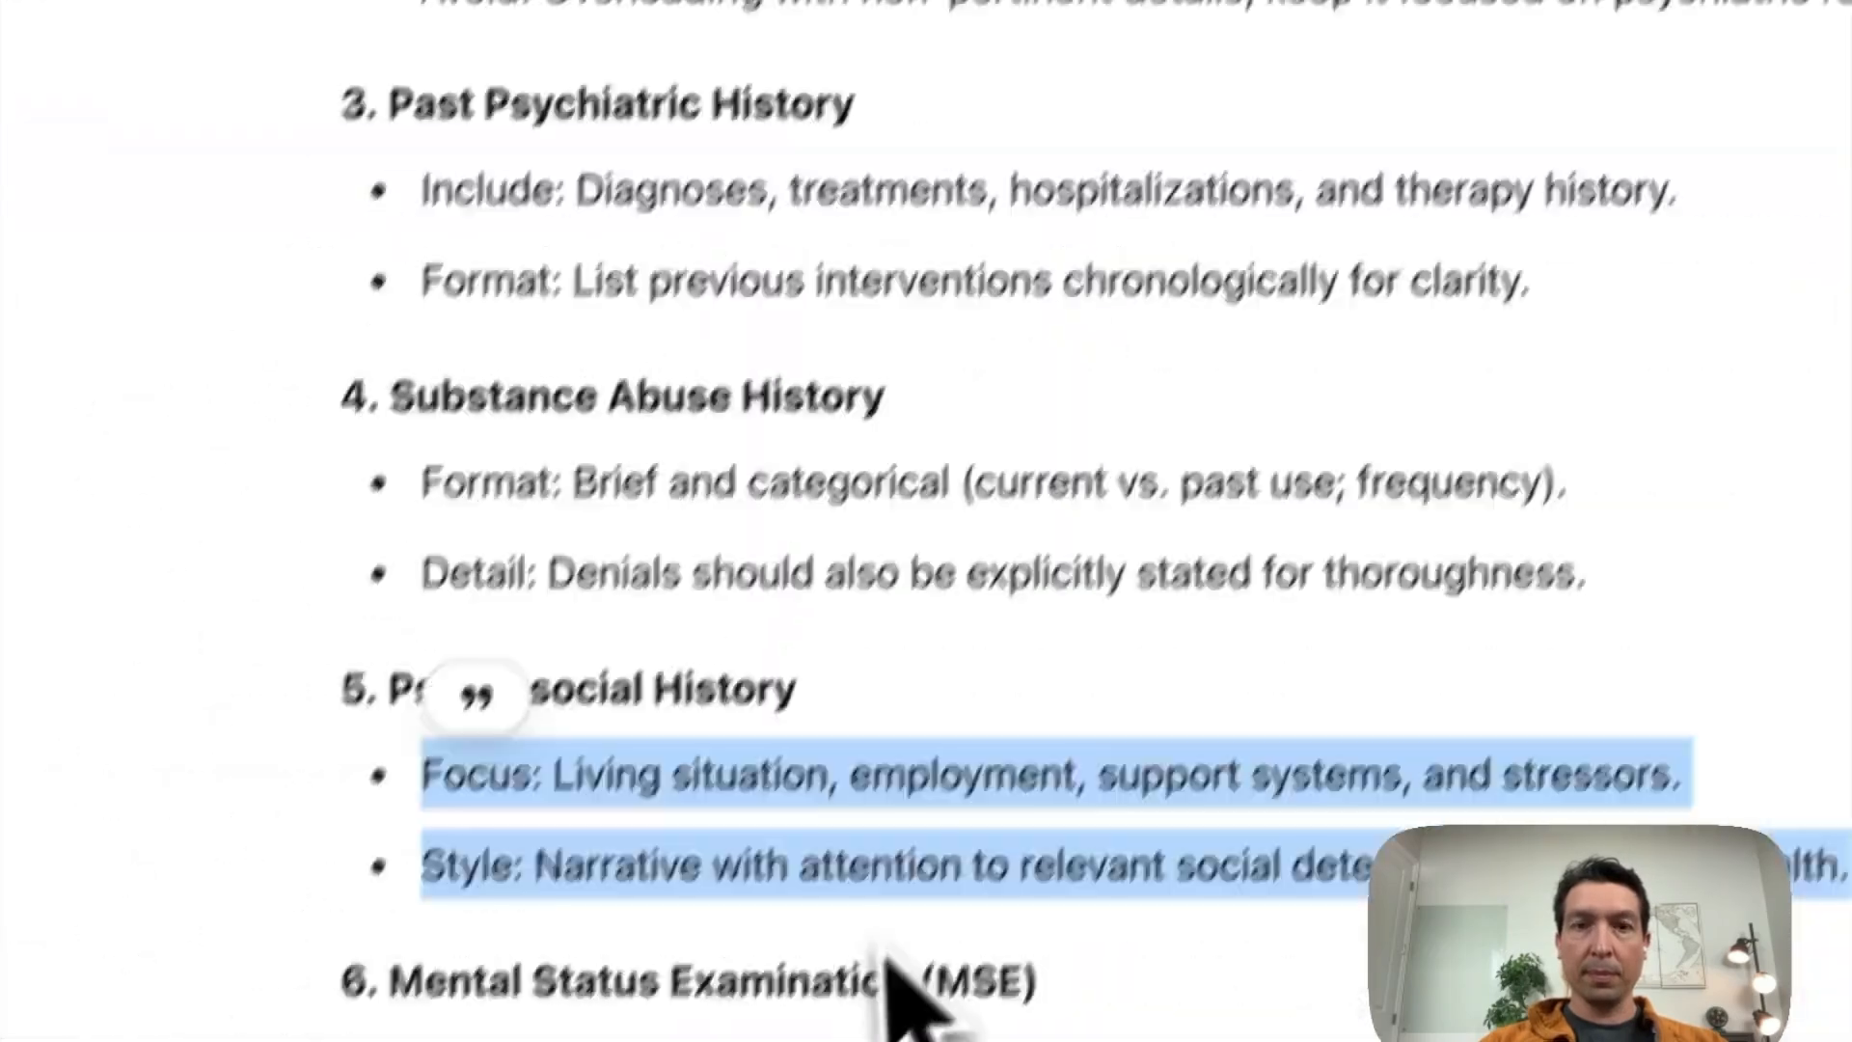
left_click(868, 72)
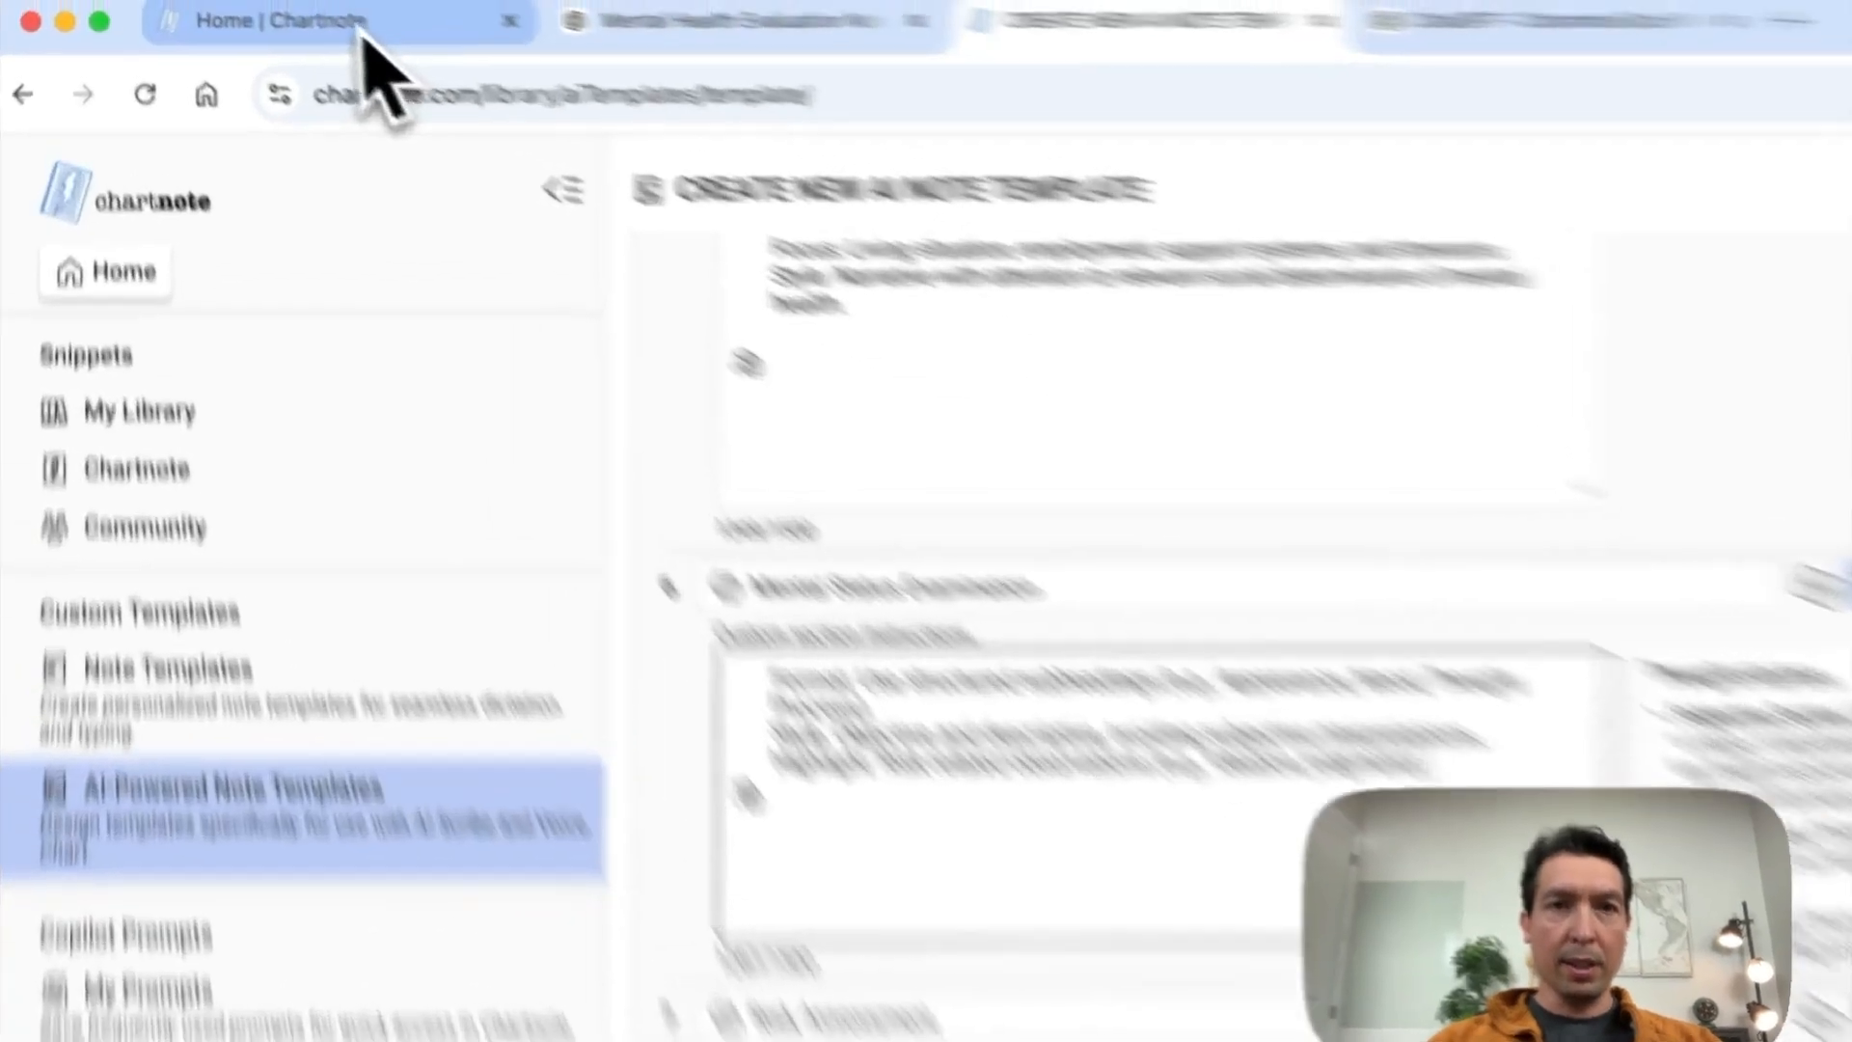
- Review the Mental Status Examination headings from Appearance to Abstraction in the existing Mental Health Initial Evaluation note
left_click(277, 7)
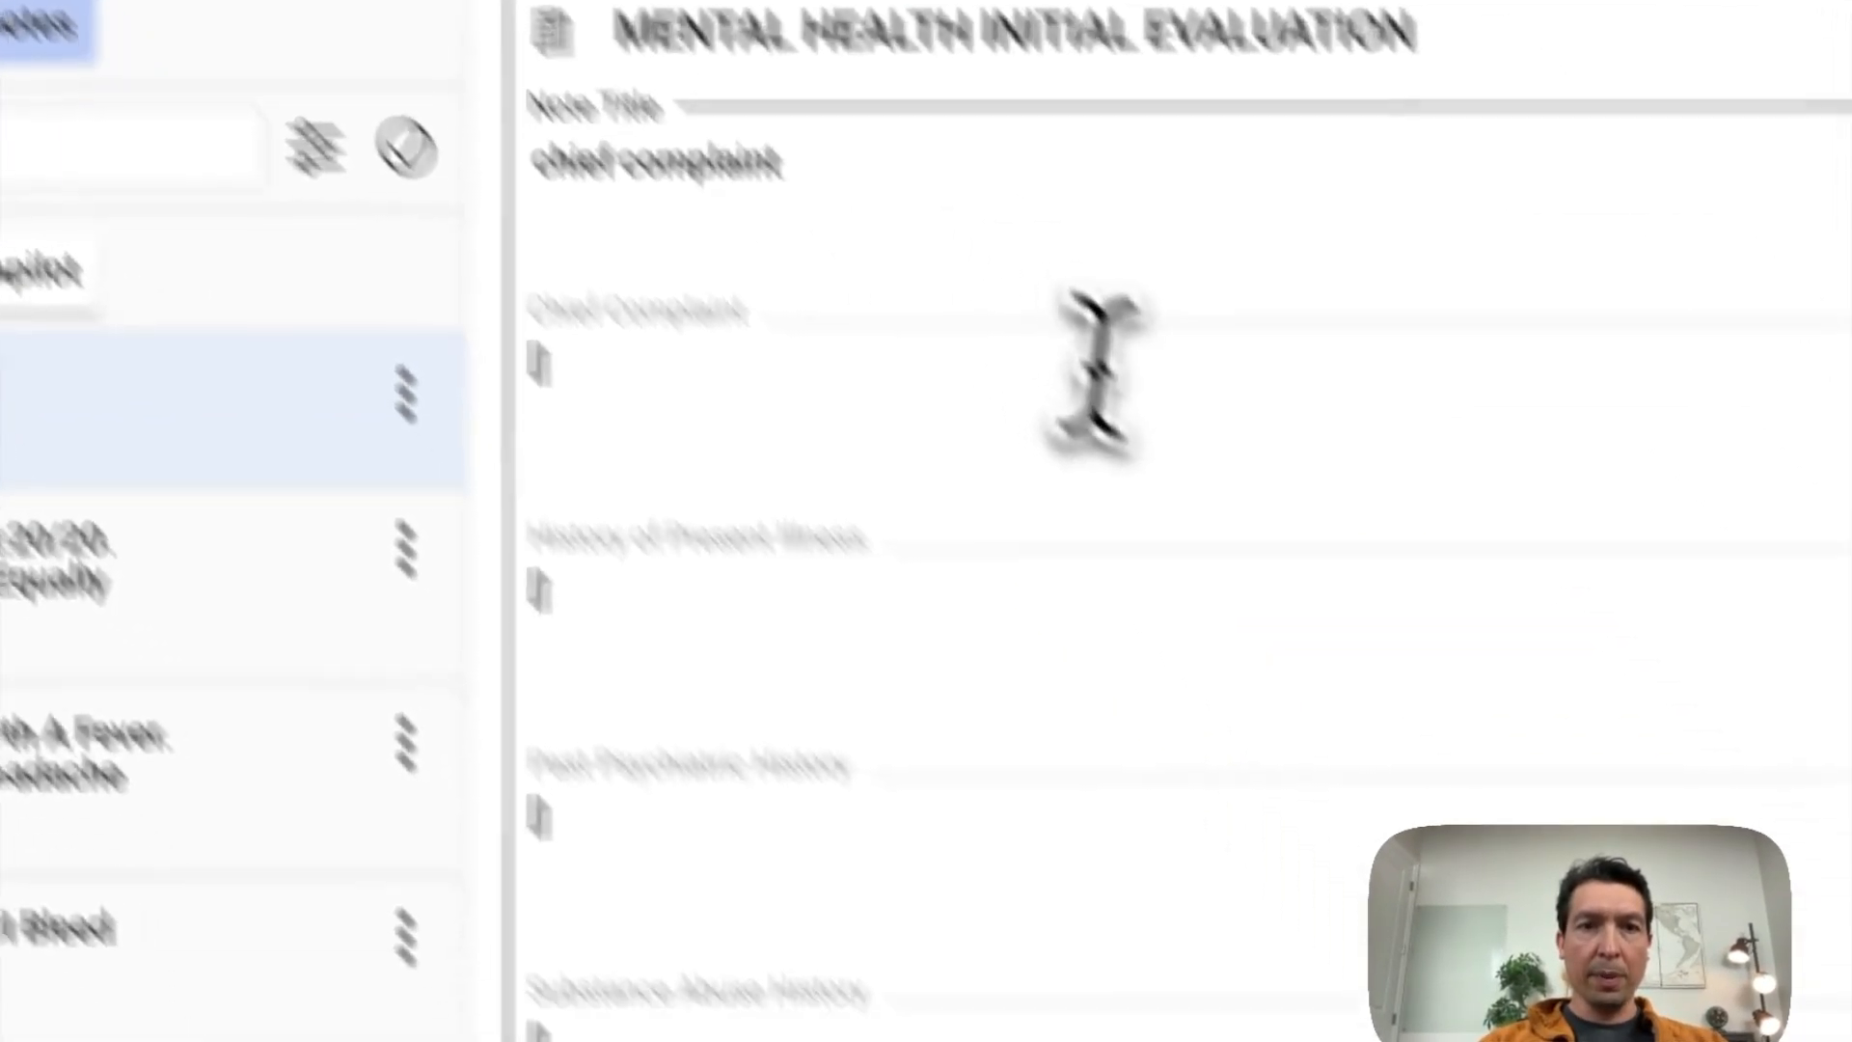
scroll(1099, 559, "down", 5)
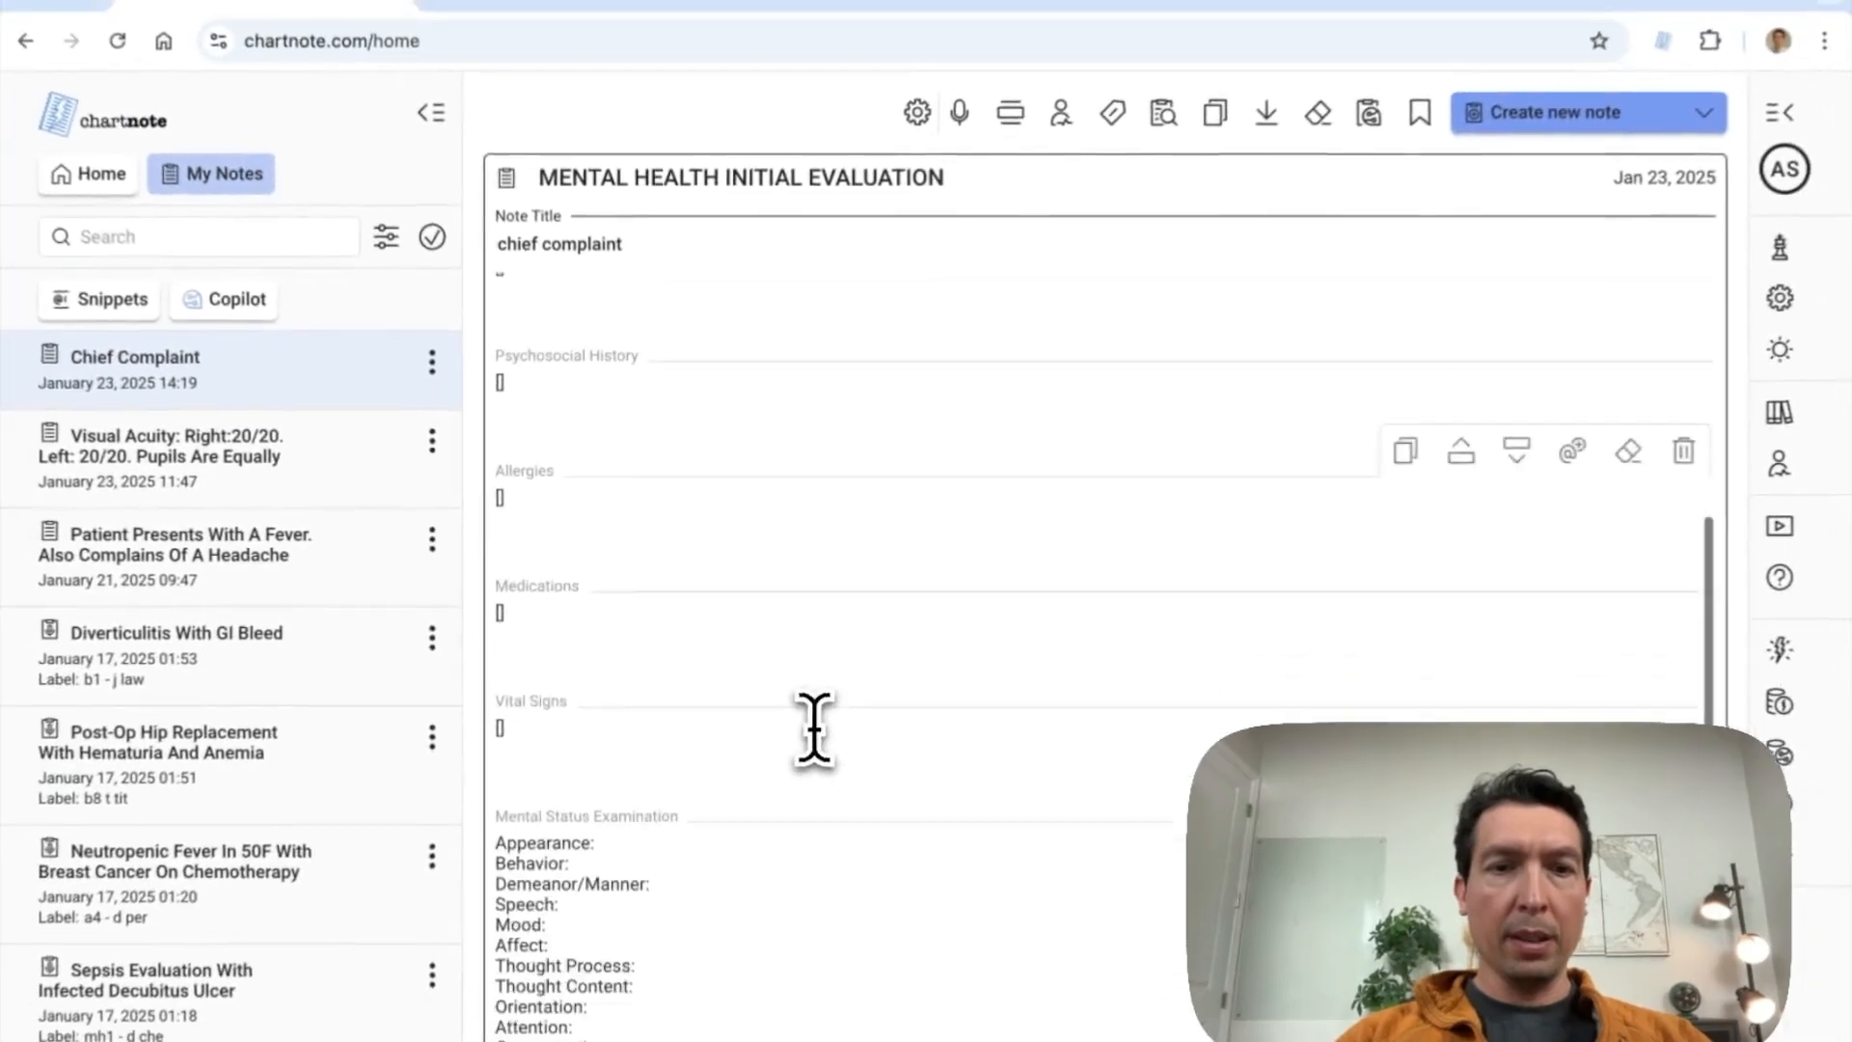
scroll(815, 728, "down", 3)
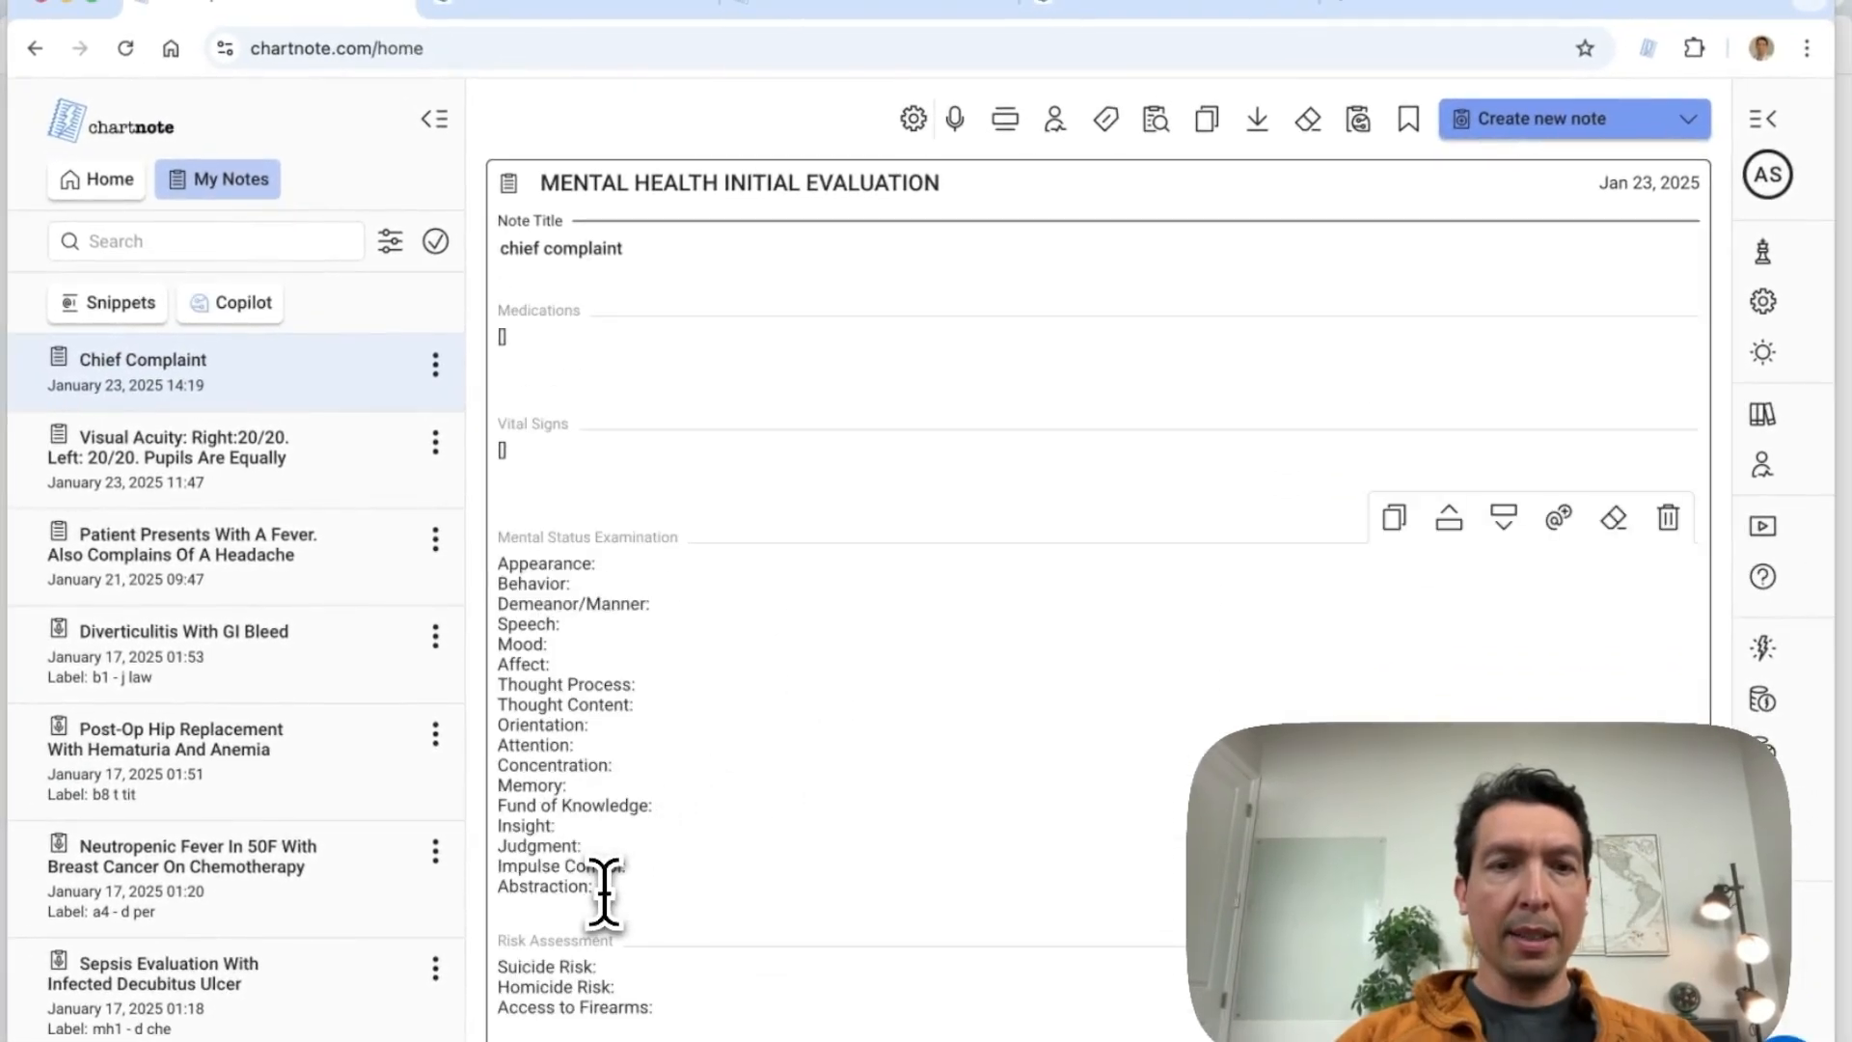
left_click_drag(596, 885, 497, 562)
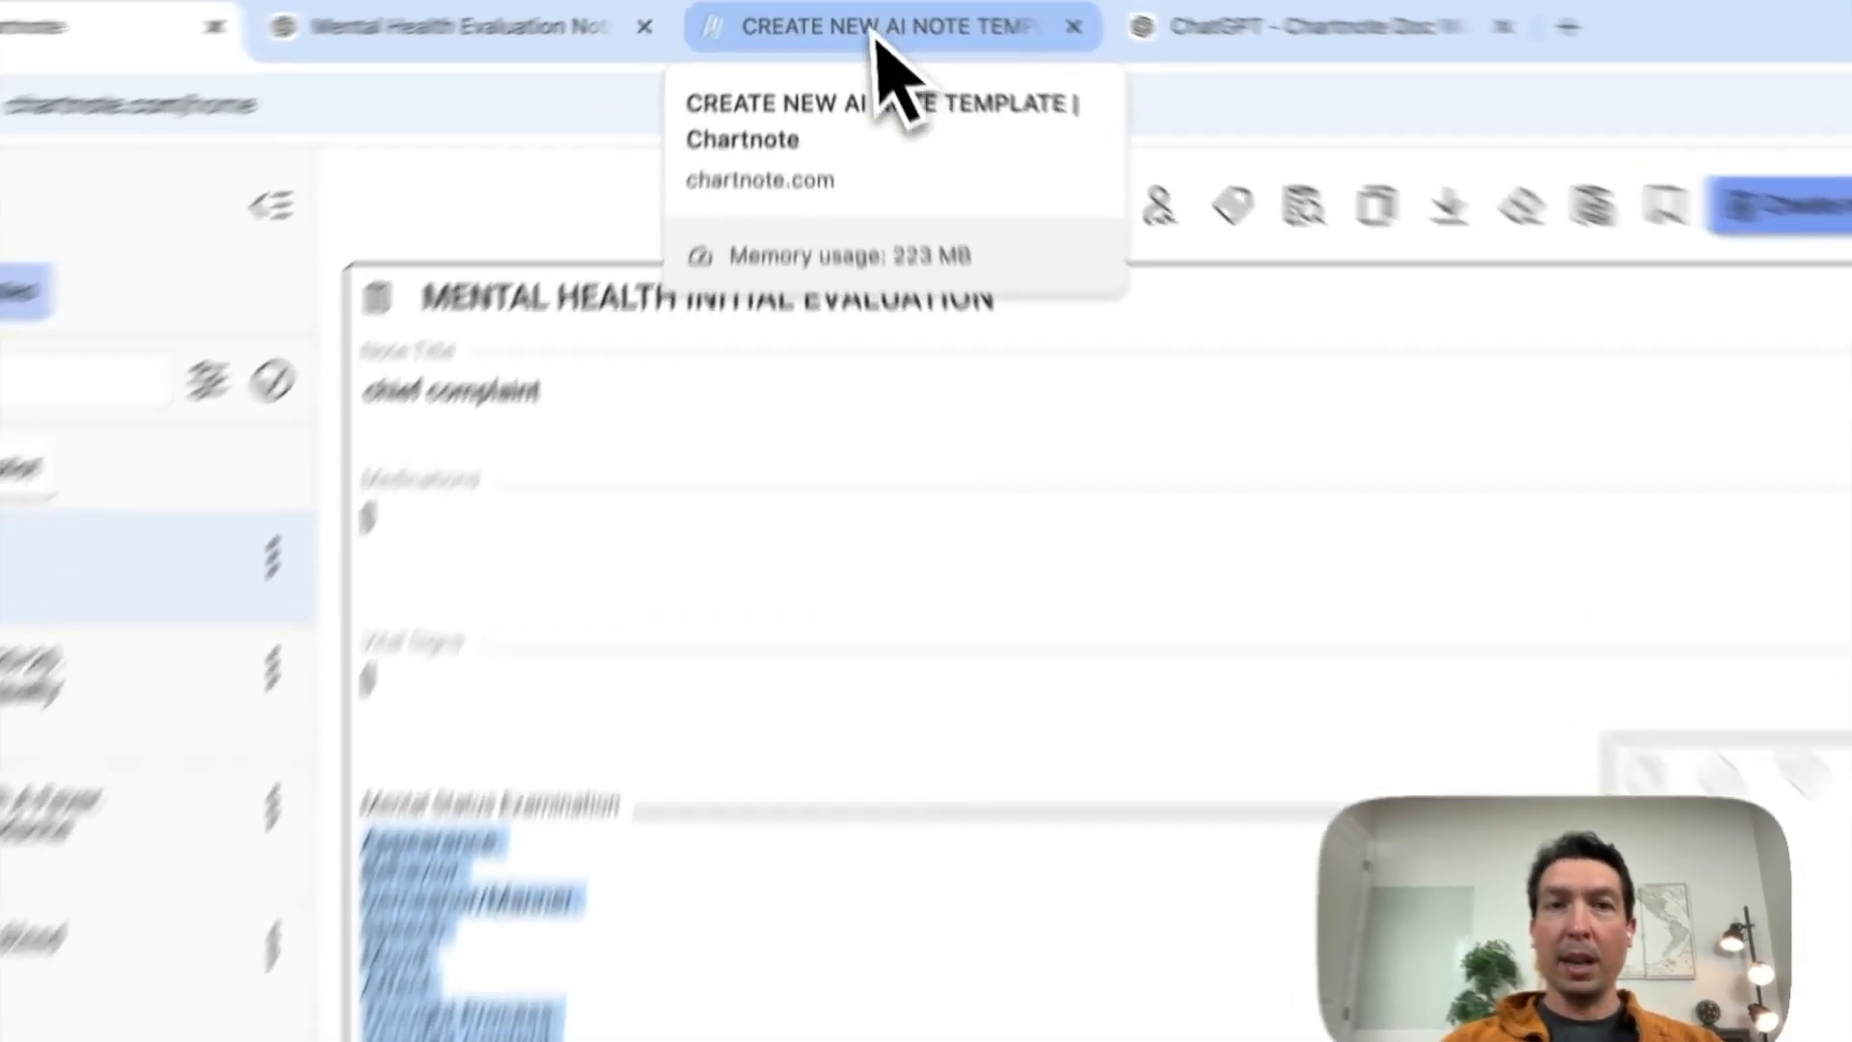
- Return to the AI note template and add seven blank subsections under Mental Status Examination
left_click(881, 6)
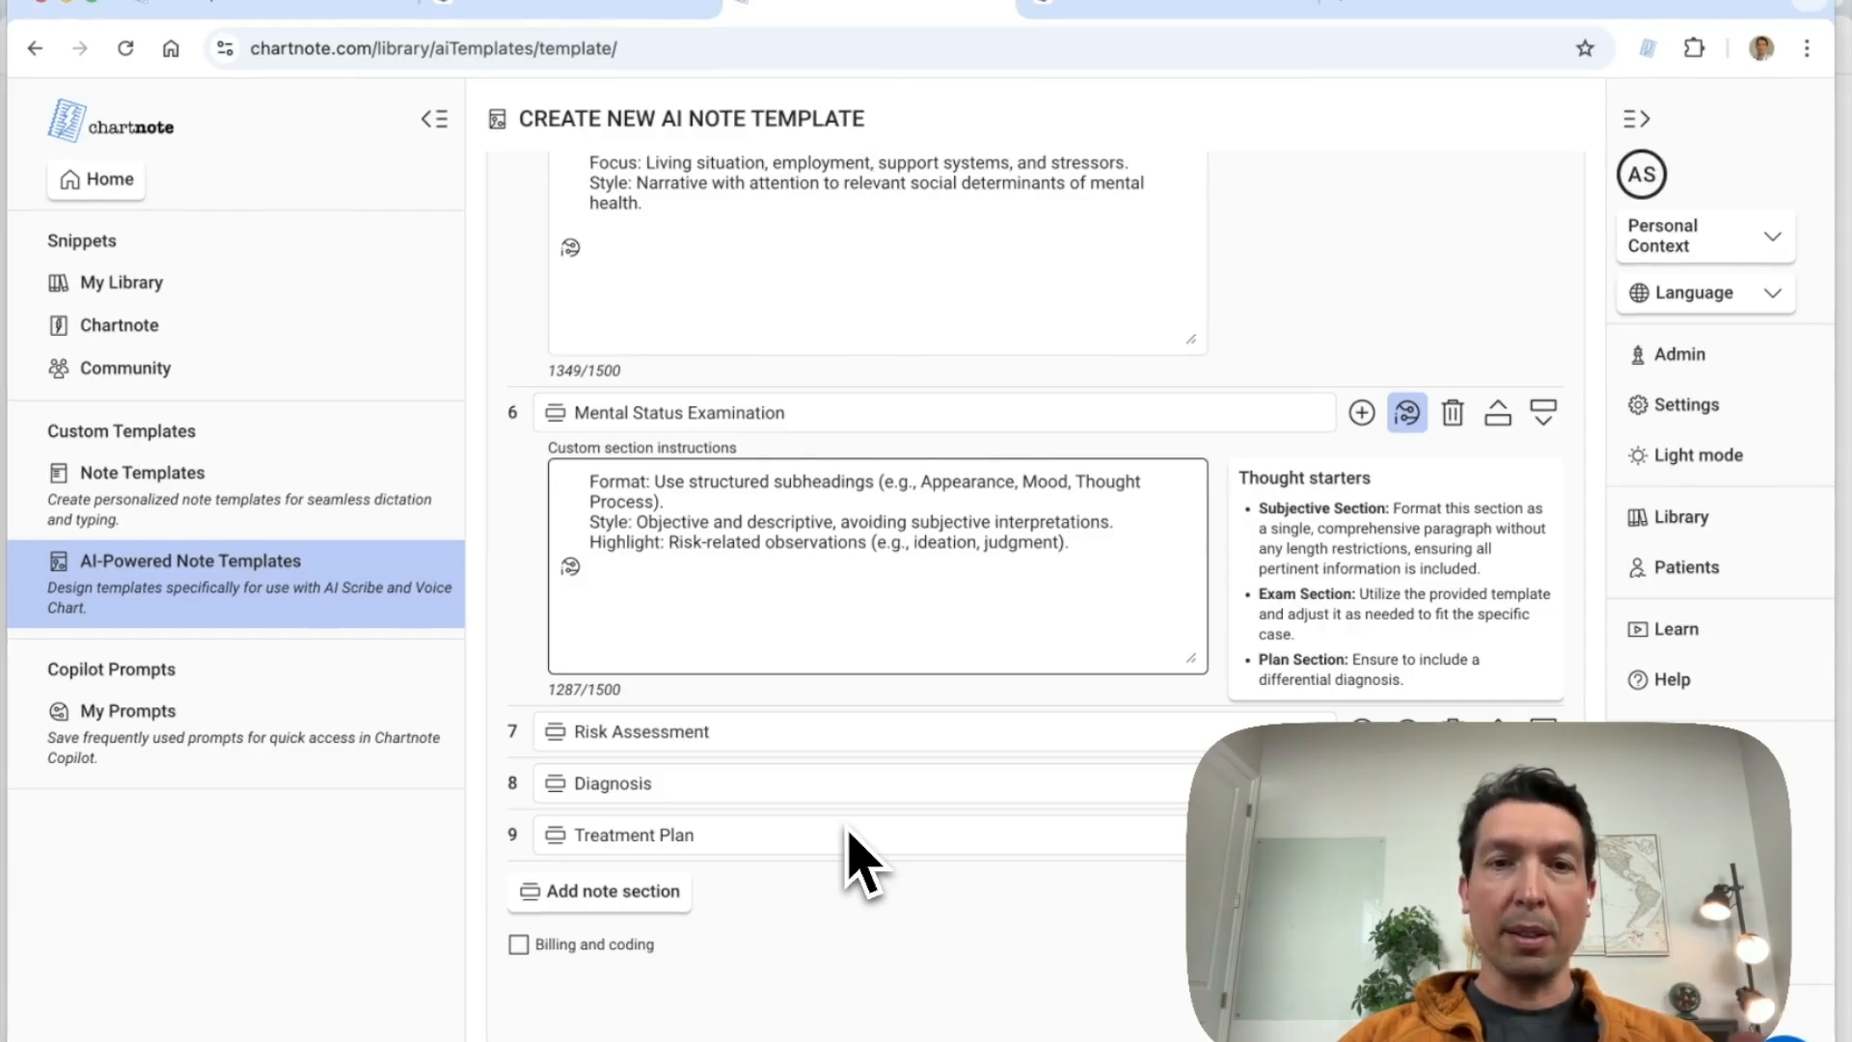
scroll(850, 833, "down", 1)
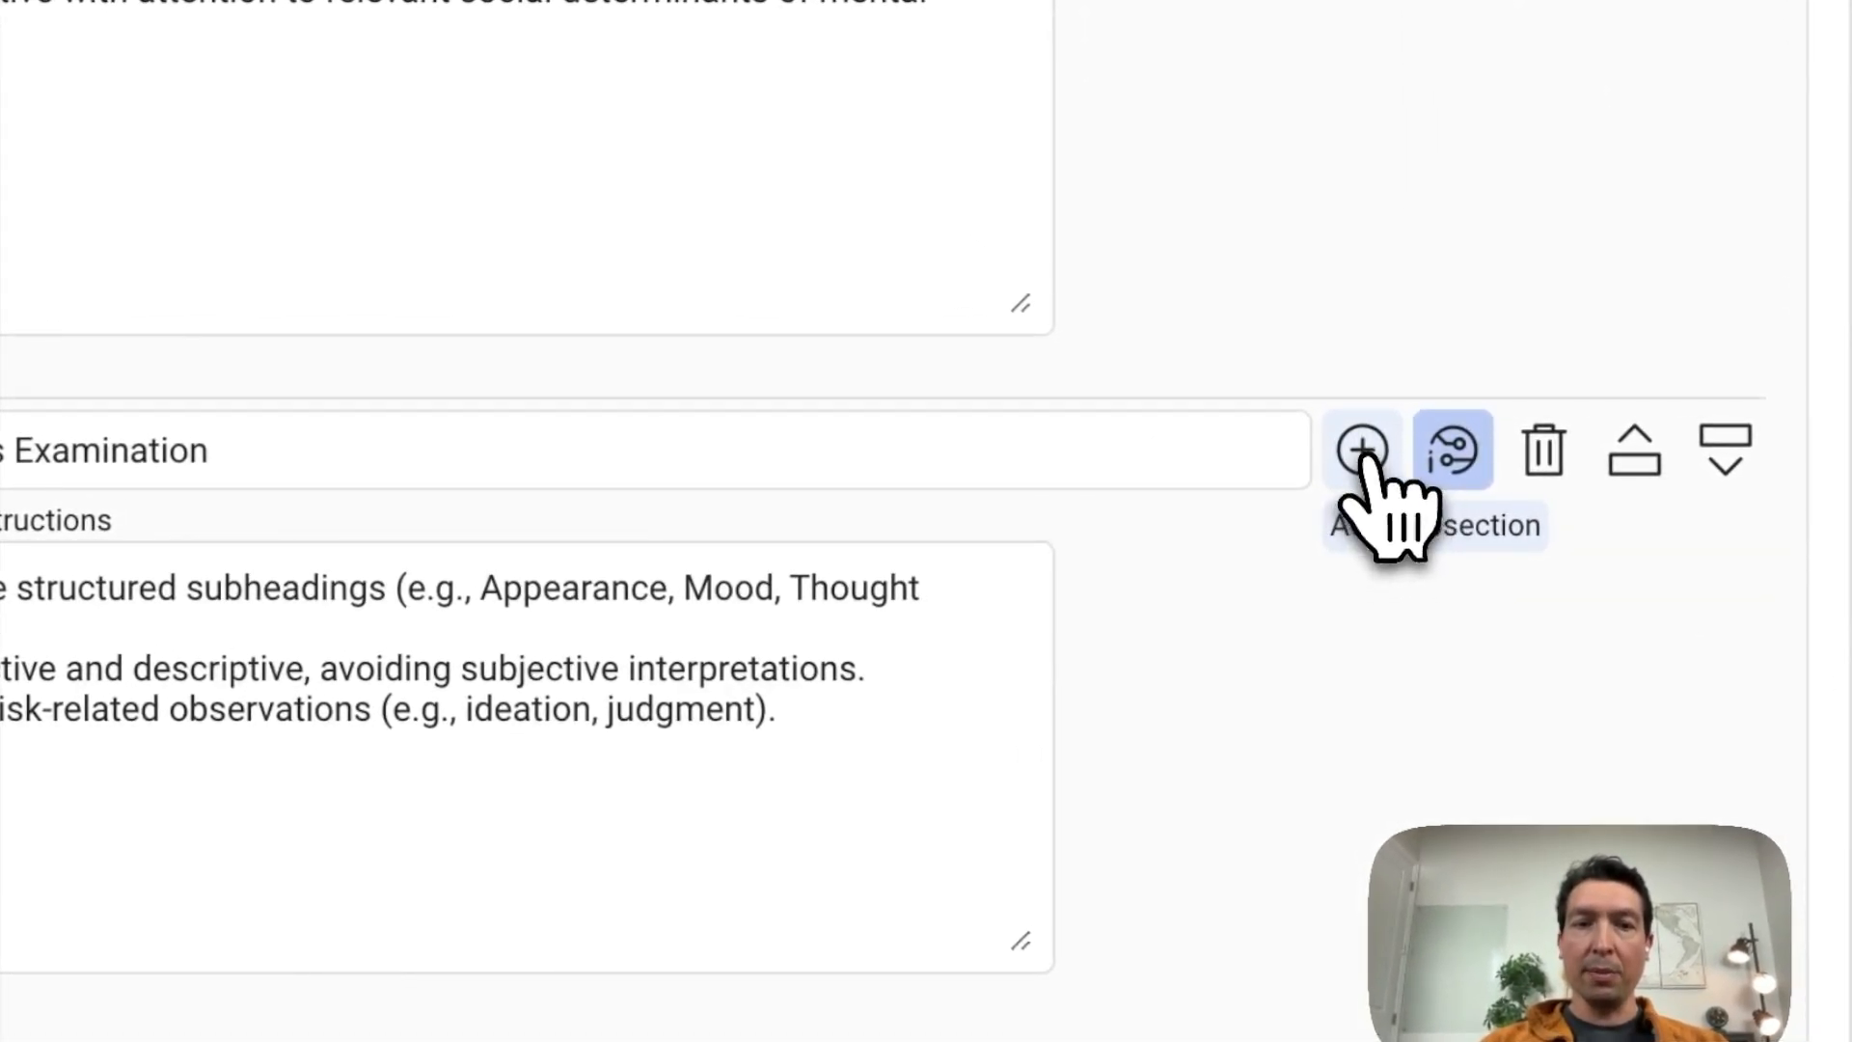
left_click(326, 458)
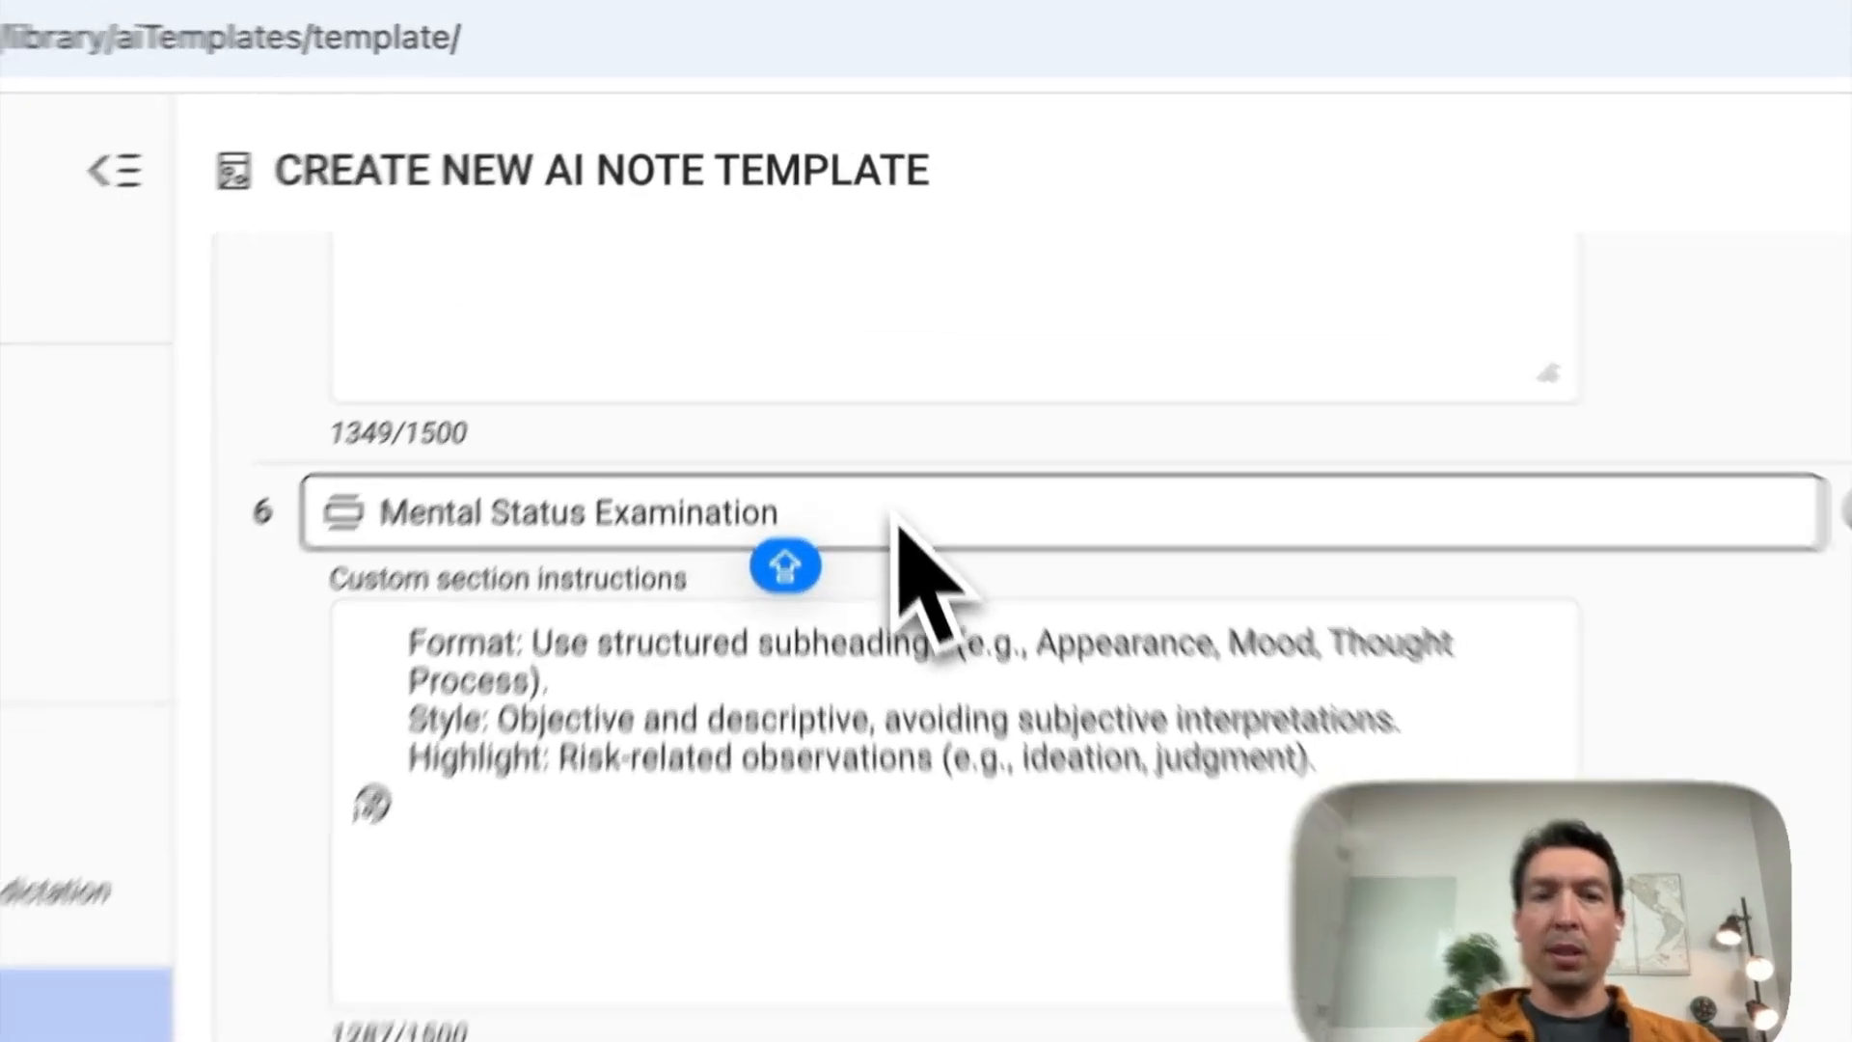
type("hp")
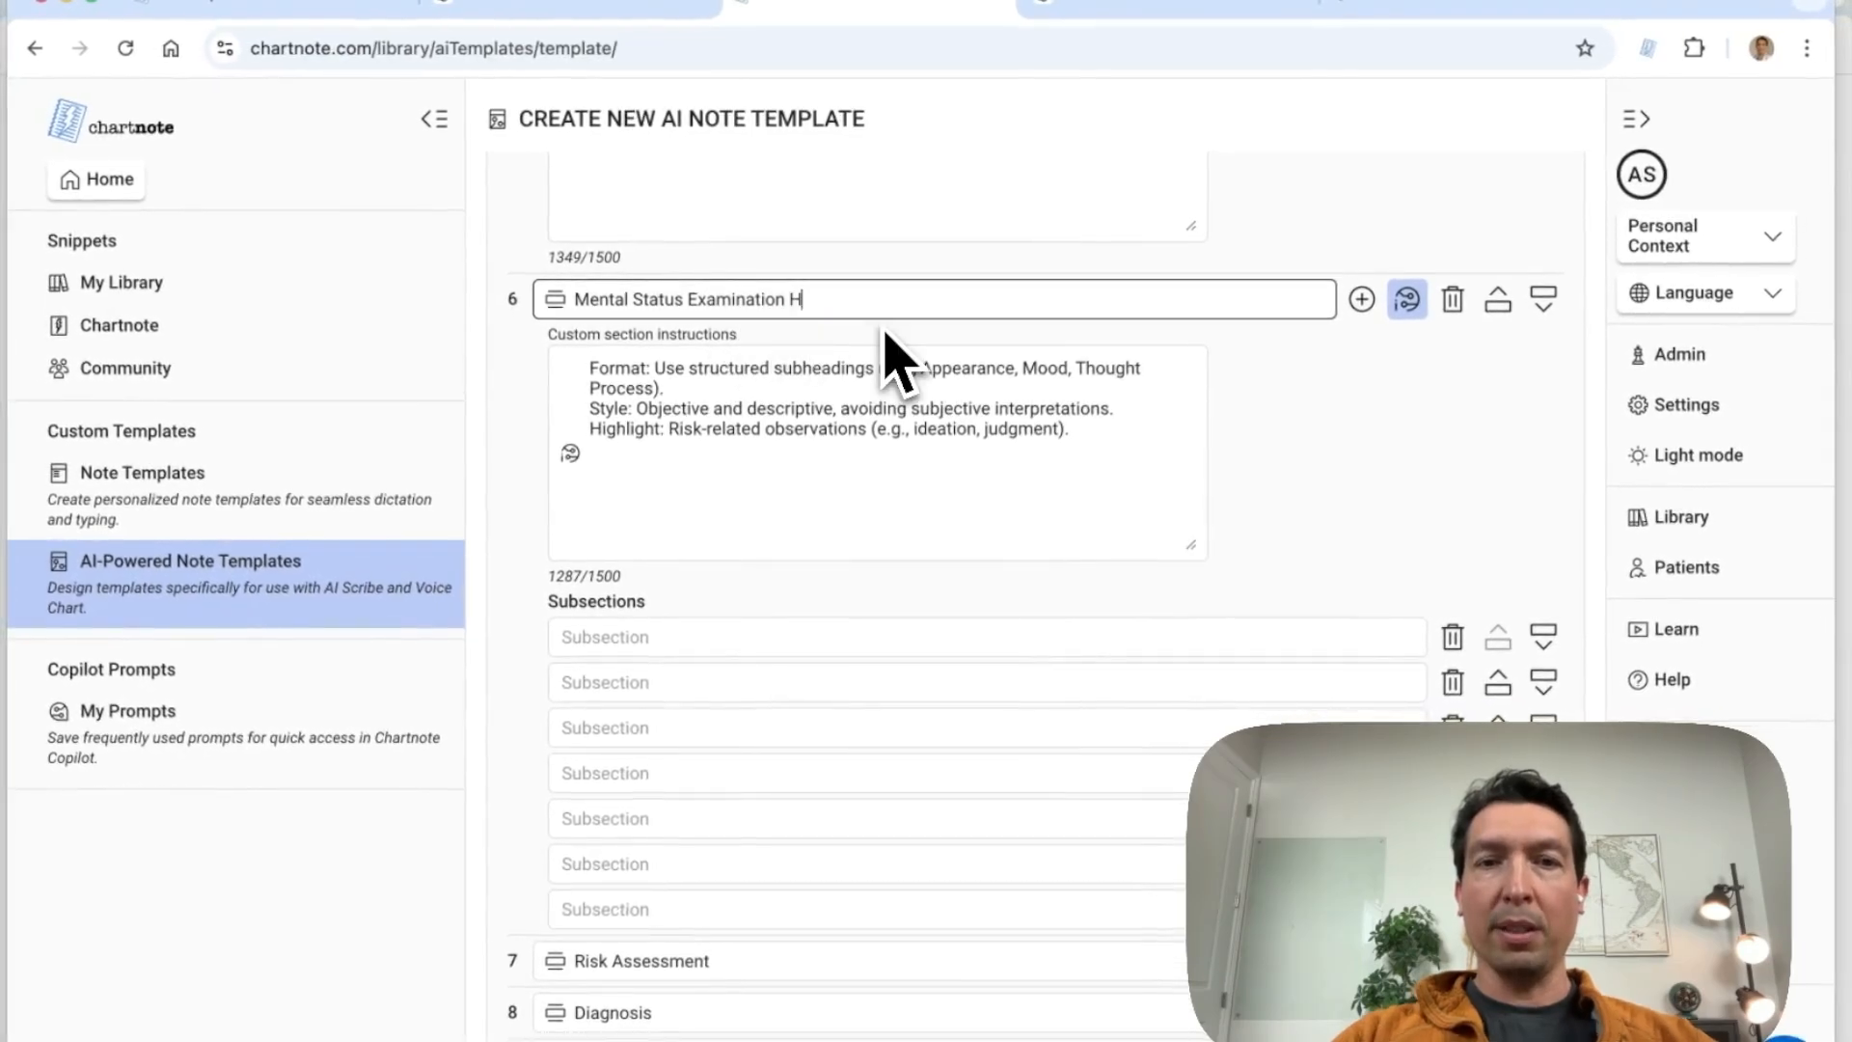
left_click(714, 639)
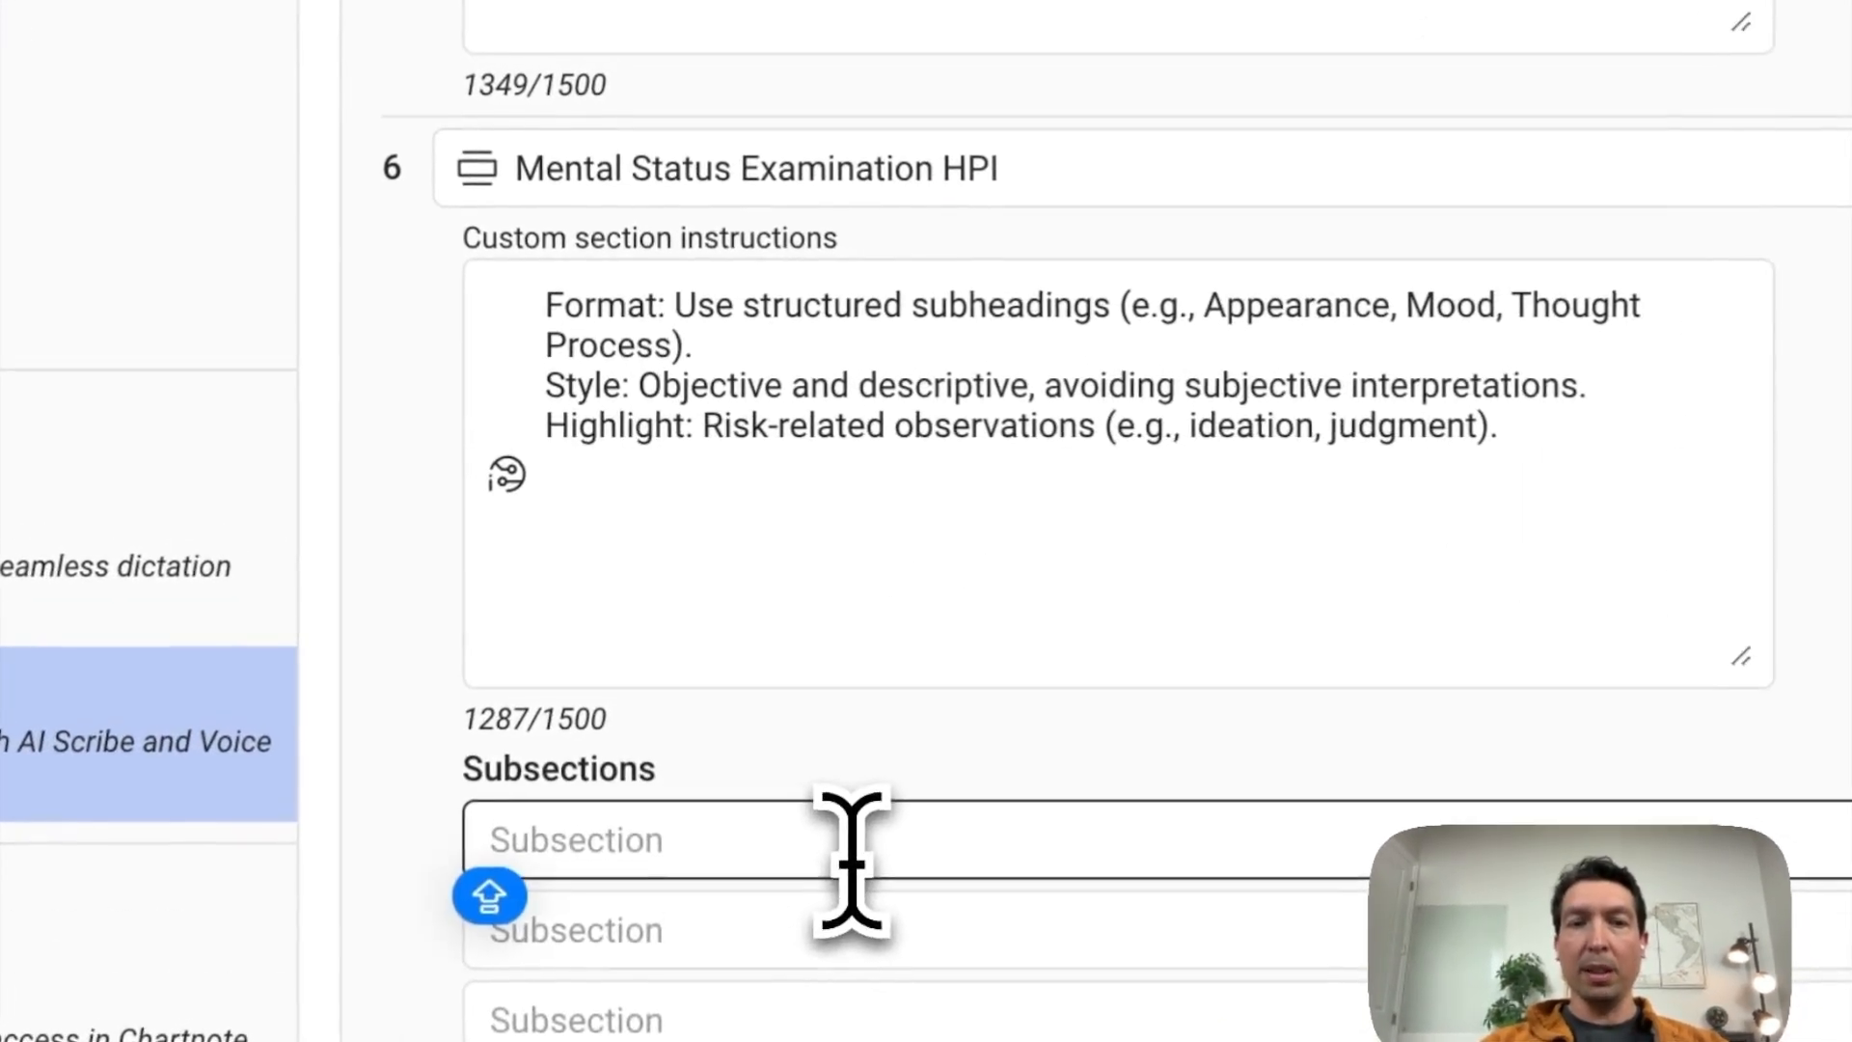
double_click(973, 172)
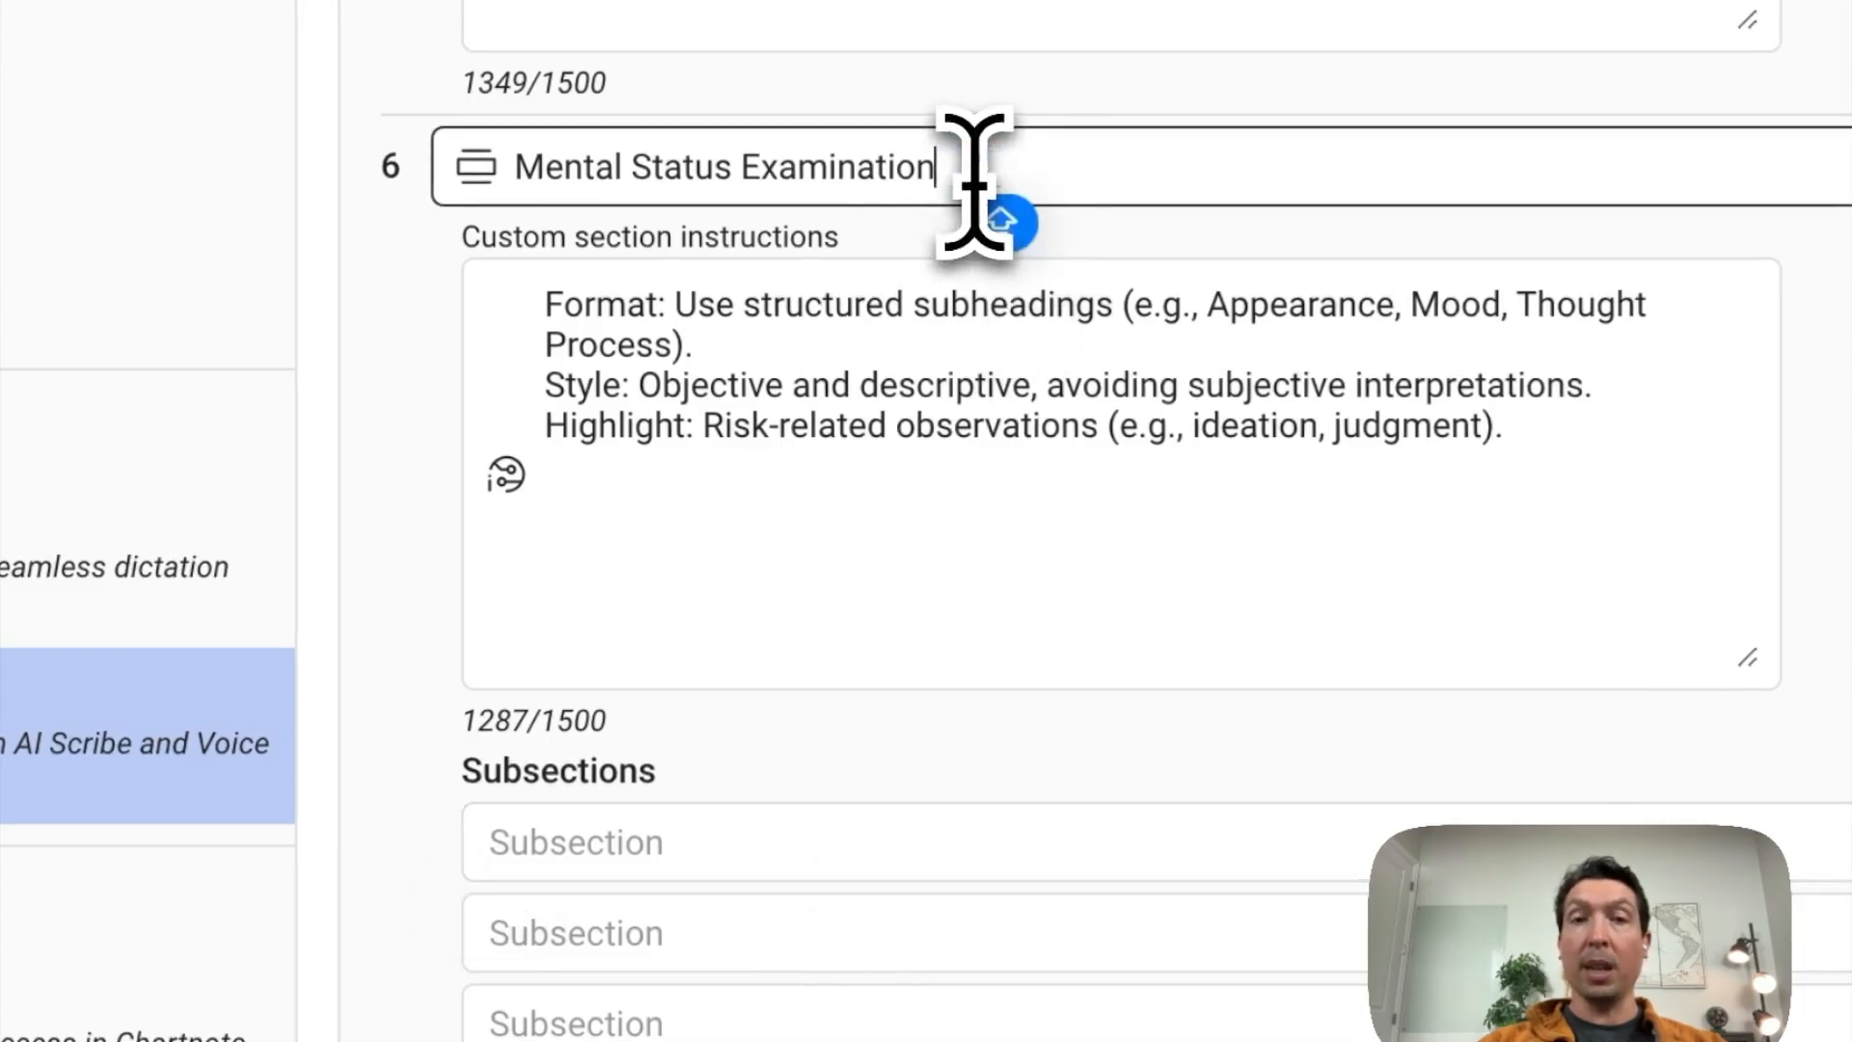
- Name the Mental Status Examination subsections Appearance, Behavior, Demeanor/Manner, Speech, Mood, Affect and Thought Process
left_click(792, 863)
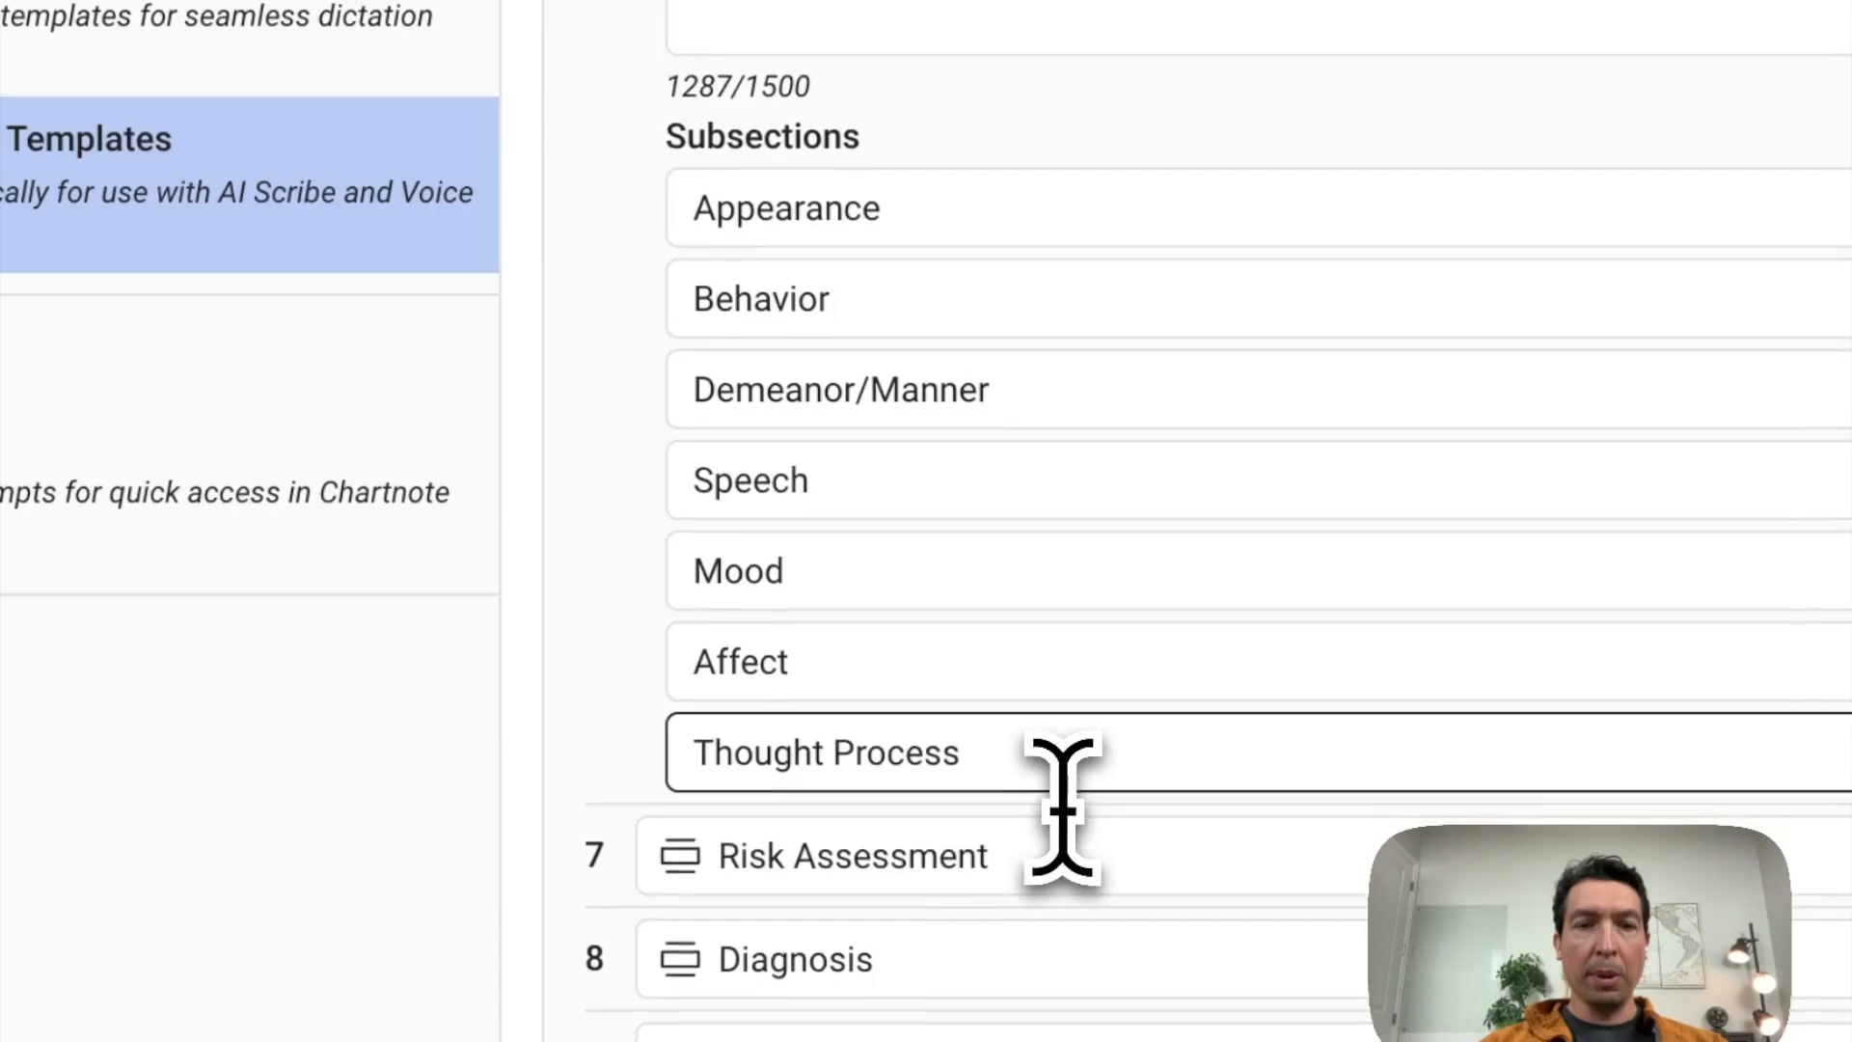
scroll(1067, 810, "down", 3)
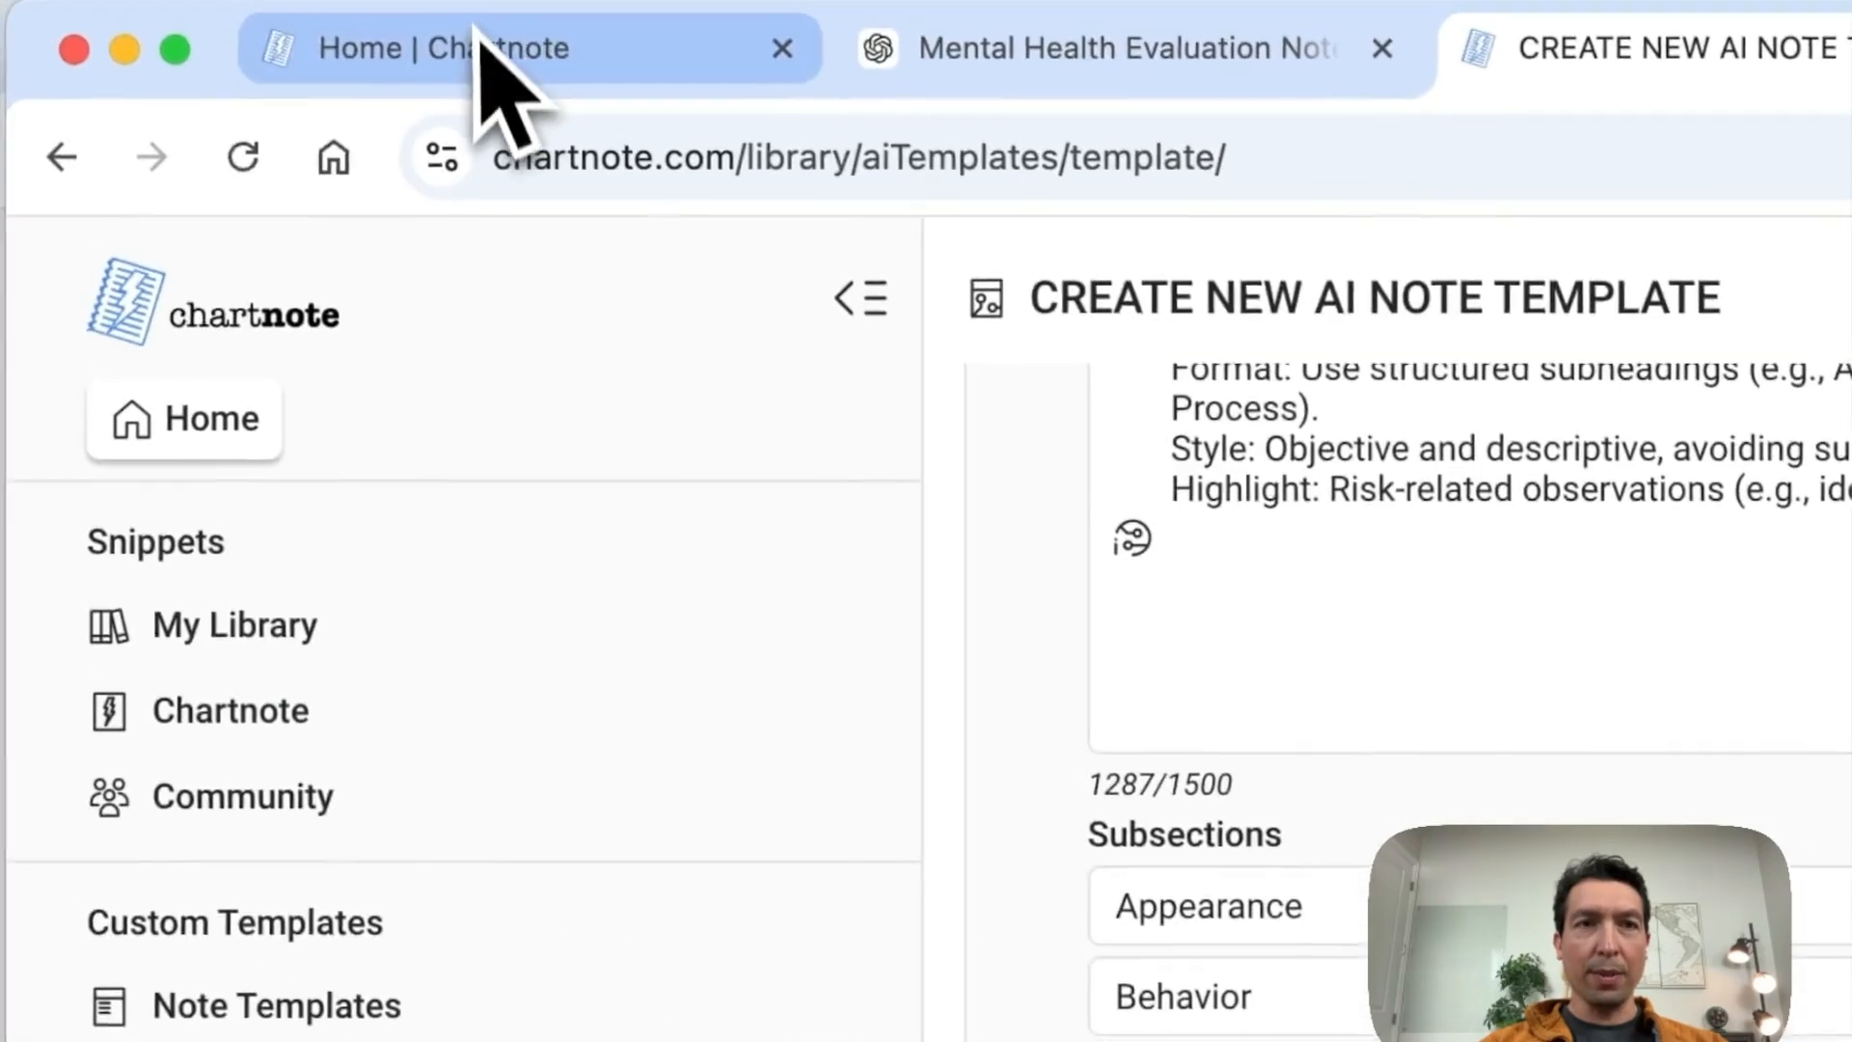
- Add more Mental Status Examination subsections, from Thought Content through Abstraction, copying the headings from the Mental Health Initial Evaluation note
left_click(480, 44)
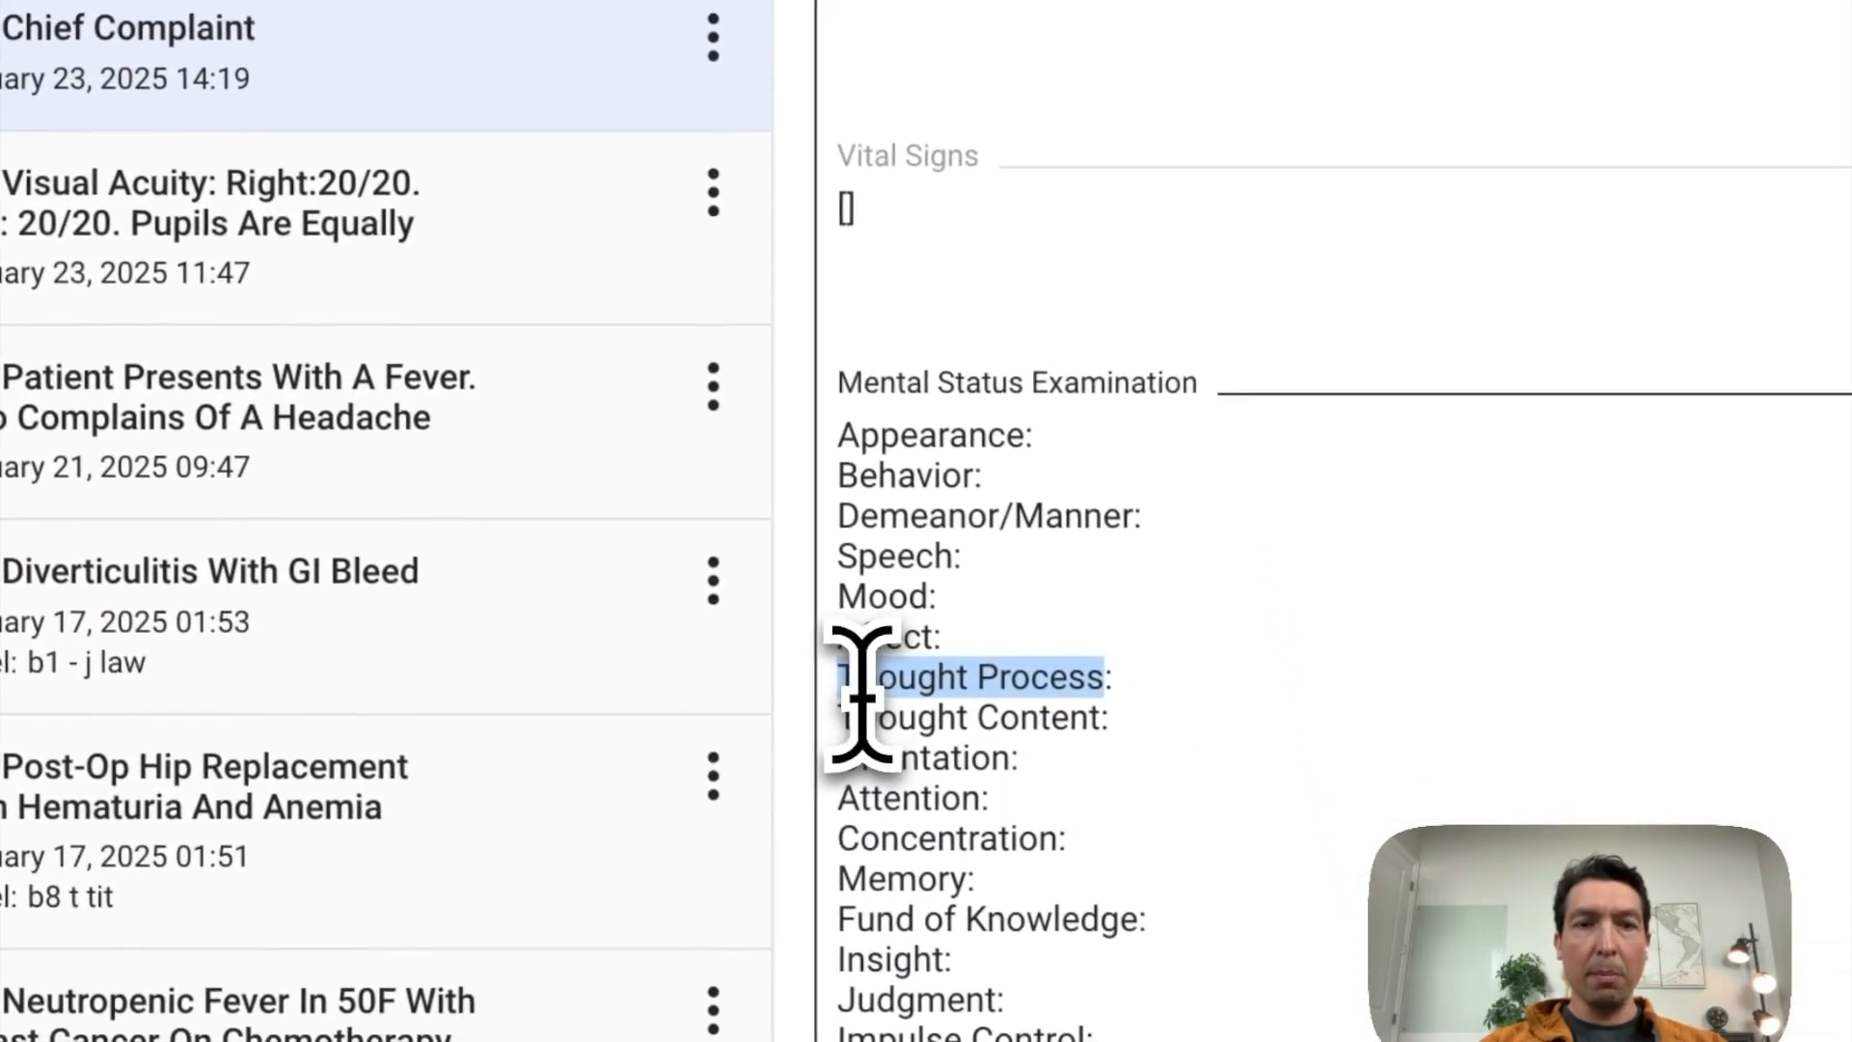
left_click_drag(839, 717, 1097, 714)
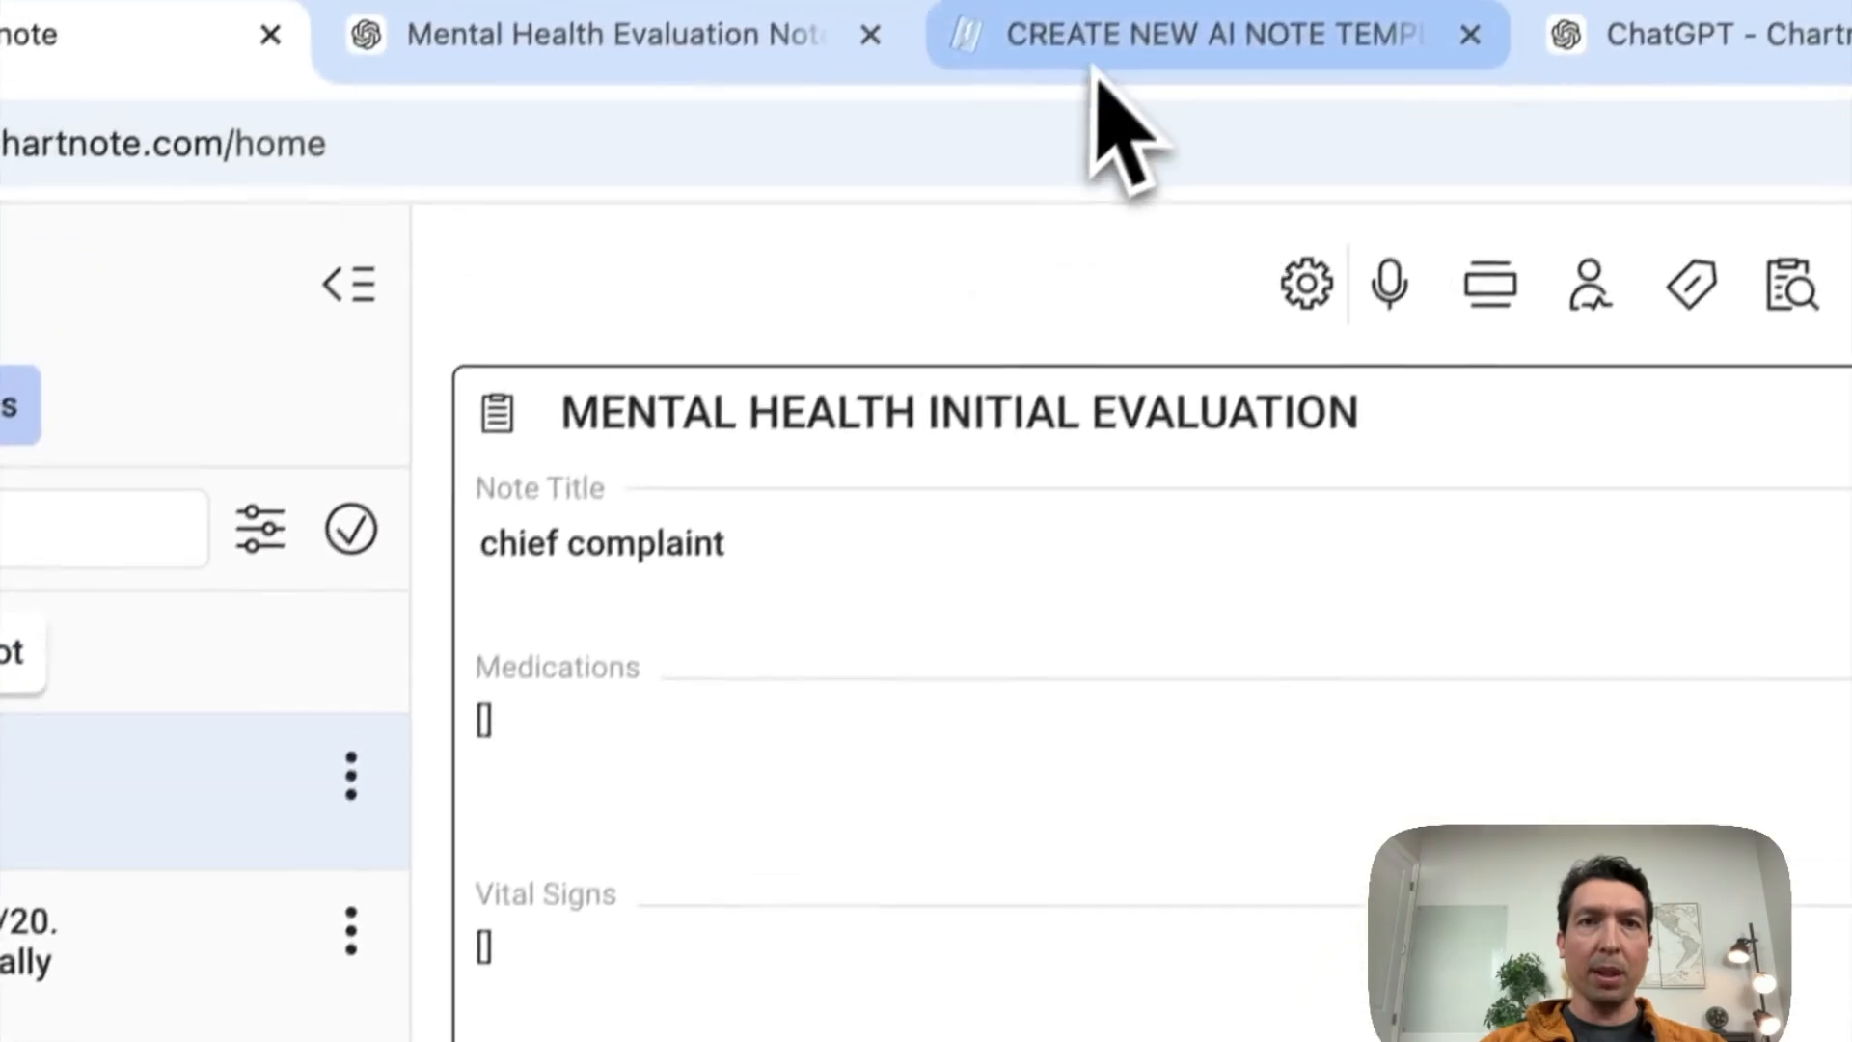
left_click(1093, 53)
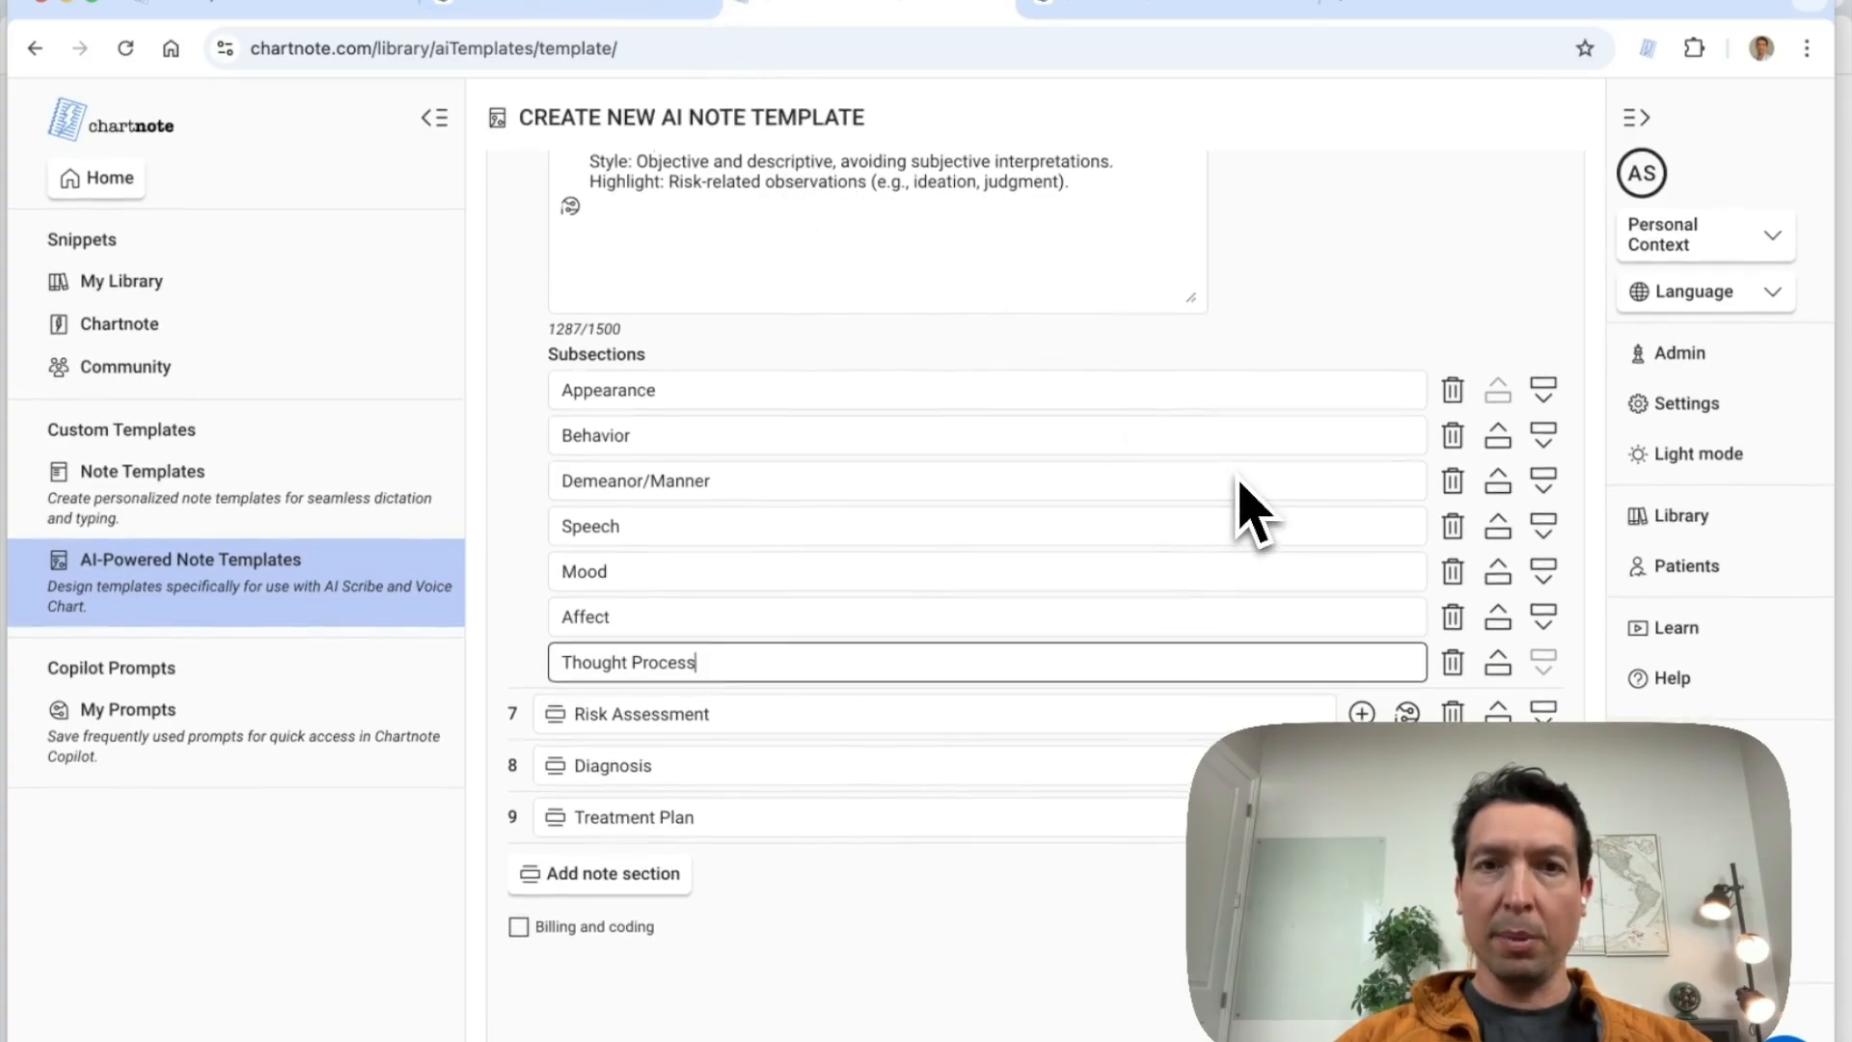
scroll(1241, 508, "up", 2)
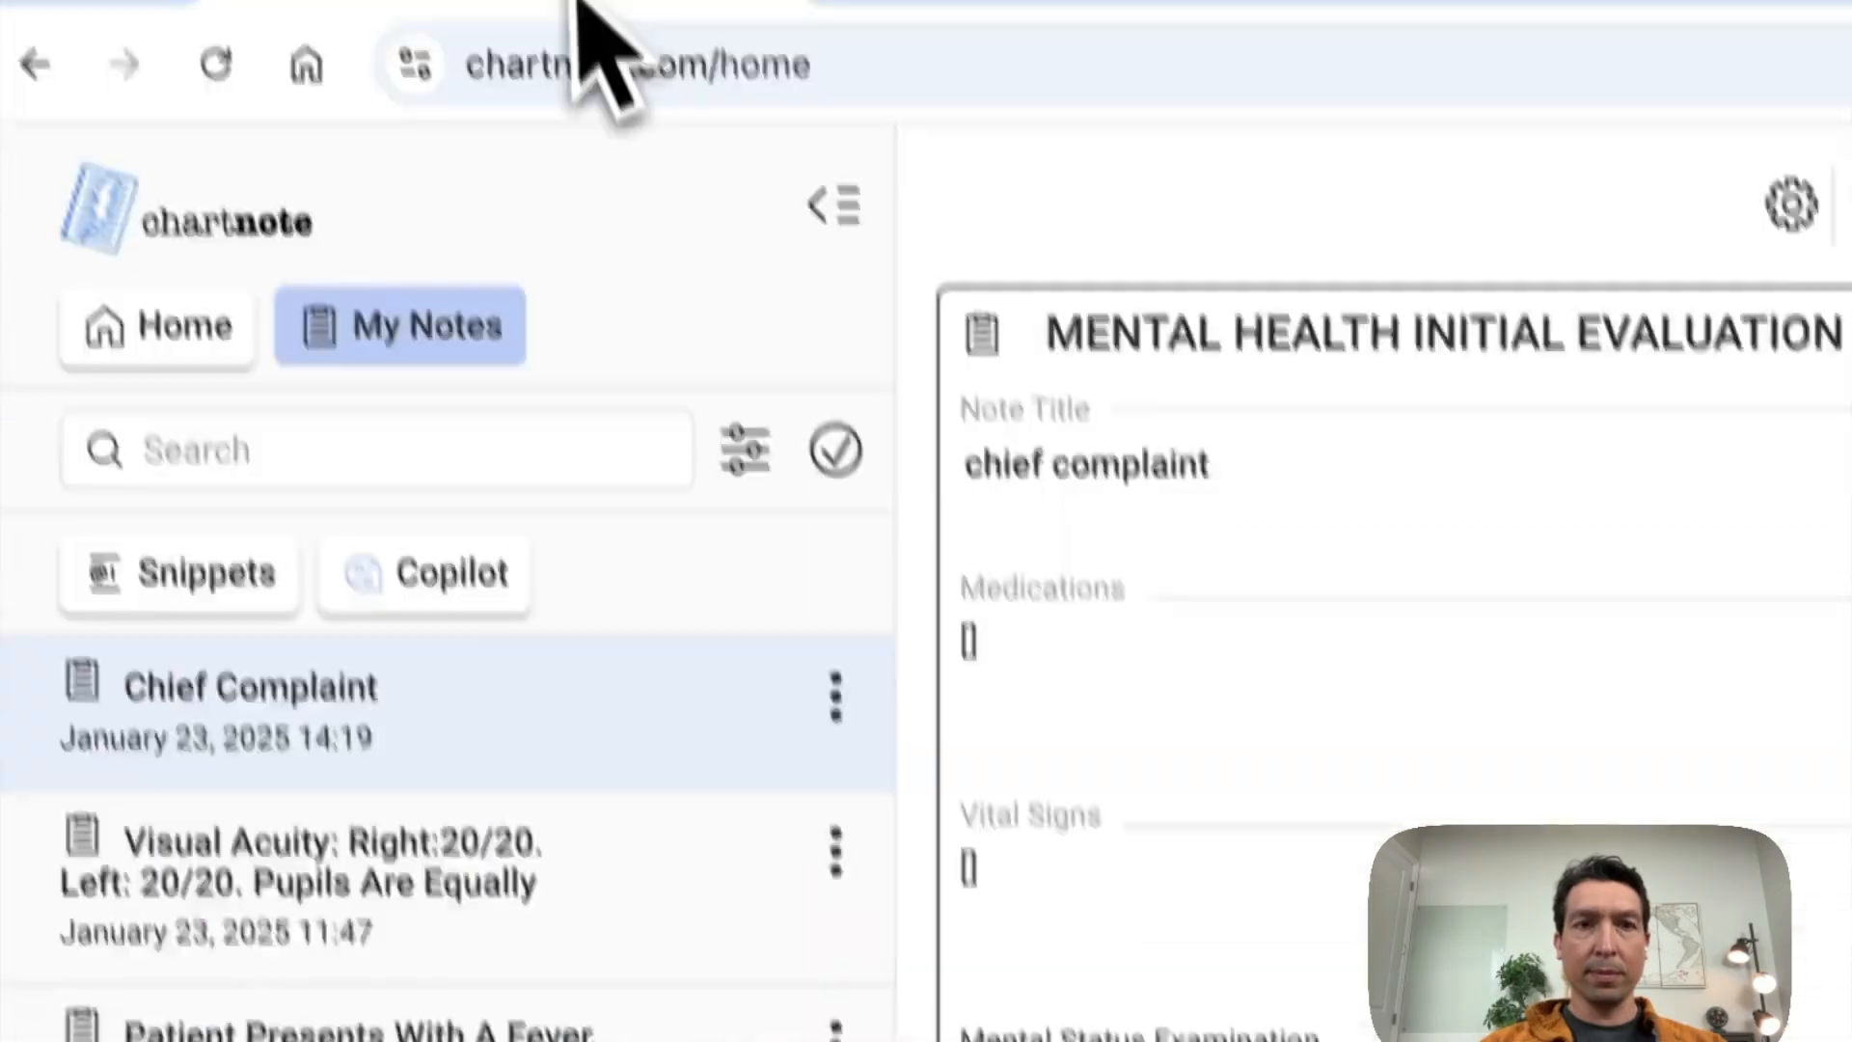
double_click(828, 917)
double_click(940, 957)
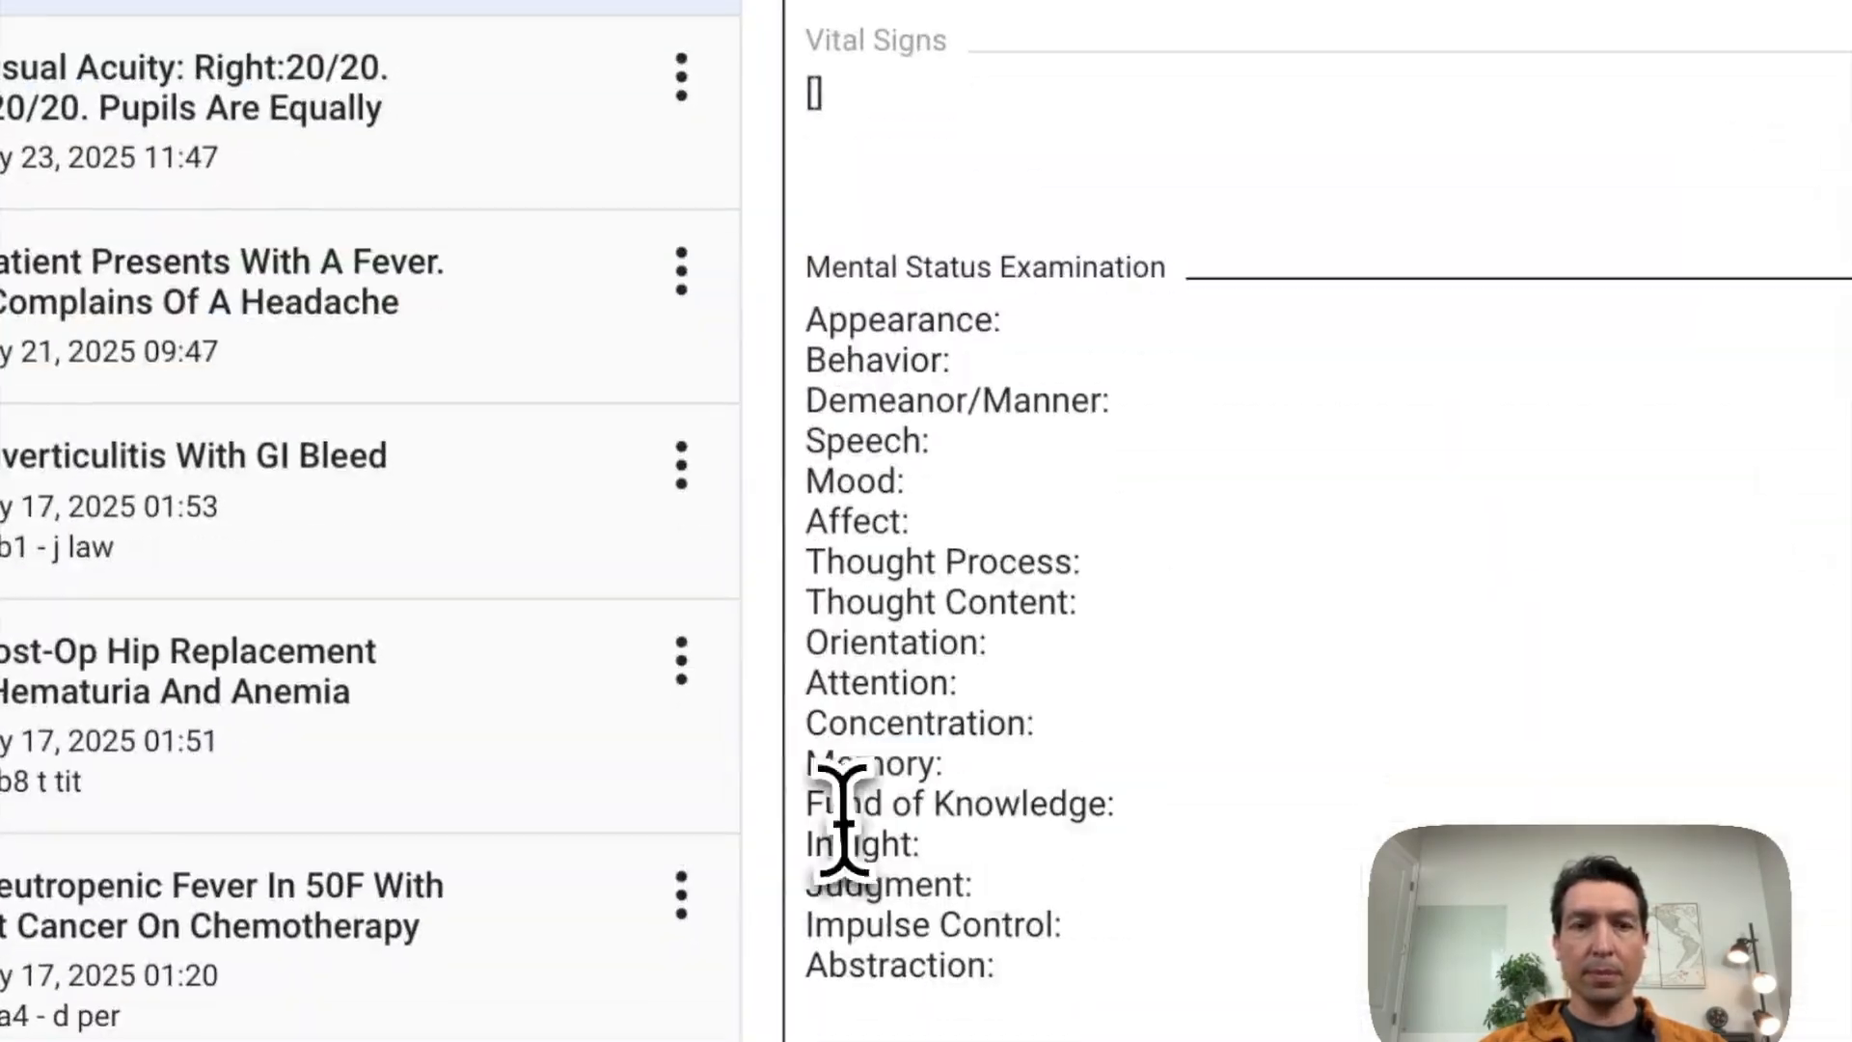
triple_click(844, 809)
double_click(950, 849)
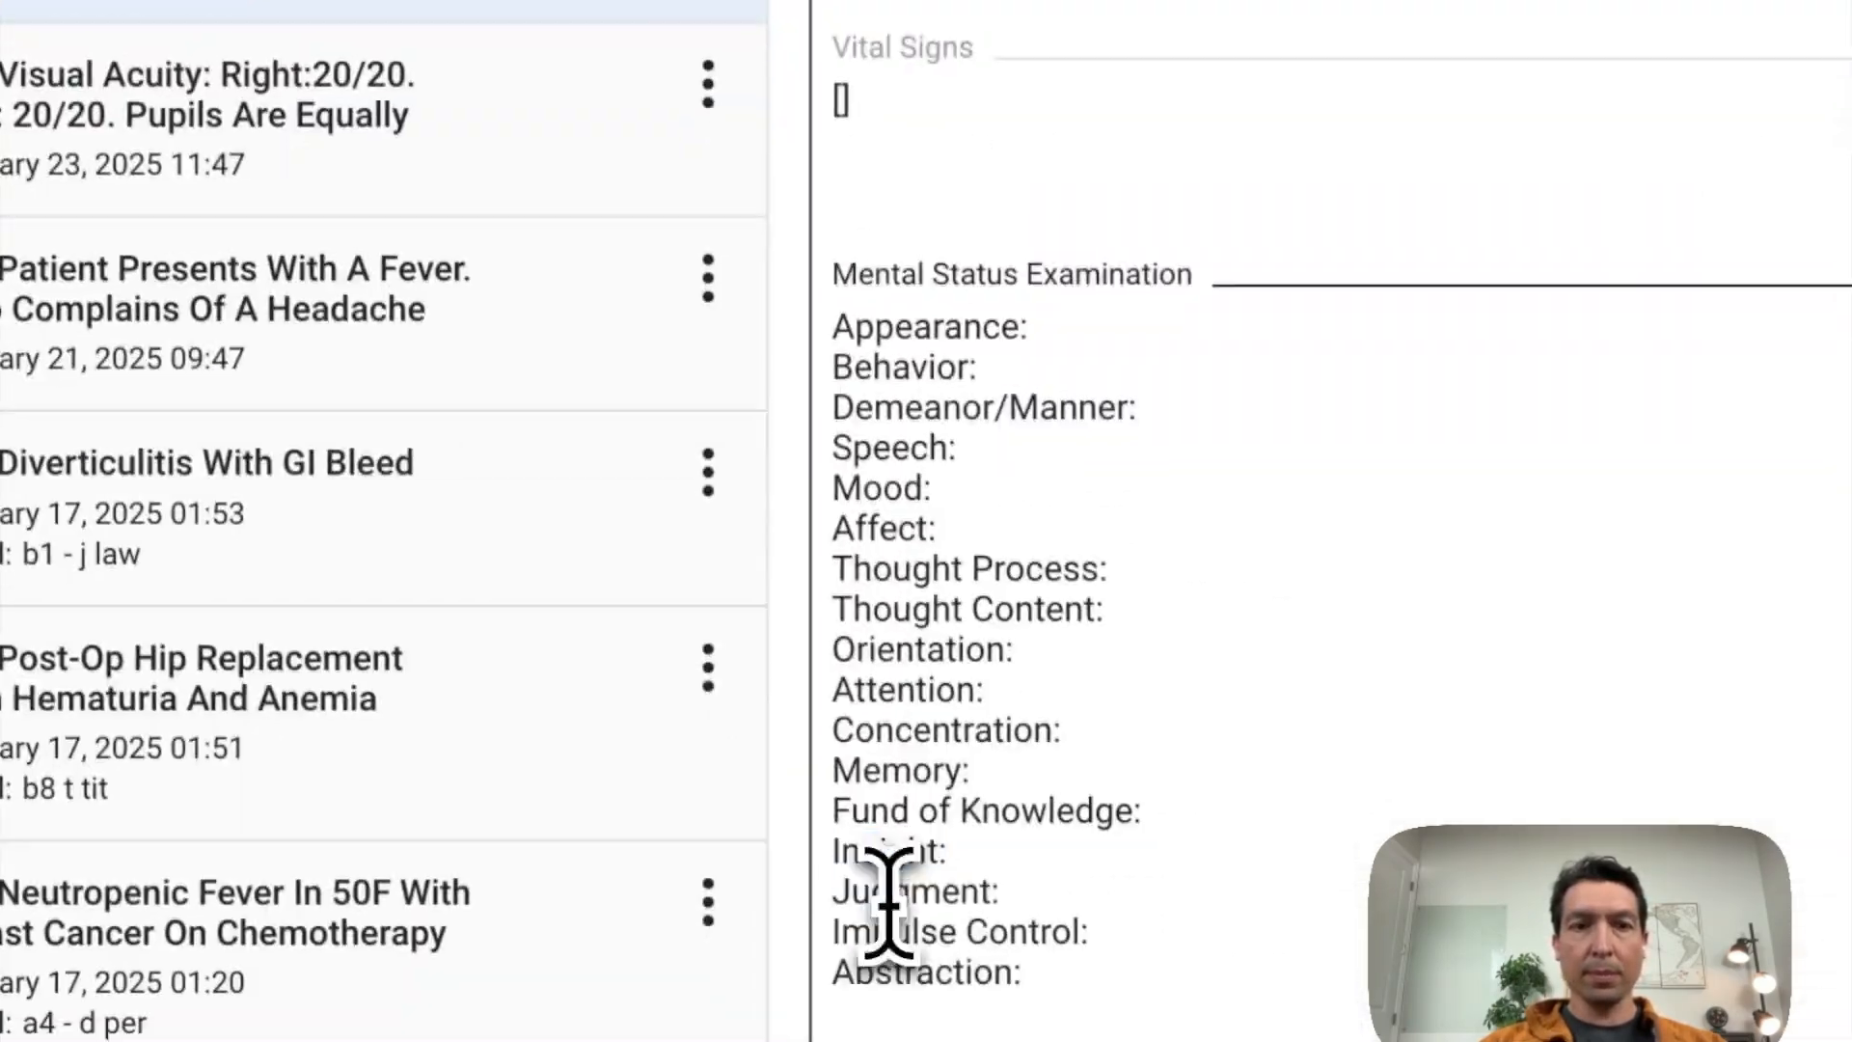
double_click(970, 929)
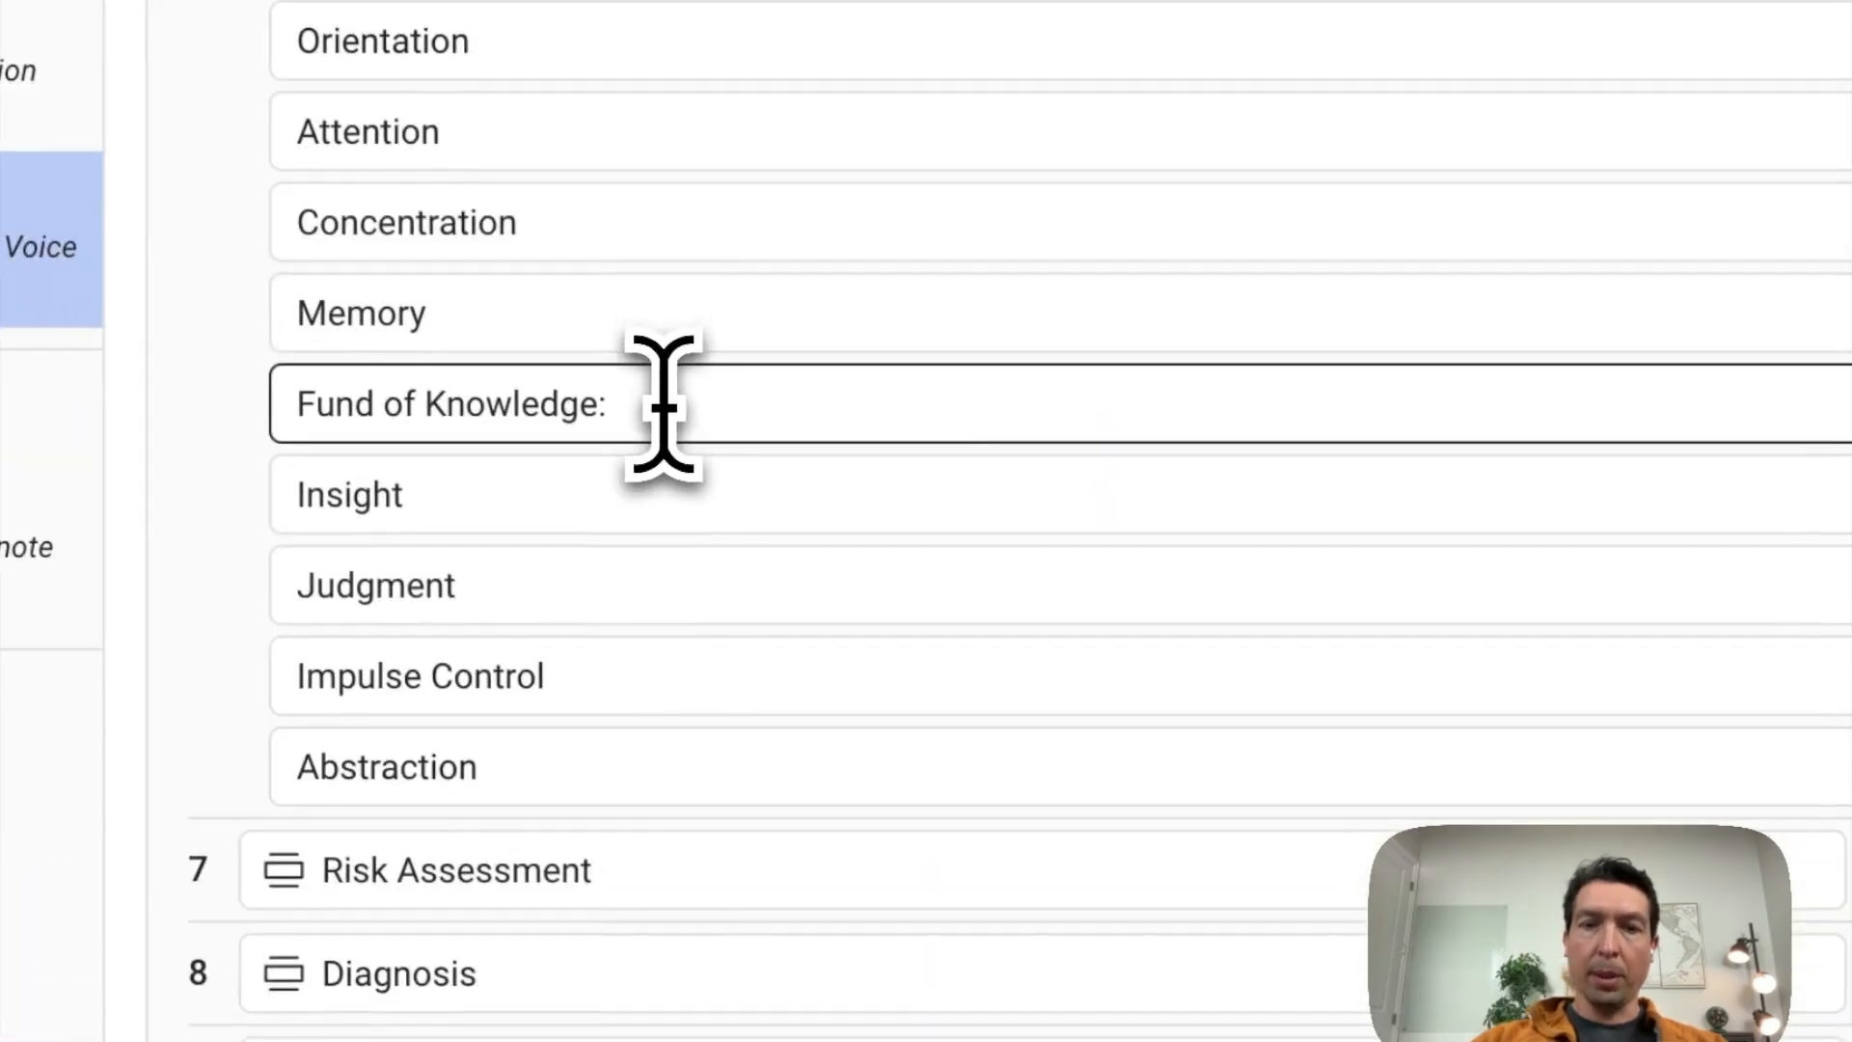
- Give the Risk Assessment section custom instructions, using the Doc Wizard's three lines on suicide and homicide risk, assessment style and protective factors
scroll(664, 395, "down", 4)
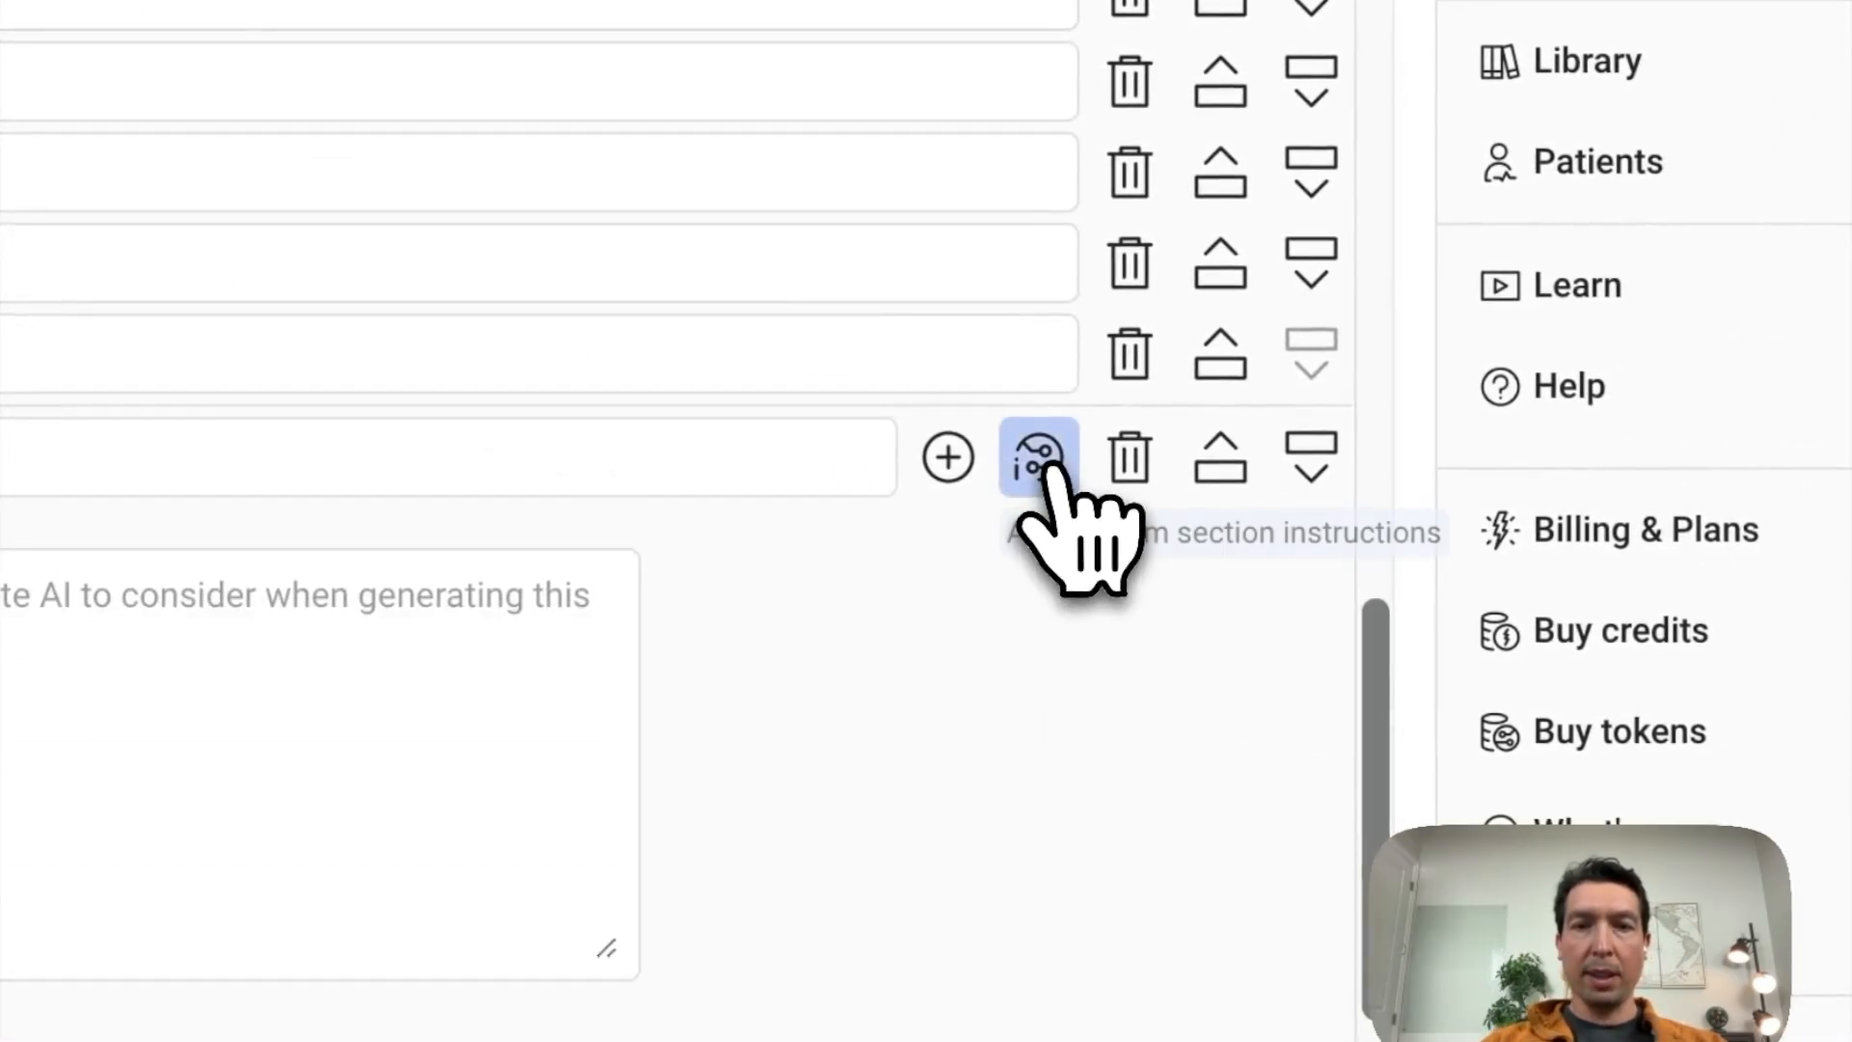
left_click(1199, 87)
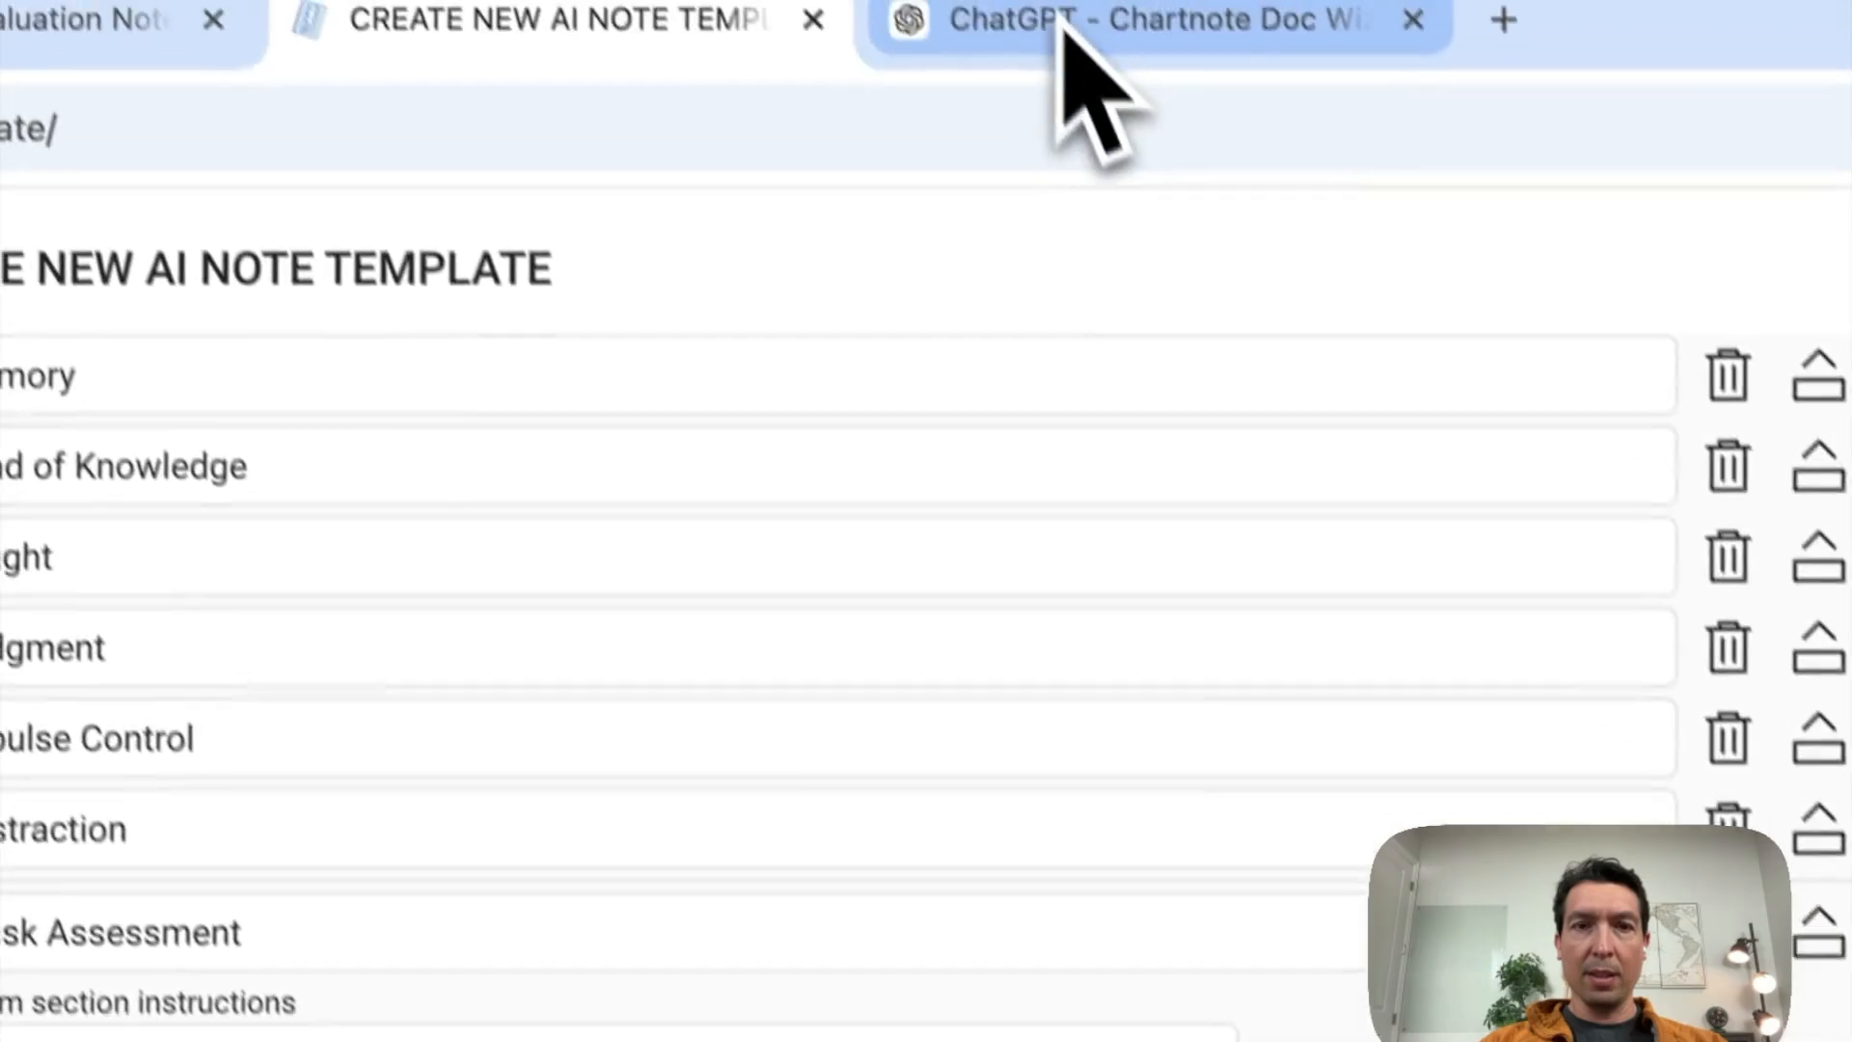
- Copy the Diagnosis guidance from the Chartnote Doc Wizard conversation into the Diagnosis section's custom instructions
left_click(1071, 78)
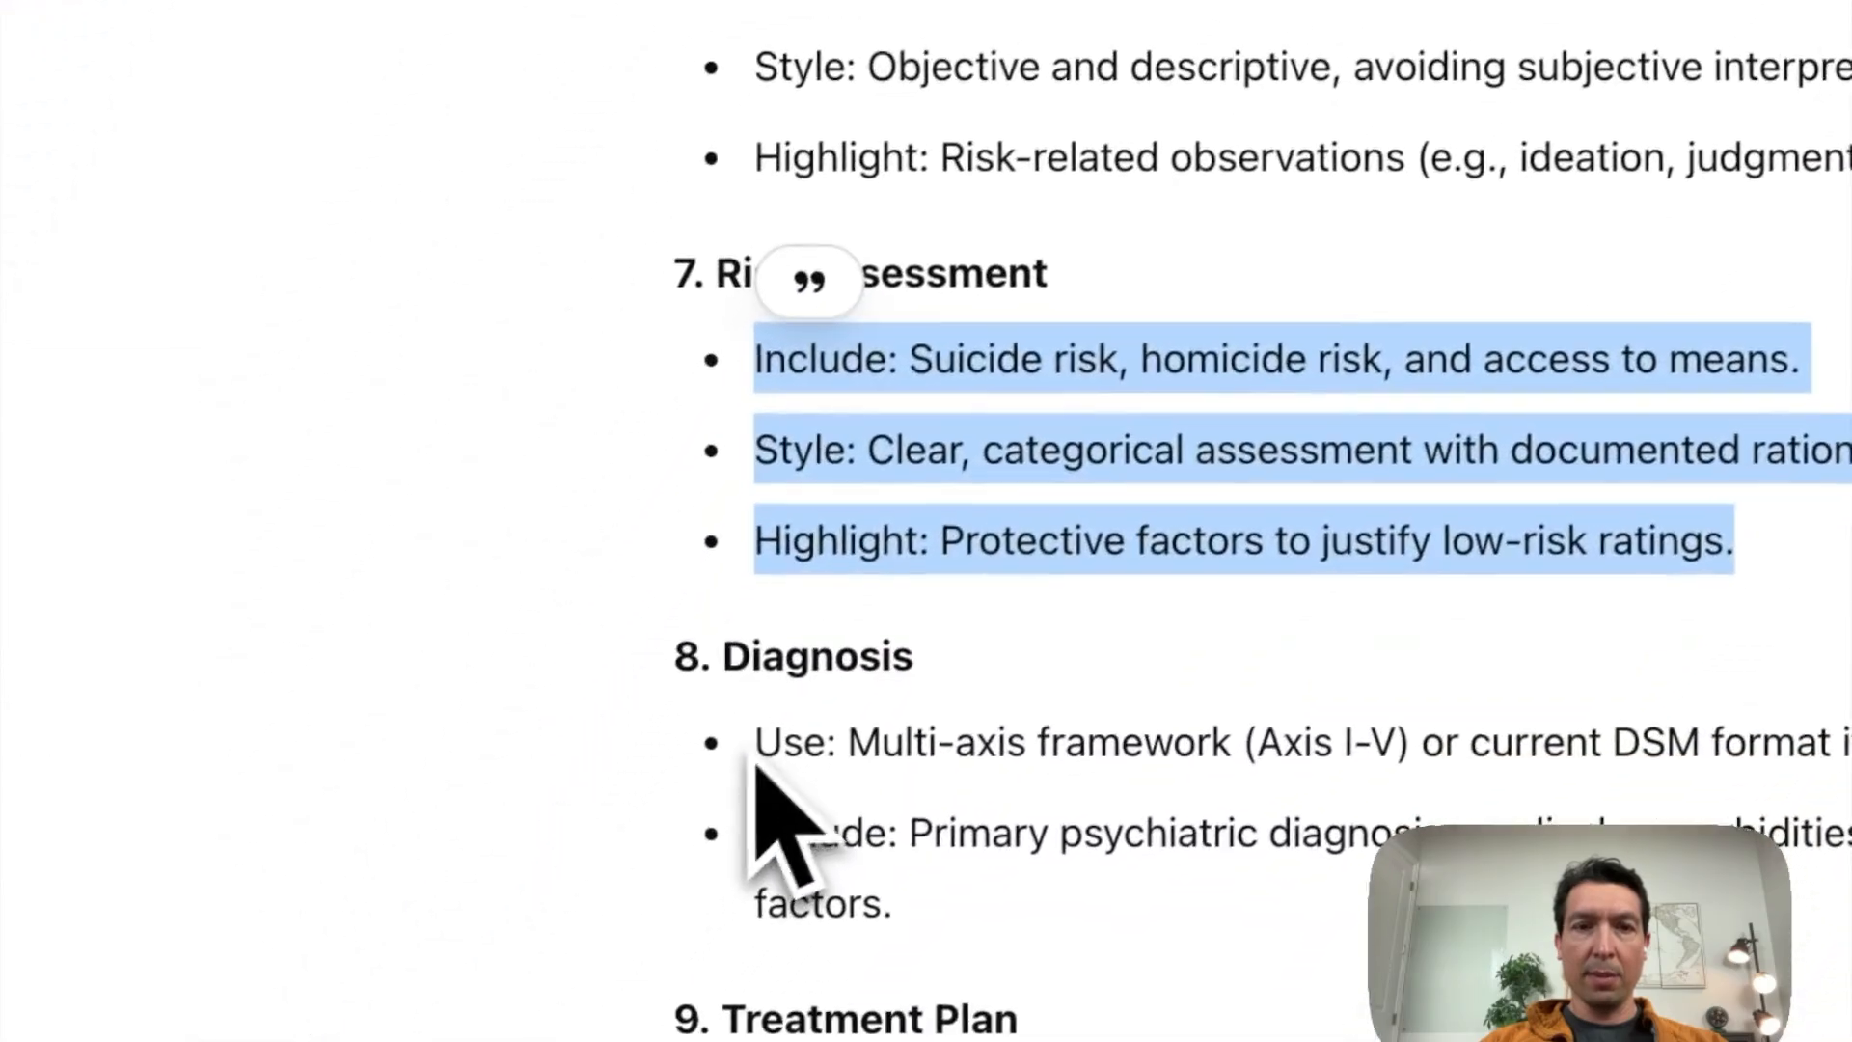
left_click_drag(645, 919, 974, 1009)
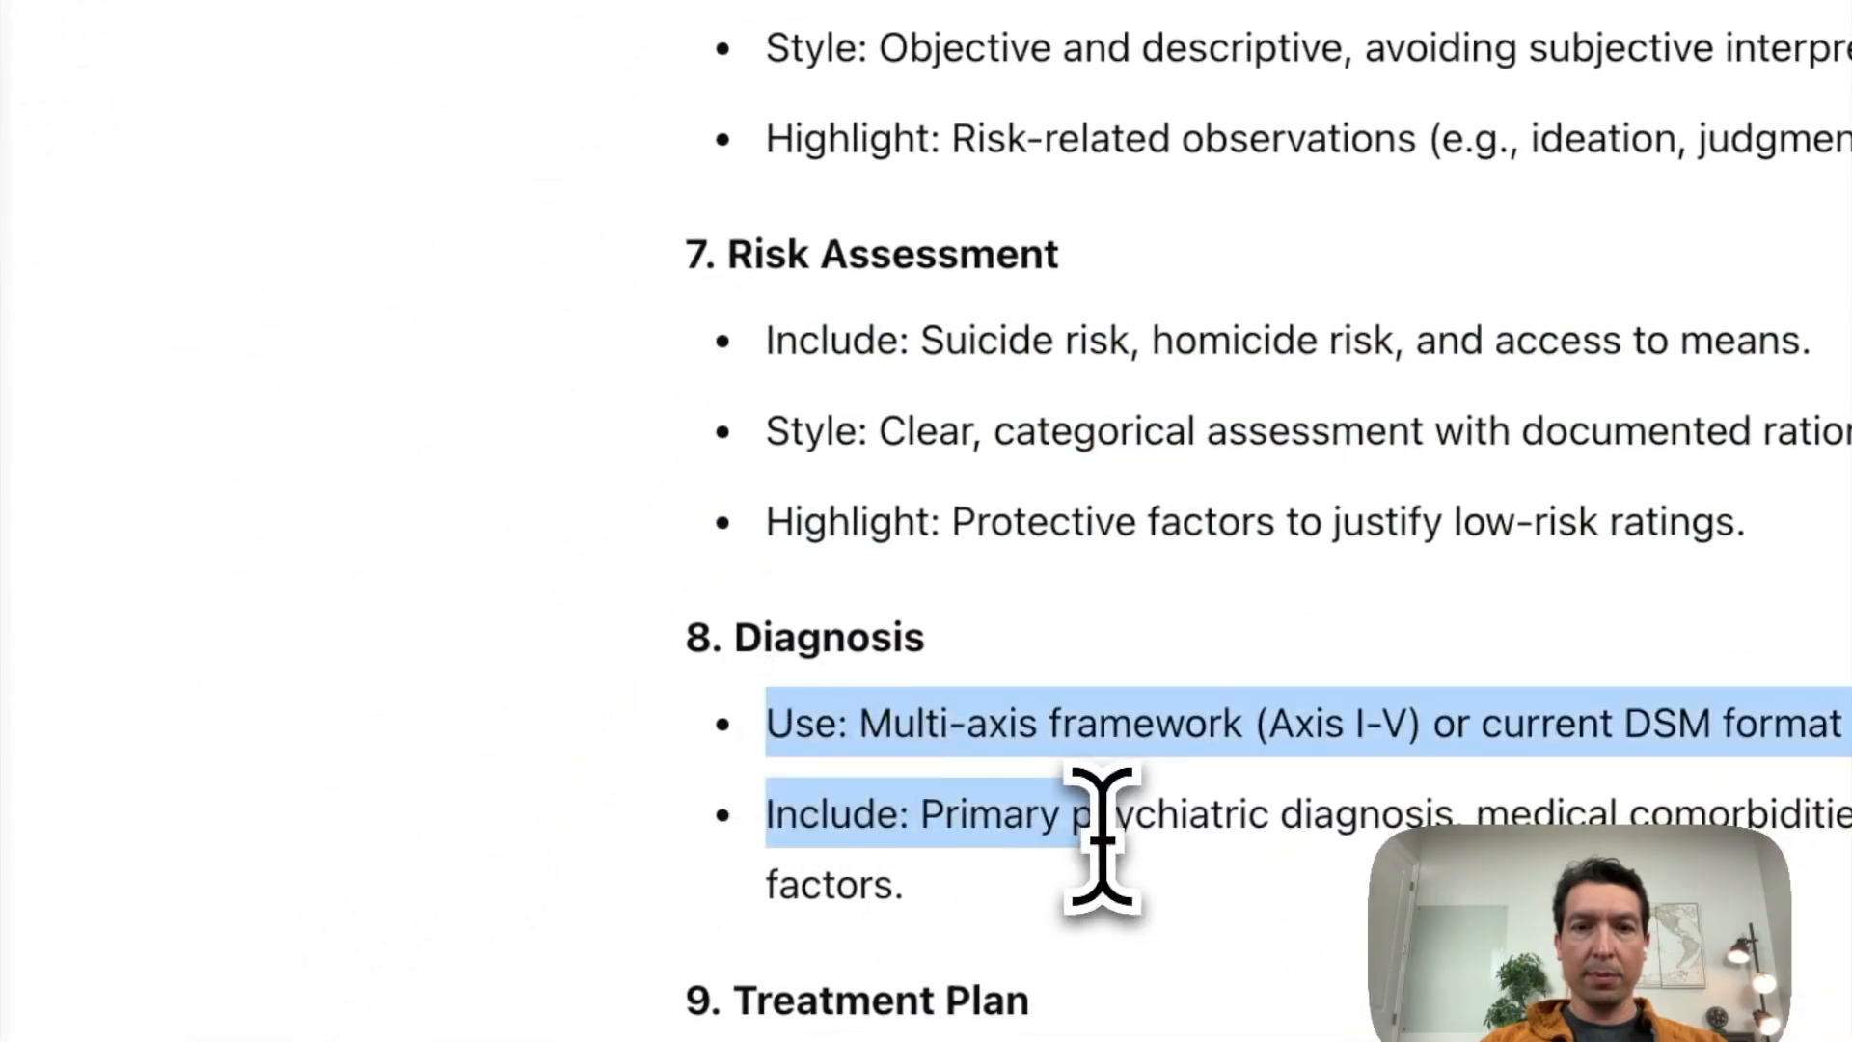
left_click_drag(1099, 840, 1148, 972)
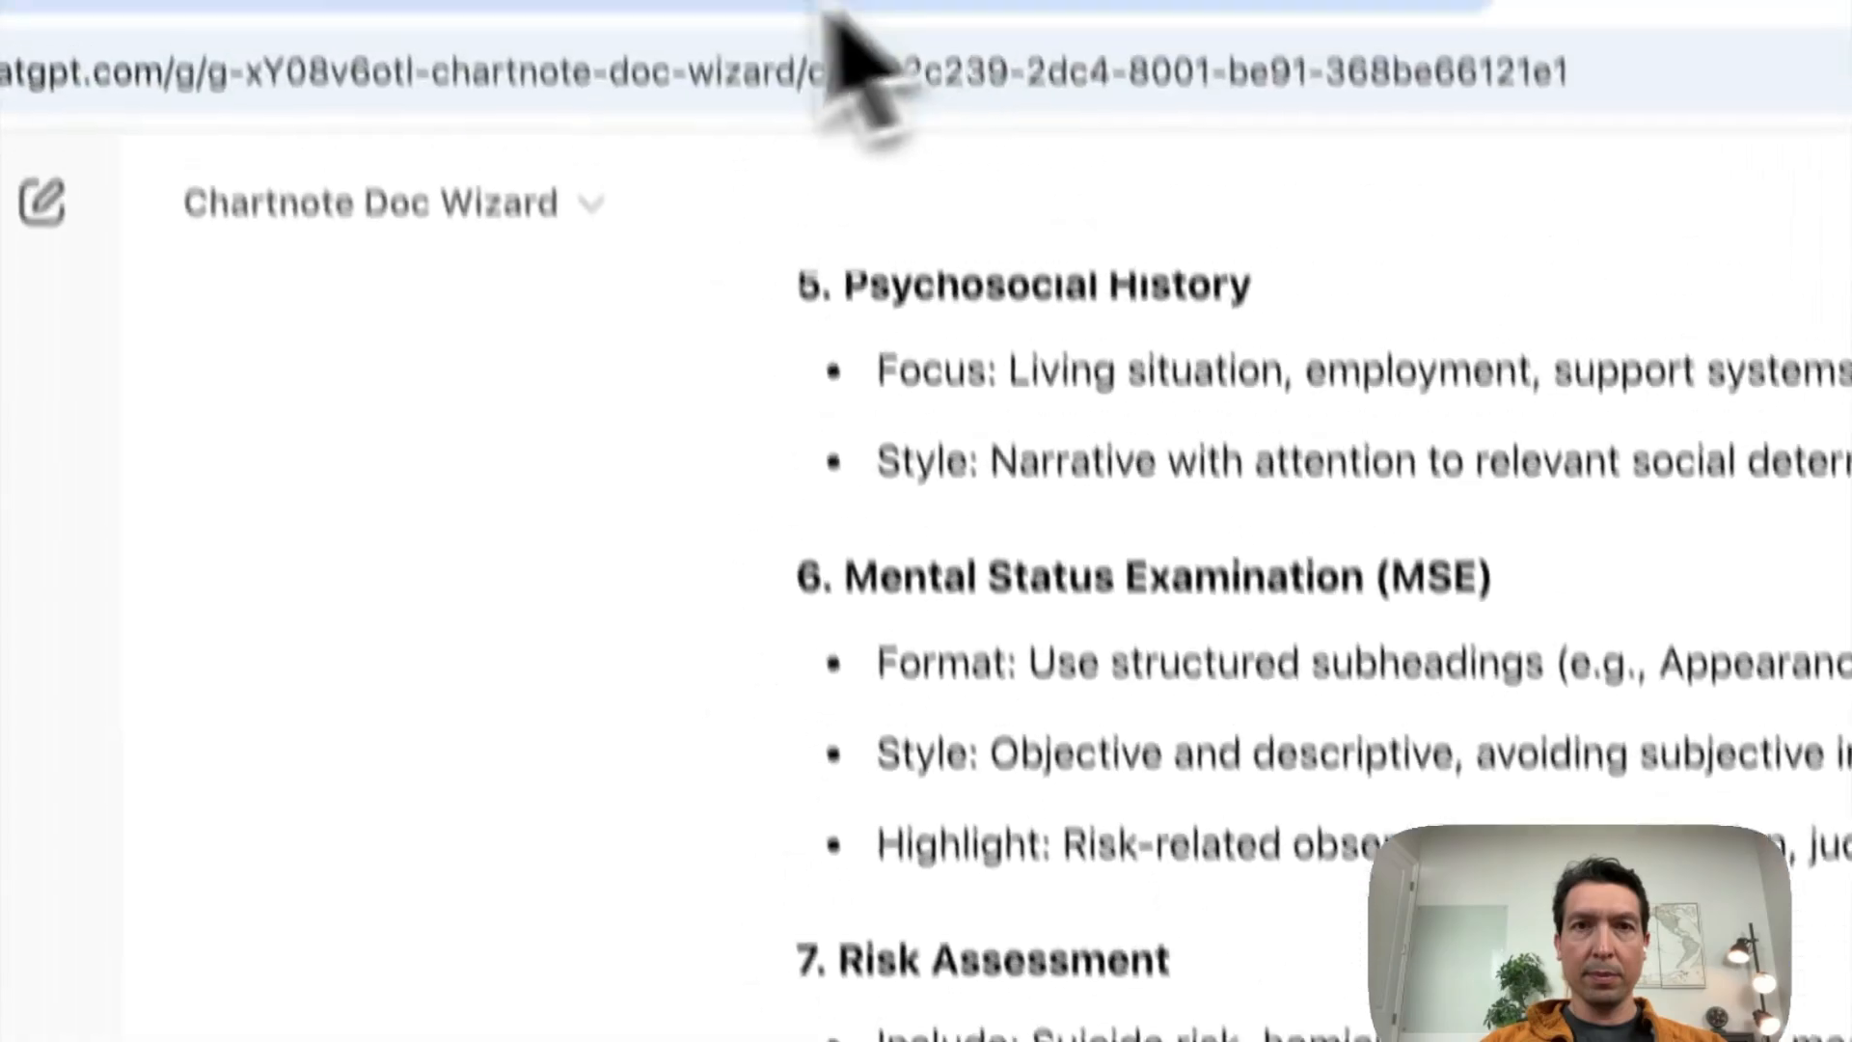
left_click(675, 92)
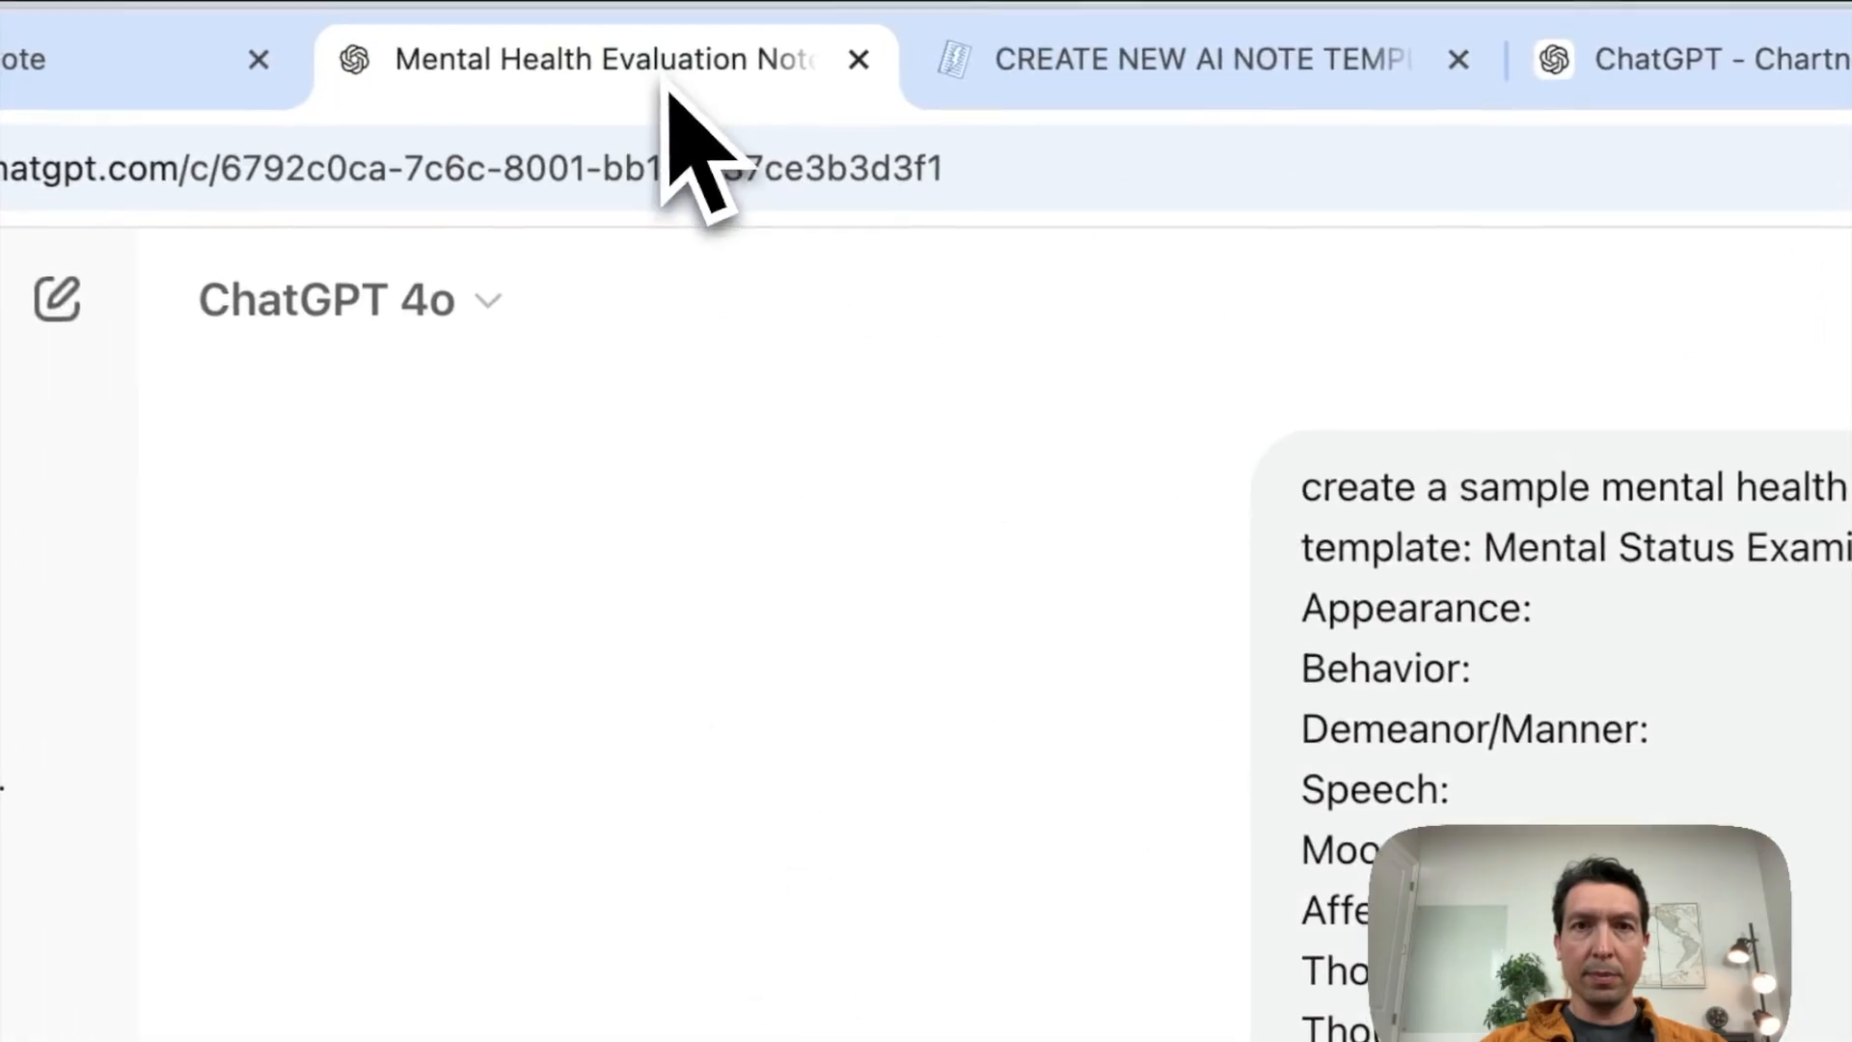
left_click(1119, 60)
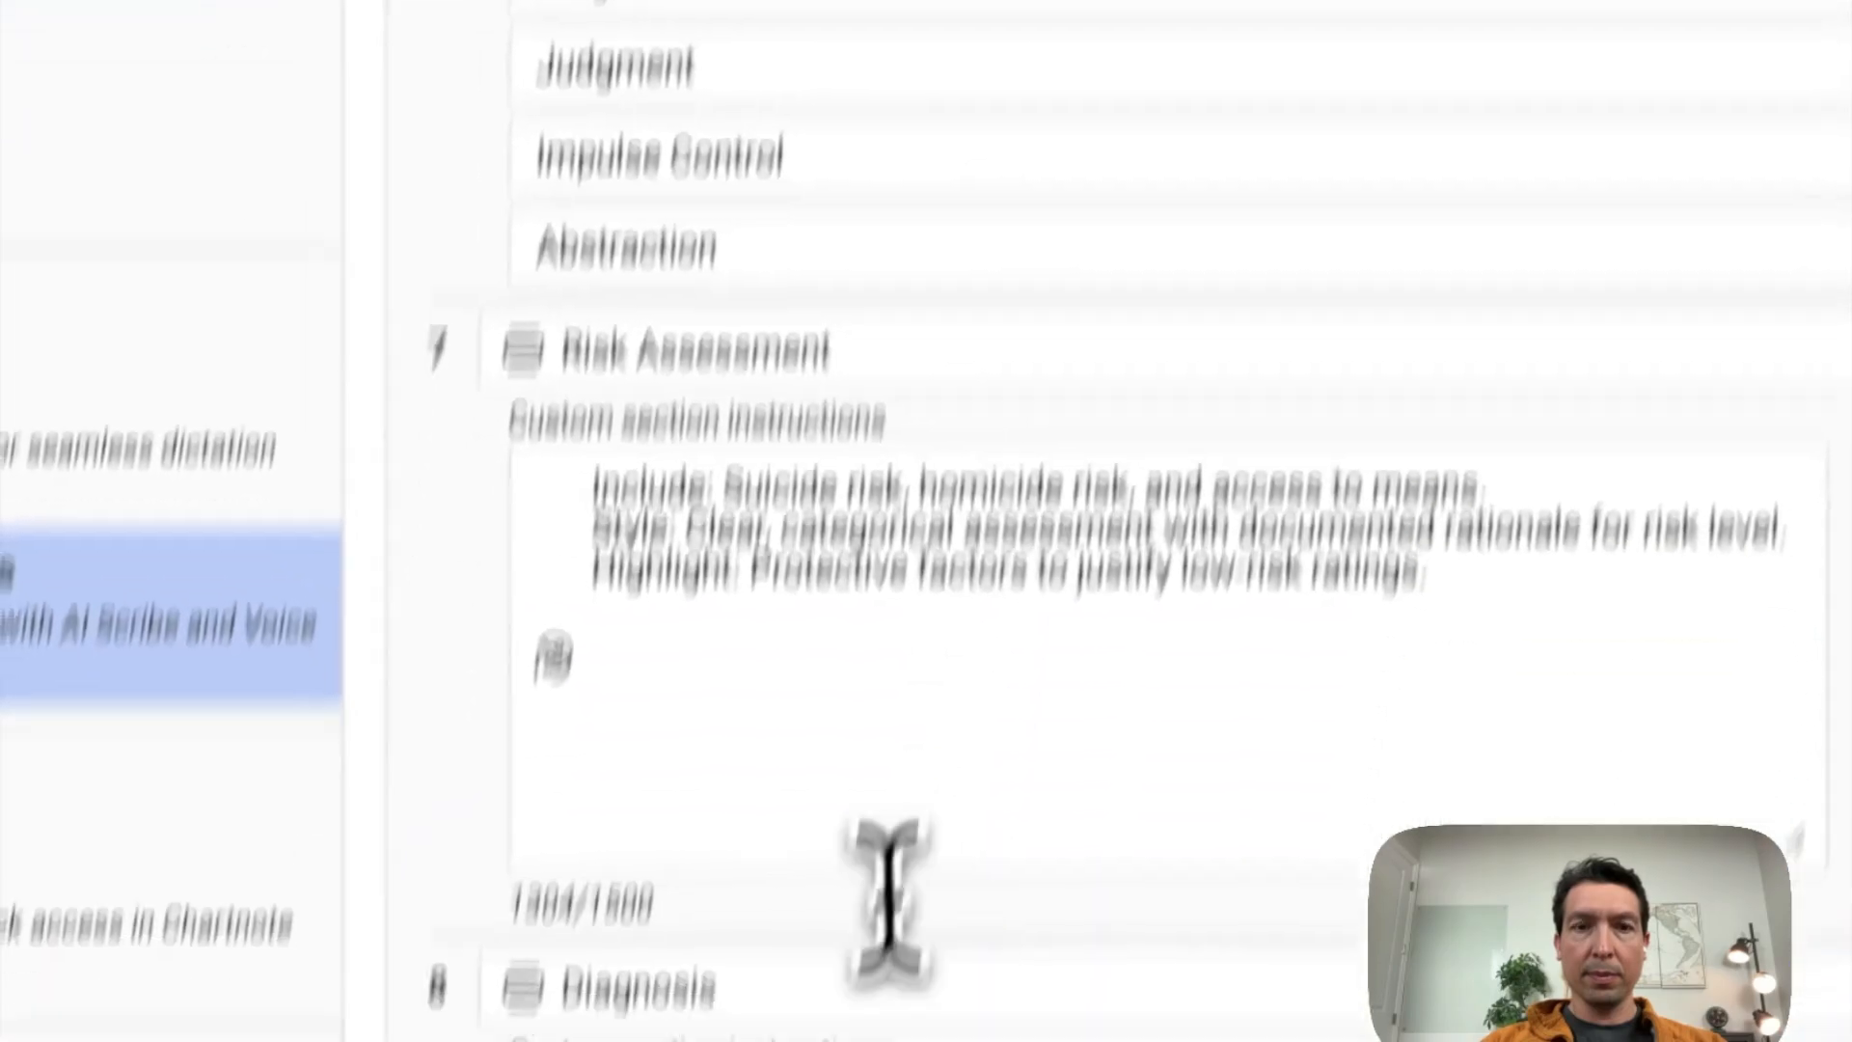
left_click(777, 922)
type("Use: Multi-axis framework (Axis I-V) or current DSM format if preferred. Include: Primary psychiatric diagnosis, medical comorbidities, and relevant psychosocial factors.")
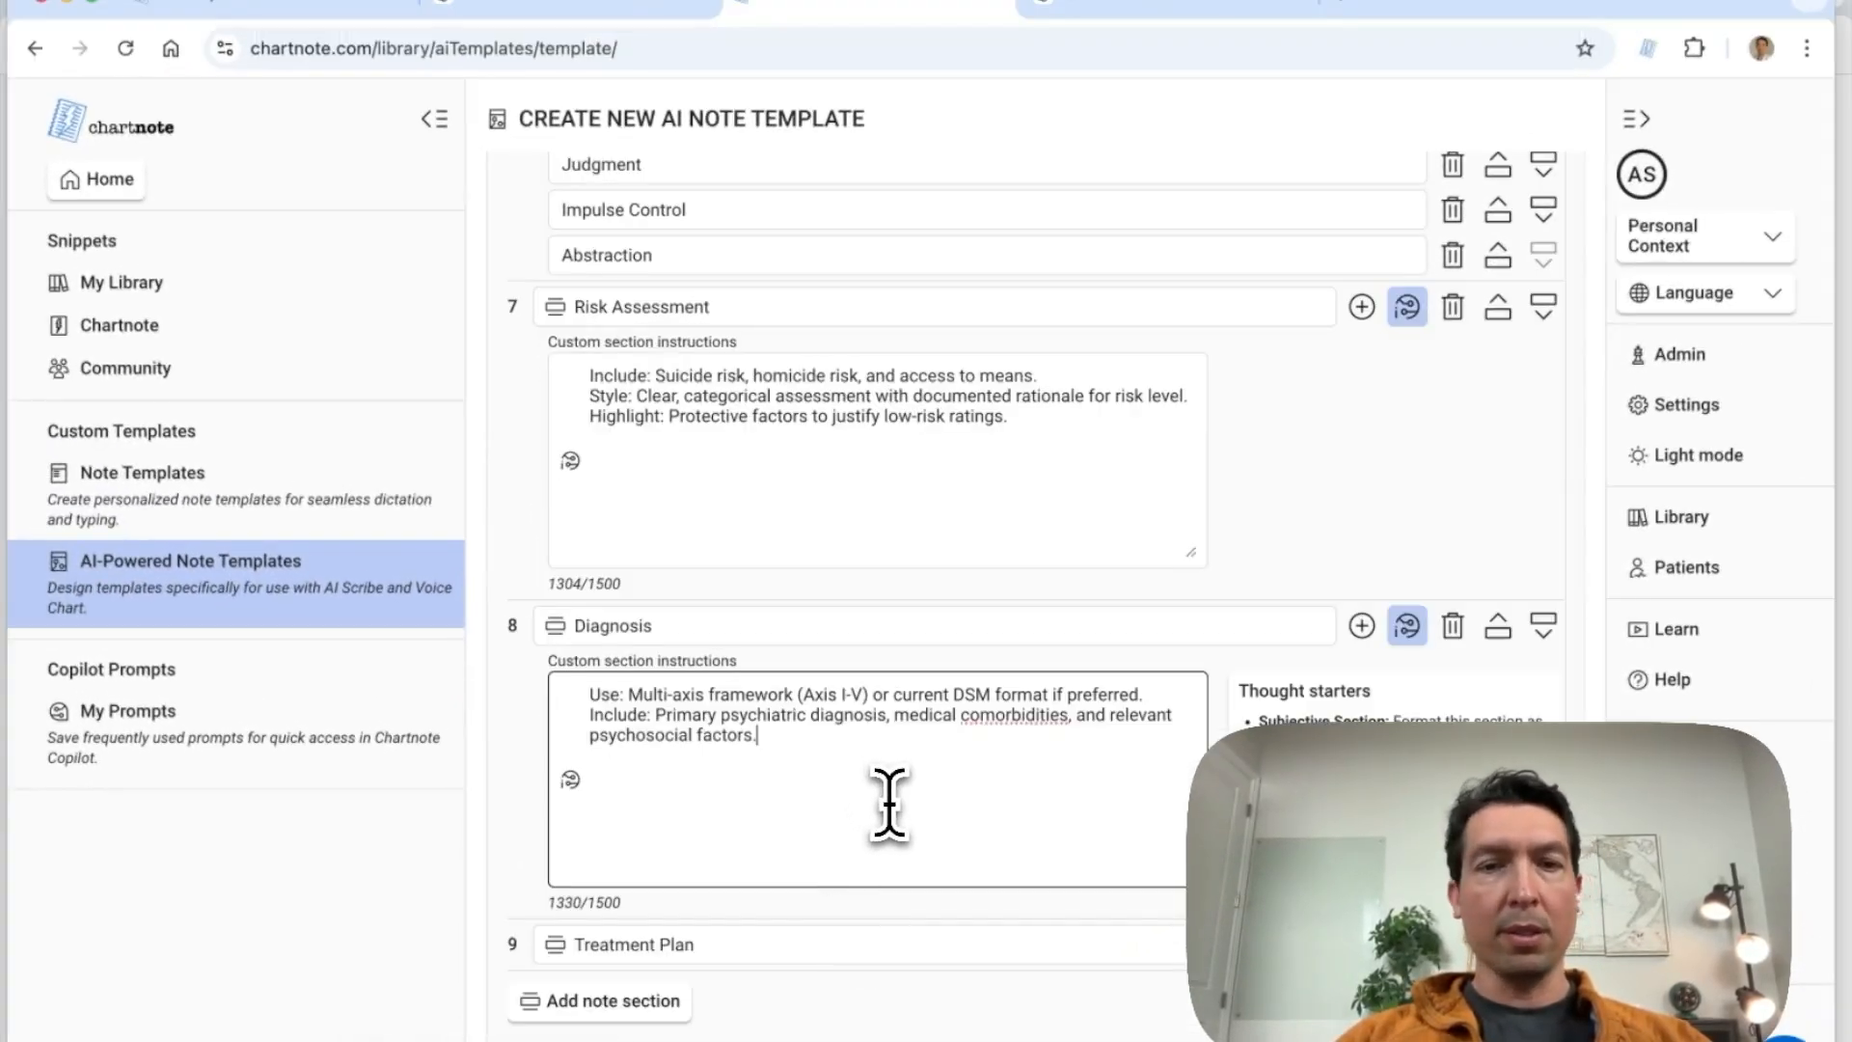
- Copy the Treatment Plan format, include and highlight guidance from the Doc Wizard into the Treatment Plan section's custom instructions
scroll(888, 803, "down", 1)
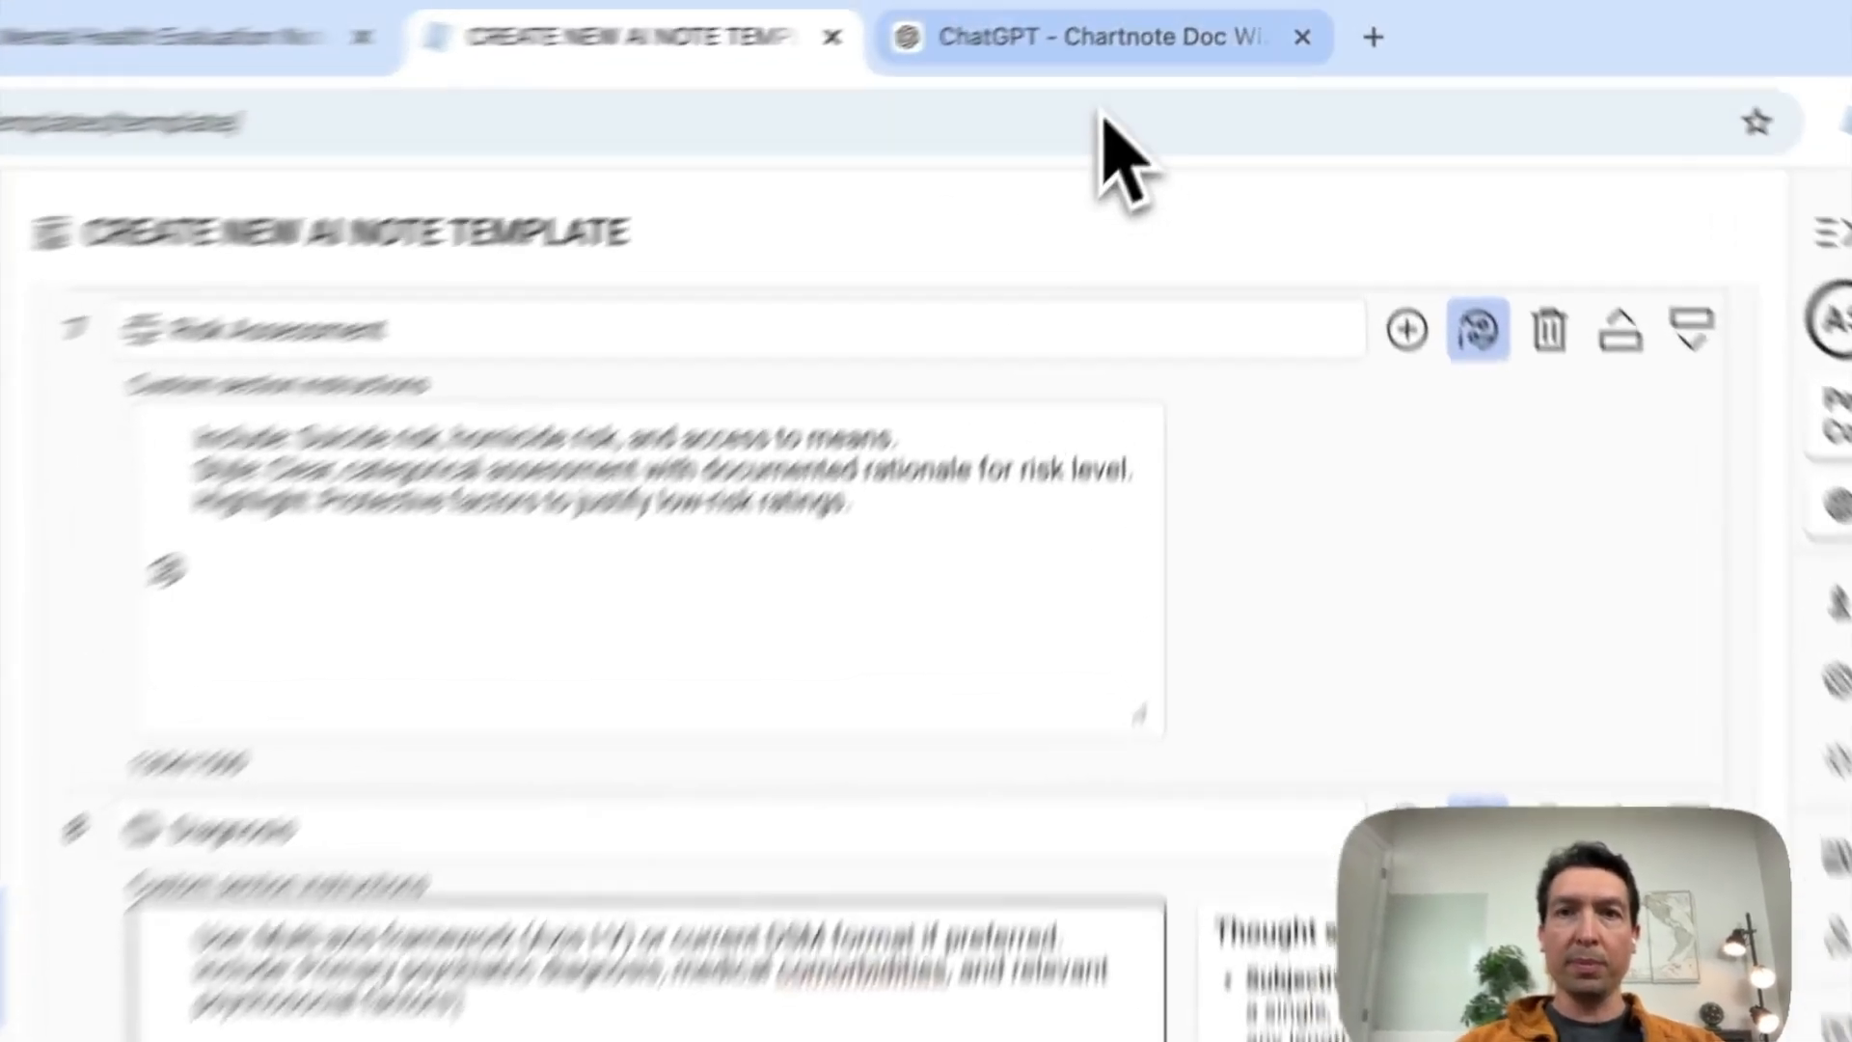
left_click(1157, 6)
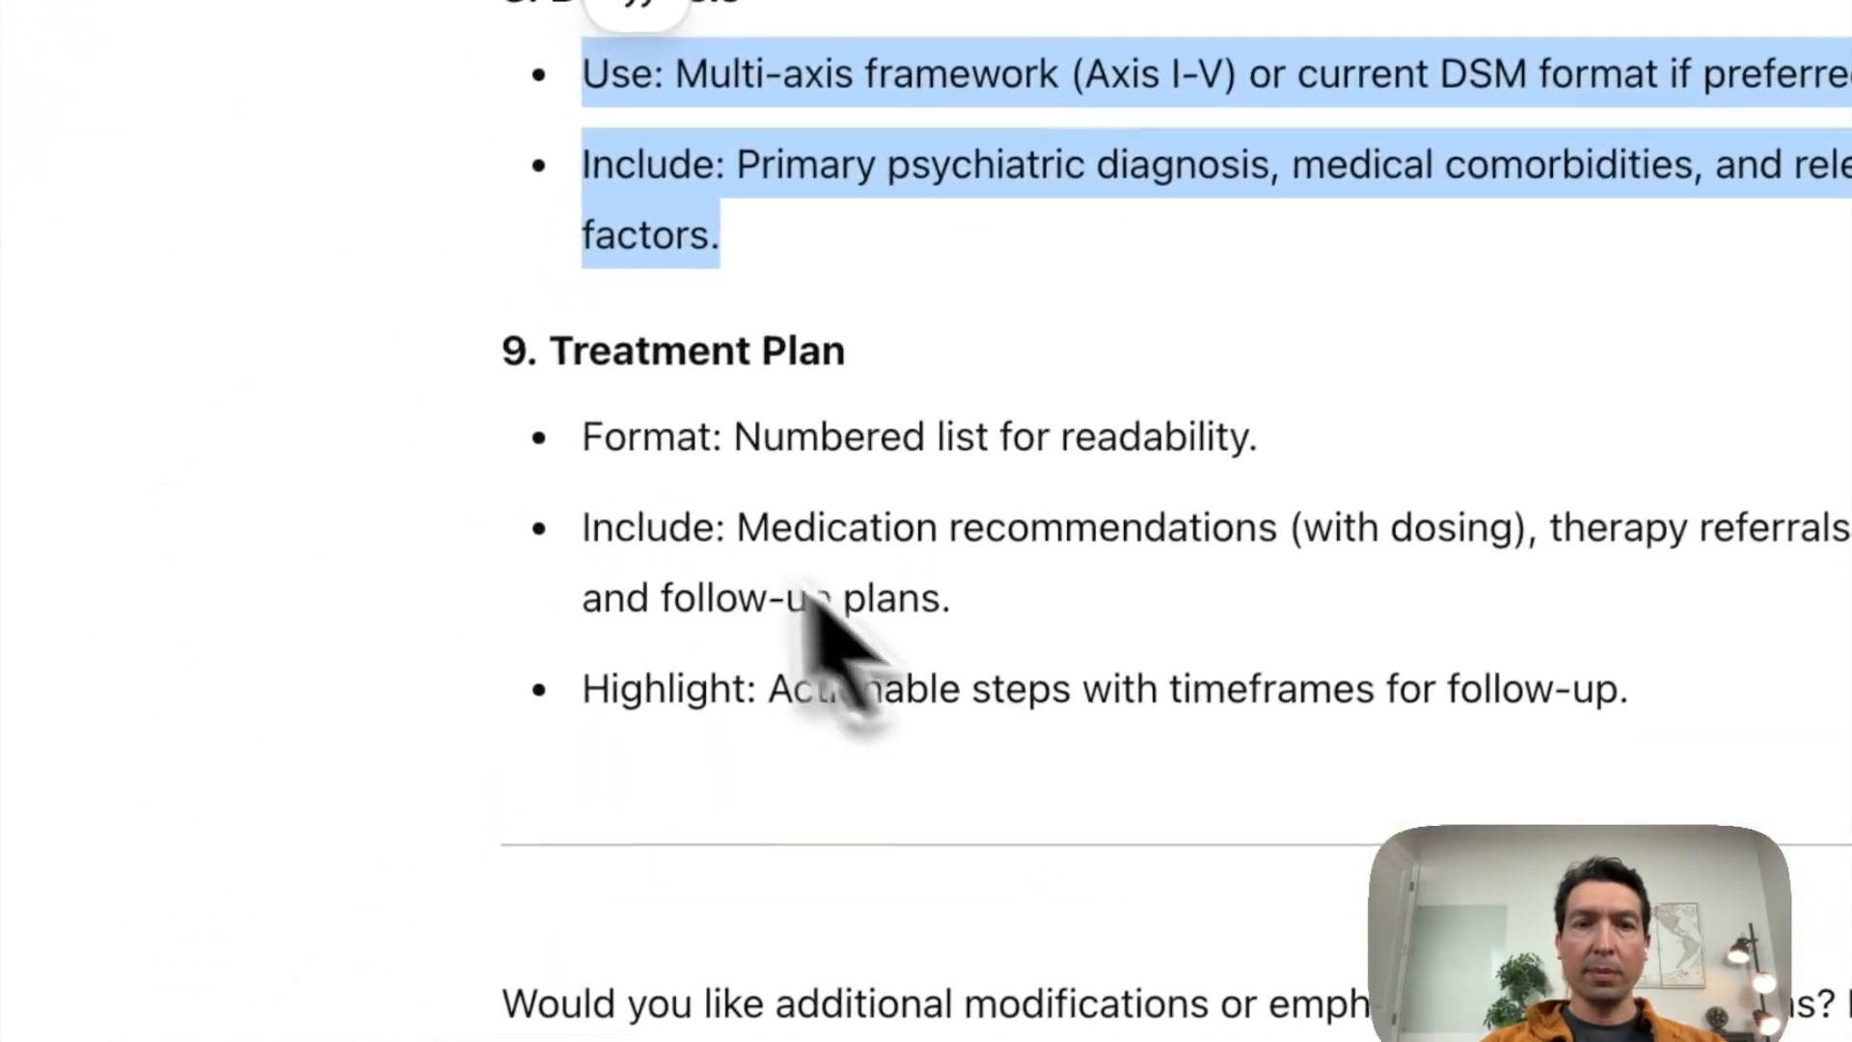
left_click_drag(583, 437, 966, 654)
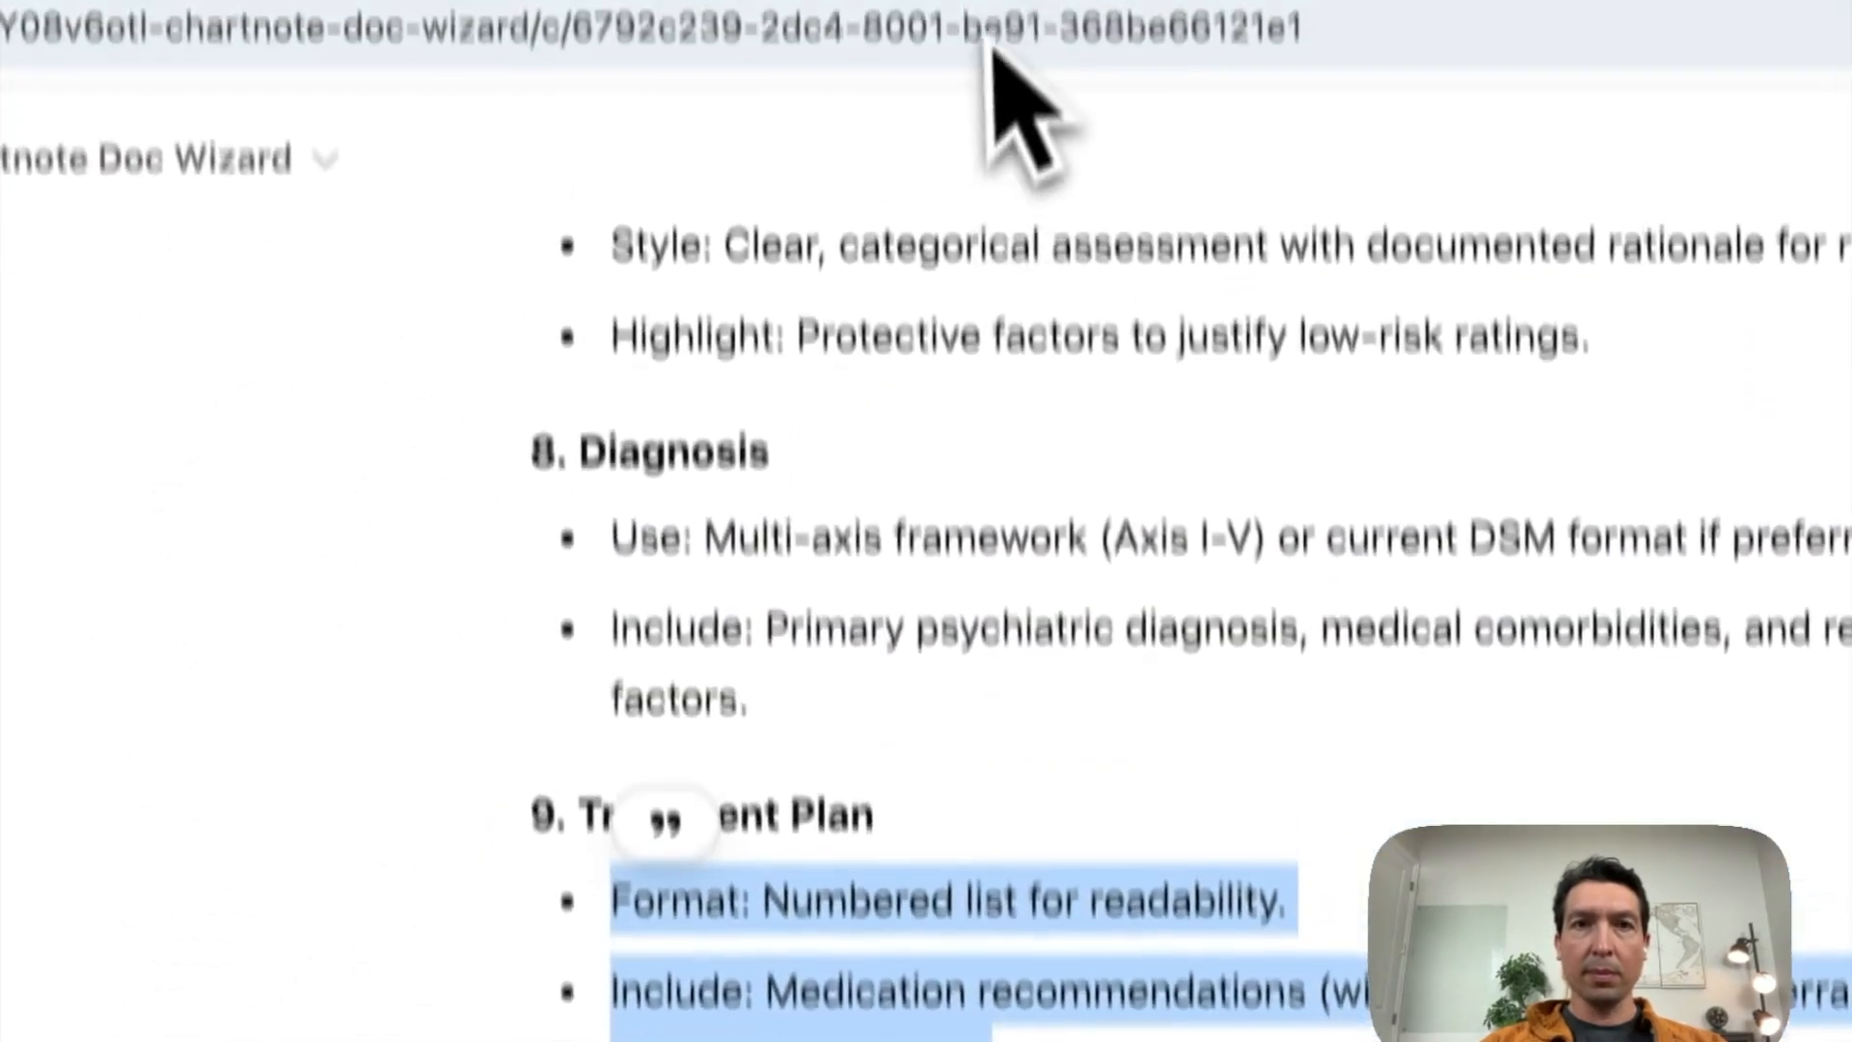
left_click(983, 39)
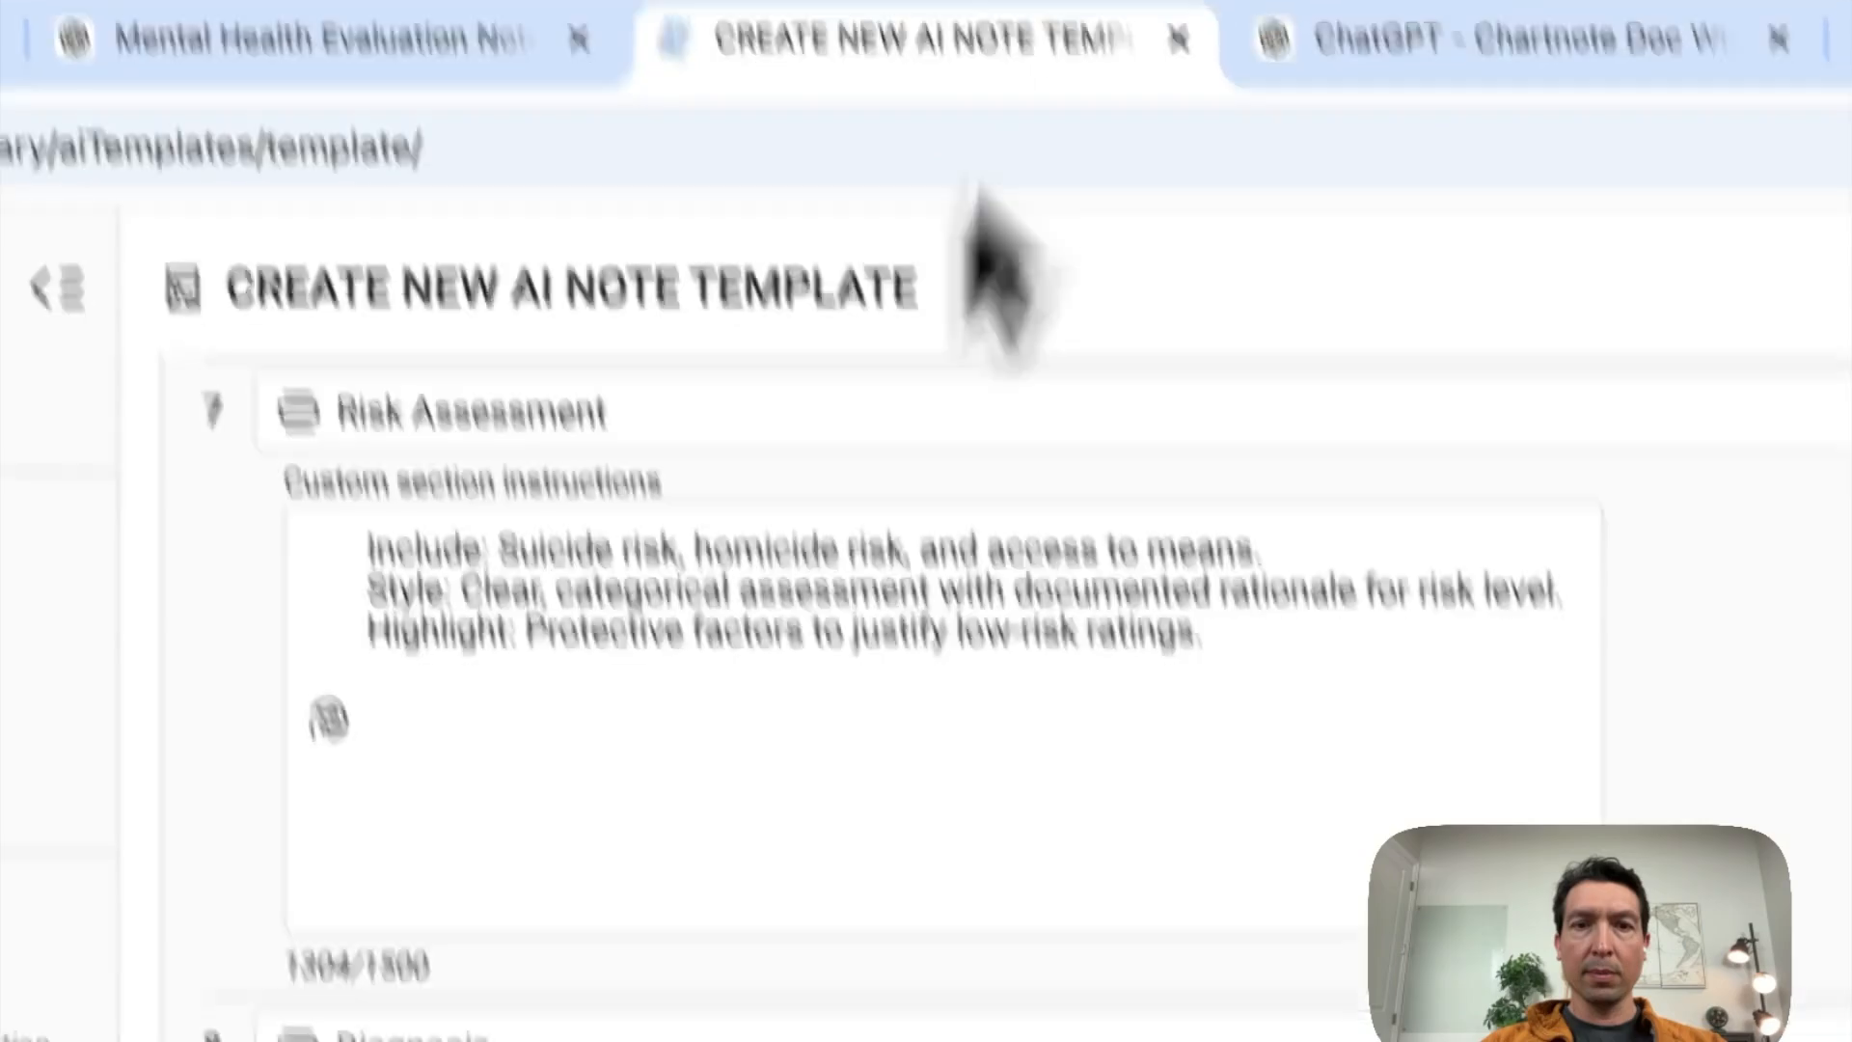
left_click(1607, 701)
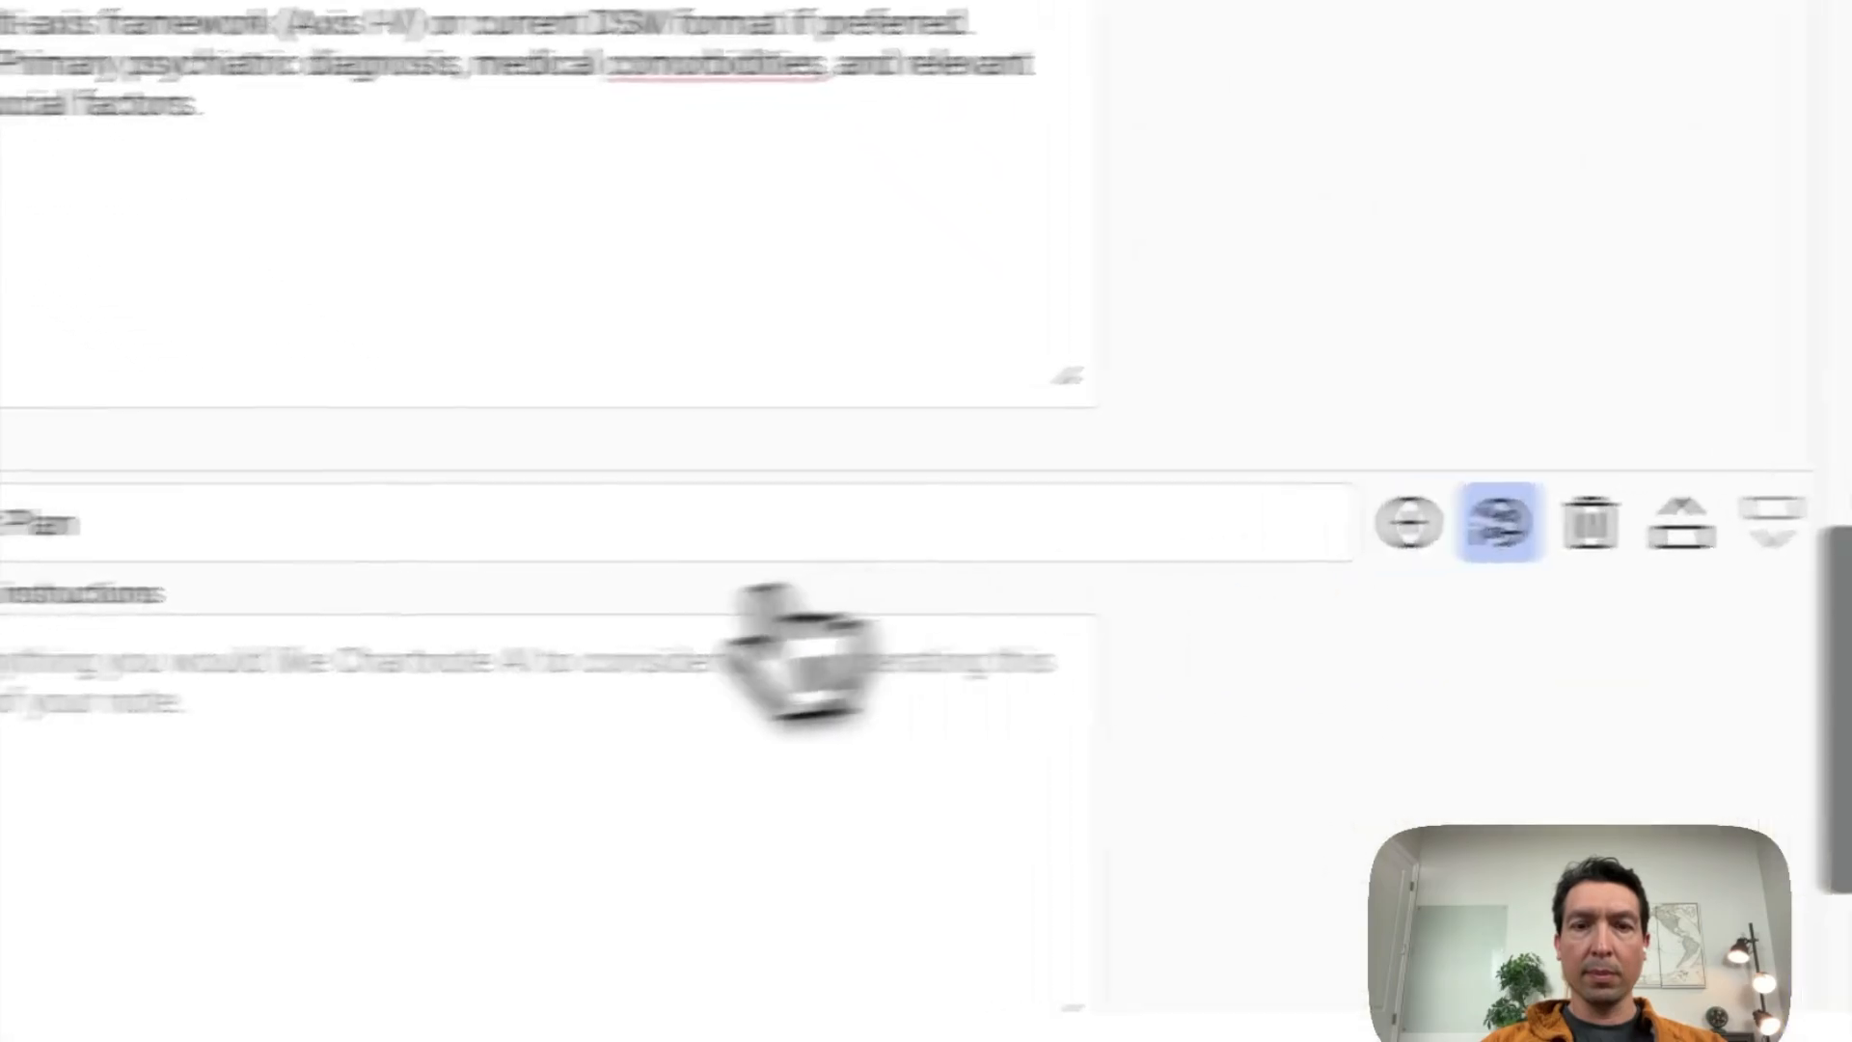
type("Format: Numbered list for readability. Include: Medication recommendations (with dosing), therapy referrals, lifestyle interventions, and follow-up plans. Highlight: Actionable steps with timeframes for follow-up.")
scroll(1080, 637, "down", 5)
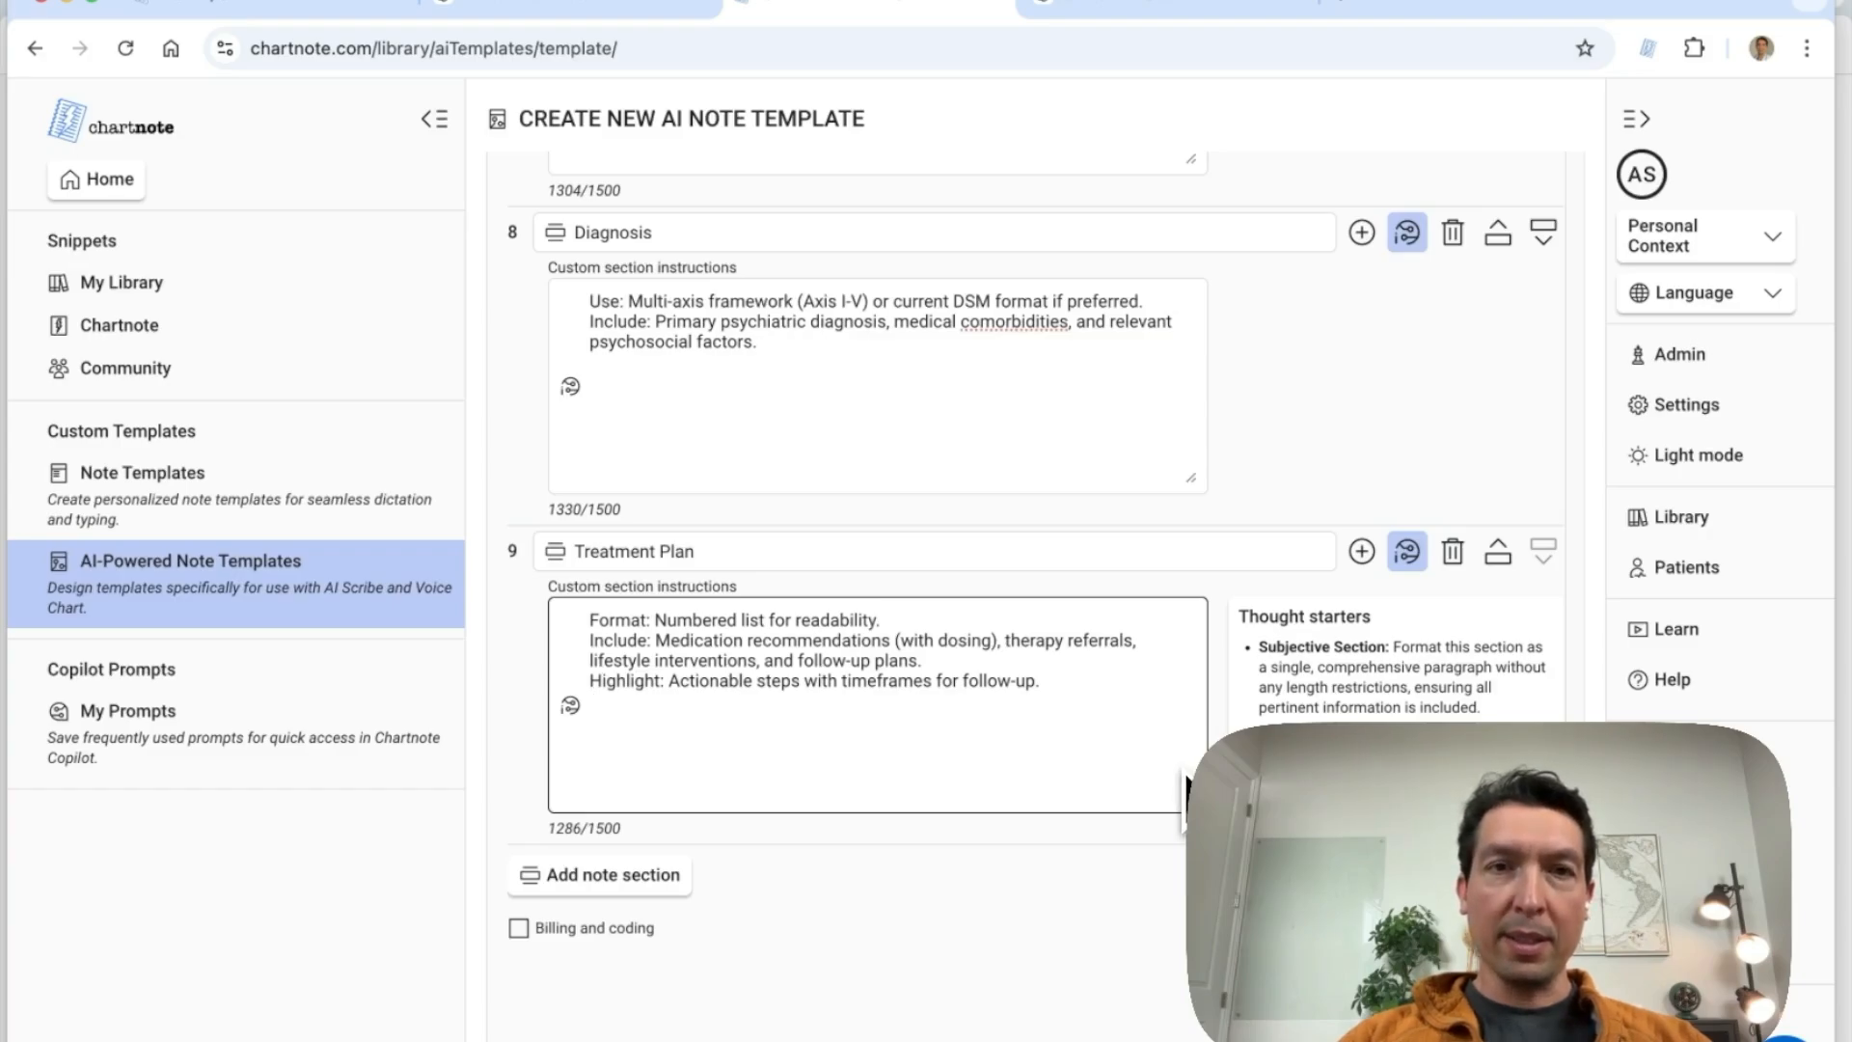
- Try to save the template with a # in front of the Chief Complaint section name
scroll(1188, 793, "up", 20)
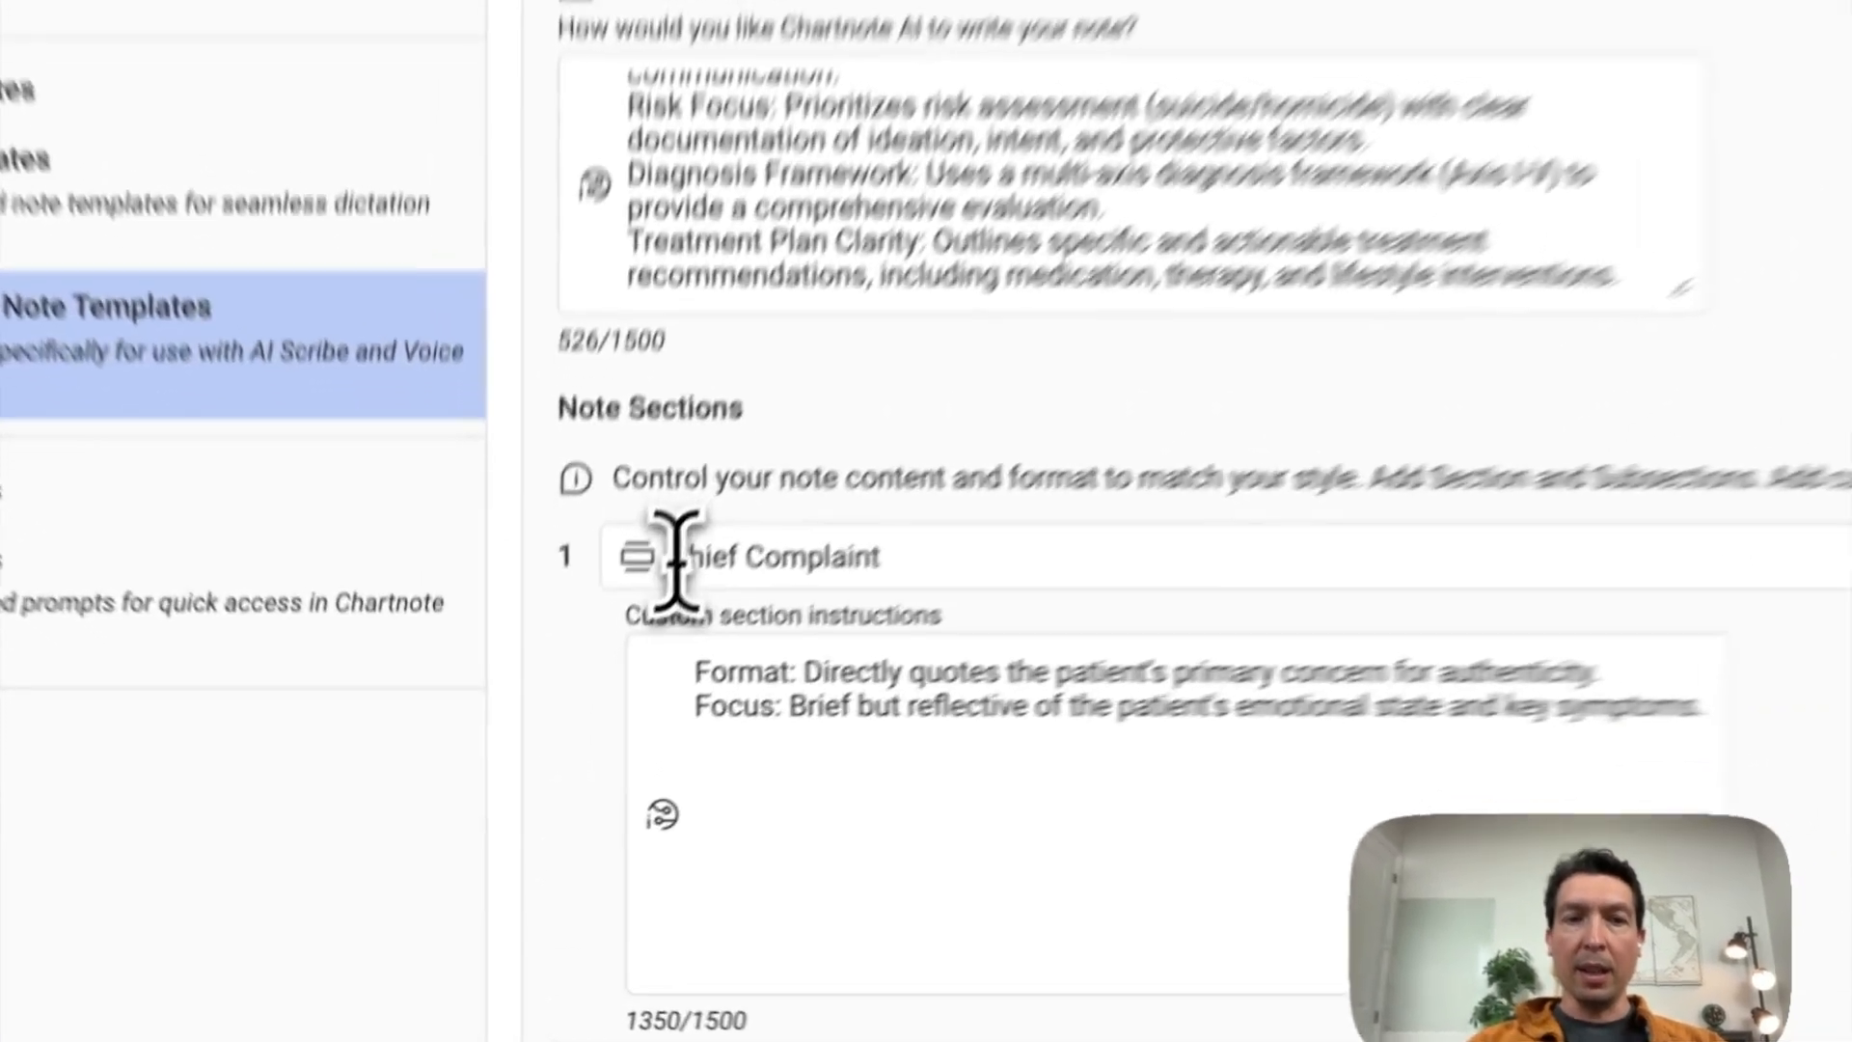
left_click(583, 714)
type("#")
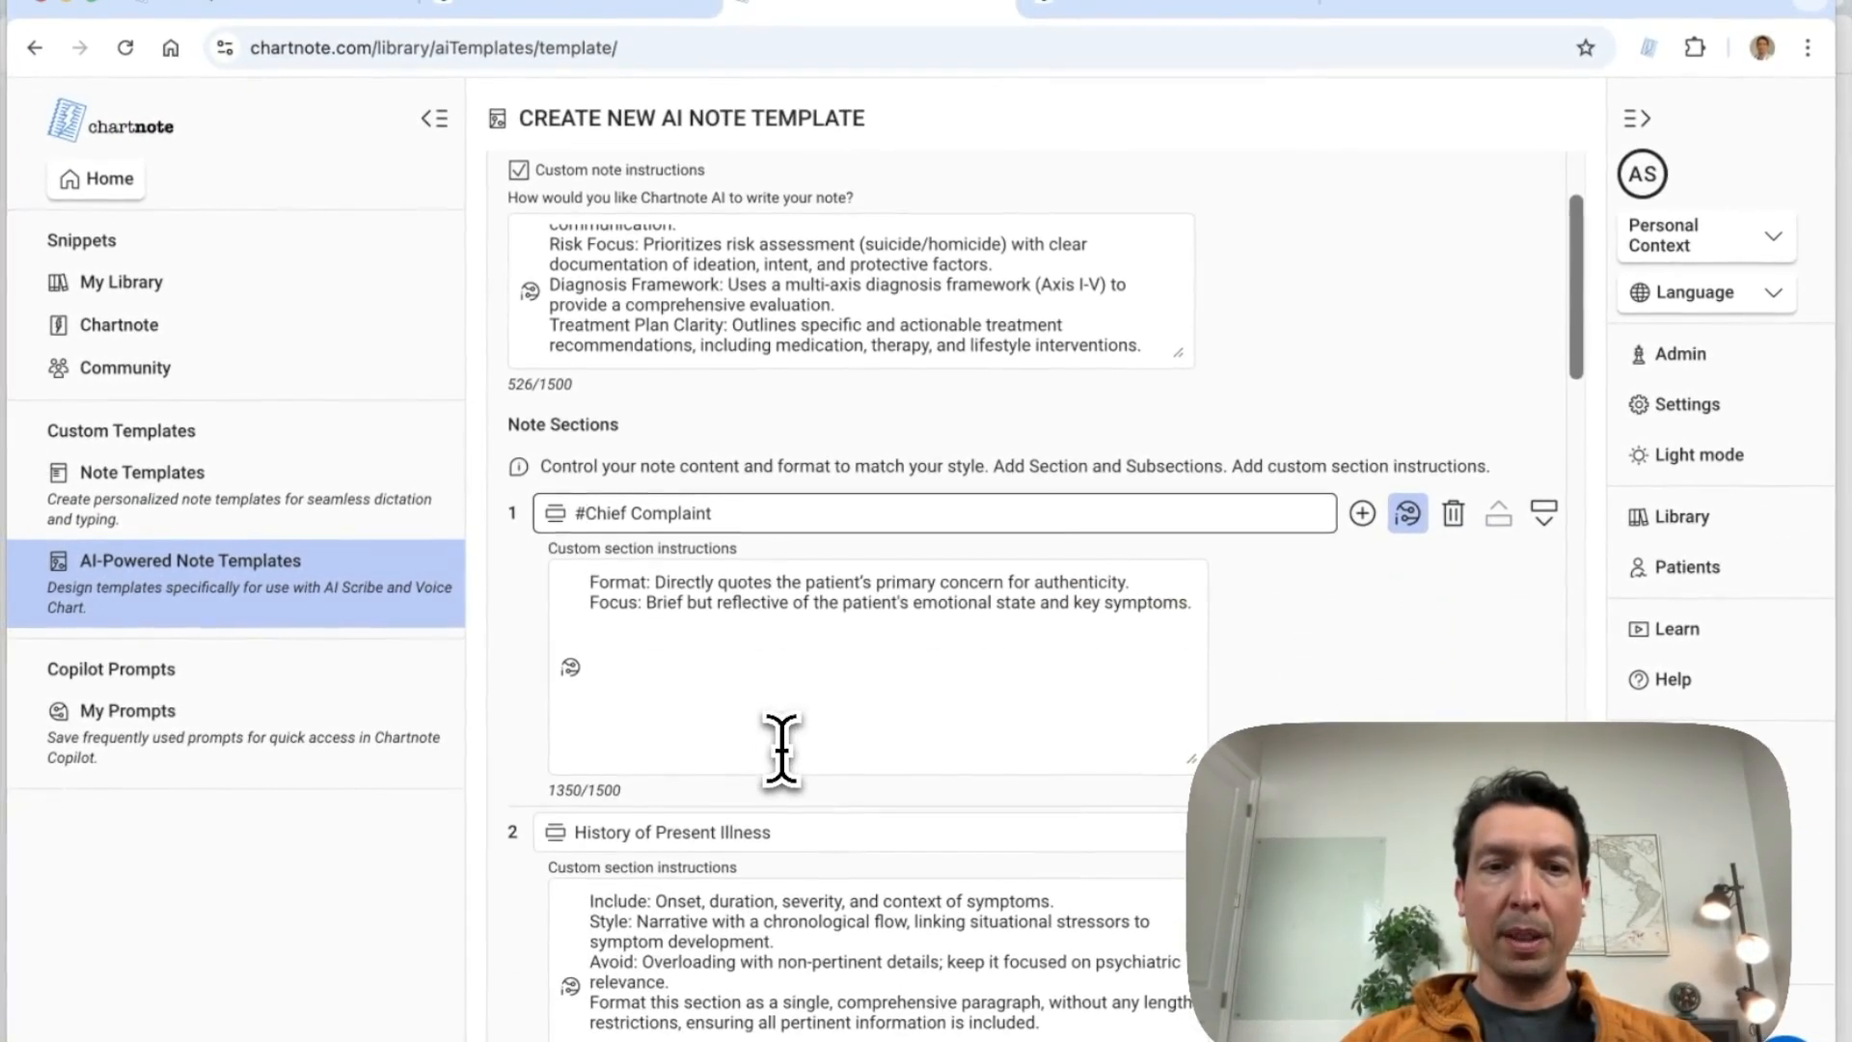
scroll(781, 747, "down", 15)
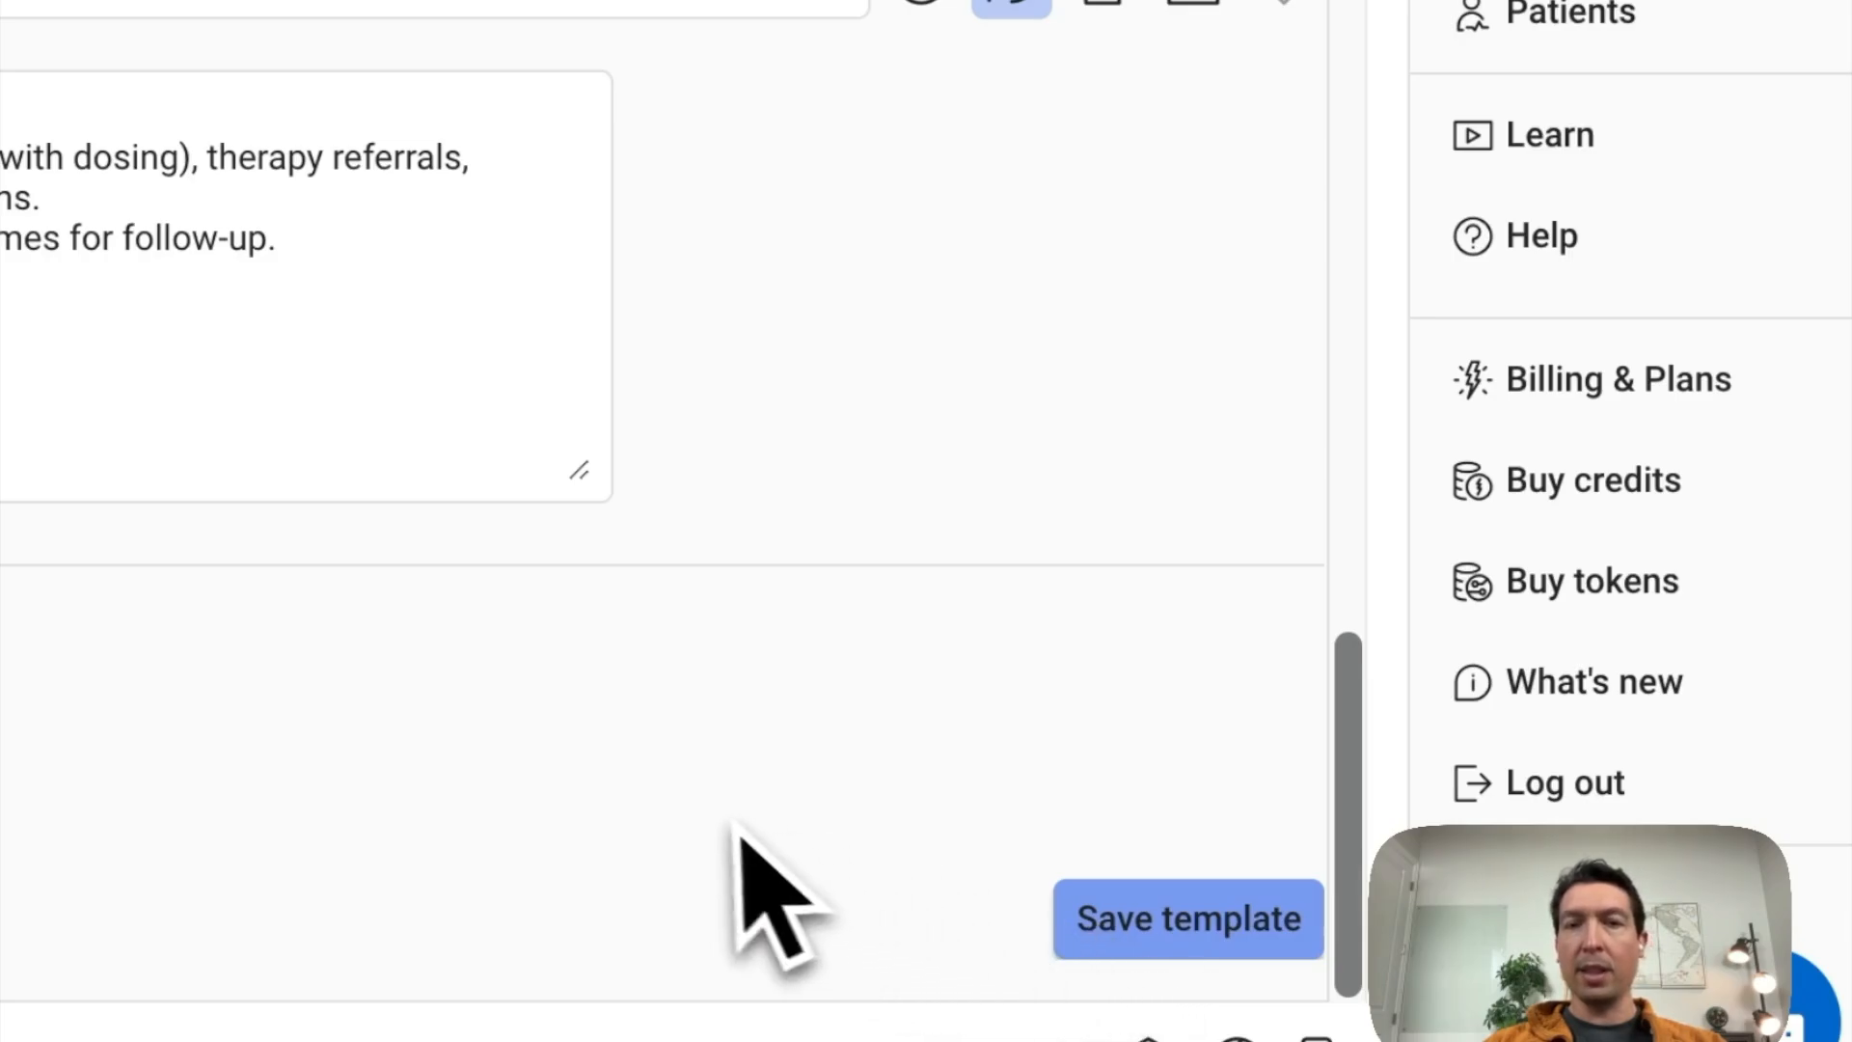
scroll(744, 386, "up", 15)
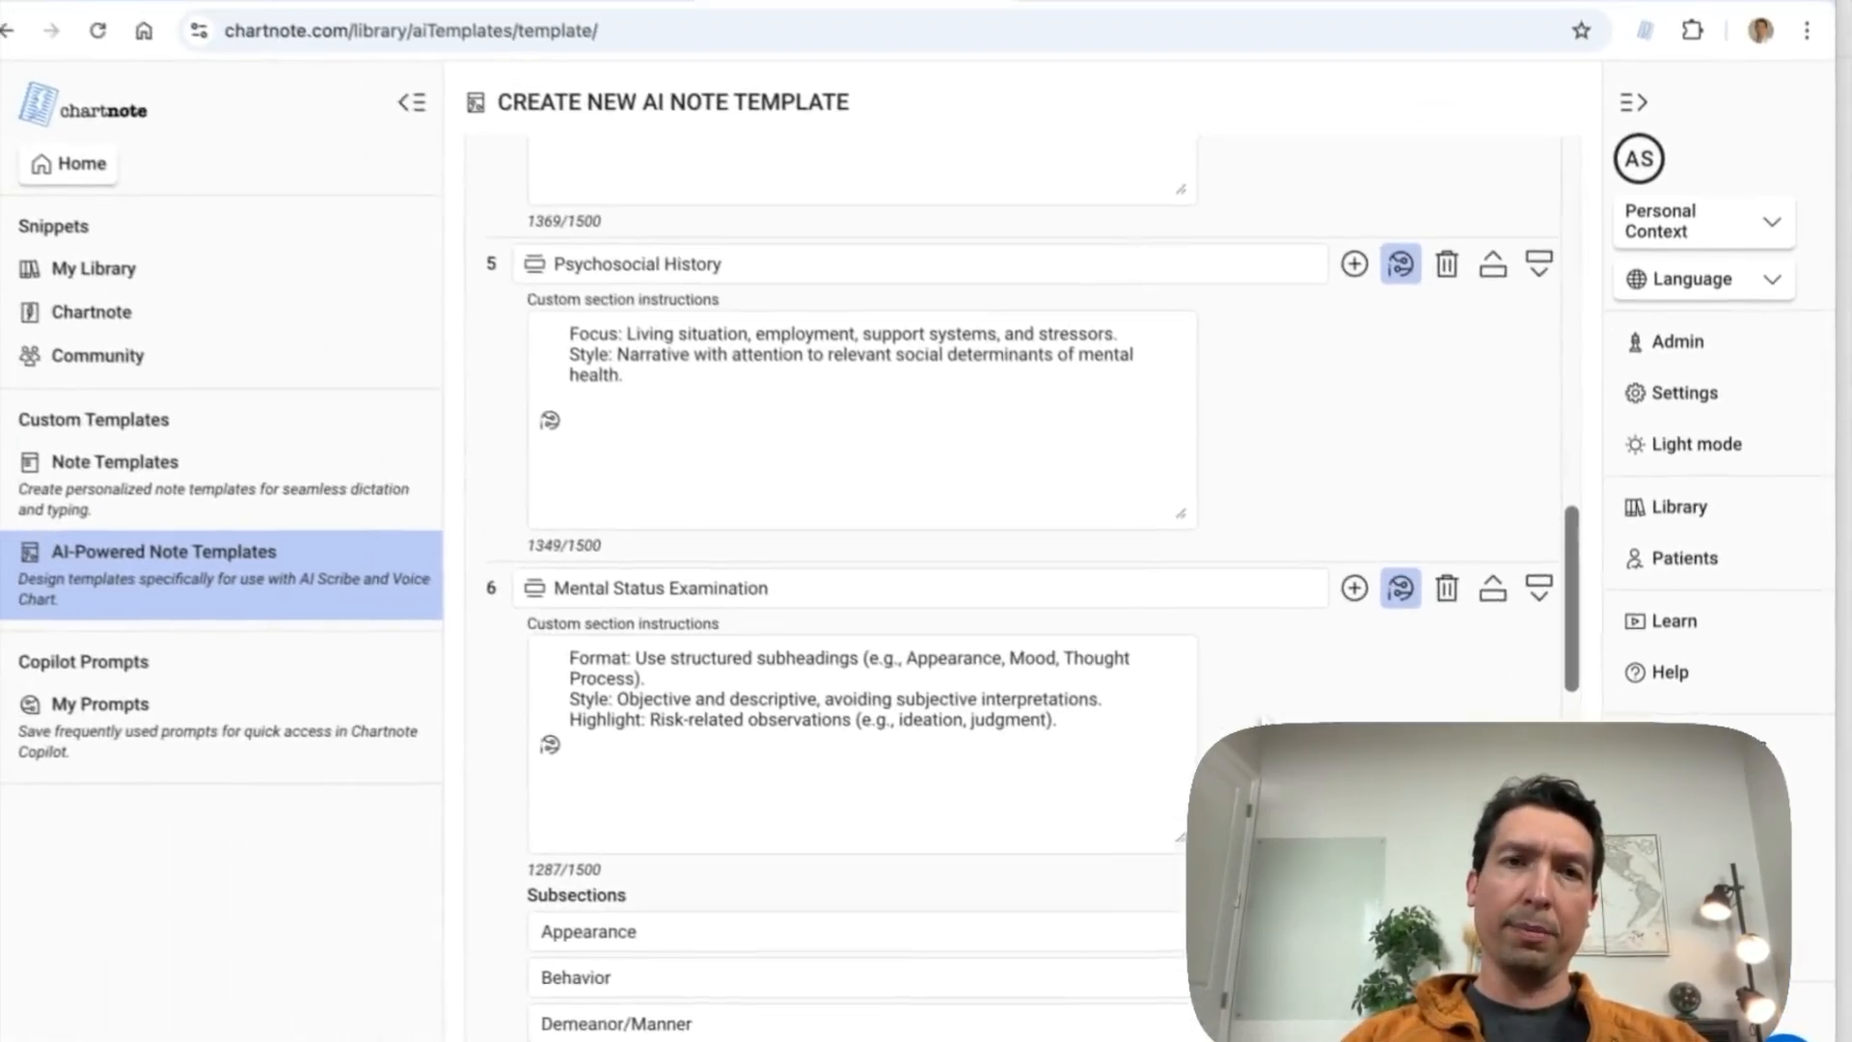
scroll(1045, 596, "up", 11)
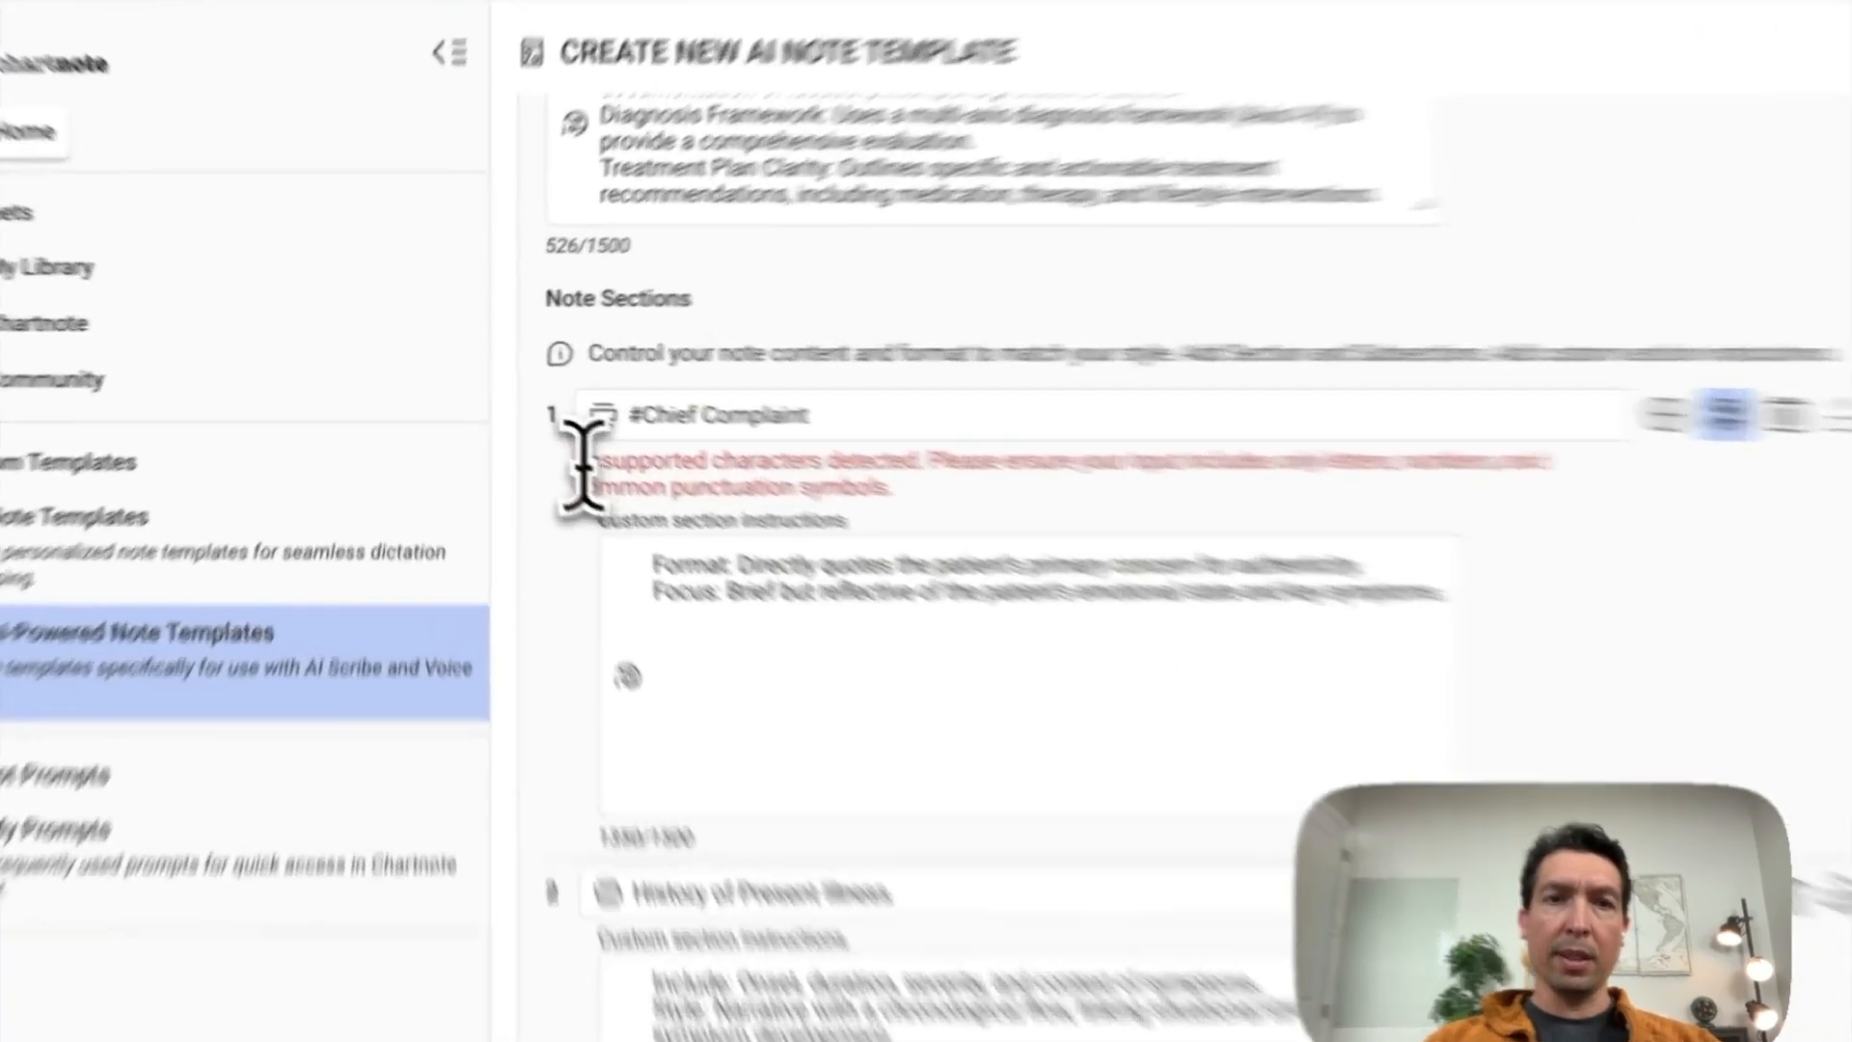
- Try a / after the # in the Chief Complaint section name and delete both characters
left_click_drag(530, 430, 782, 430)
left_click(839, 482)
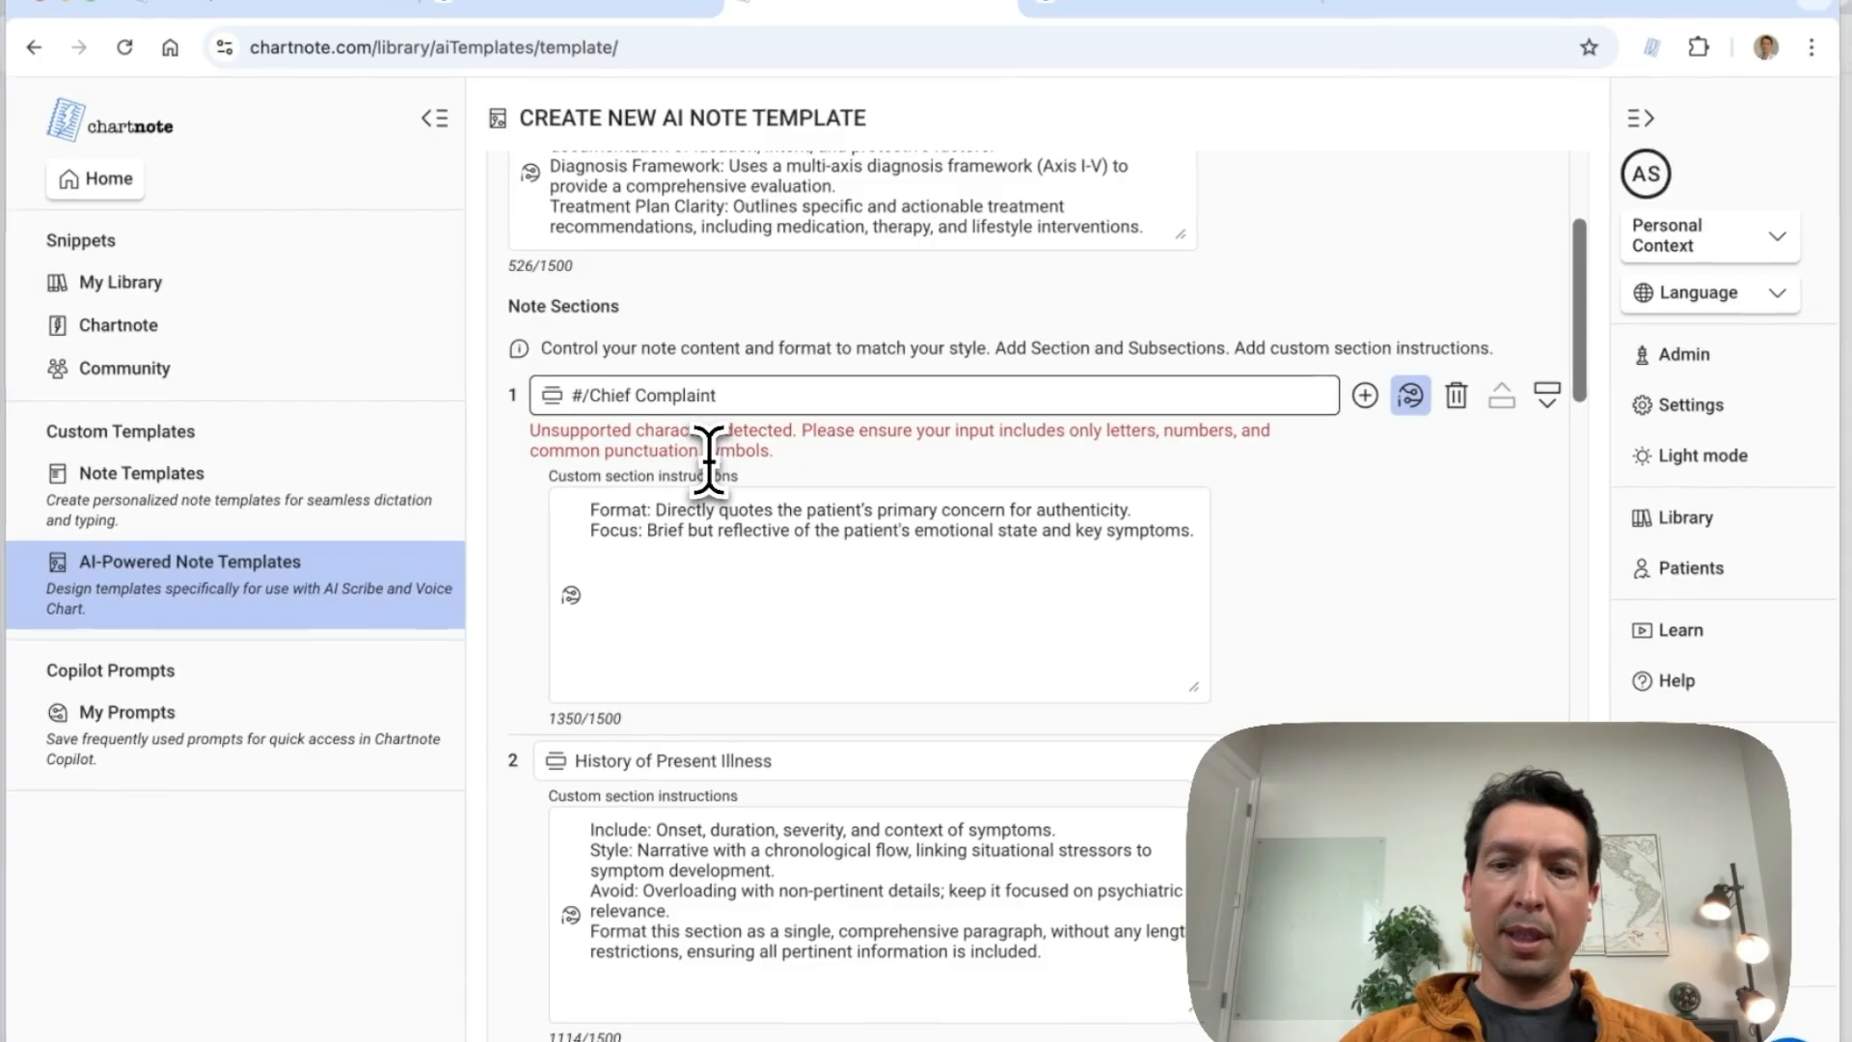
type("/")
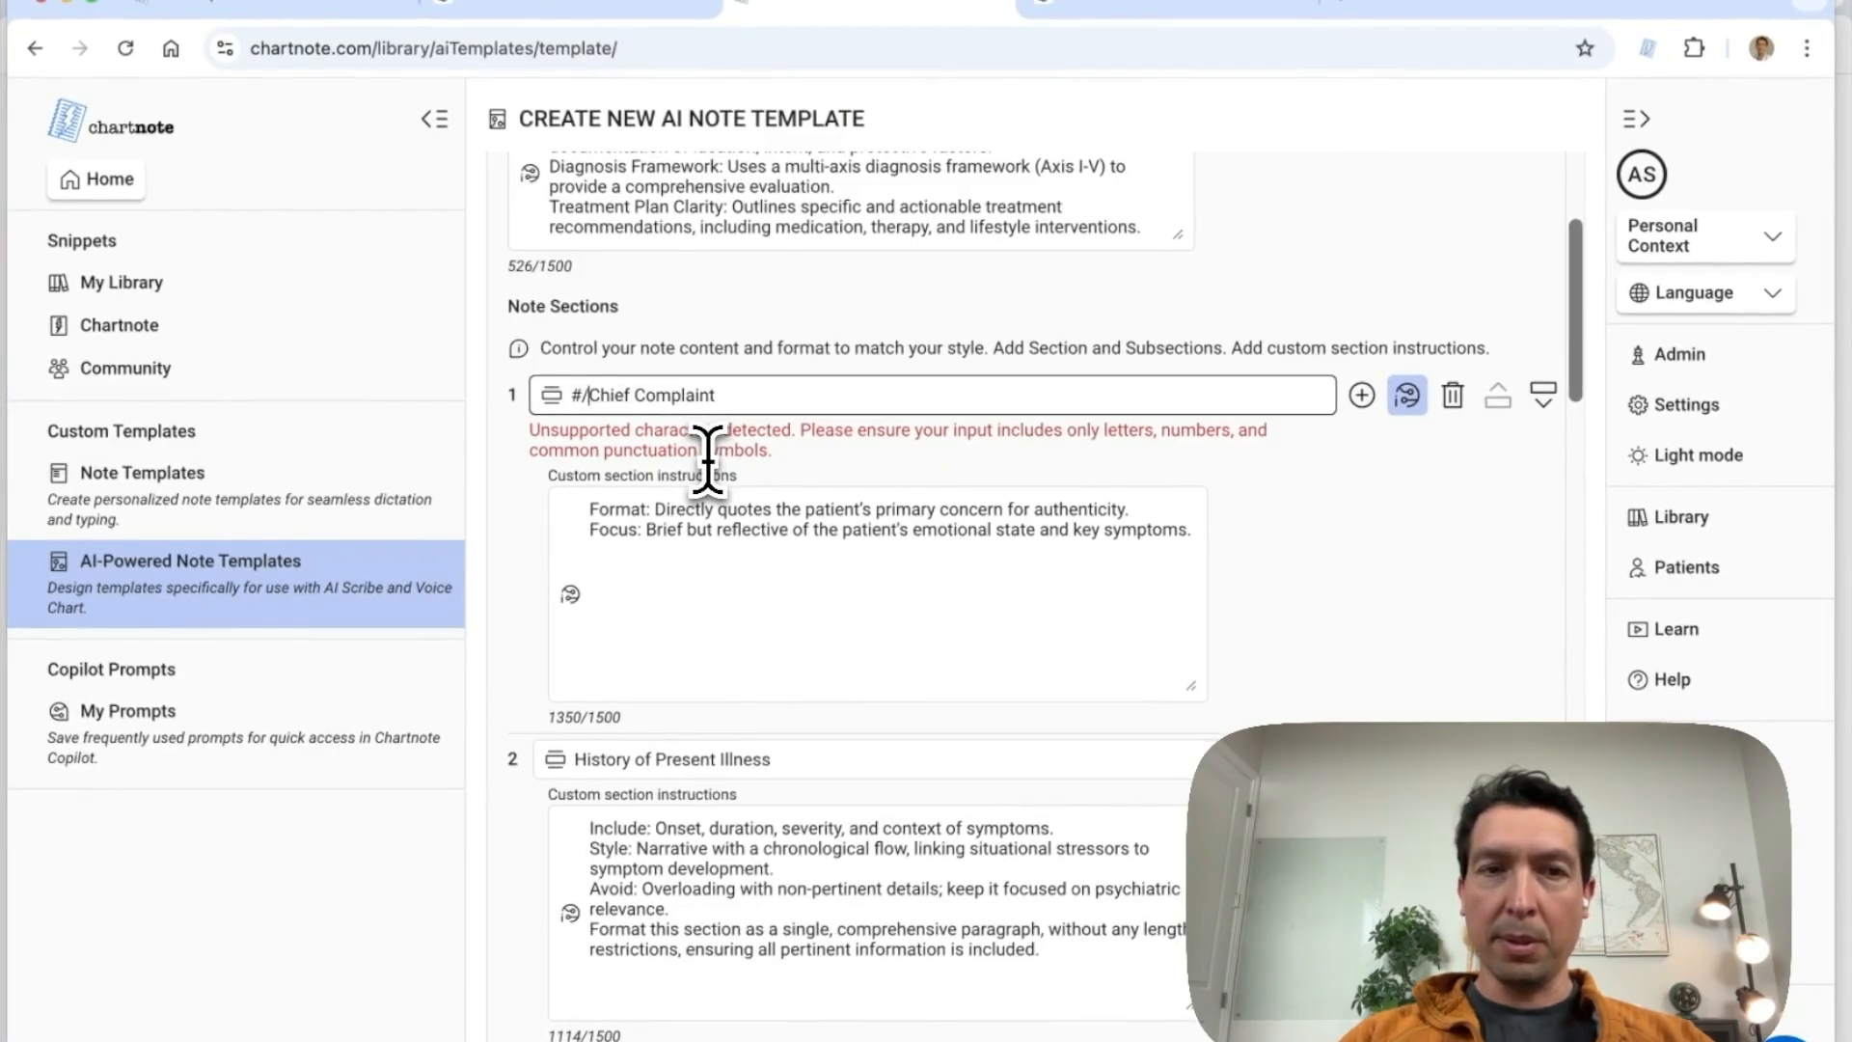
key("BackSpace")
key("BackSpace")
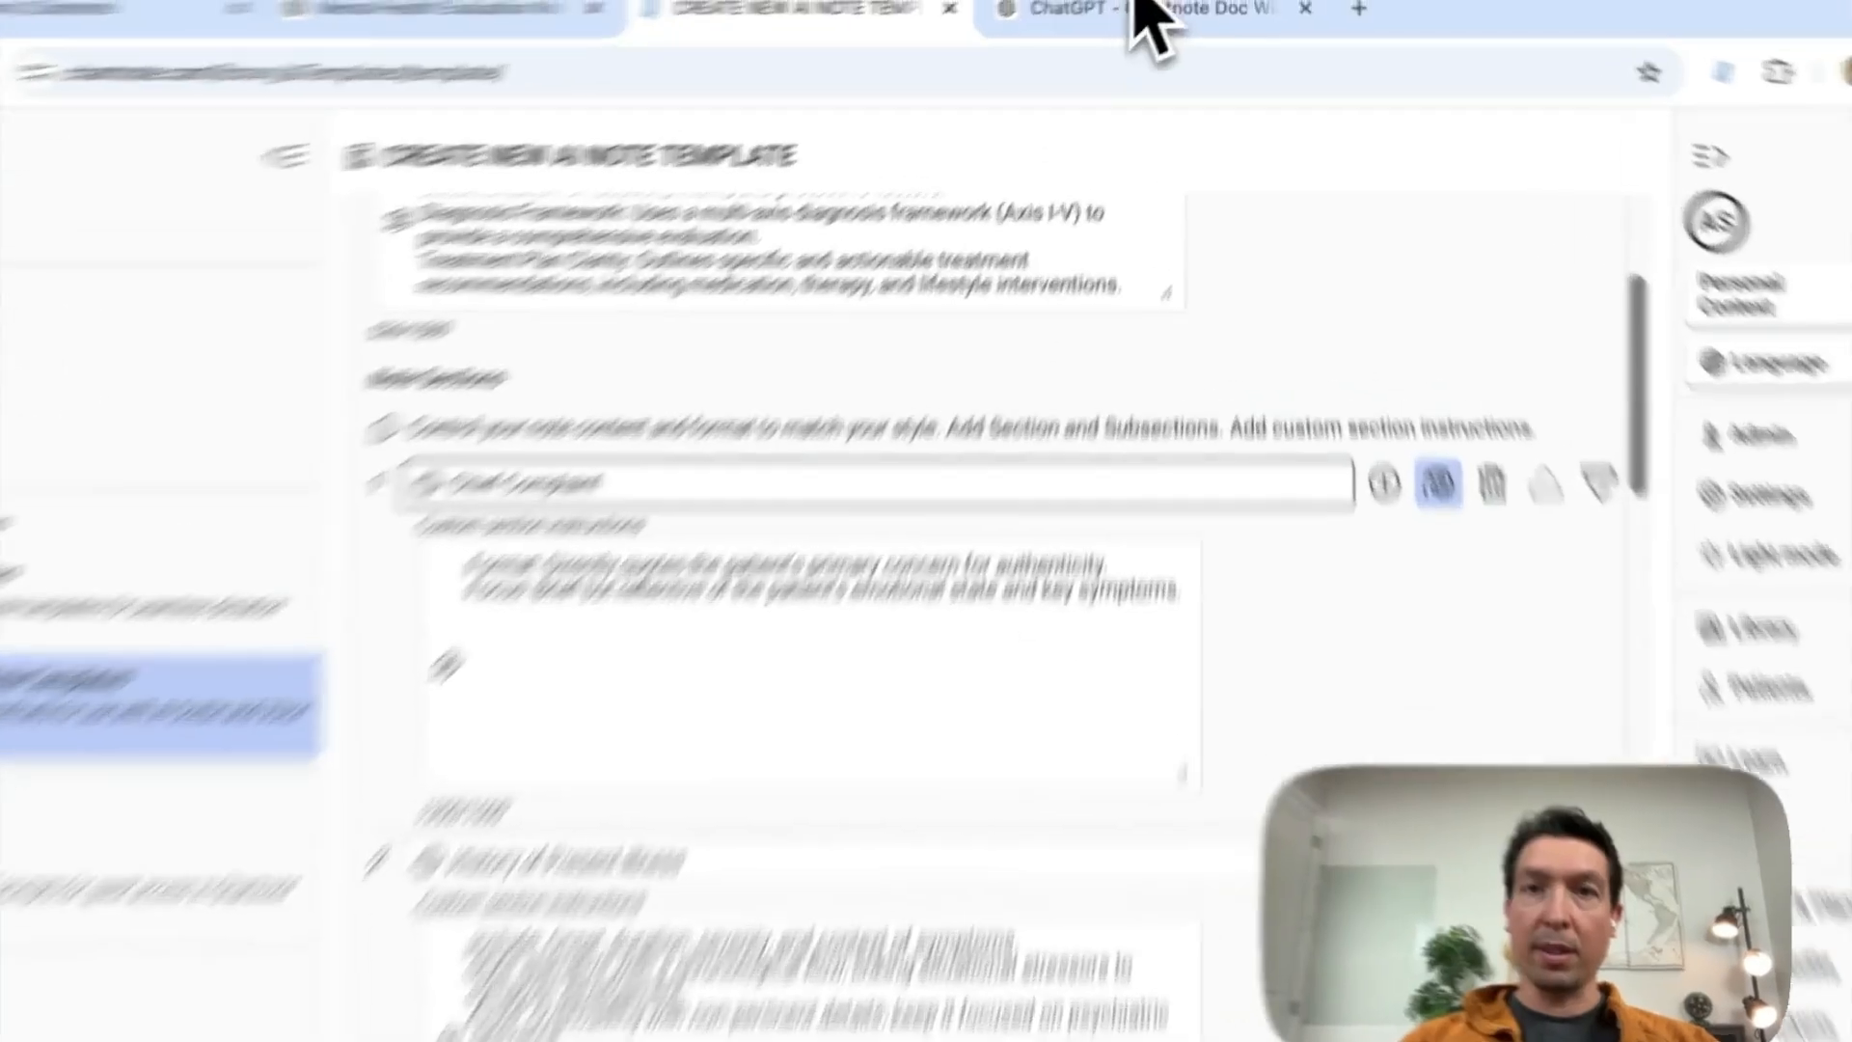
- Replace the Chief Complaint custom instructions with the full response copied from the Chartnote Doc Wizard
left_click(1158, 8)
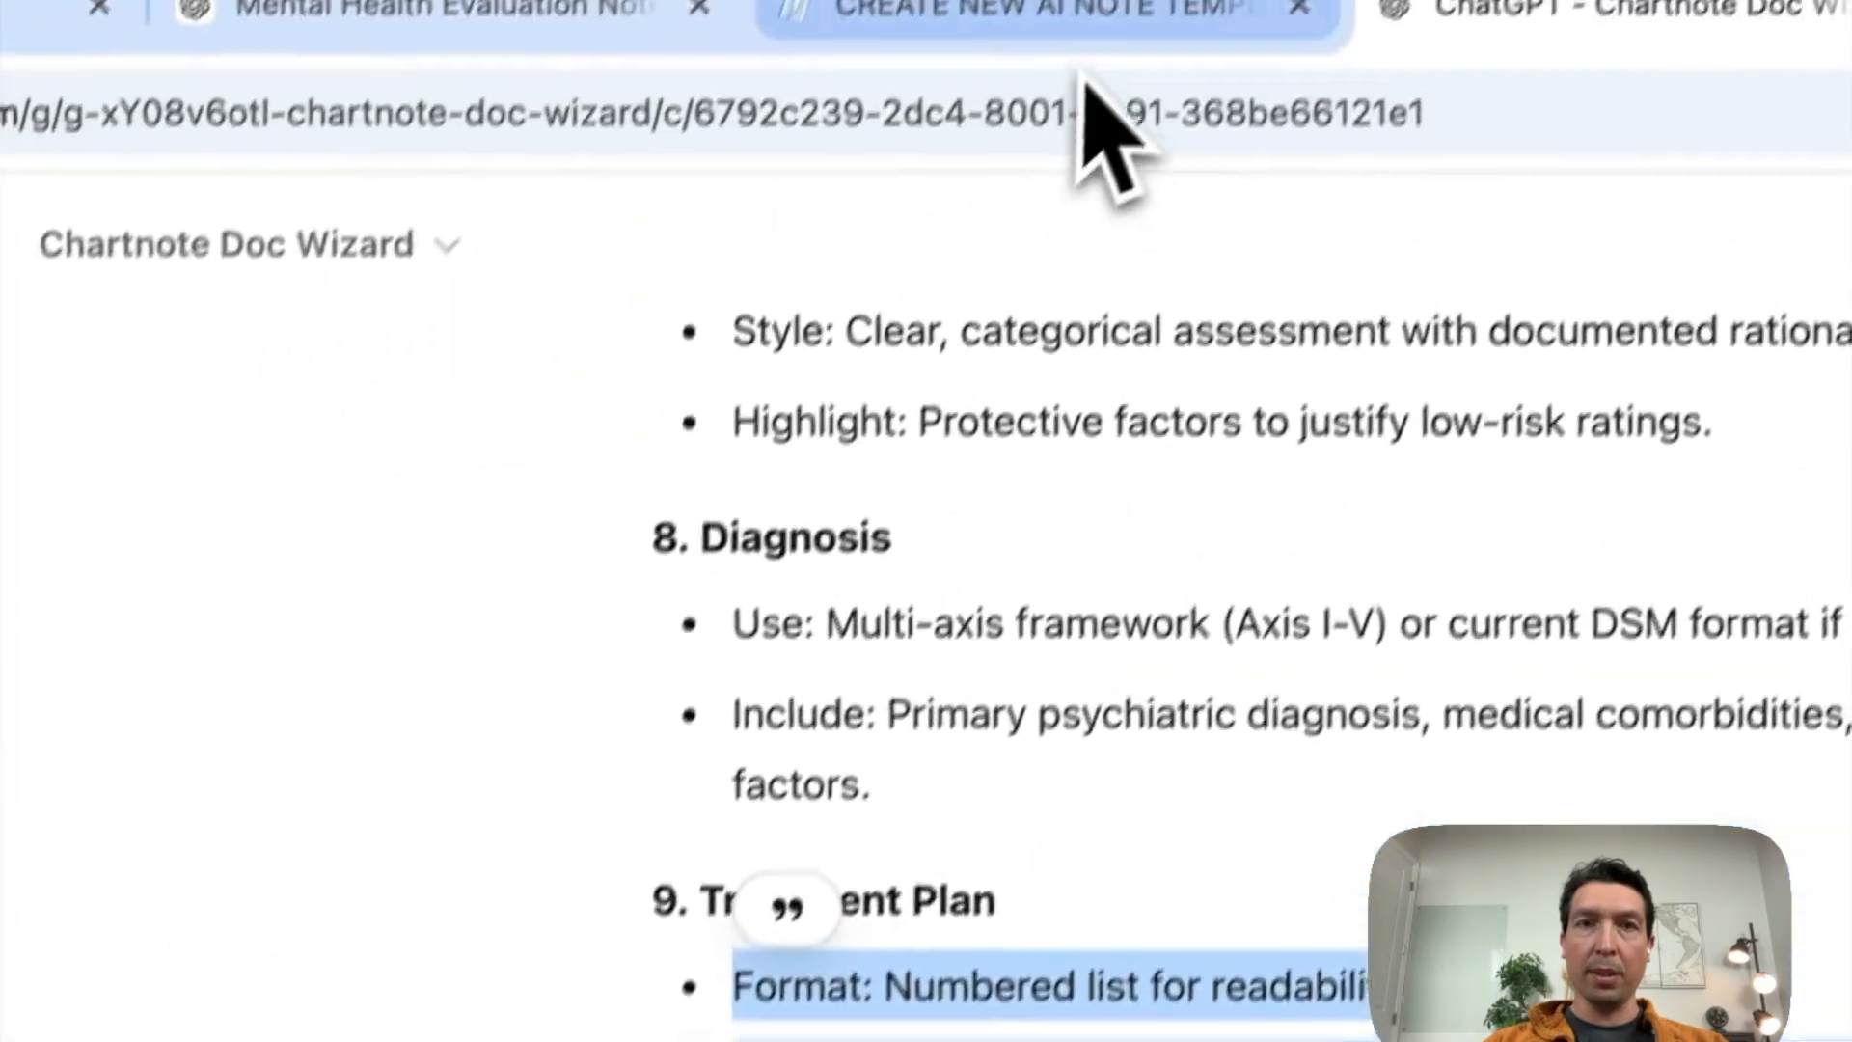
left_click(1042, 29)
left_click(922, 677)
key("super+a")
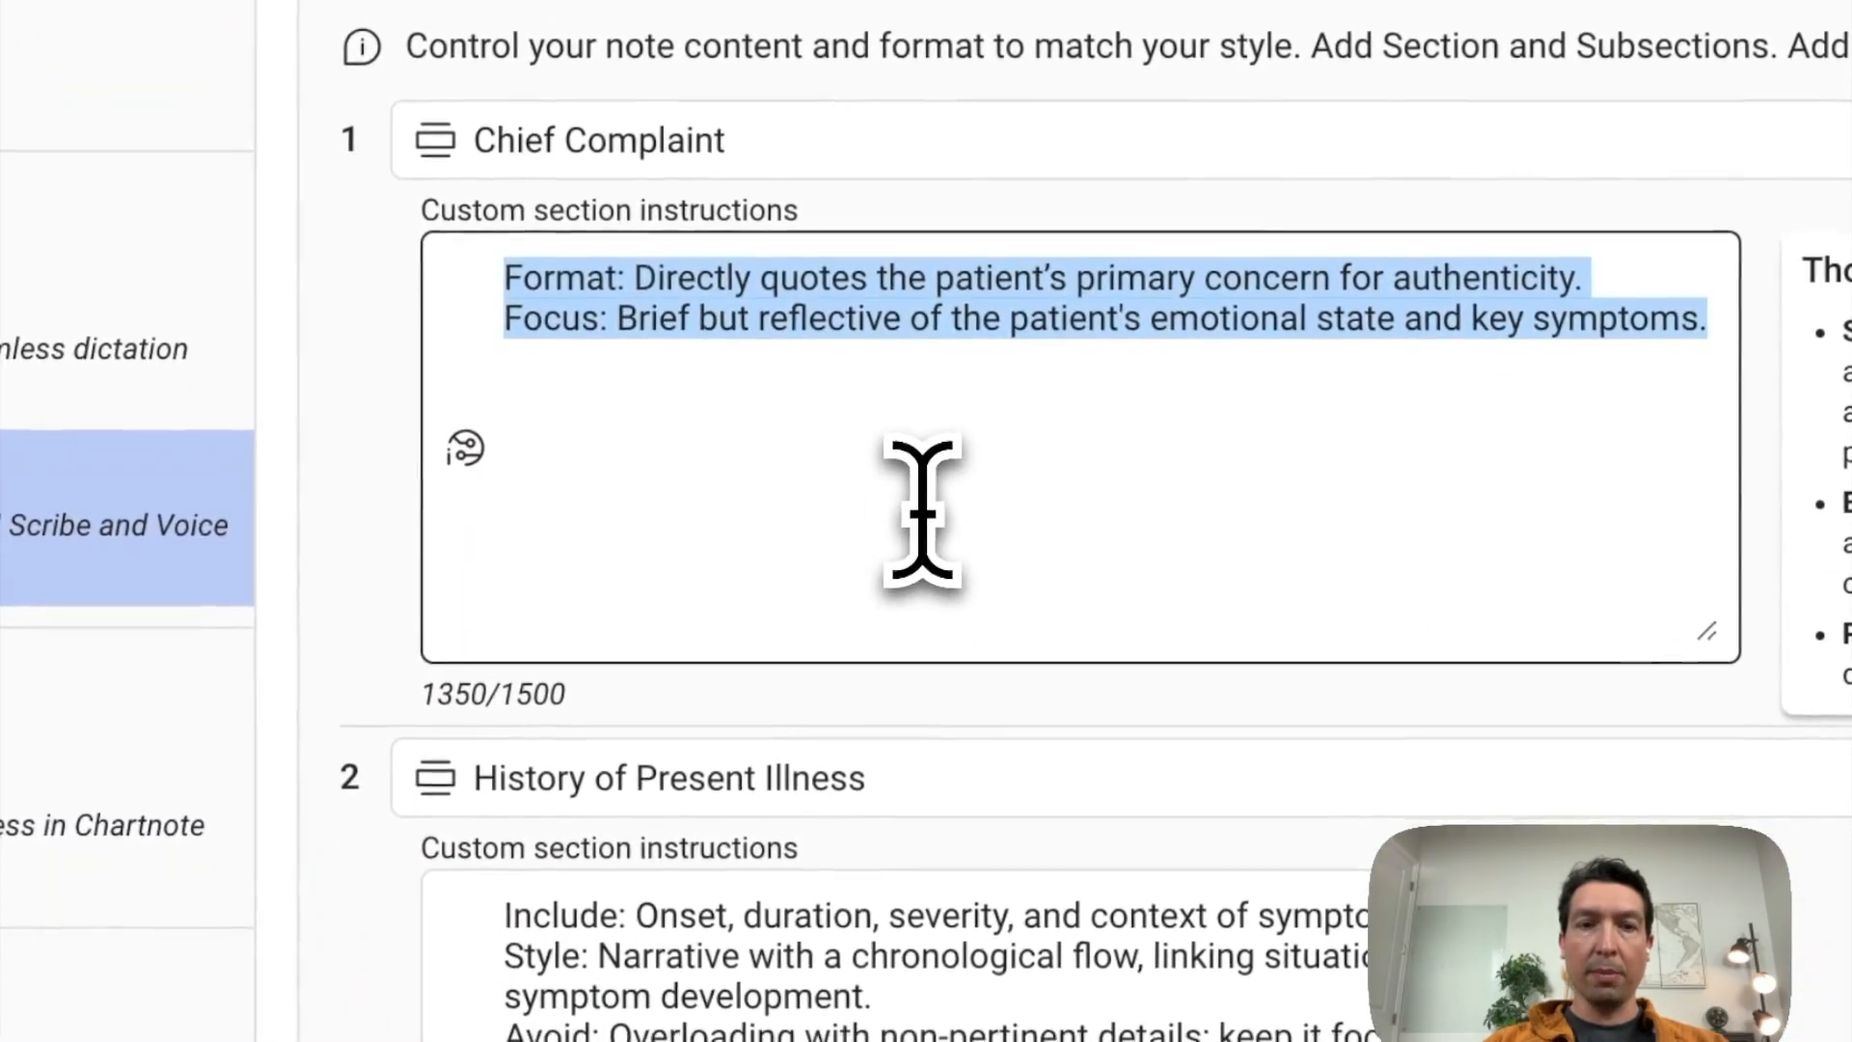
key("super+v")
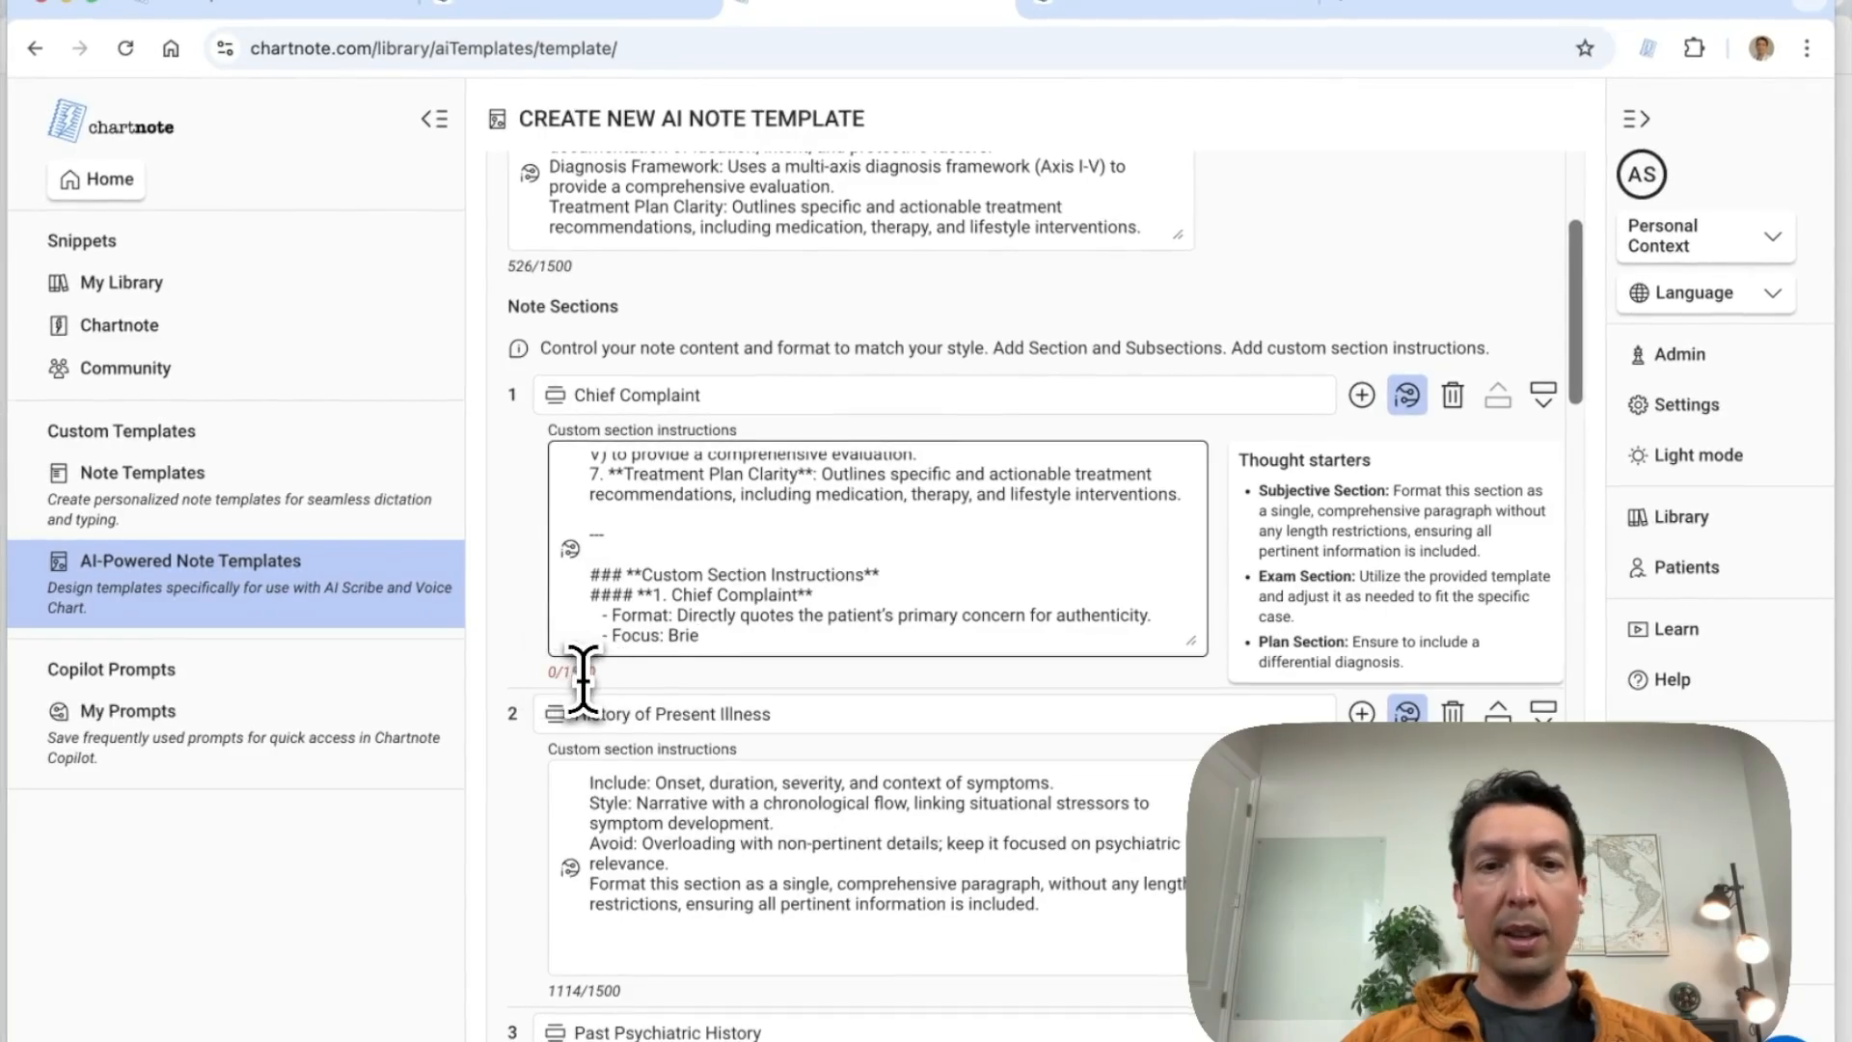
- Save the new AI note template
scroll(1022, 656, "down", 15)
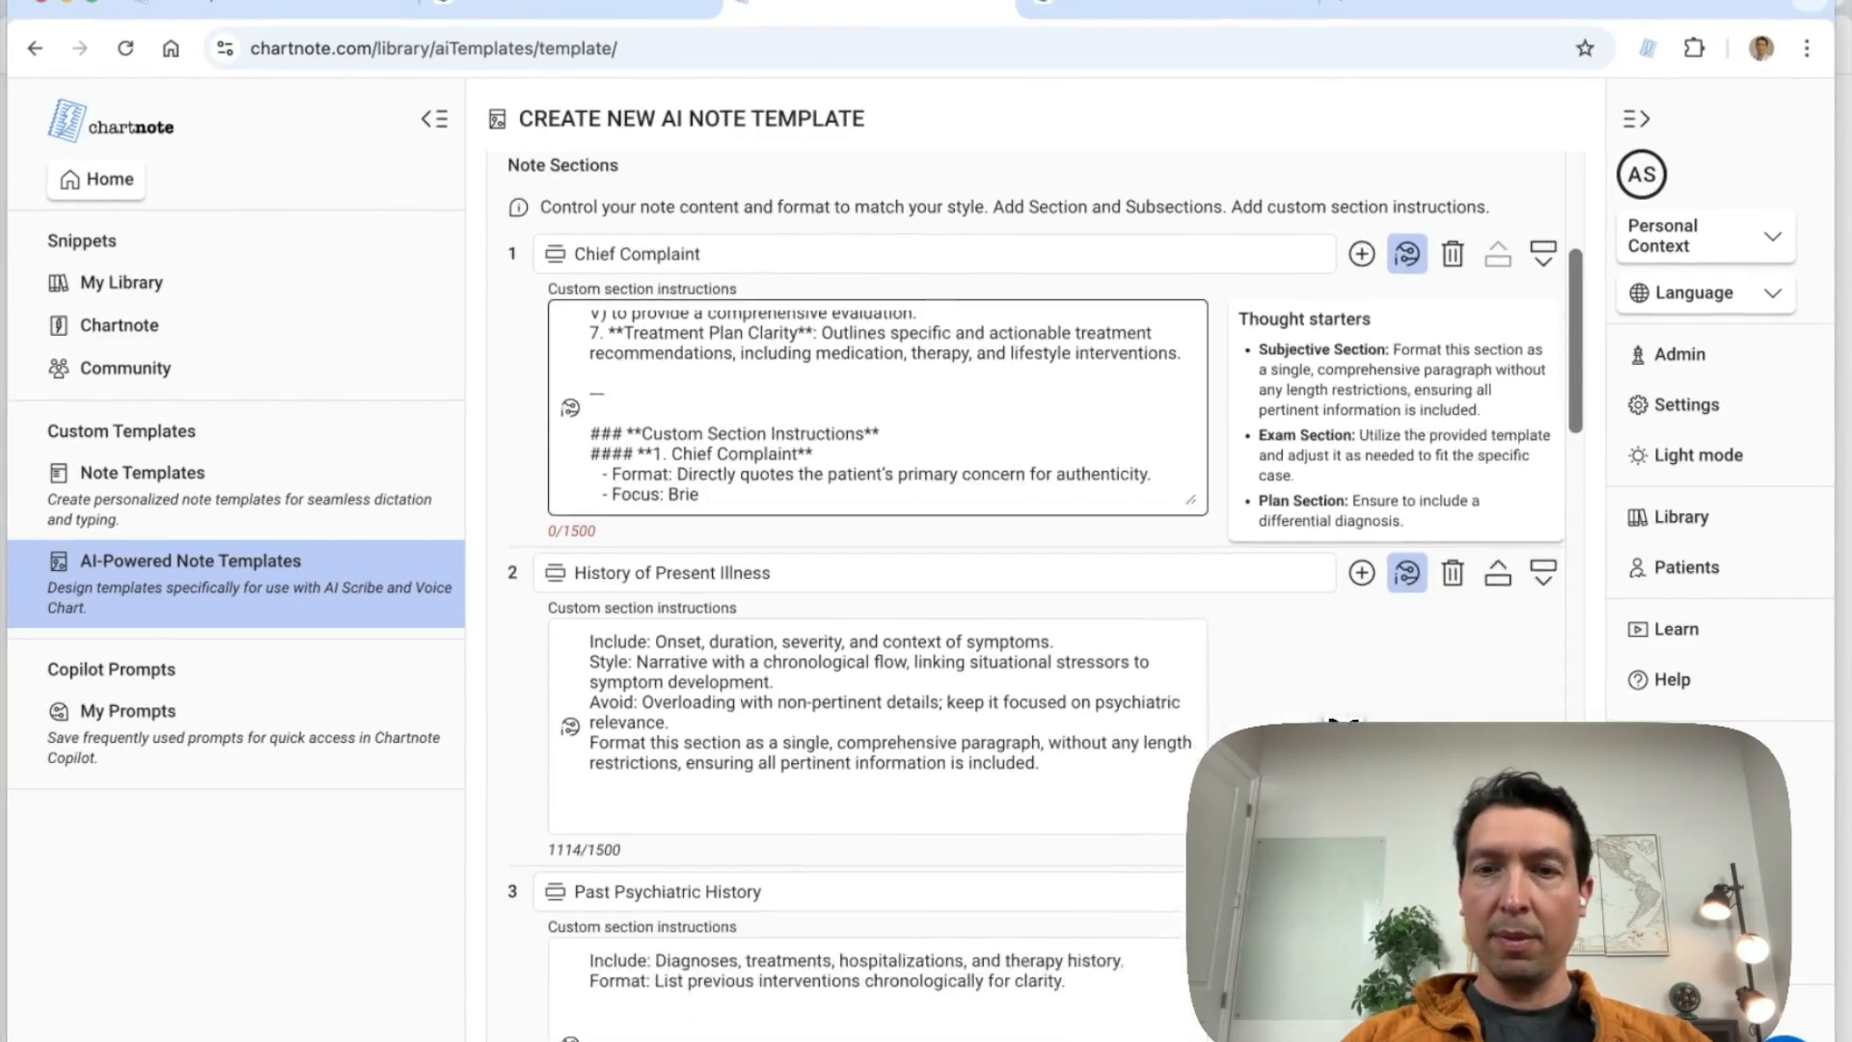
scroll(1022, 578, "down", 5)
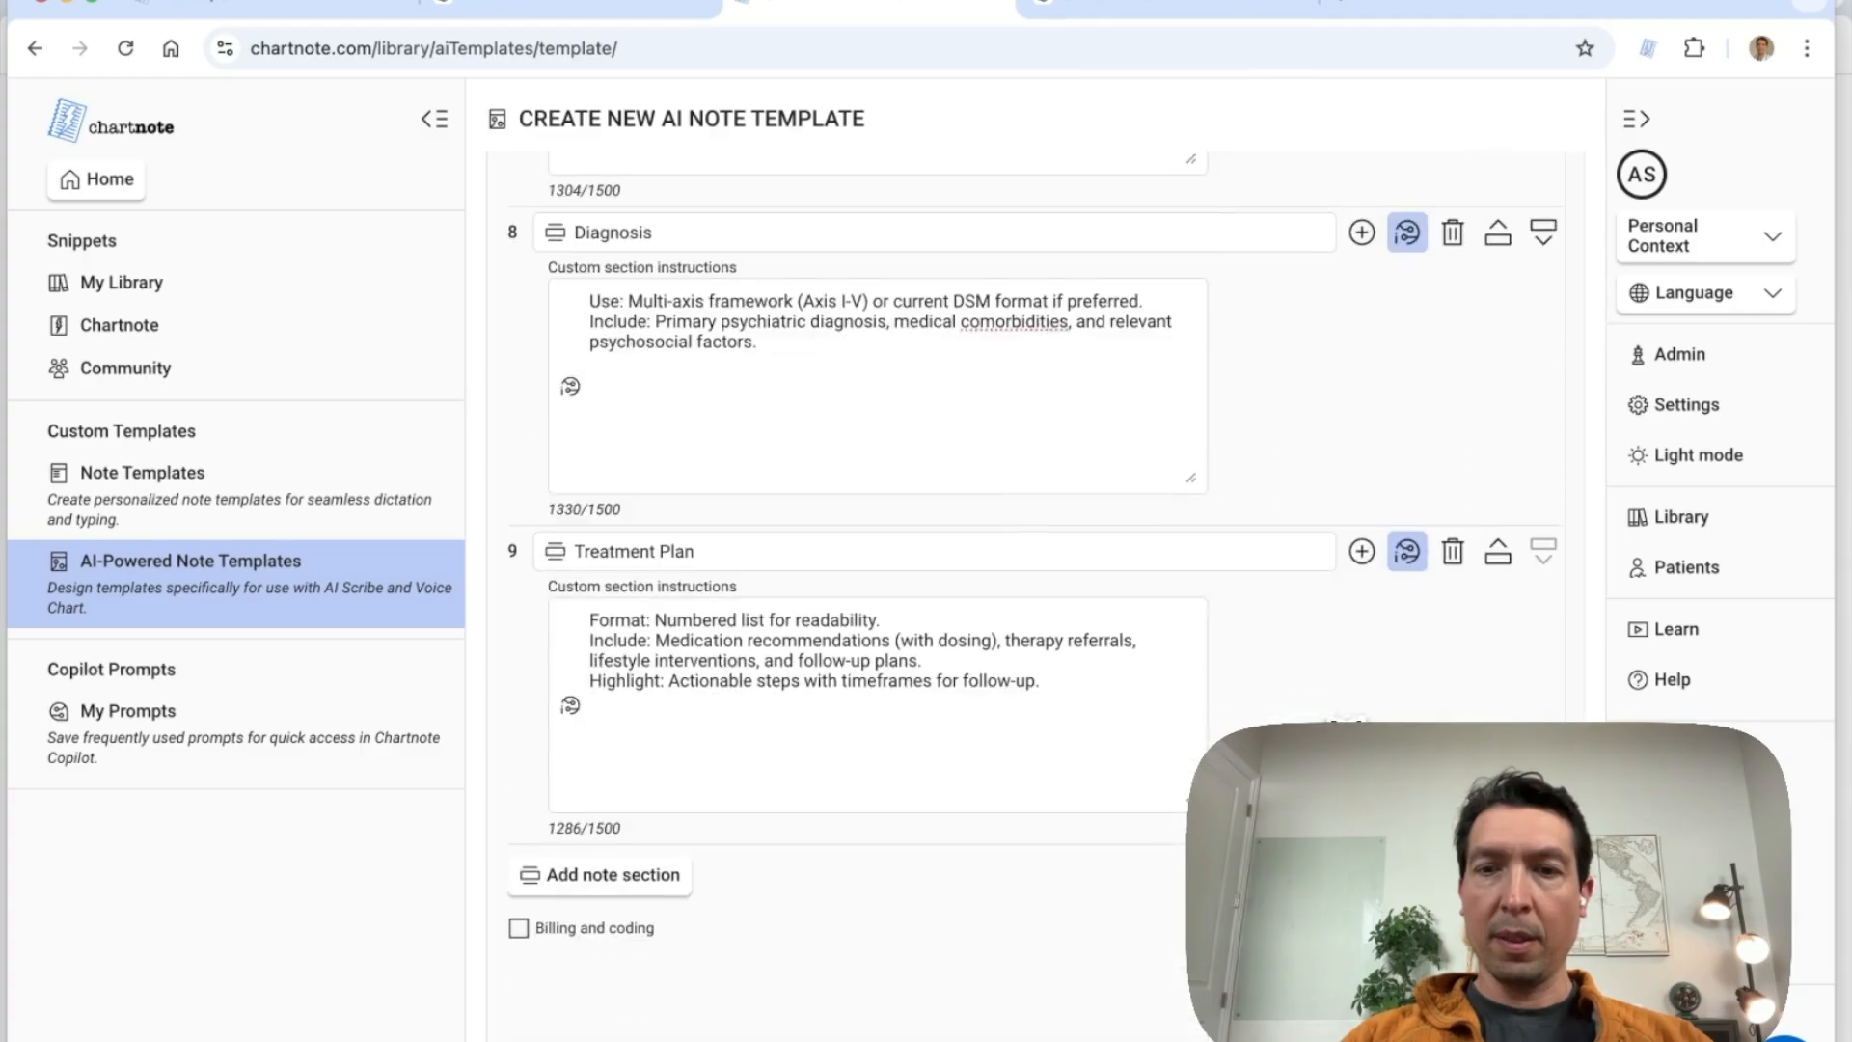
left_click(1519, 1037)
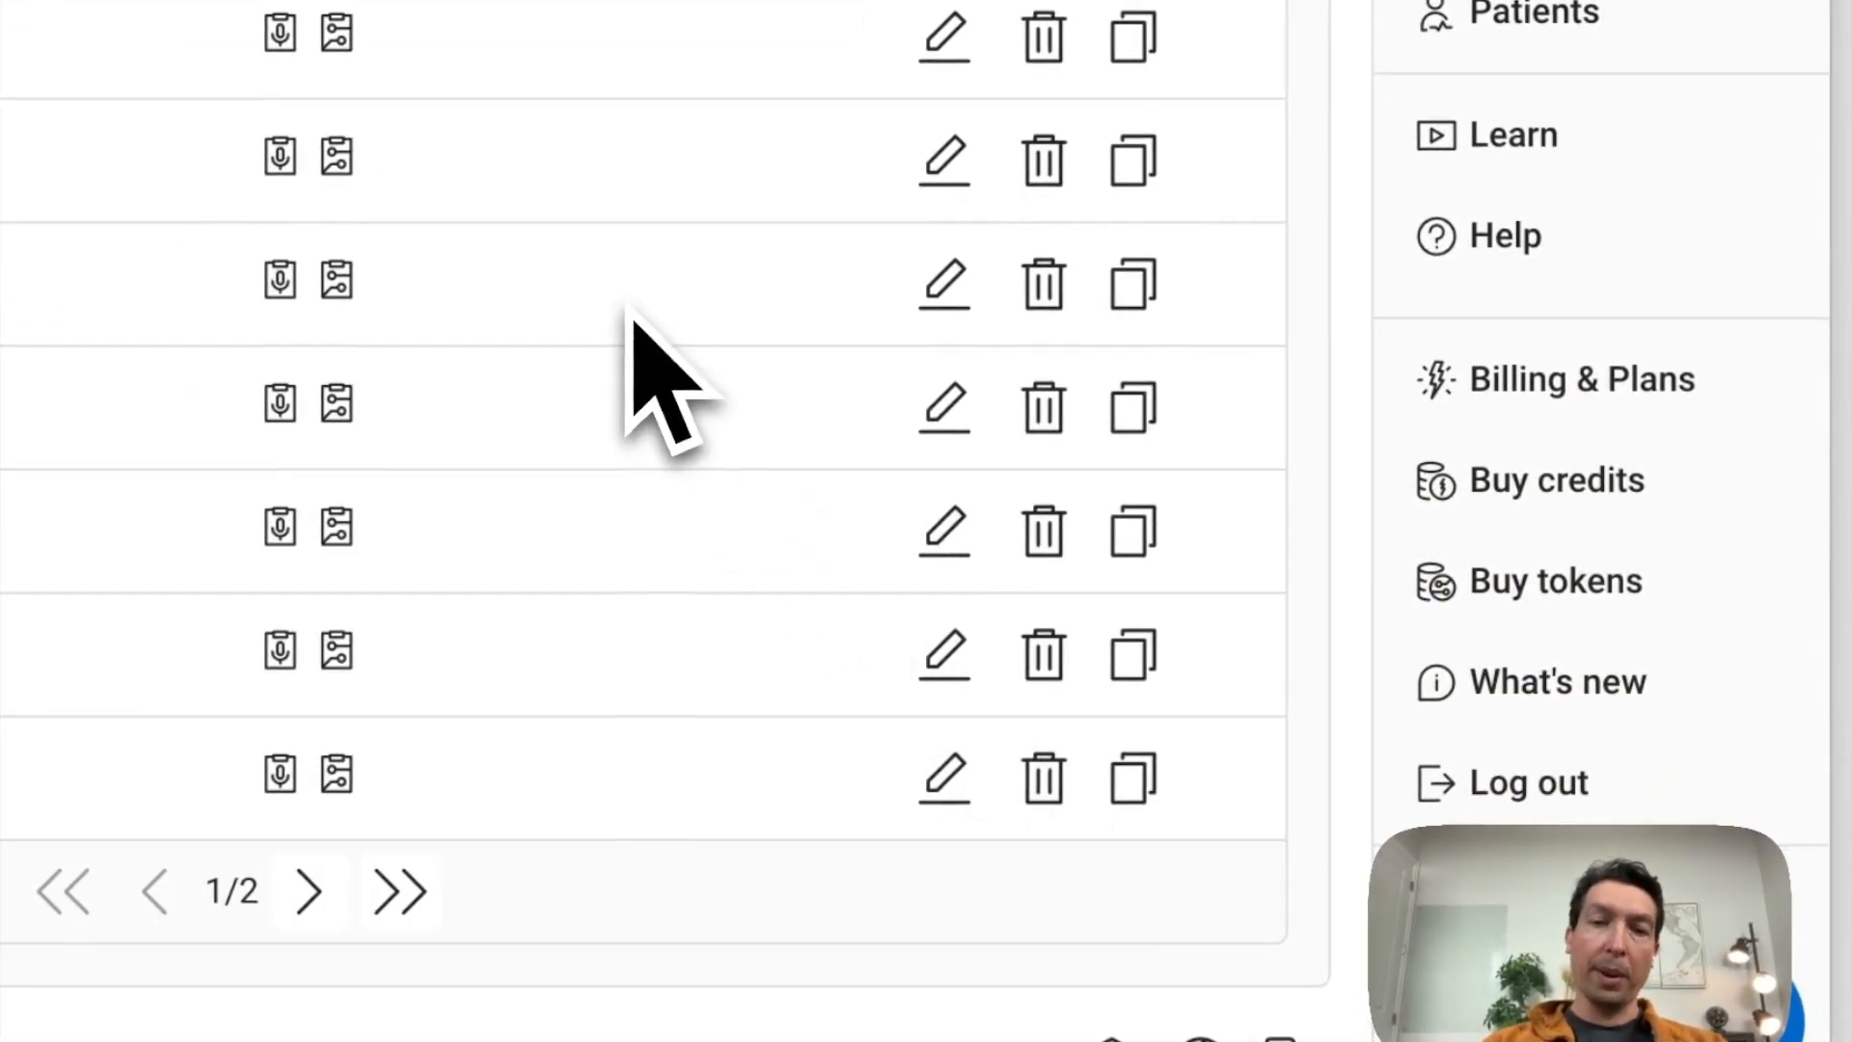
- Reopen the my psych note template from the second page of the template list and review its instructions and sections
left_click(308, 889)
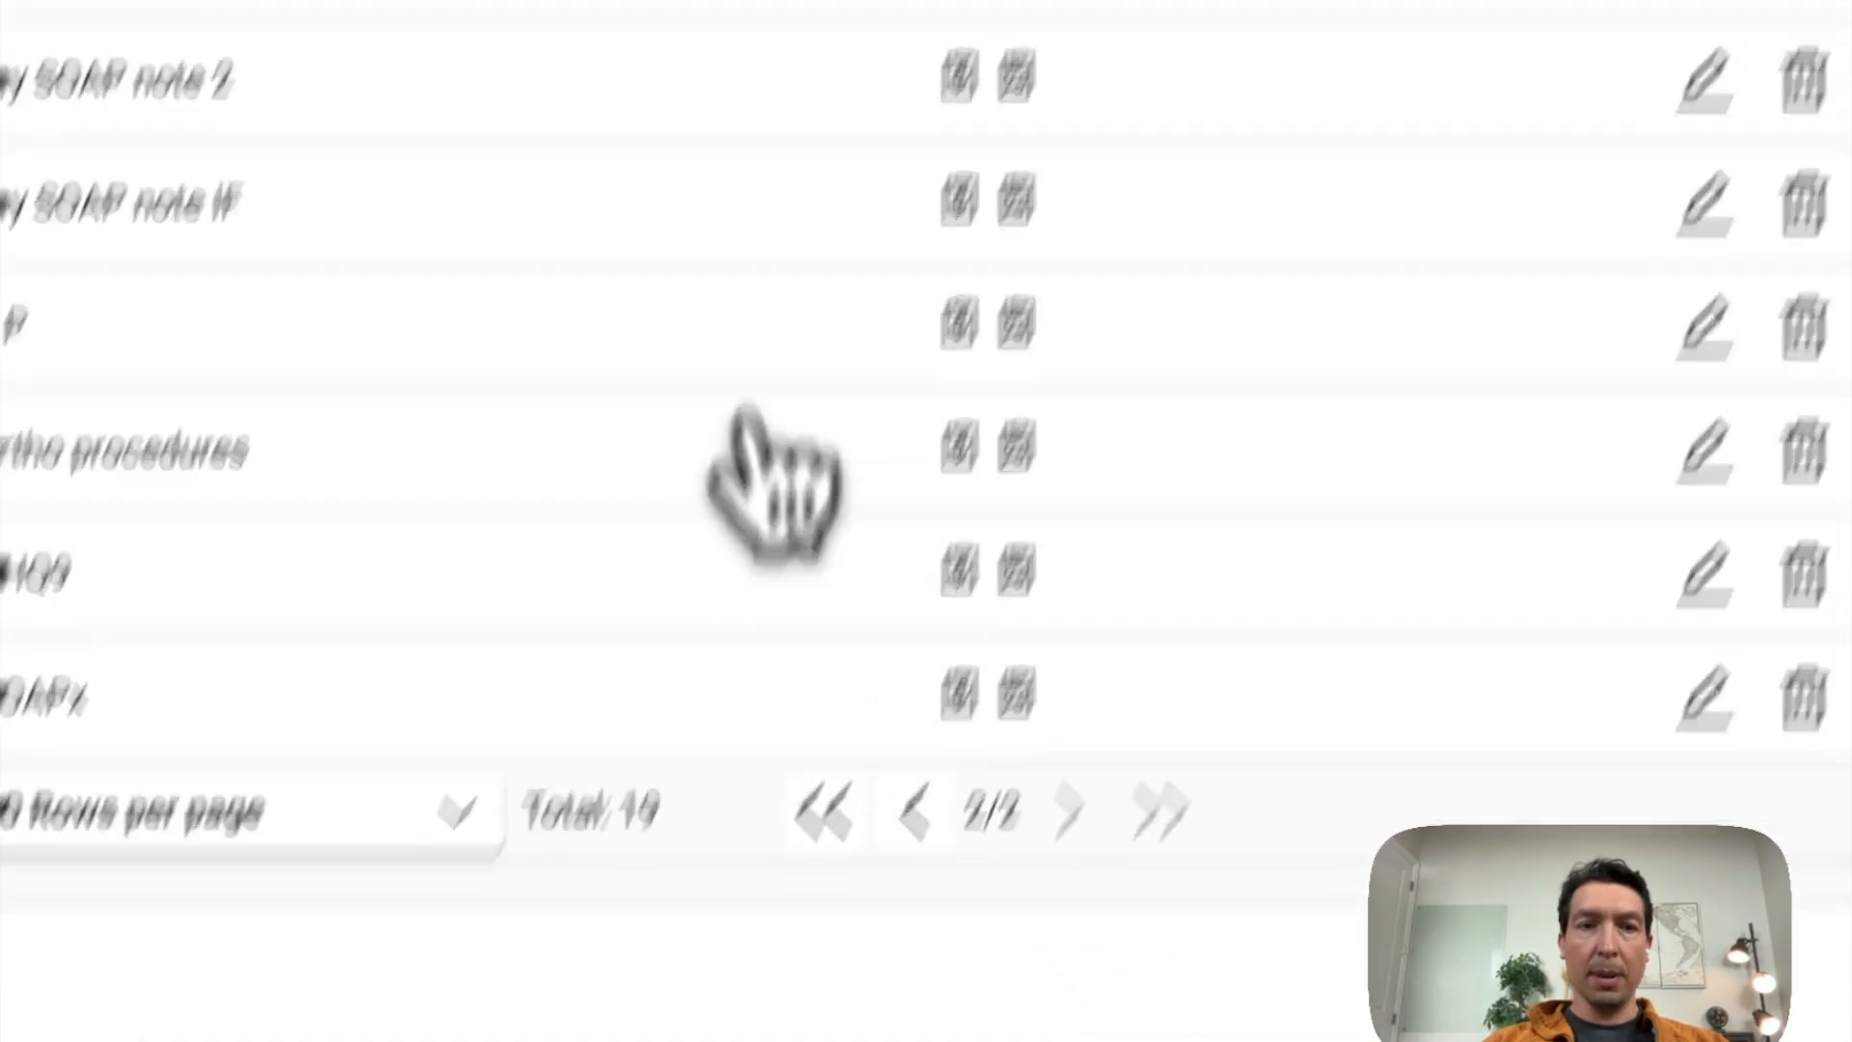
left_click(1302, 207)
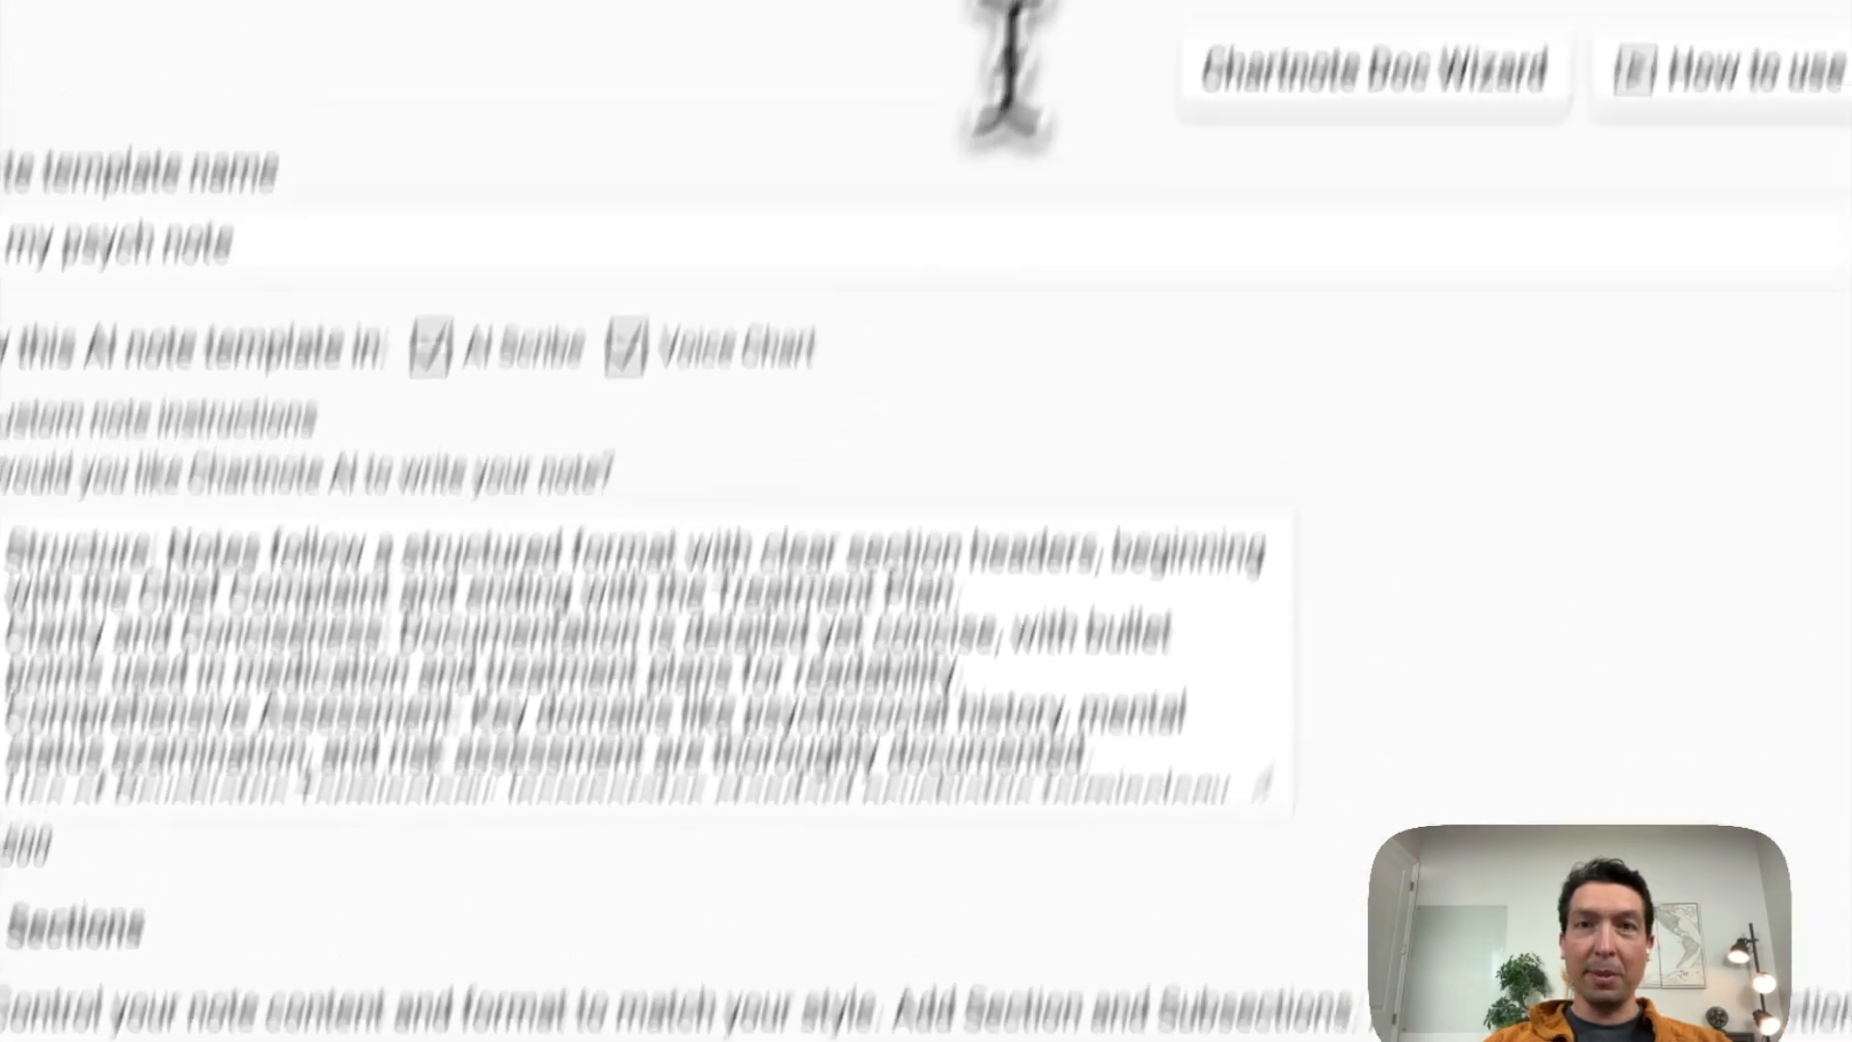
left_click(1195, 44)
scroll(658, 882, "up", 20)
scroll(651, 907, "up", 5)
scroll(651, 911, "down", 1)
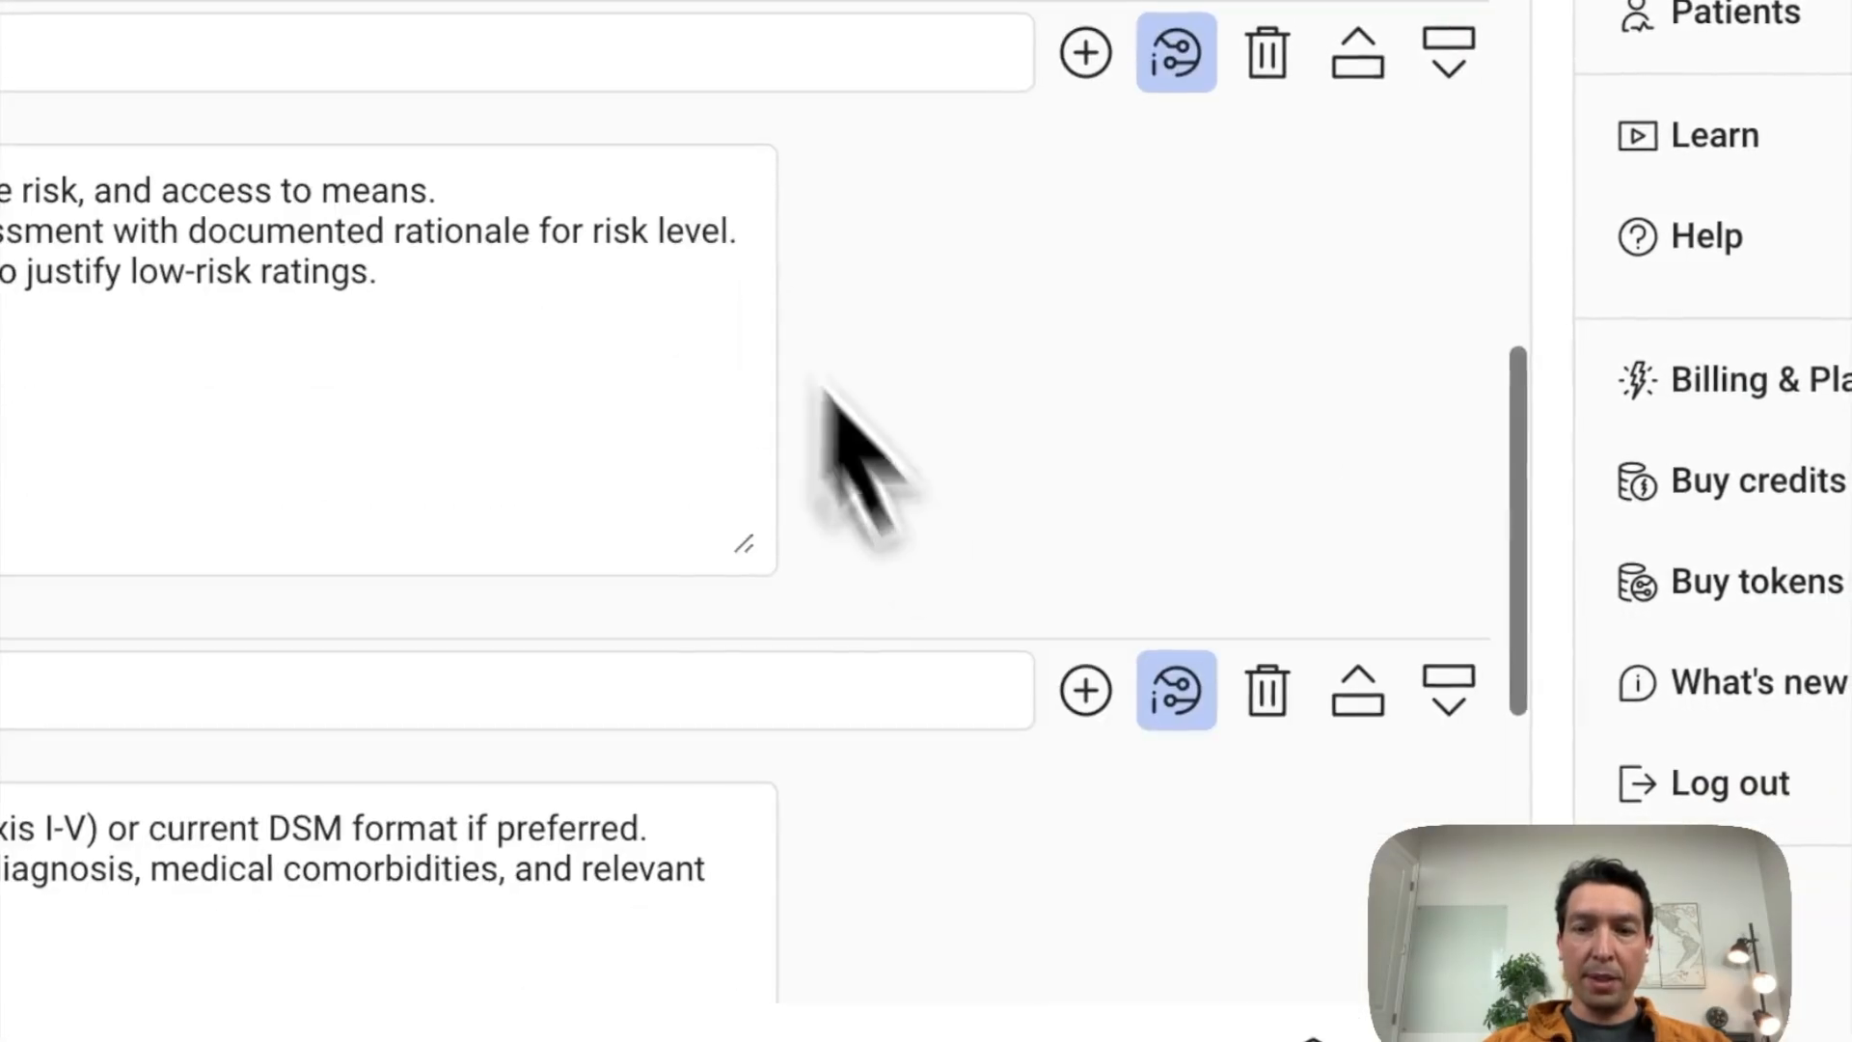
scroll(906, 511, "down", 5)
left_click(1262, 912)
- Open the Diverticulitis With GI Bleed note from January 17, 2025 and re-run it with the my psych note template
left_click(224, 441)
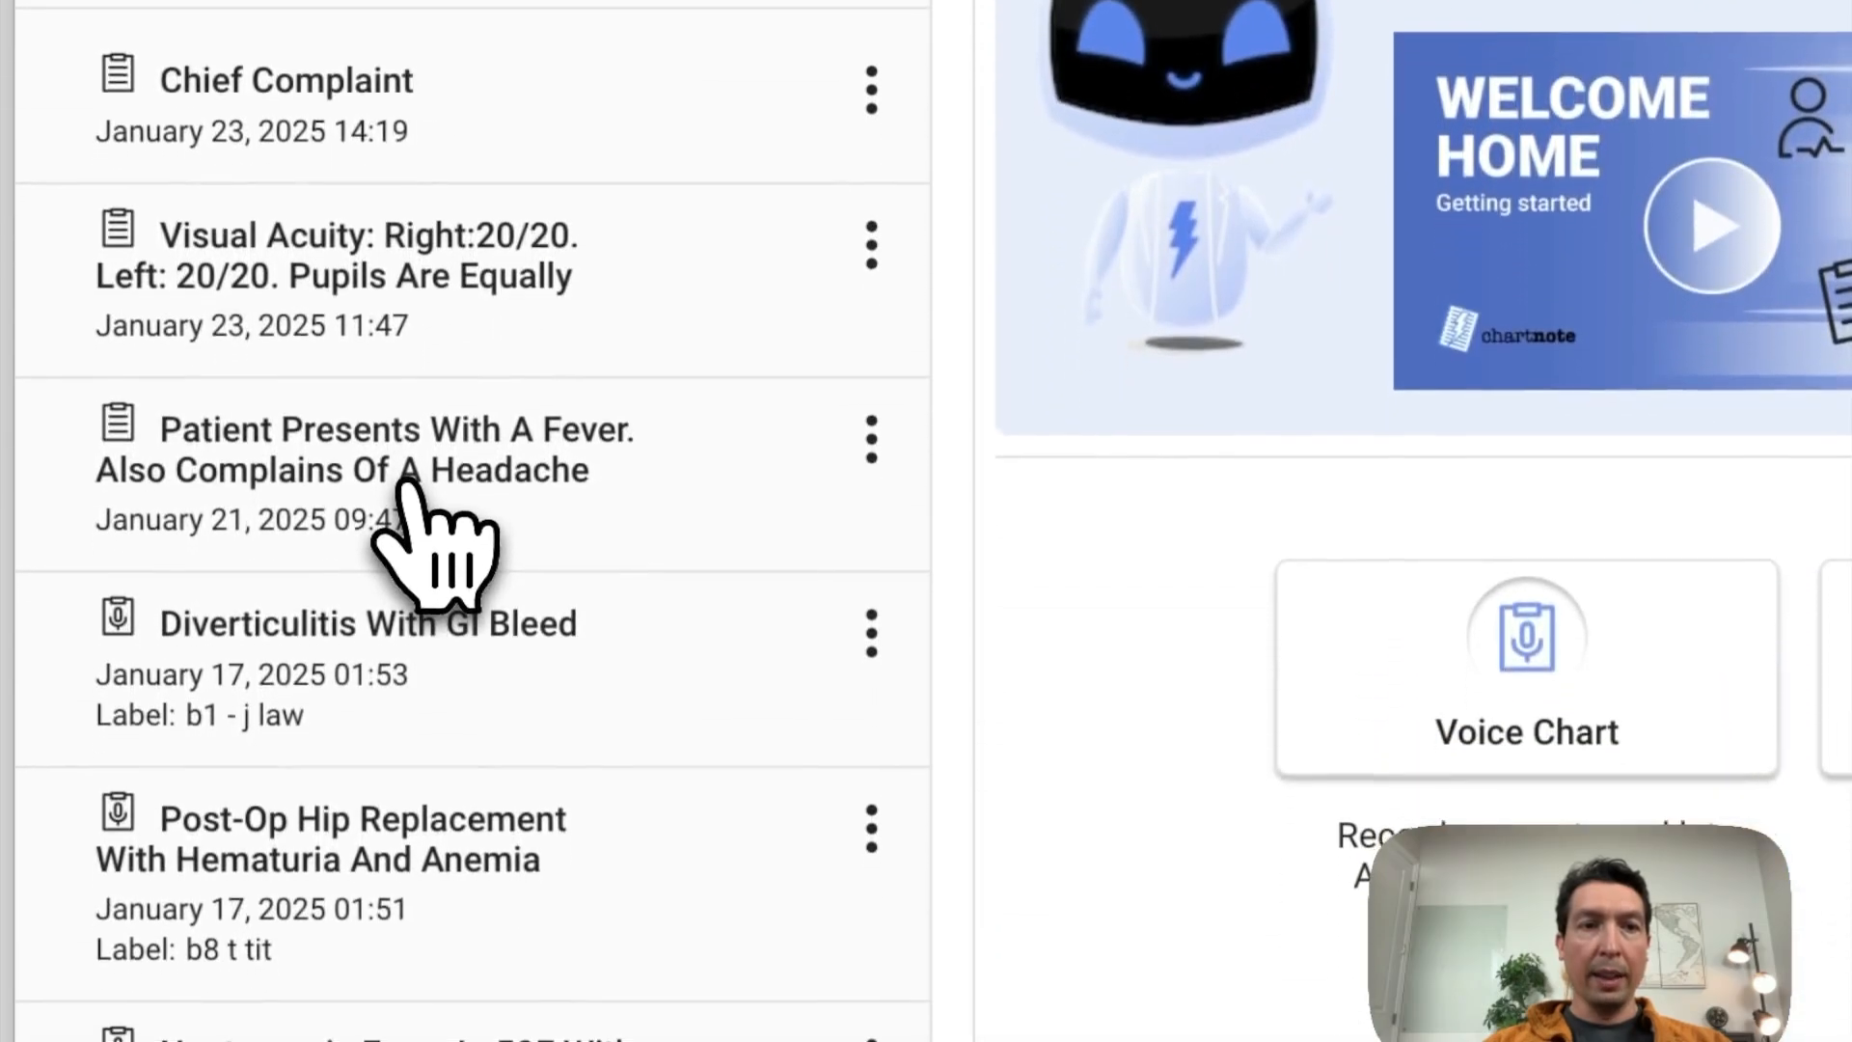
left_click(405, 632)
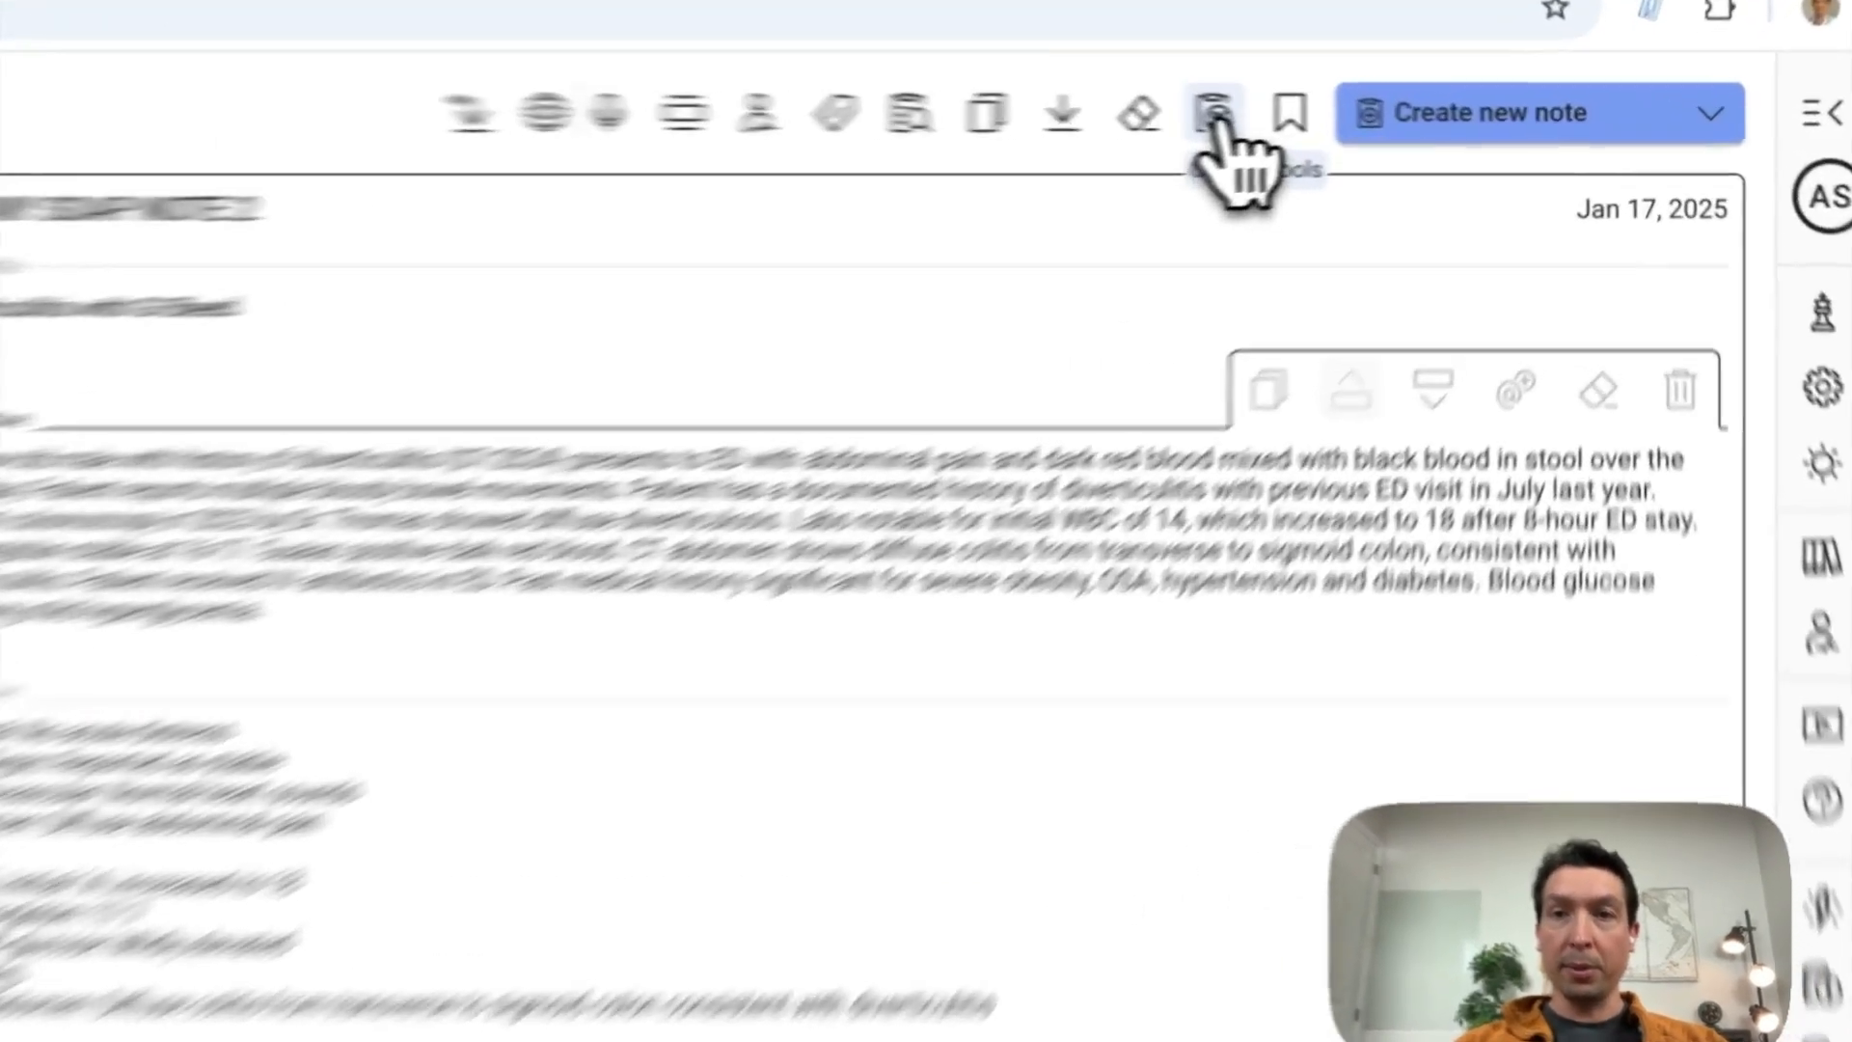
left_click(1360, 121)
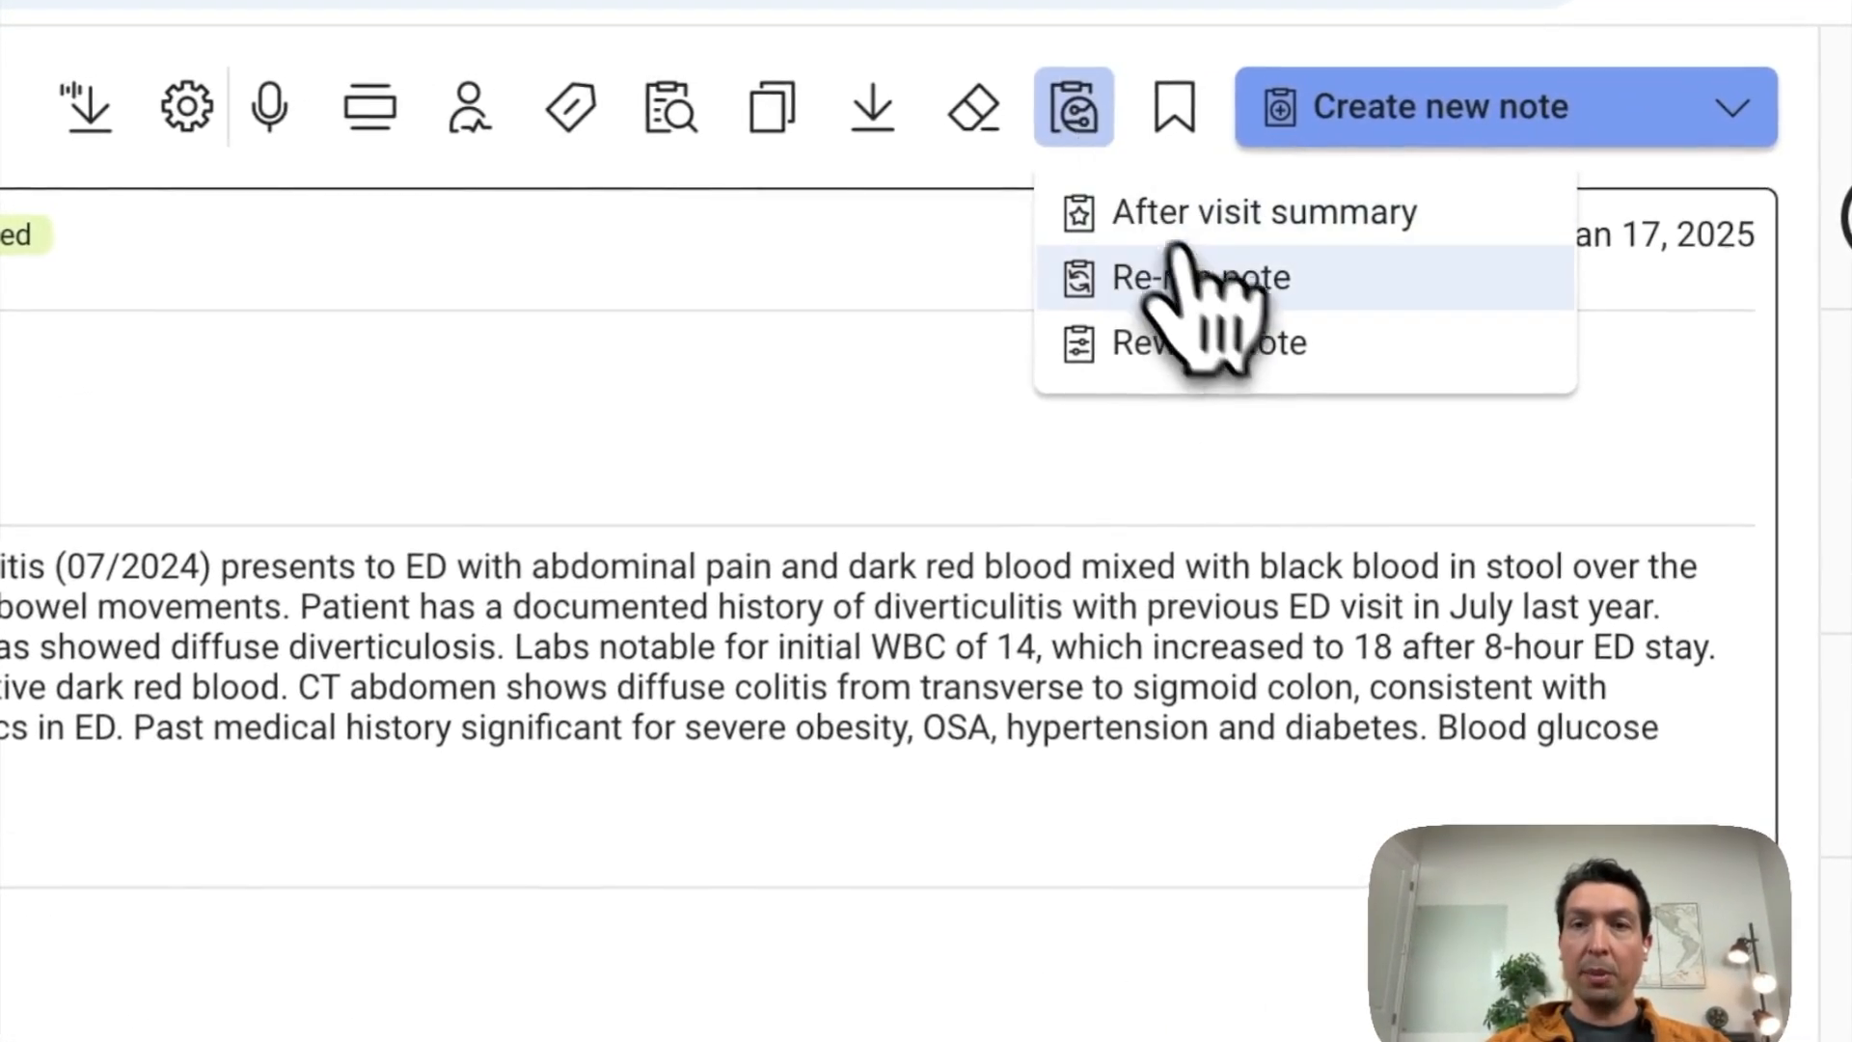
left_click(1424, 205)
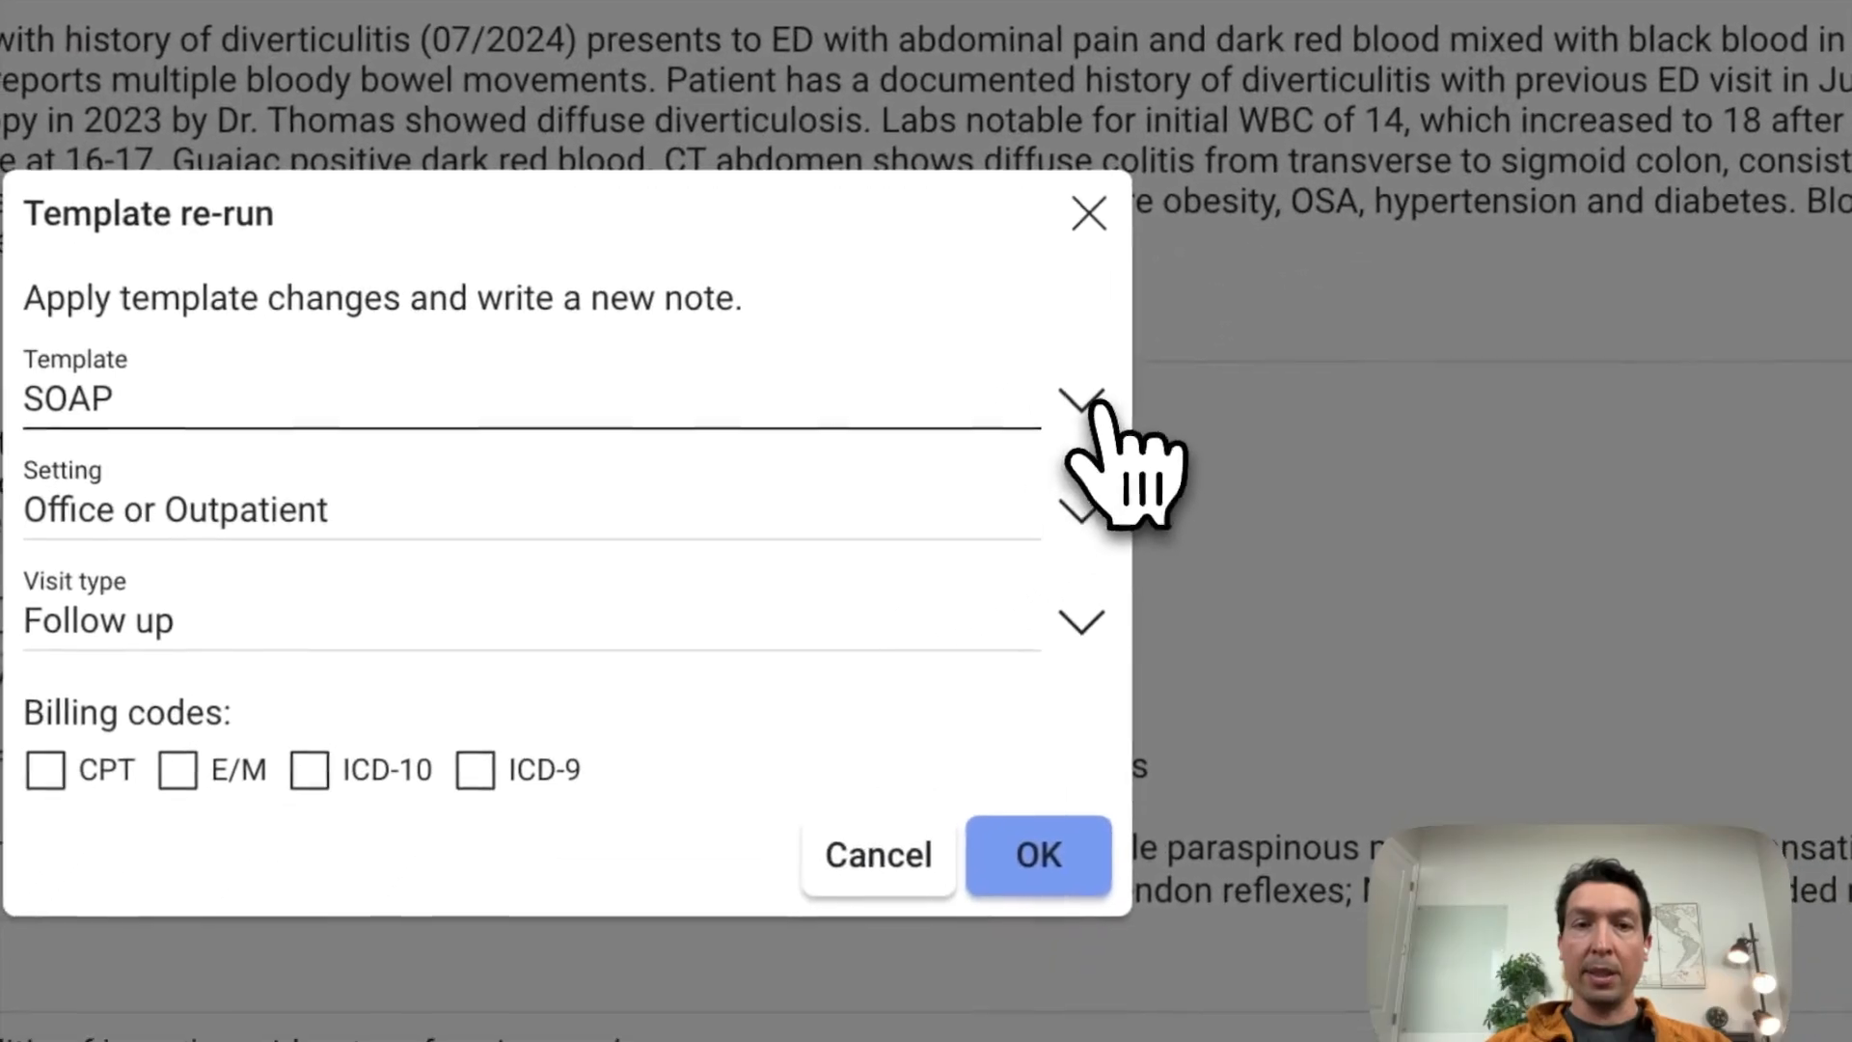
left_click(1082, 394)
scroll(772, 695, "down", 10)
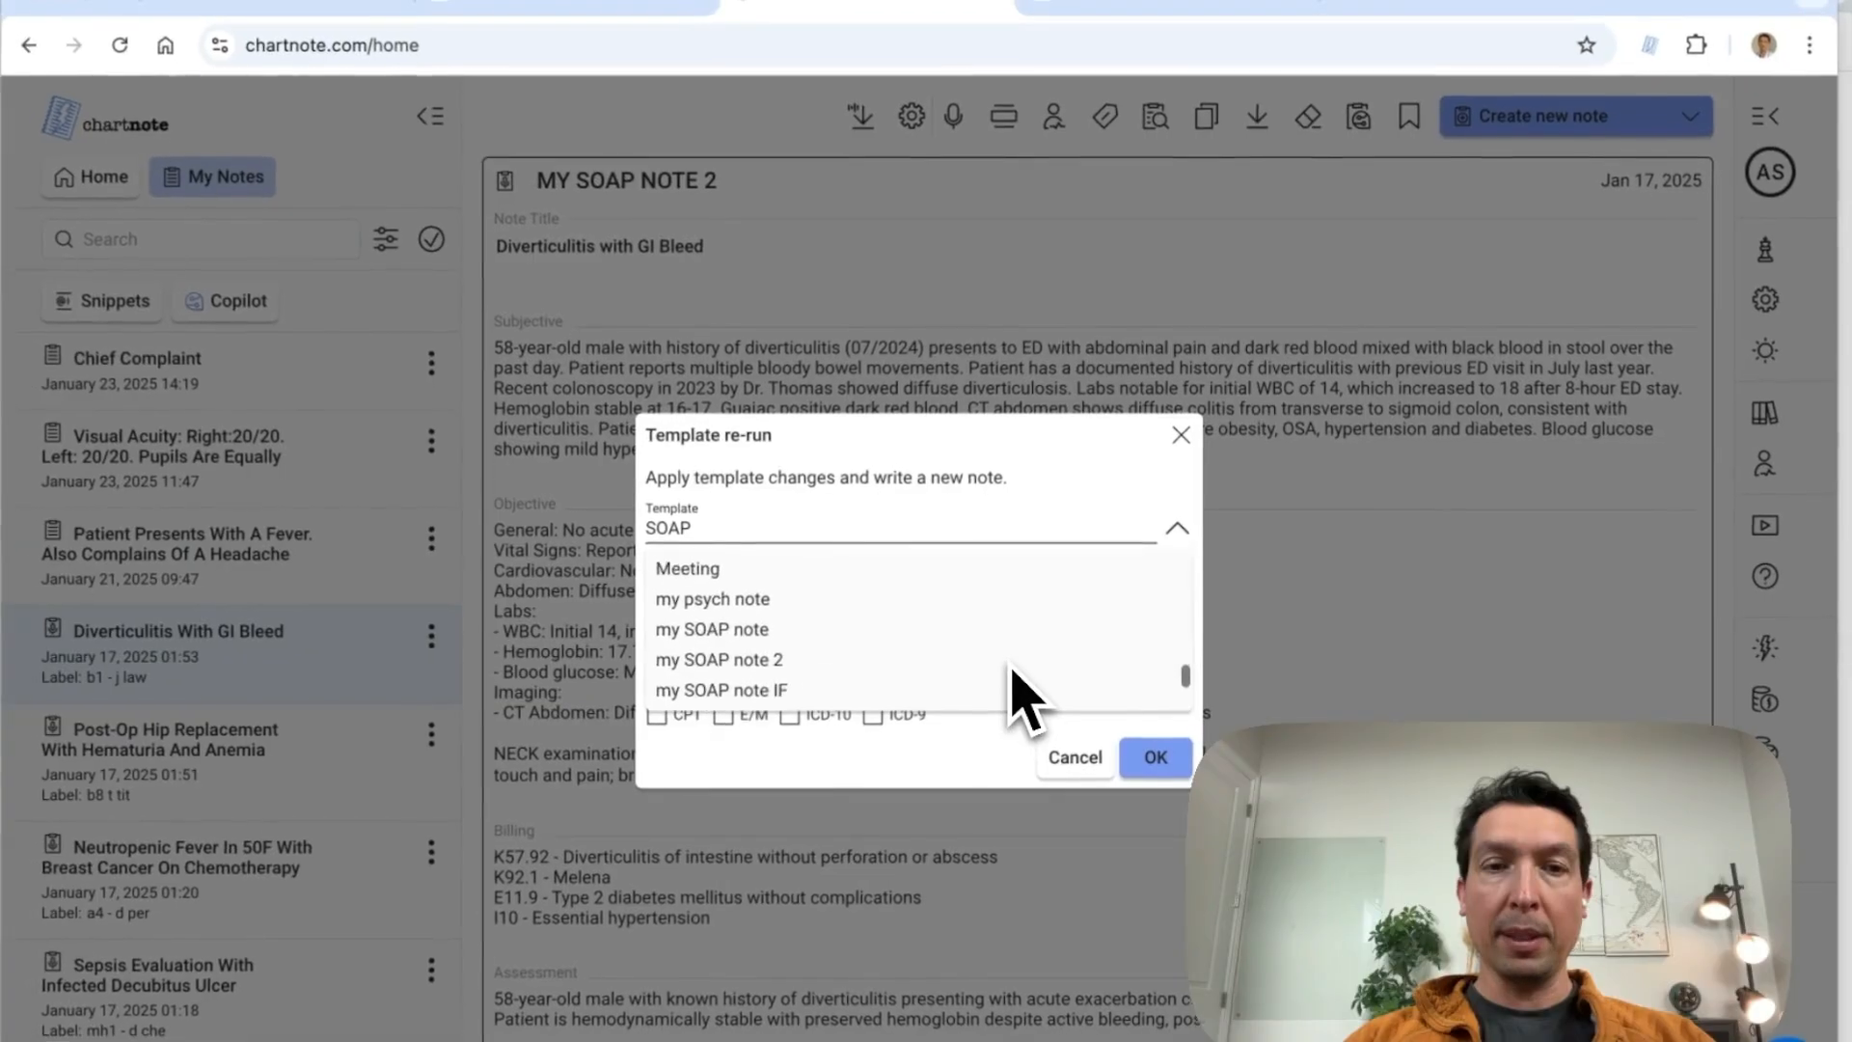
scroll(1015, 669, "up", 1)
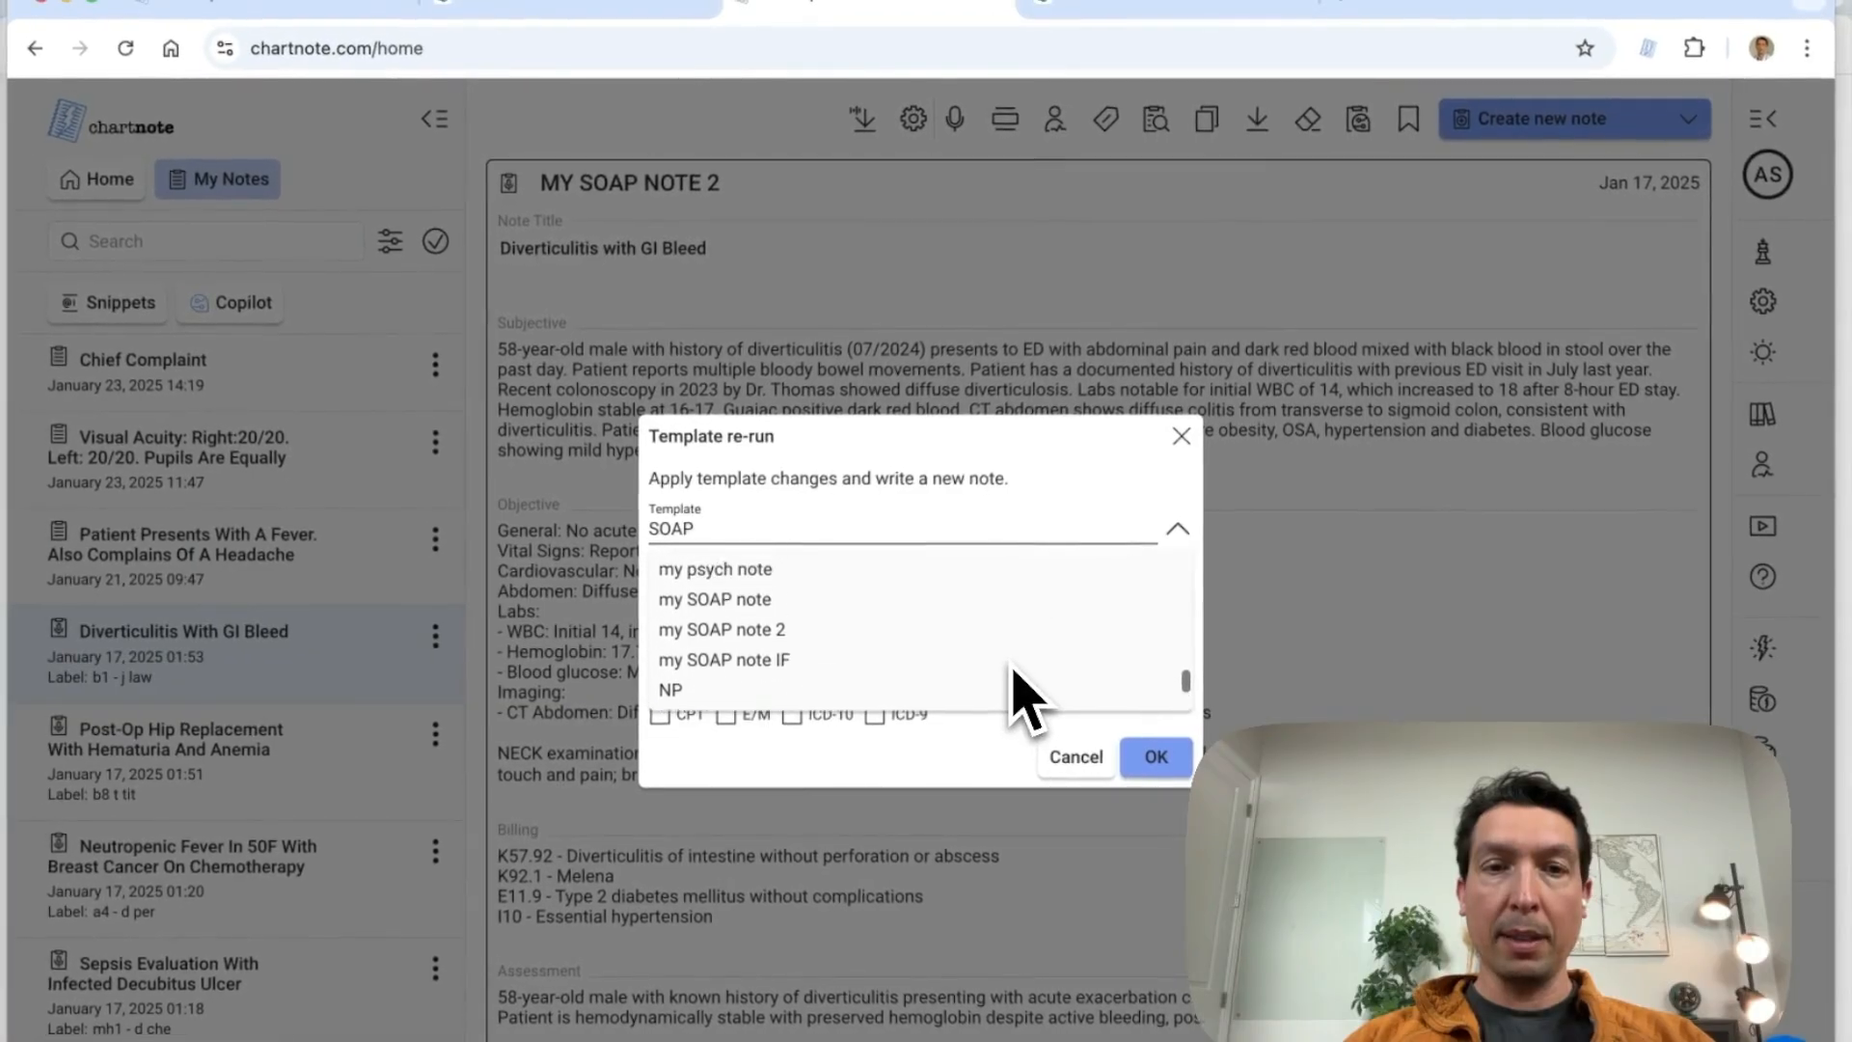
left_click(762, 586)
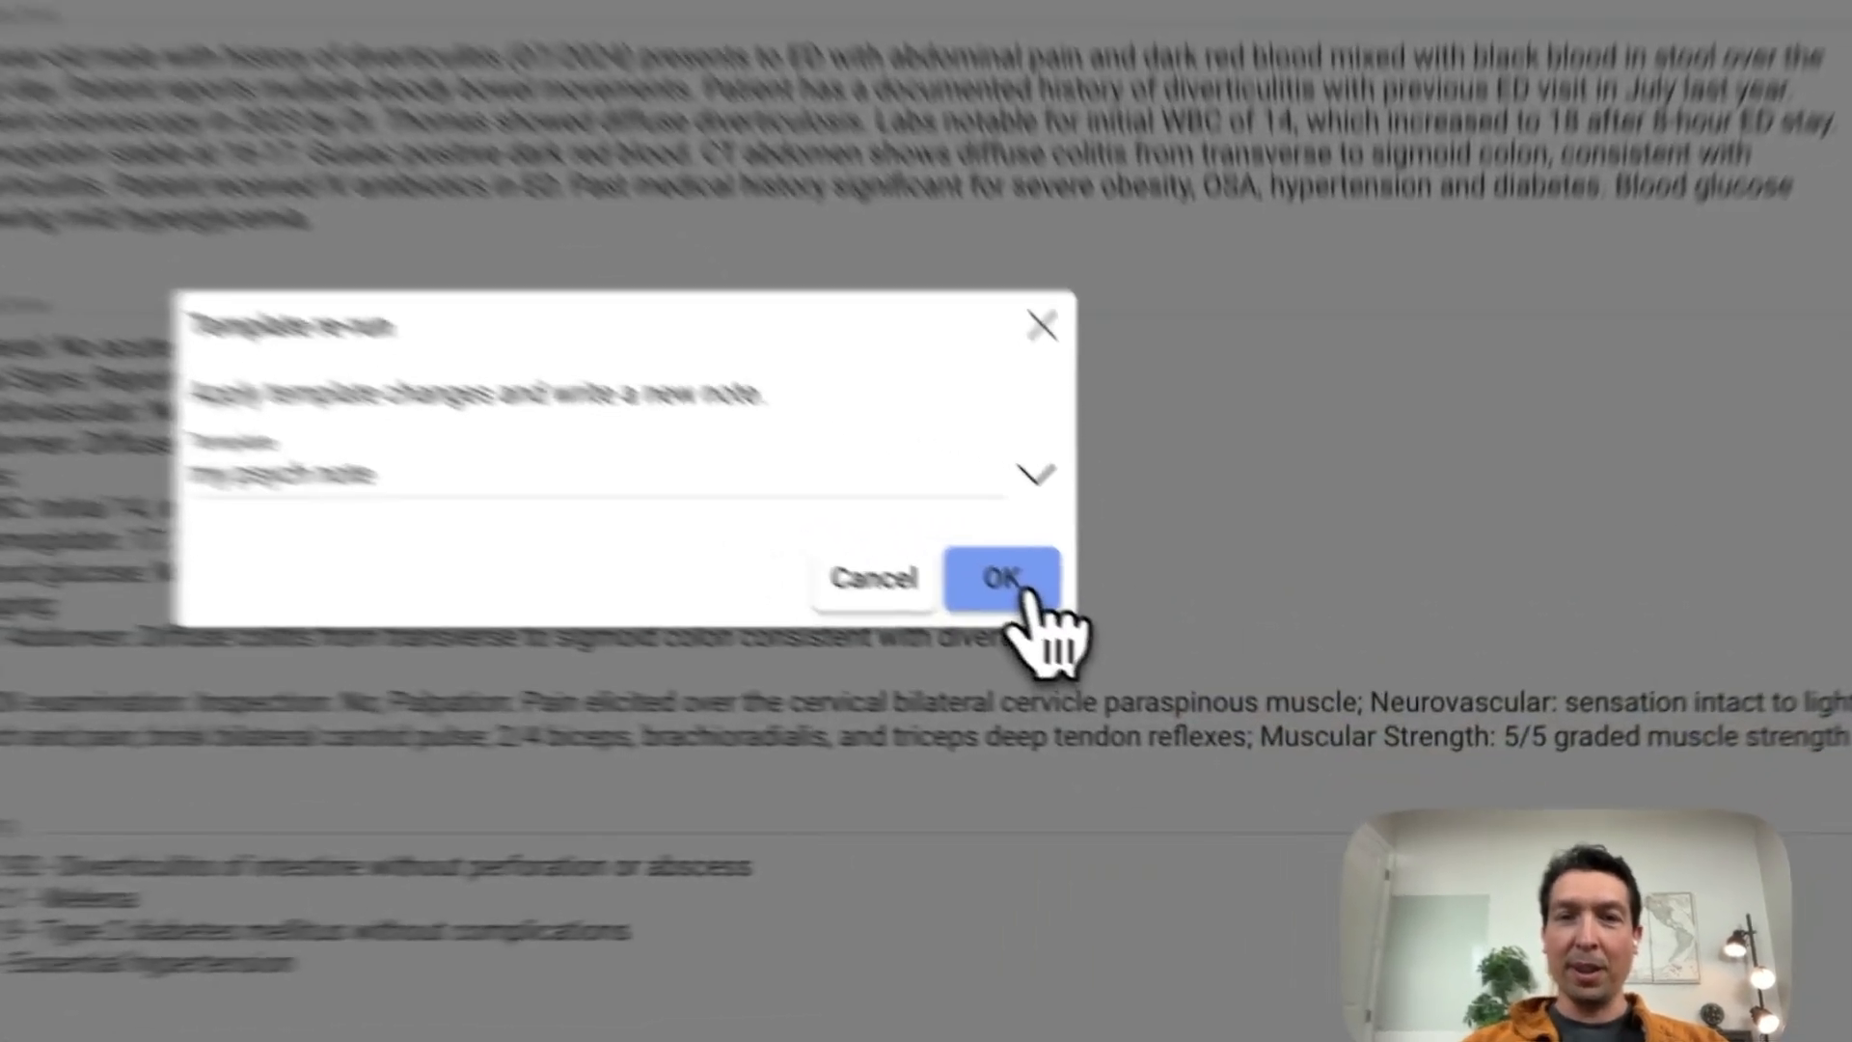
left_click(1167, 683)
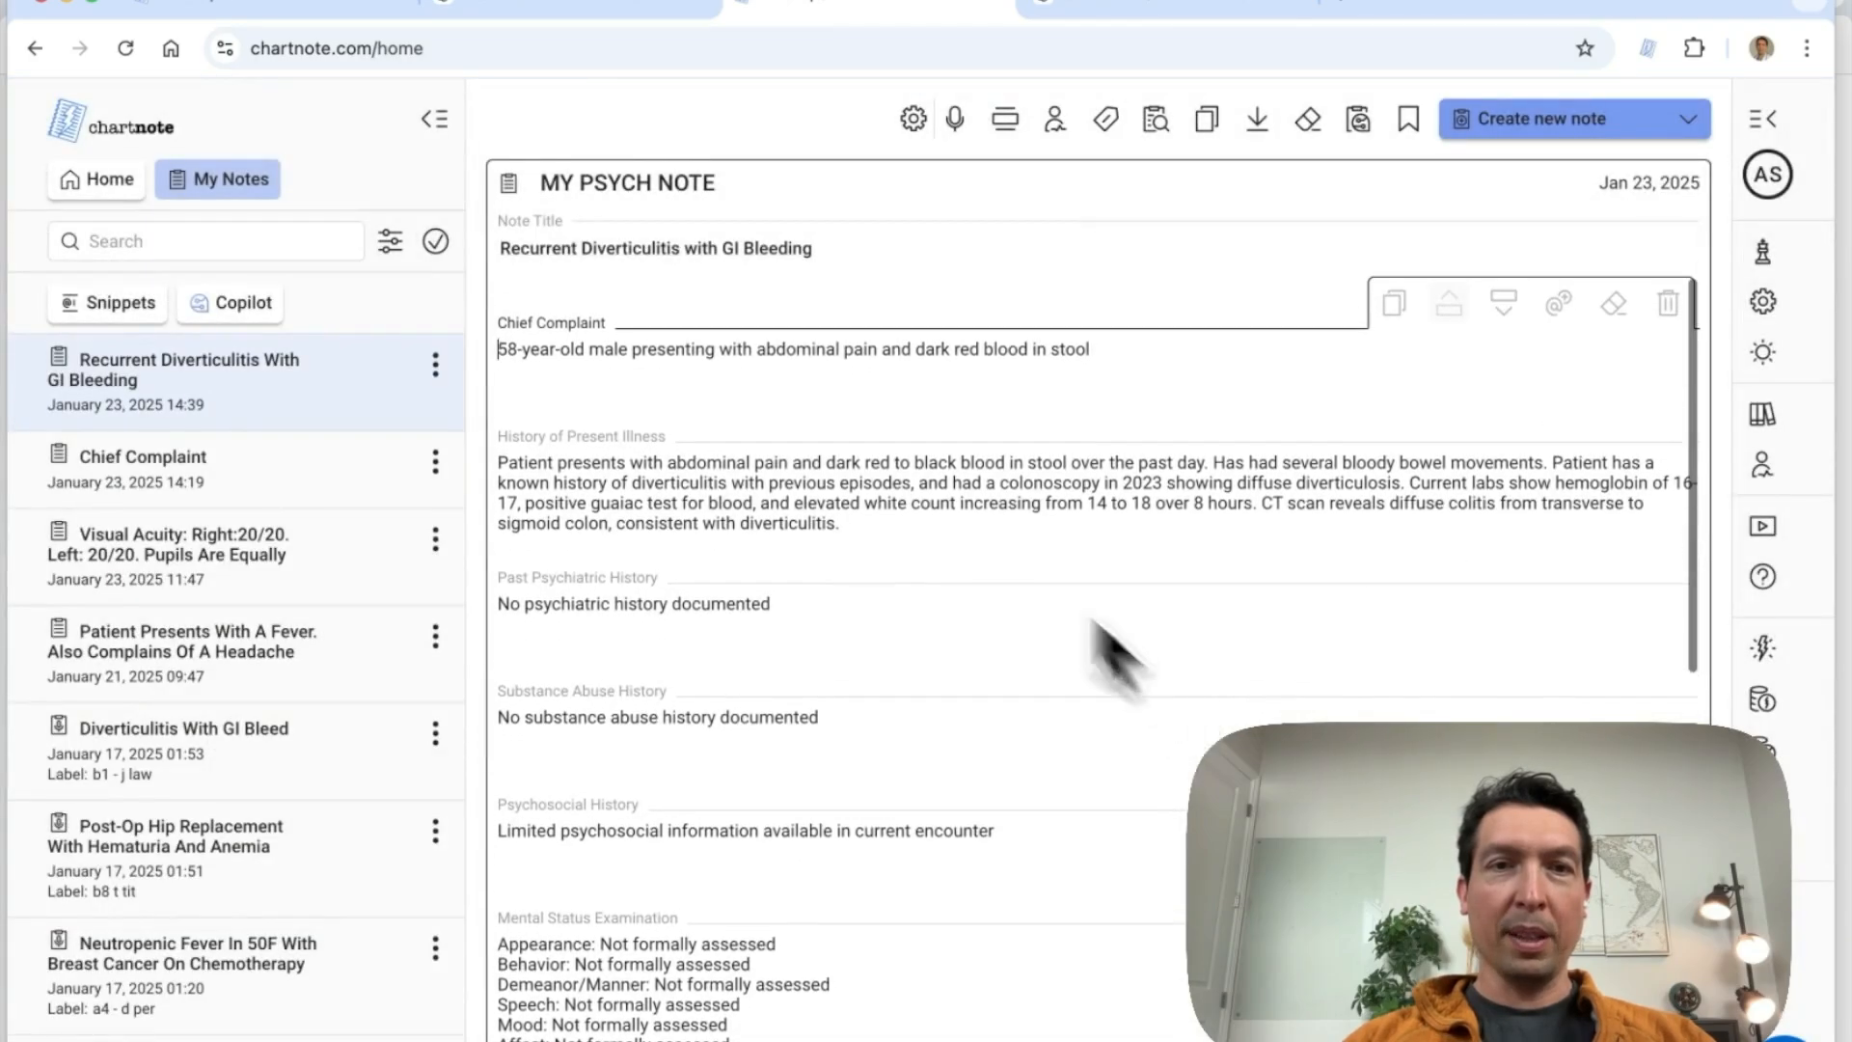
- Review the sections of the re-run psych note, including the Mental Status Examination, Diagnosis and Treatment Plan
scroll(628, 736, "down", 5)
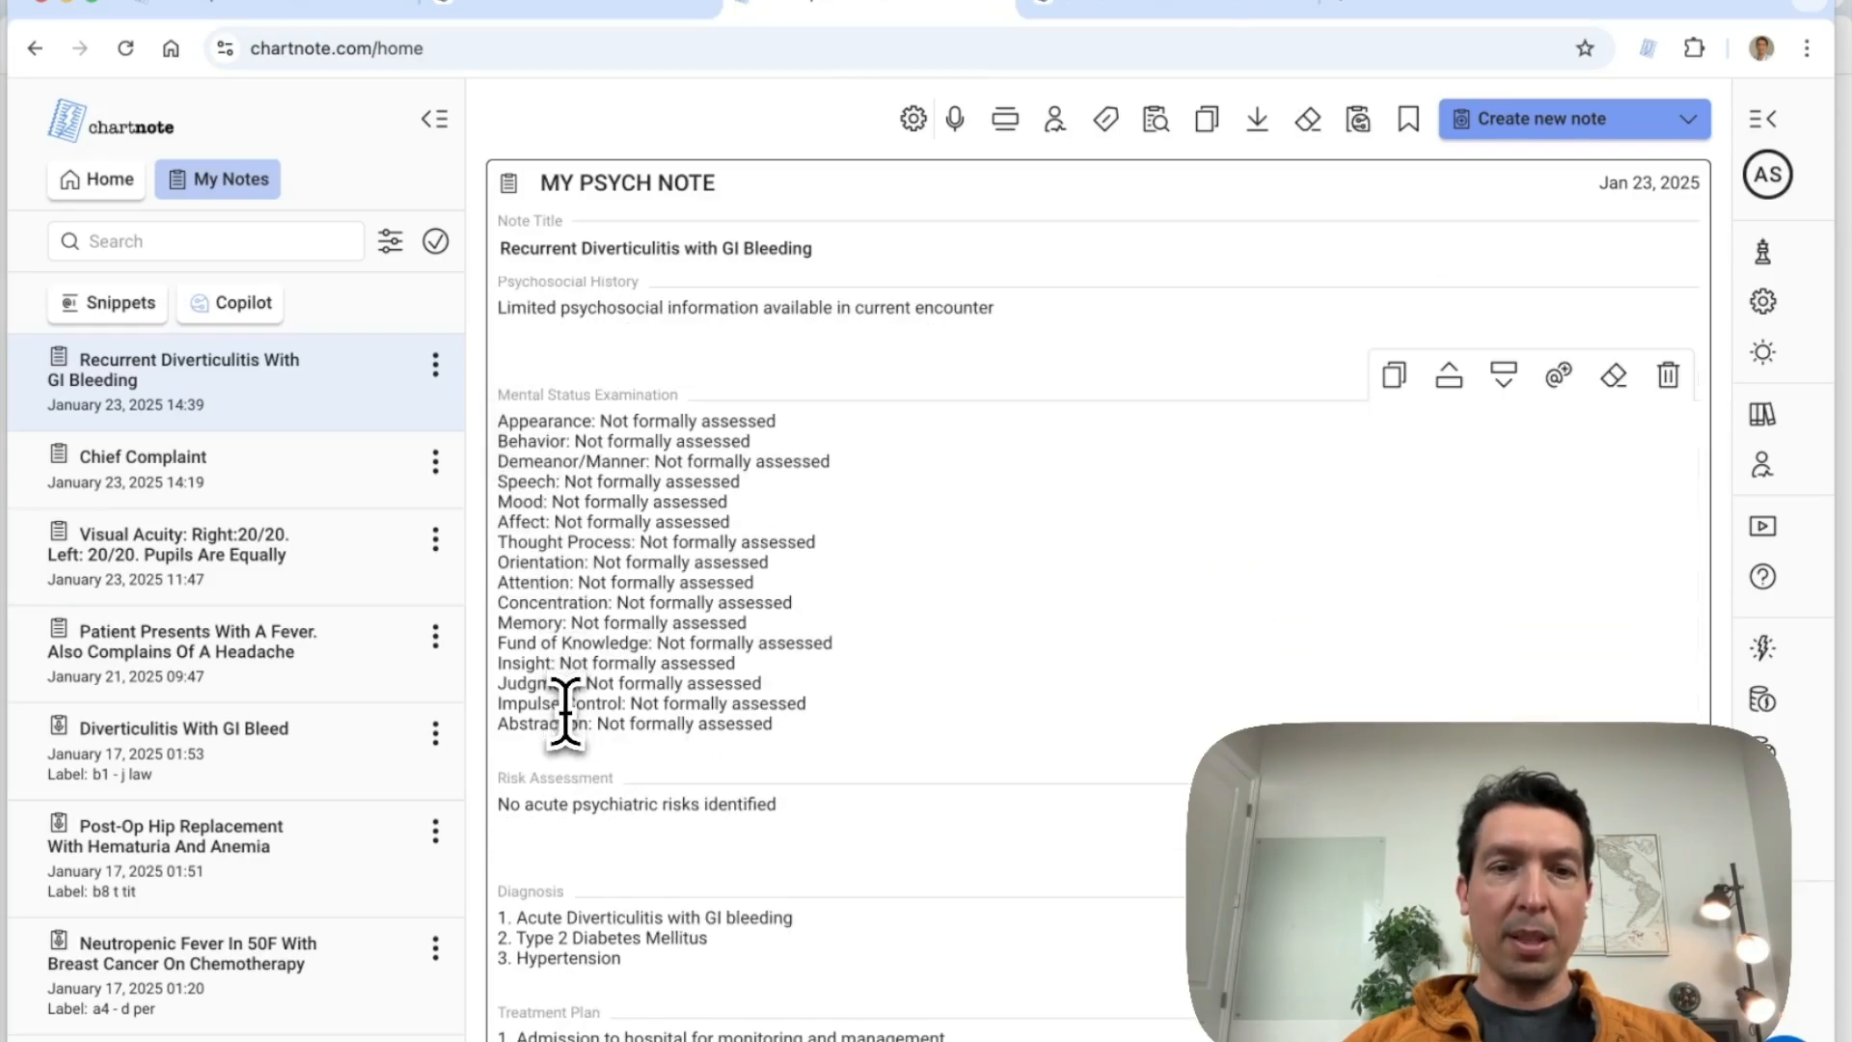
scroll(774, 783, "down", 2)
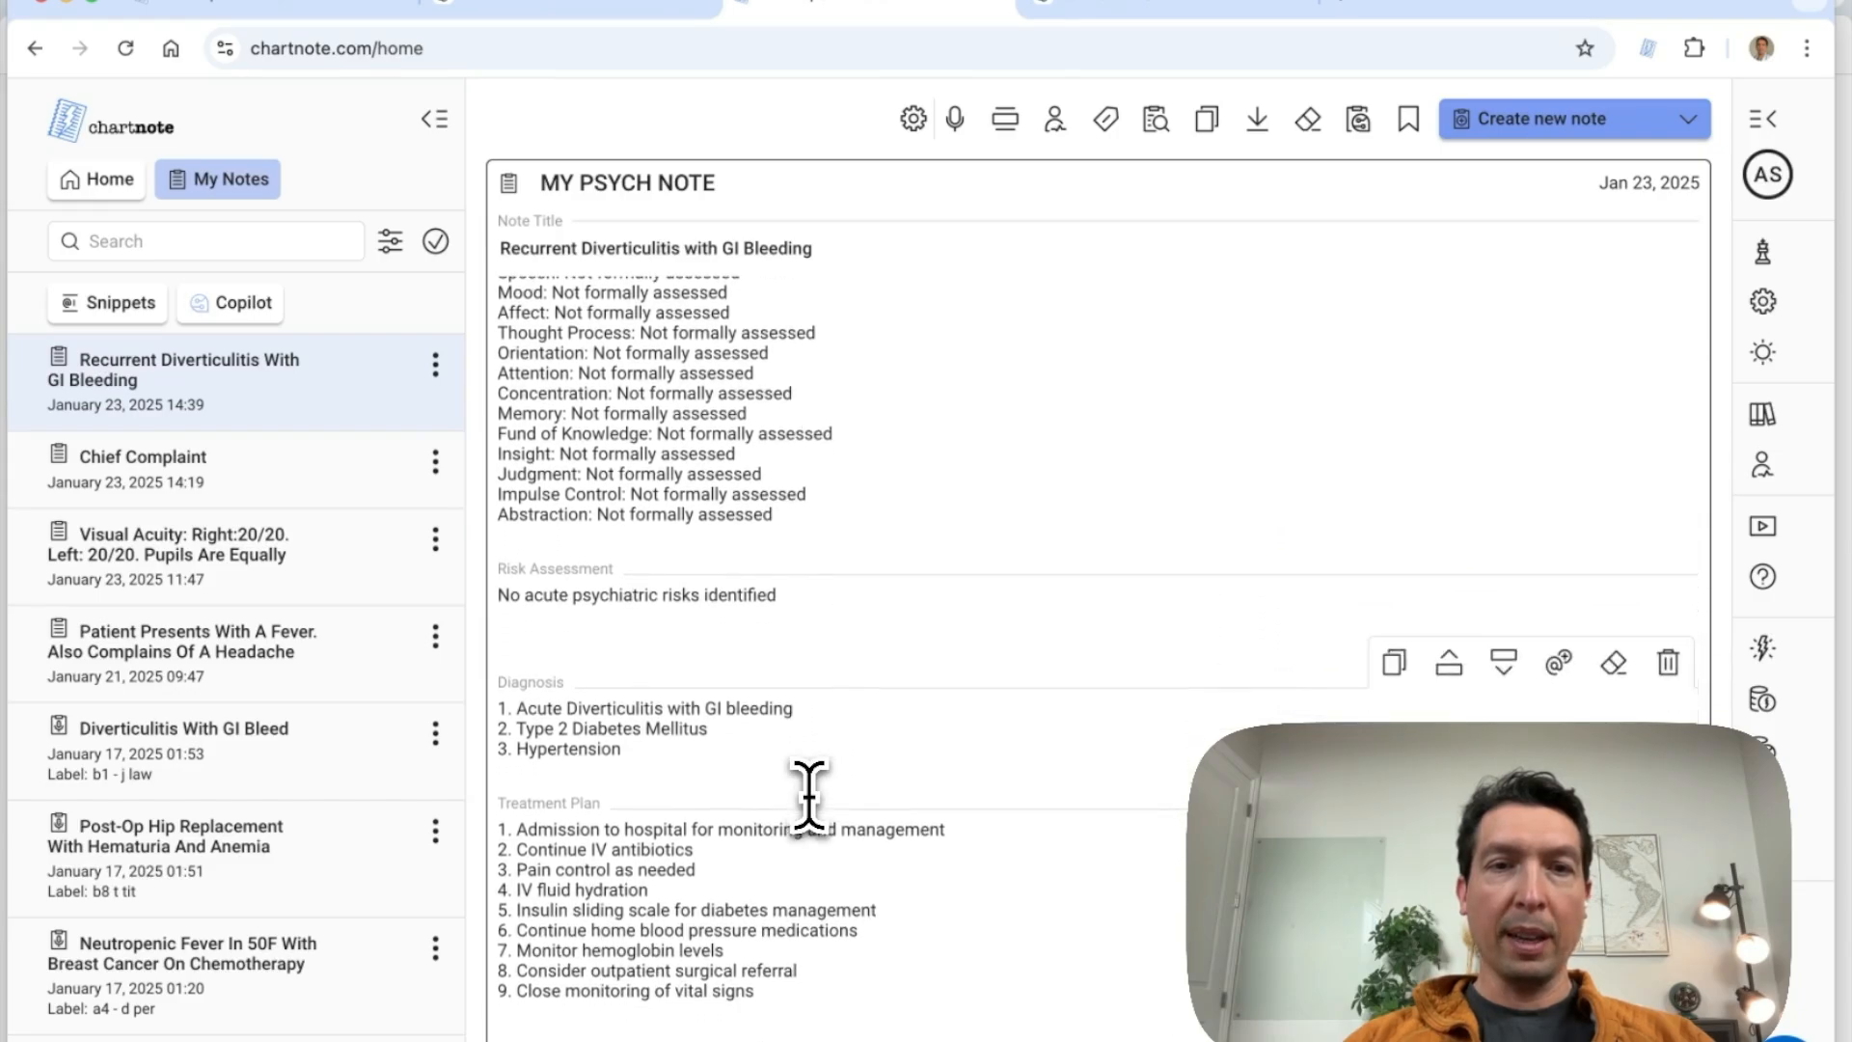
scroll(808, 790, "up", 2)
left_click_drag(801, 692, 499, 380)
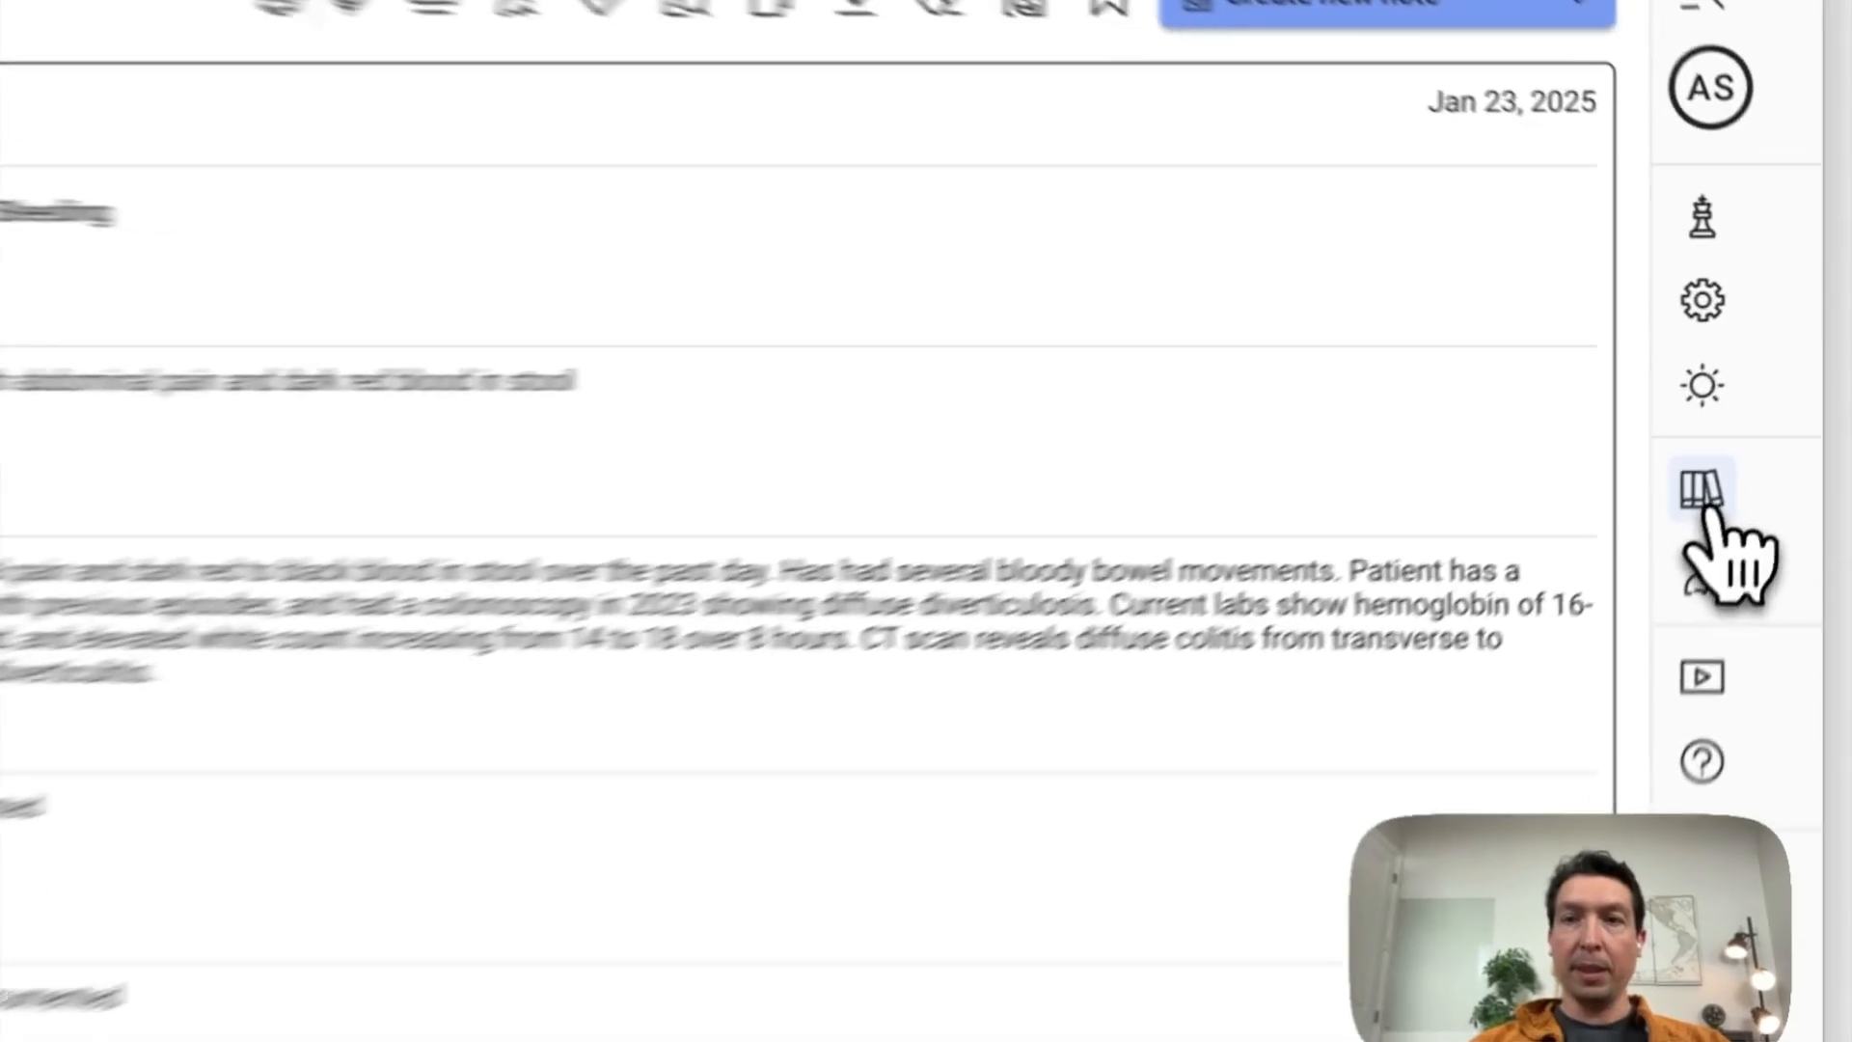
- Open the library's list of AI-Powered Note Templates
left_click(1762, 415)
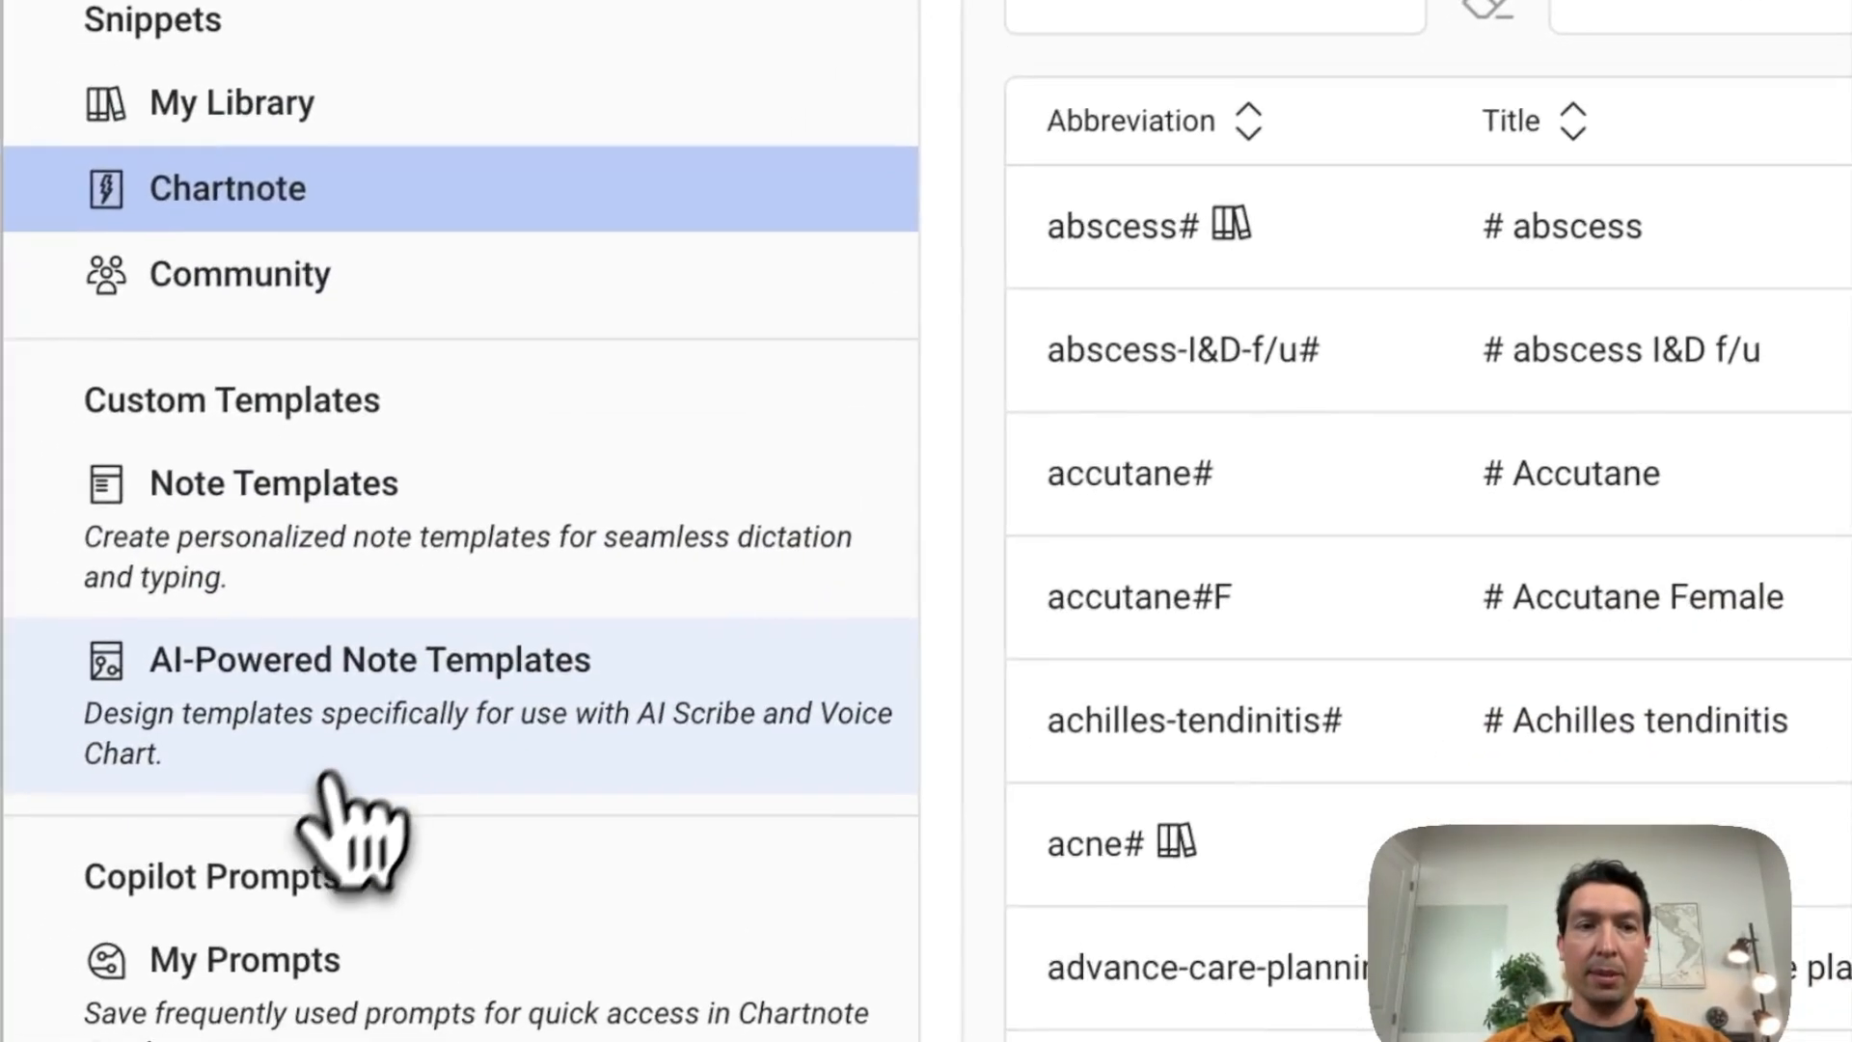
left_click(280, 897)
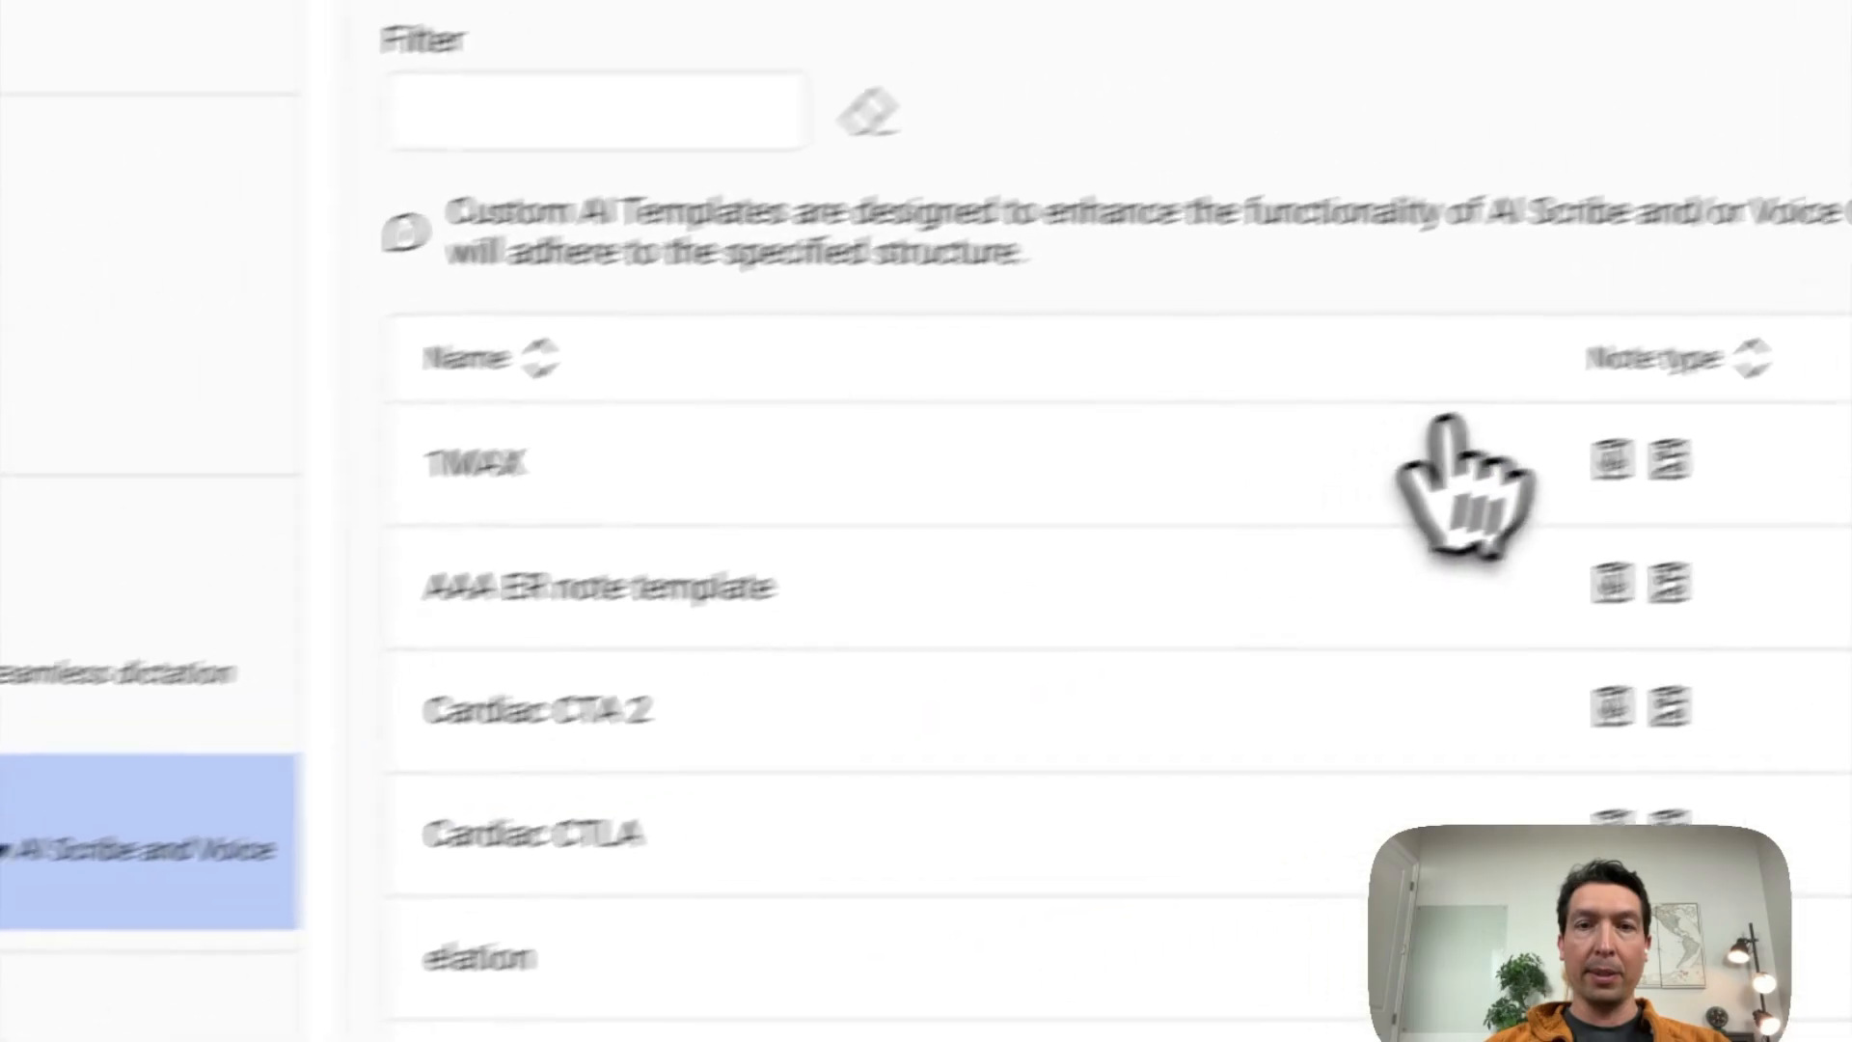
- Try filtering the AI note templates by "my psy" and clear the filter
left_click(415, 246)
type("my p")
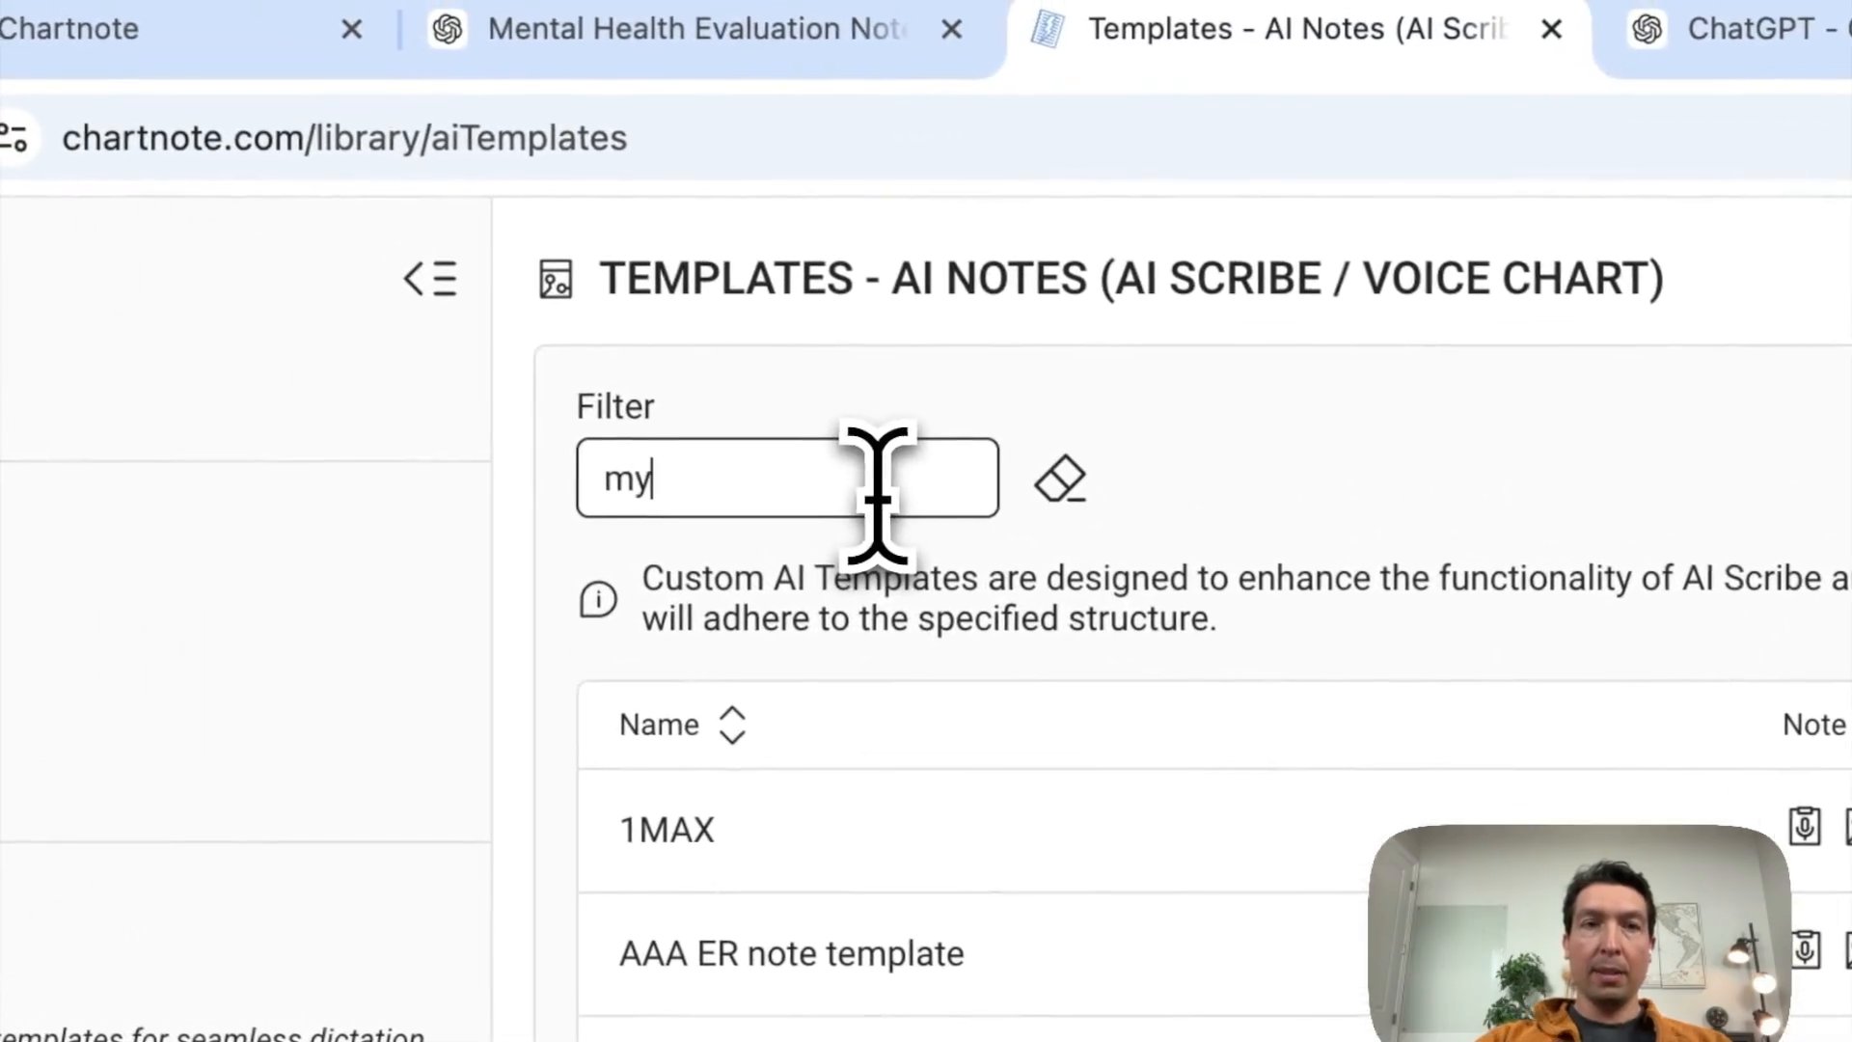
type("sy")
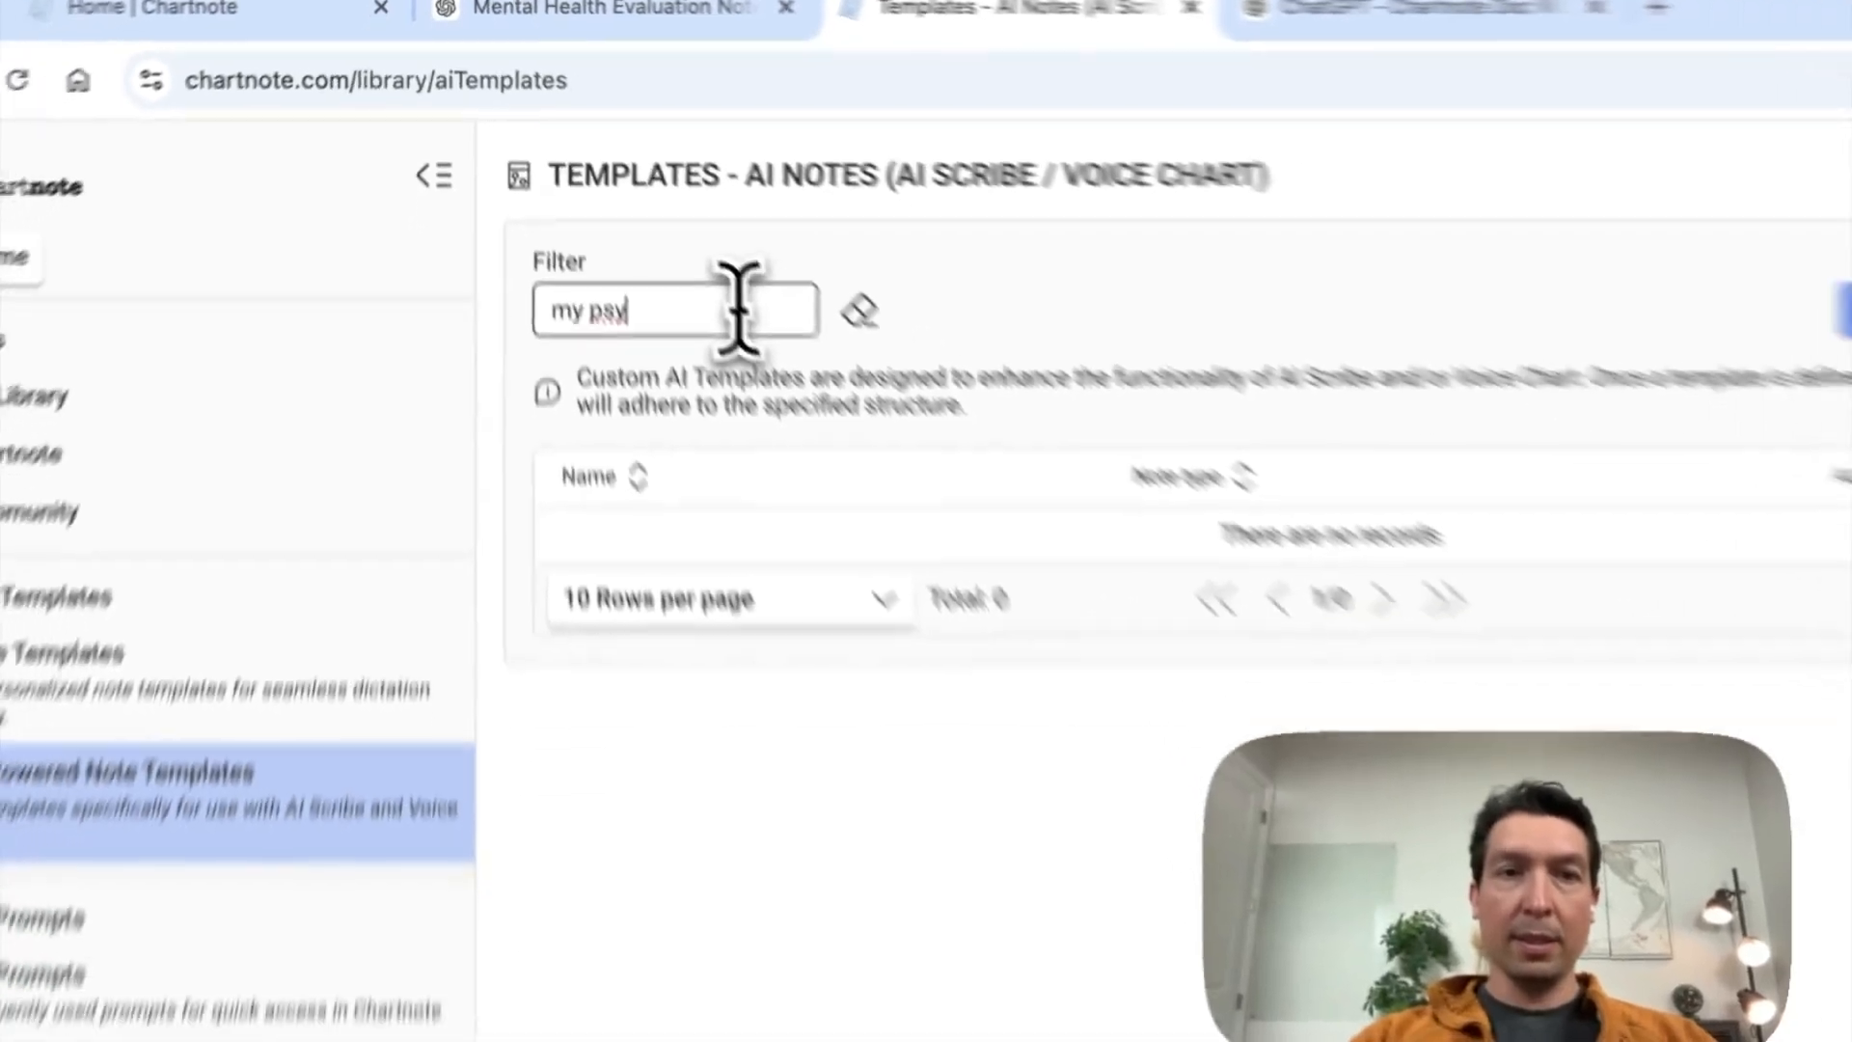
key("BackSpace")
key("BackSpace")
key("BackSpace")
key("BackSpace")
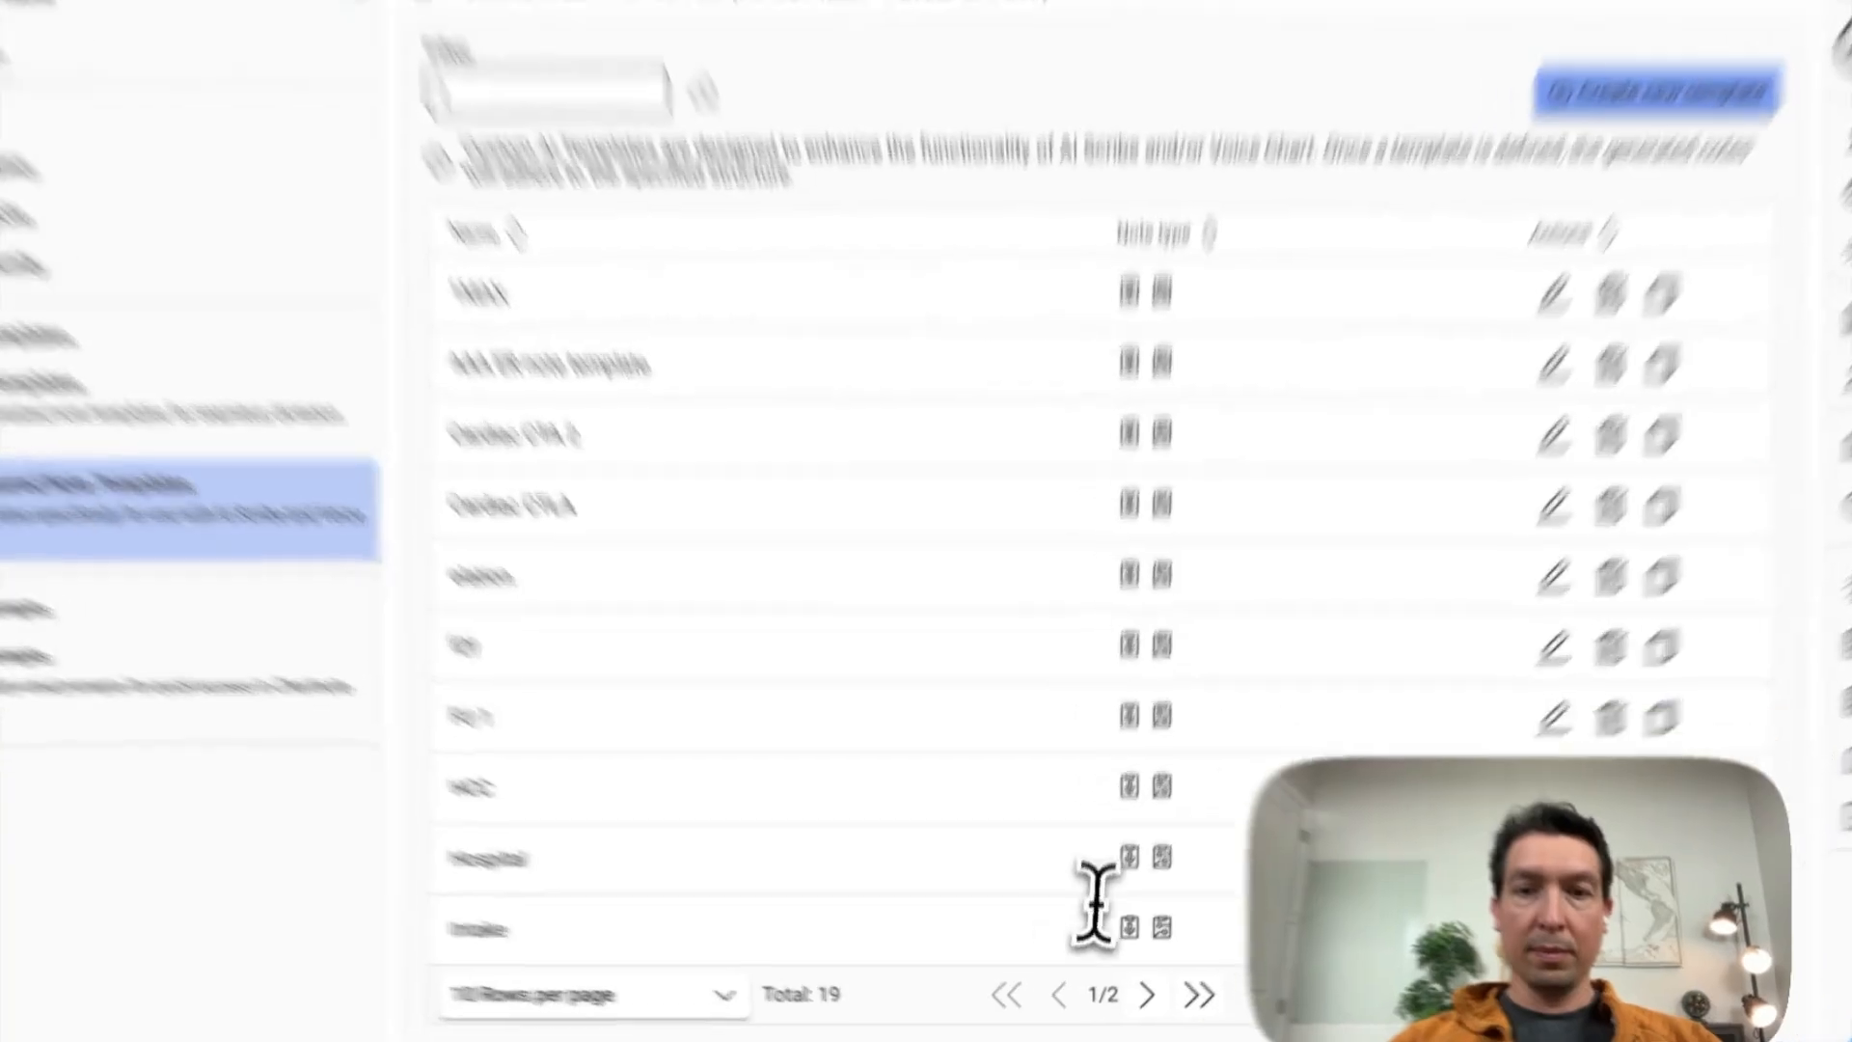
- Open the my psych note template from the second page of the list and examine its sections, ending in the Diagnosis custom instructions
left_click(1137, 1007)
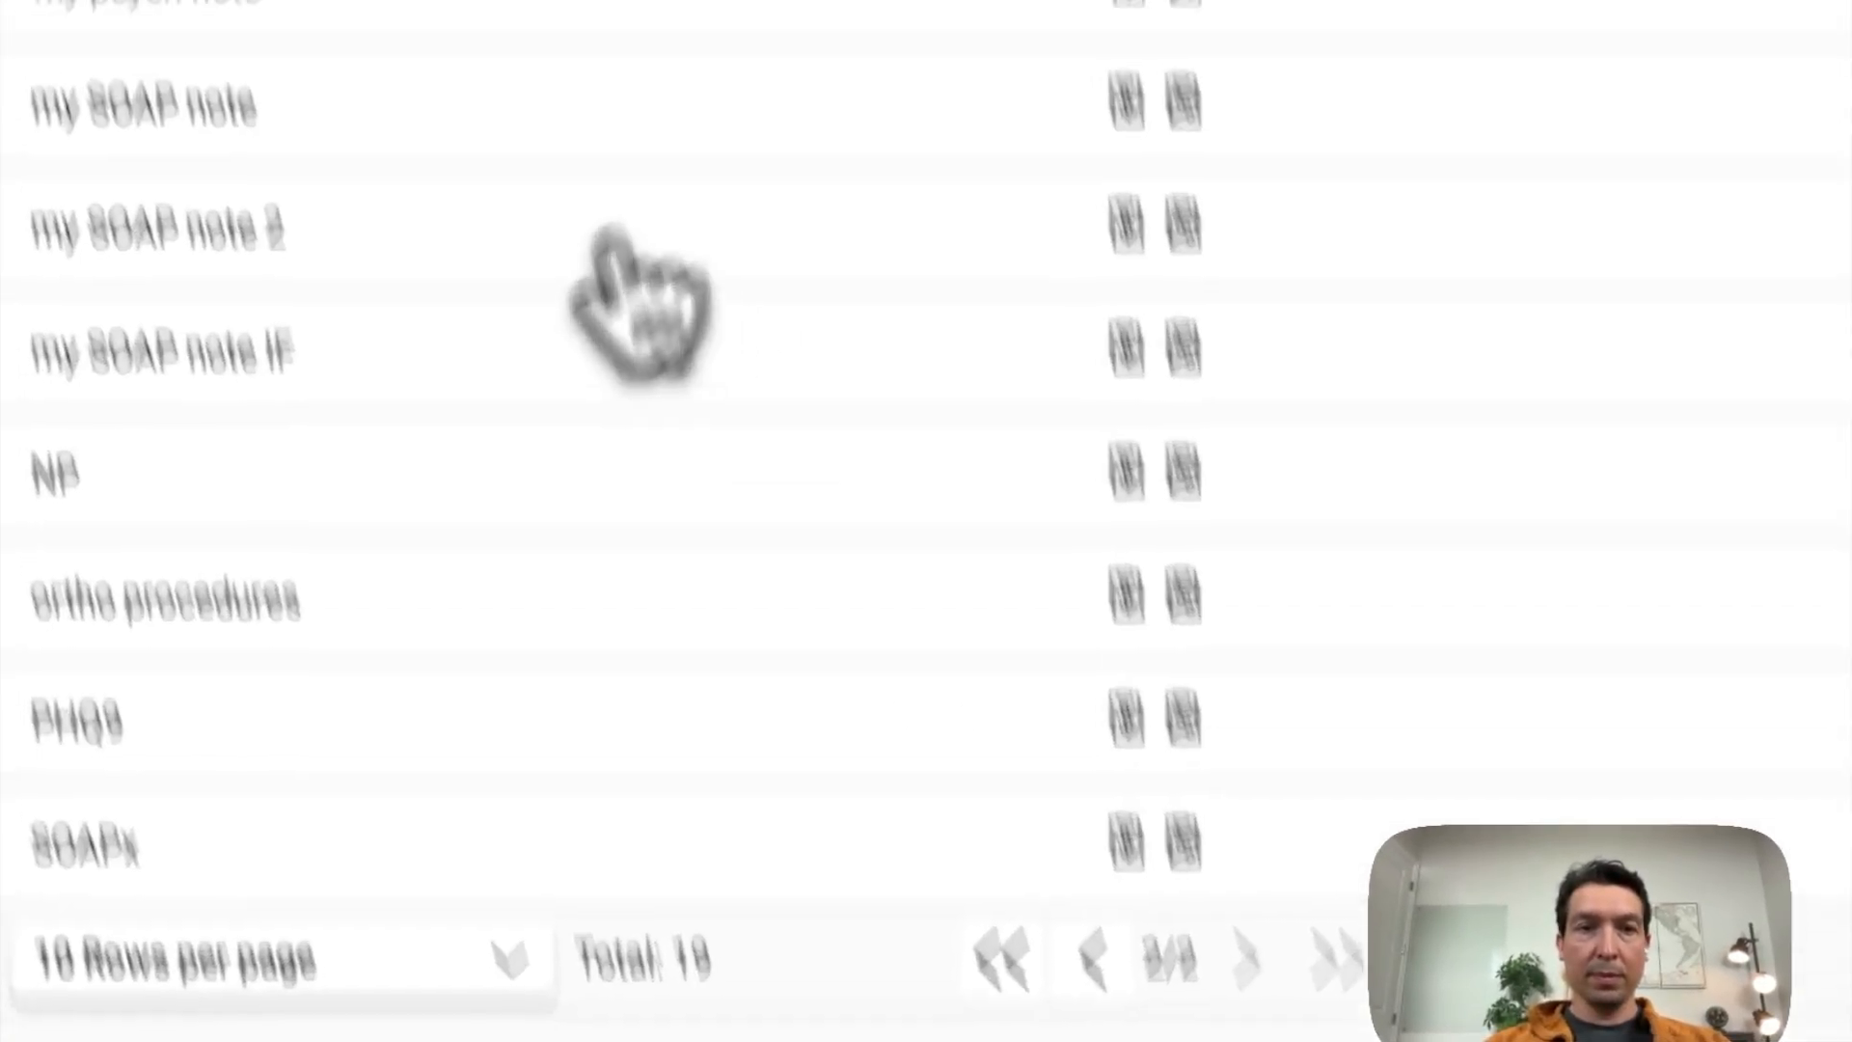
left_click(1262, 449)
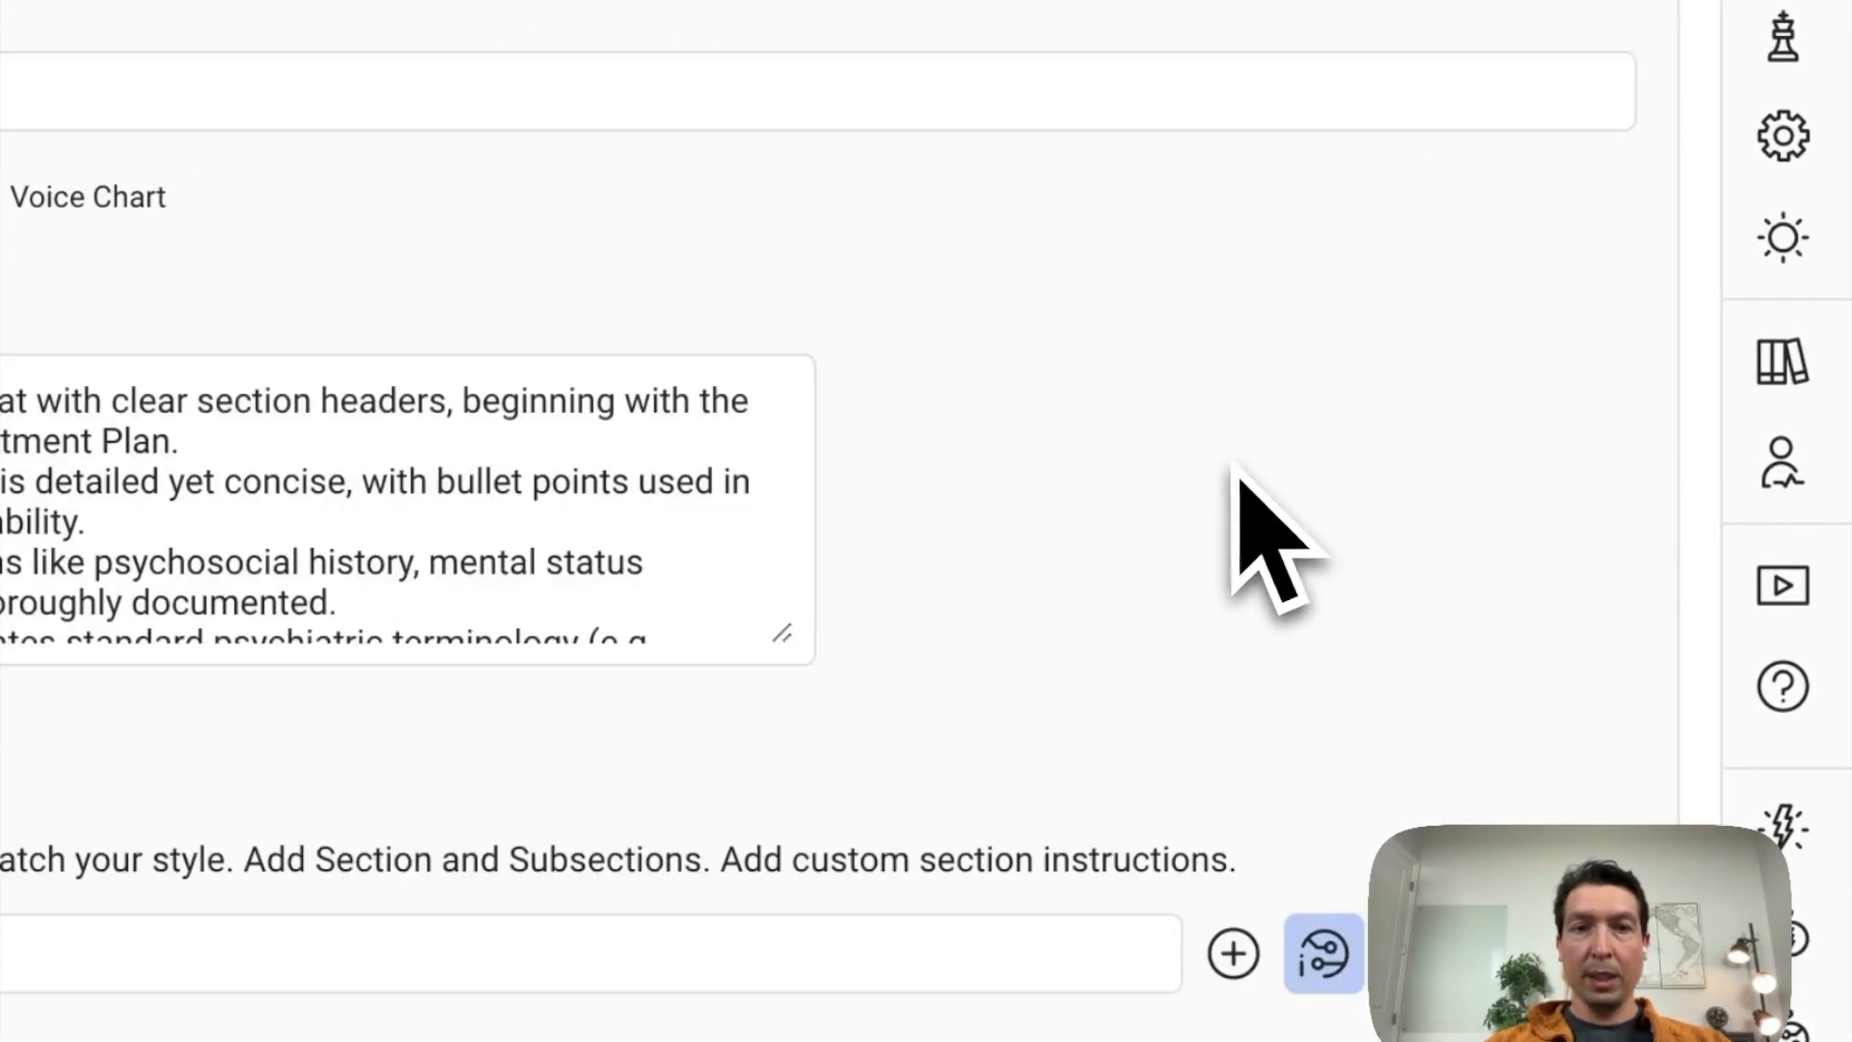
scroll(994, 721, "down", 10)
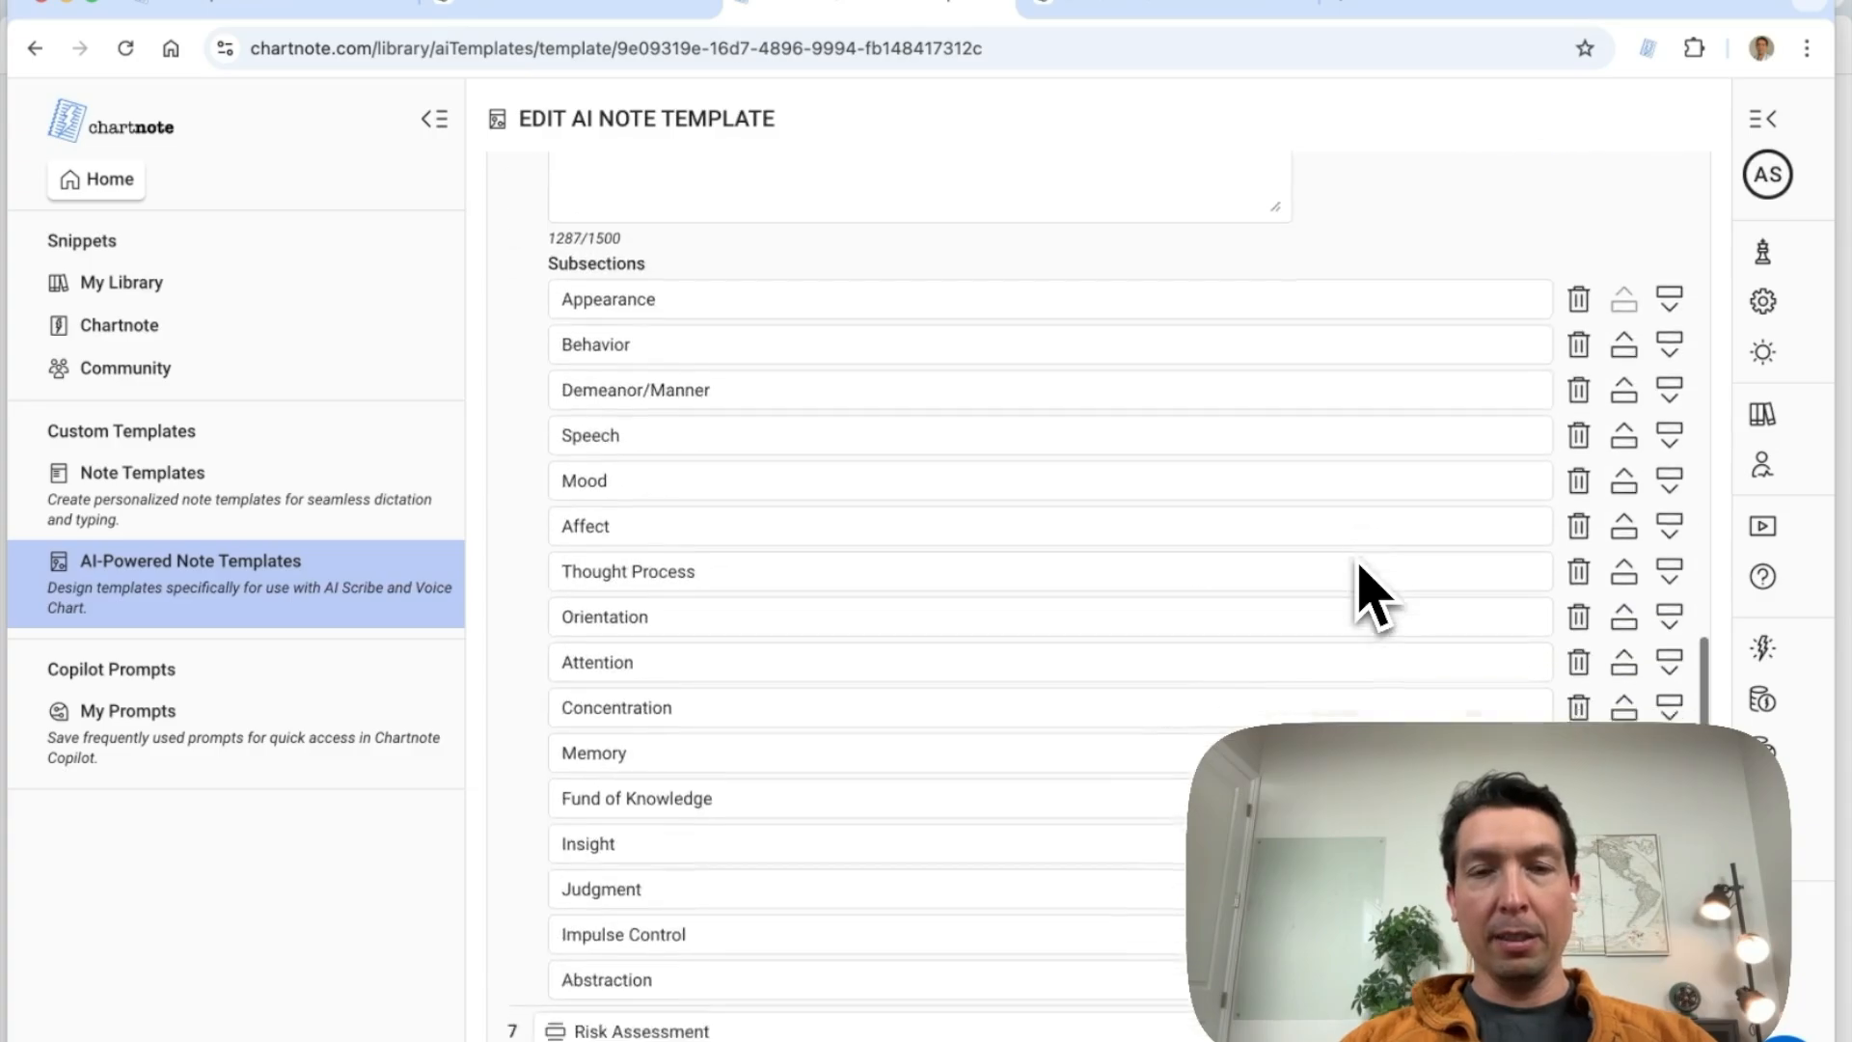
scroll(1370, 593, "down", 10)
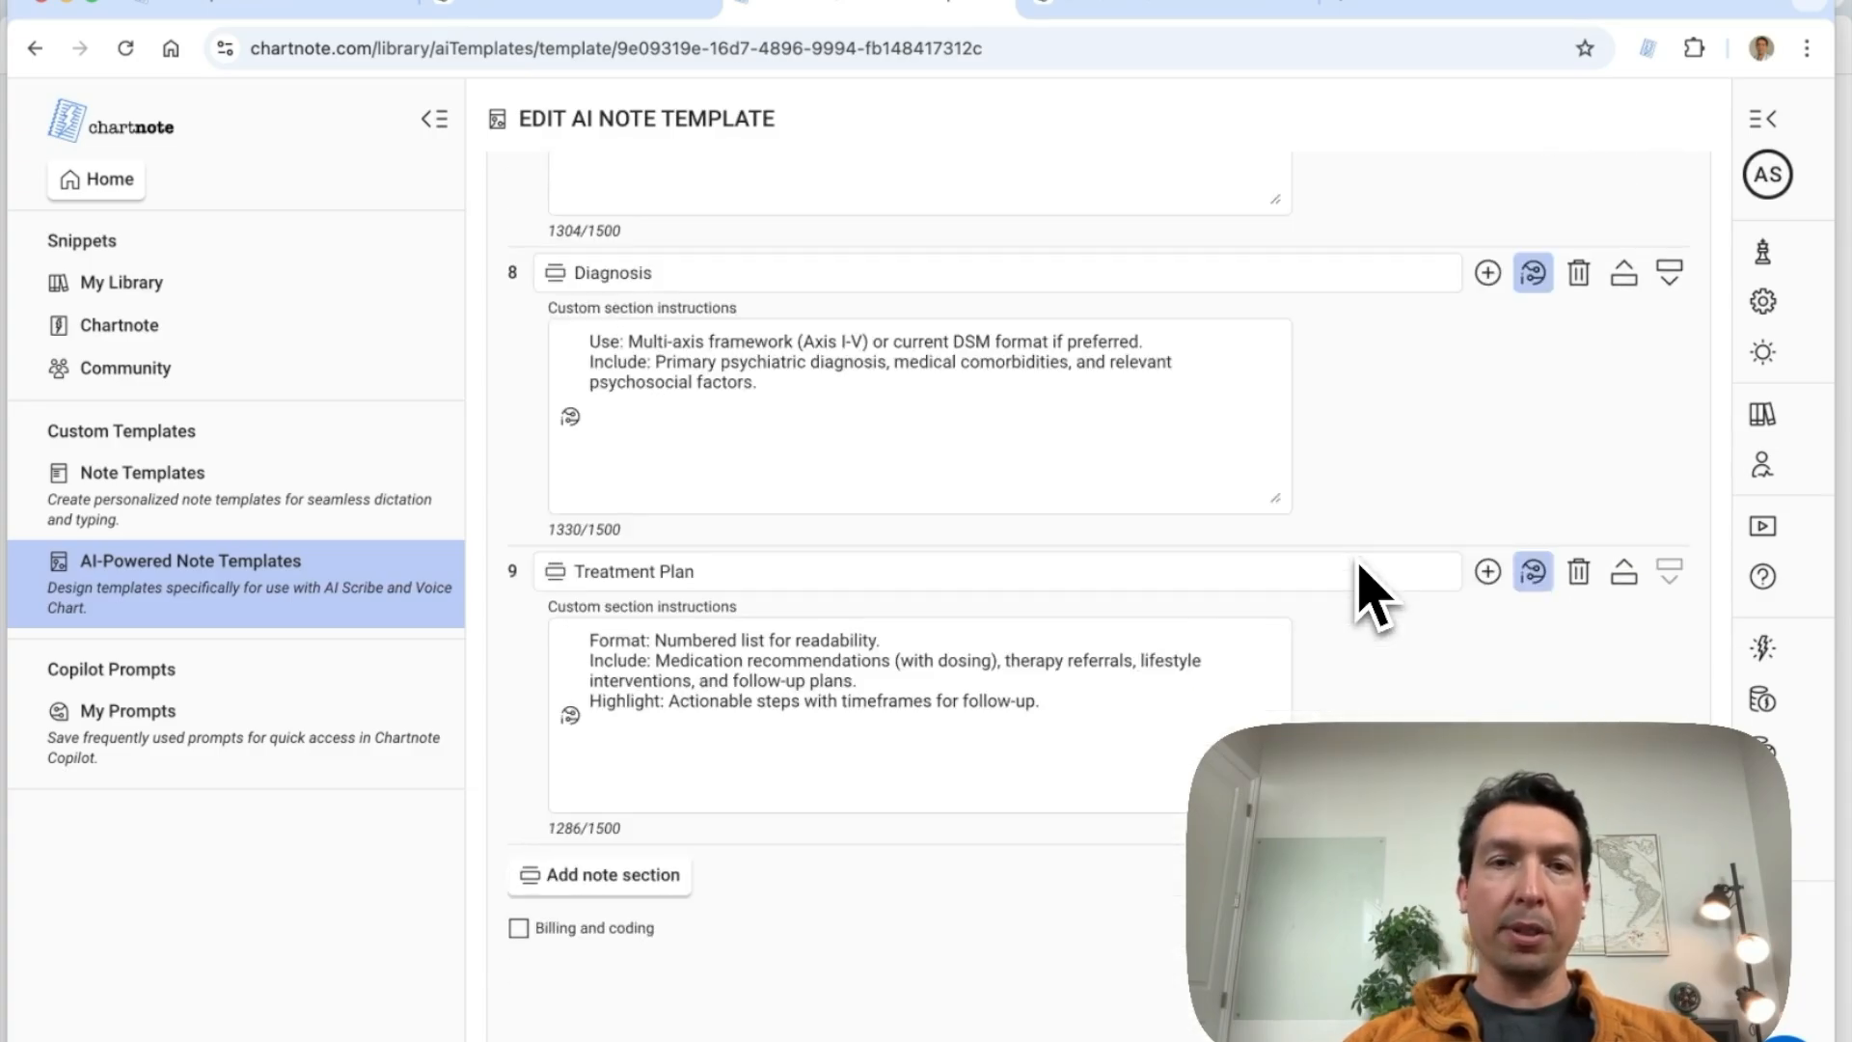
left_click(1040, 407)
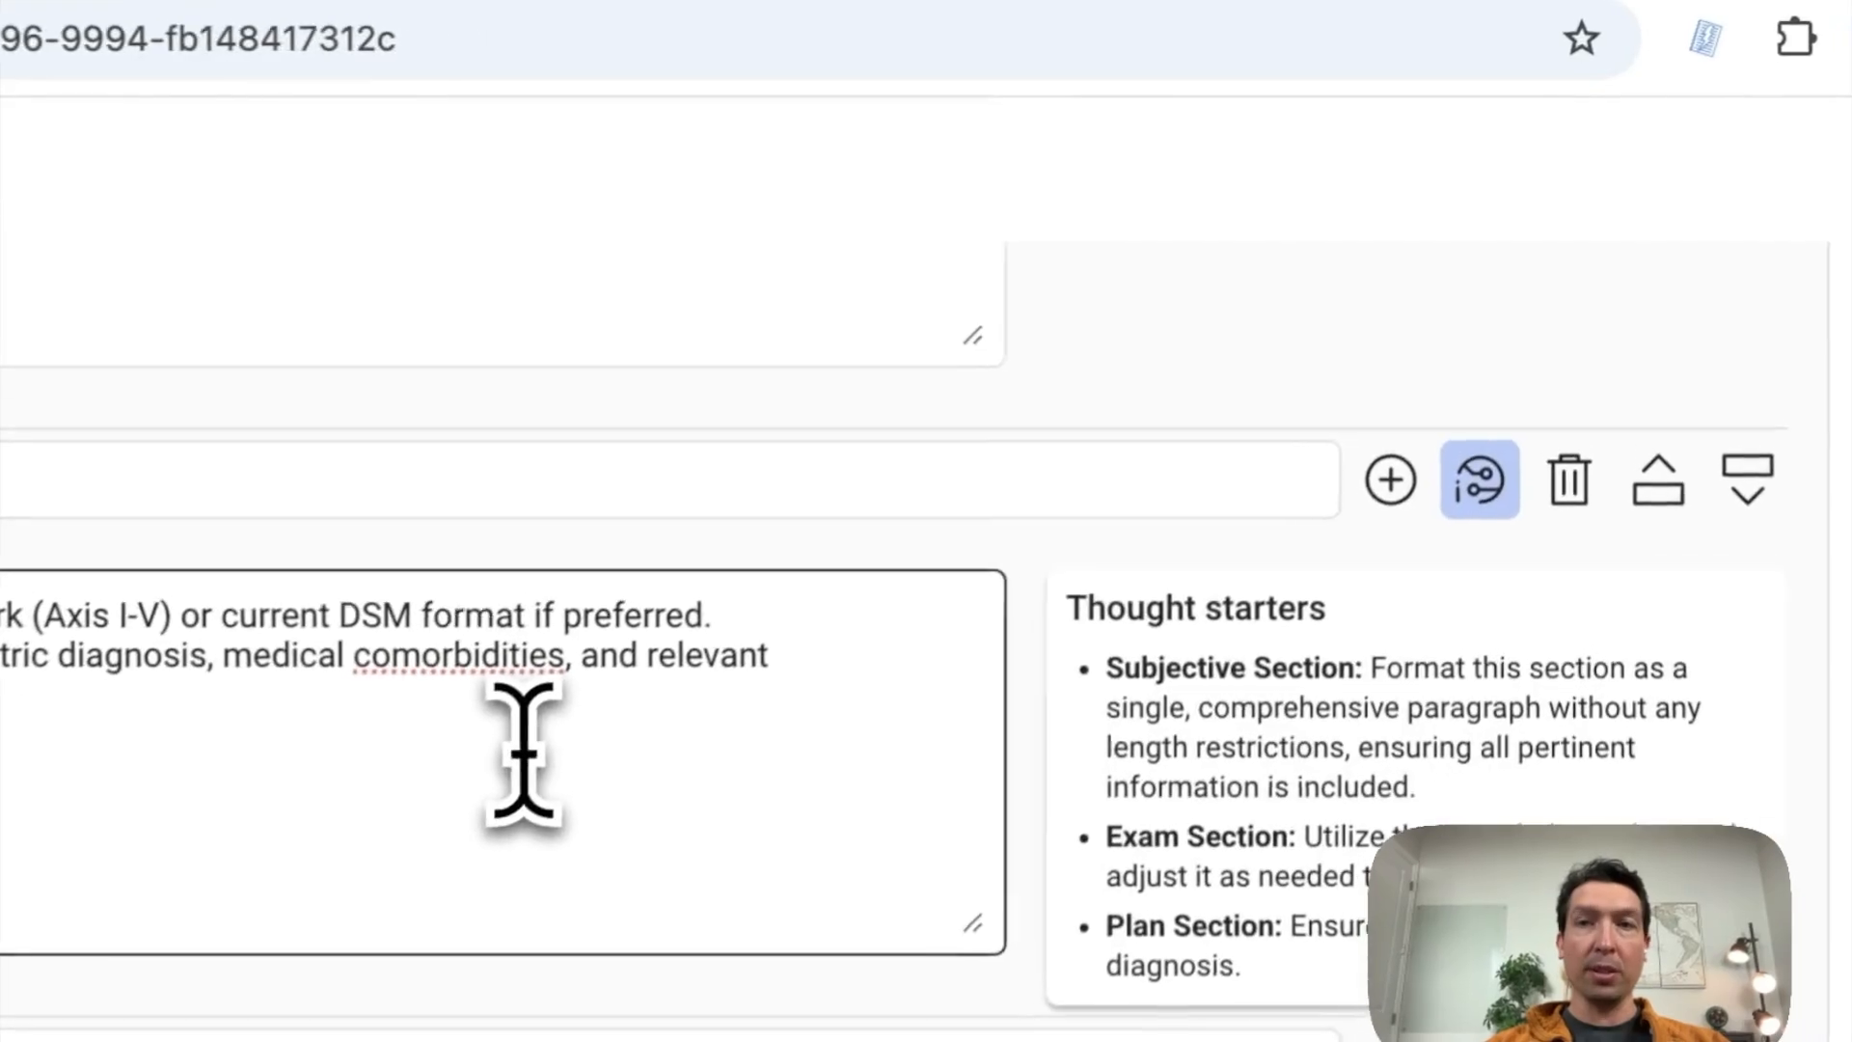